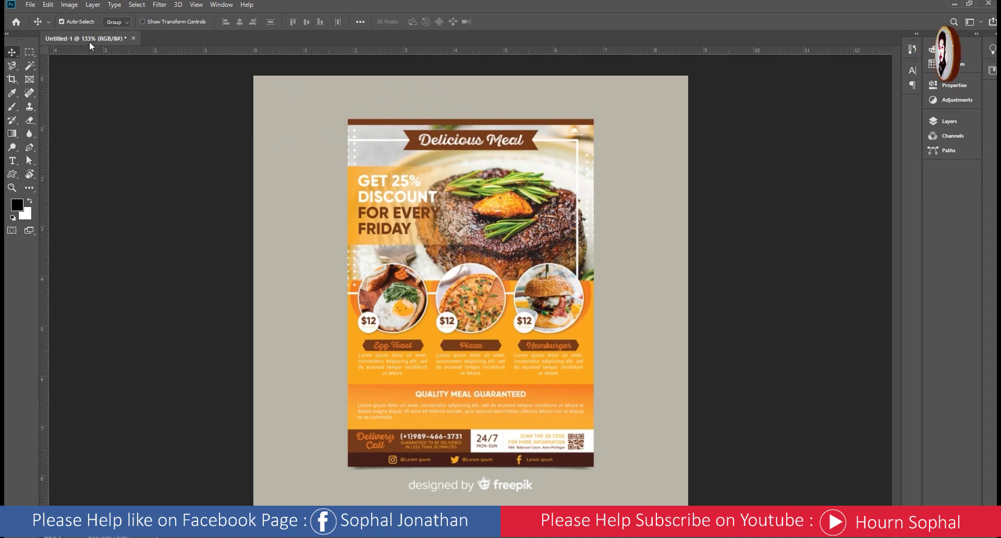
- Create a new A4 print document (210 × 297 mm, 300 ppi) named 'Flyer'
left_click(28, 6)
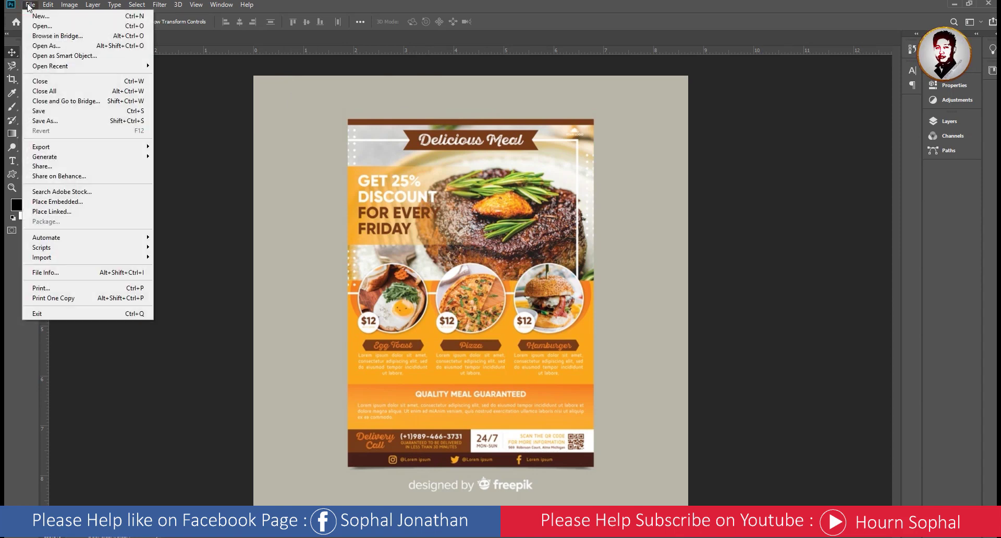
left_click(39, 18)
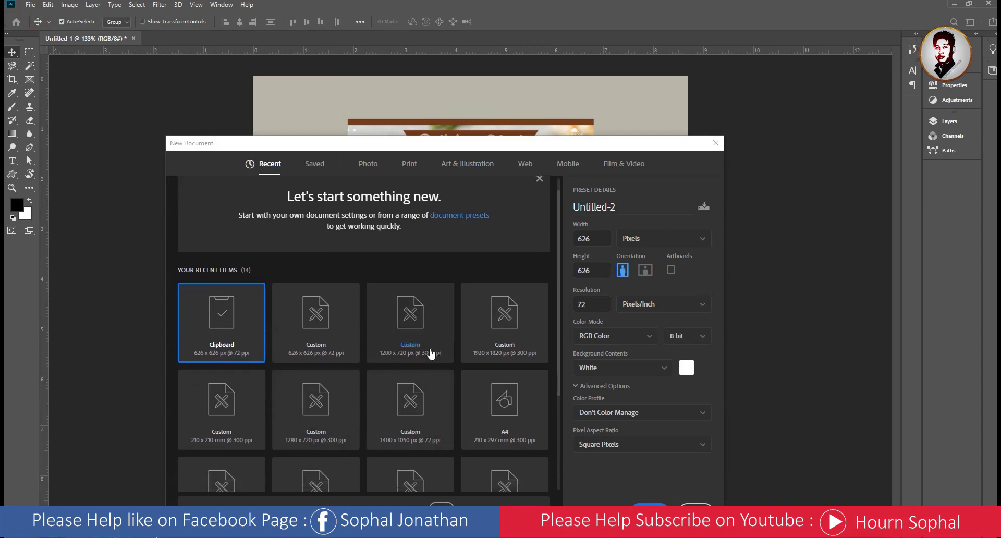
left_click(409, 164)
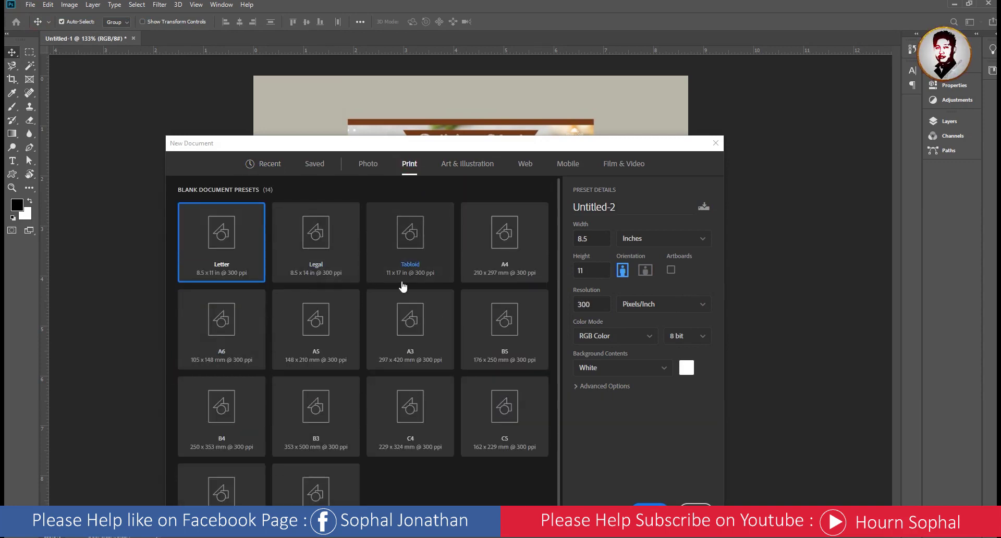
left_click(505, 267)
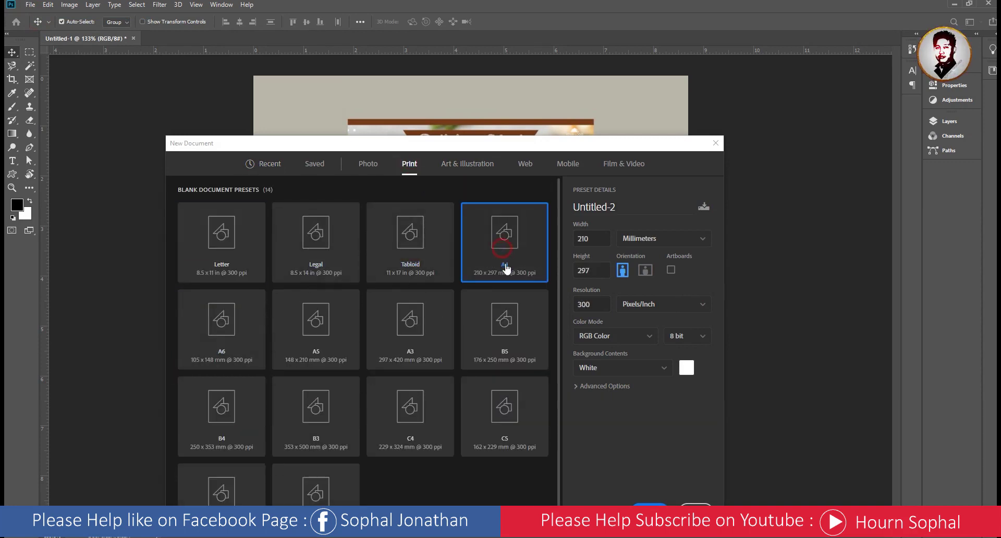
left_click(646, 205)
type("Fl")
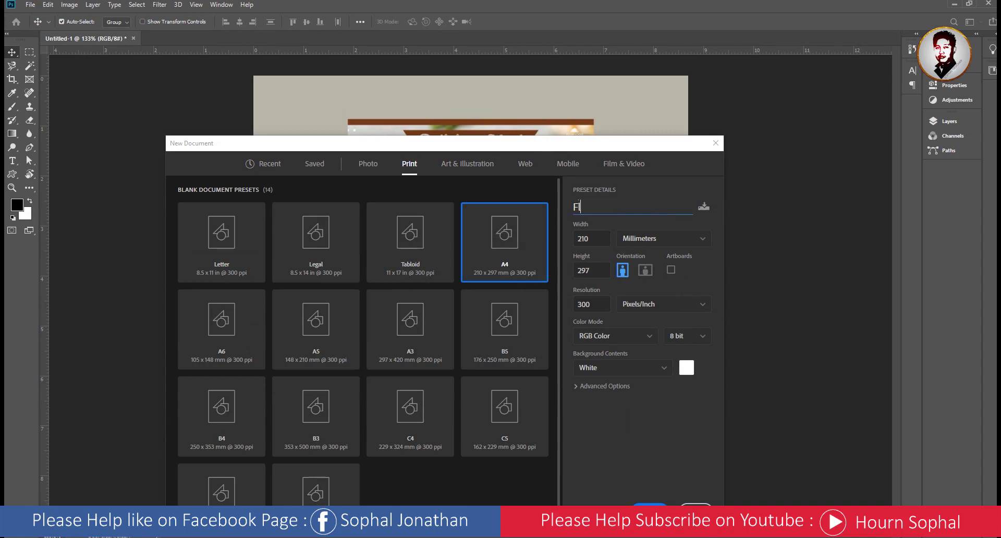
type("yer")
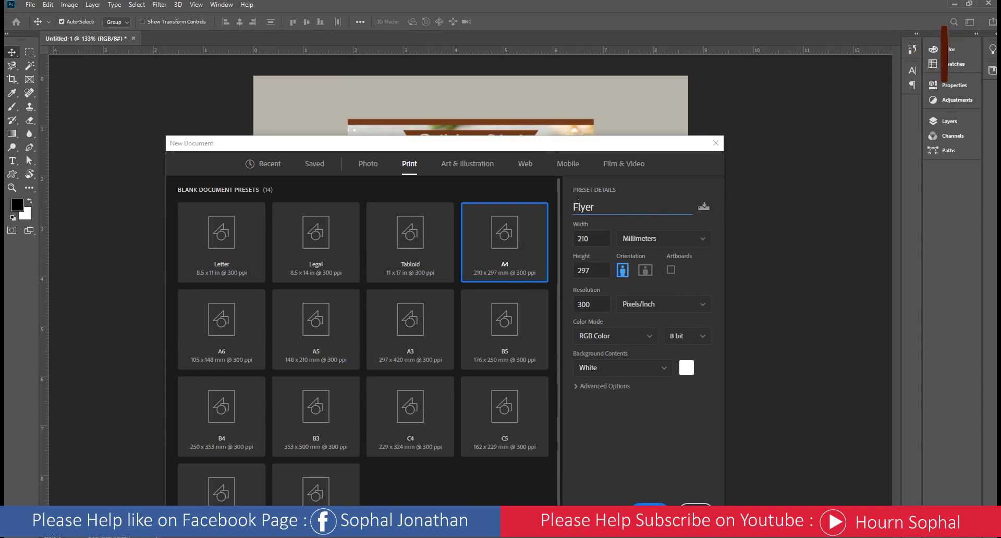
left_click(649, 512)
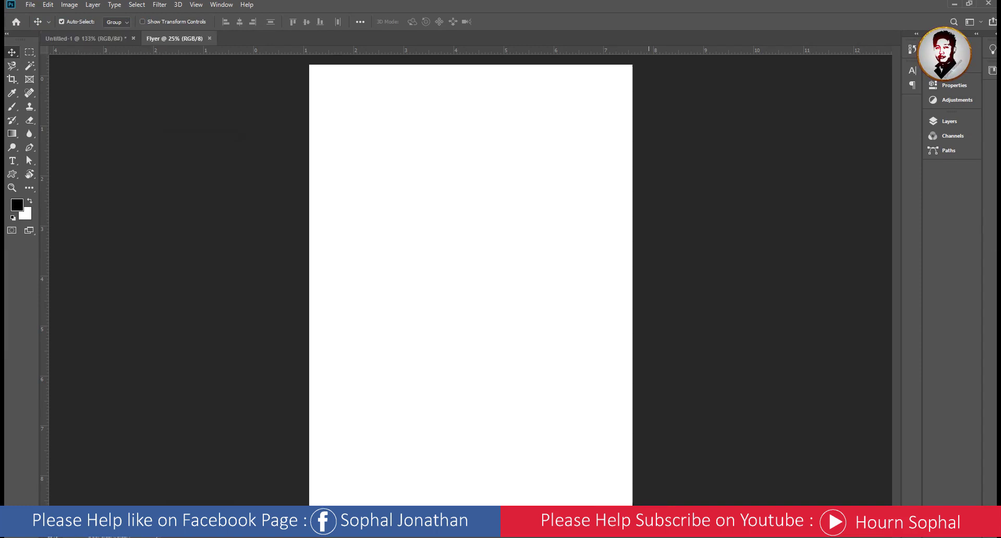
- Sample the reference flyer's orange as the foreground colour with the Eyedropper
left_click(109, 39)
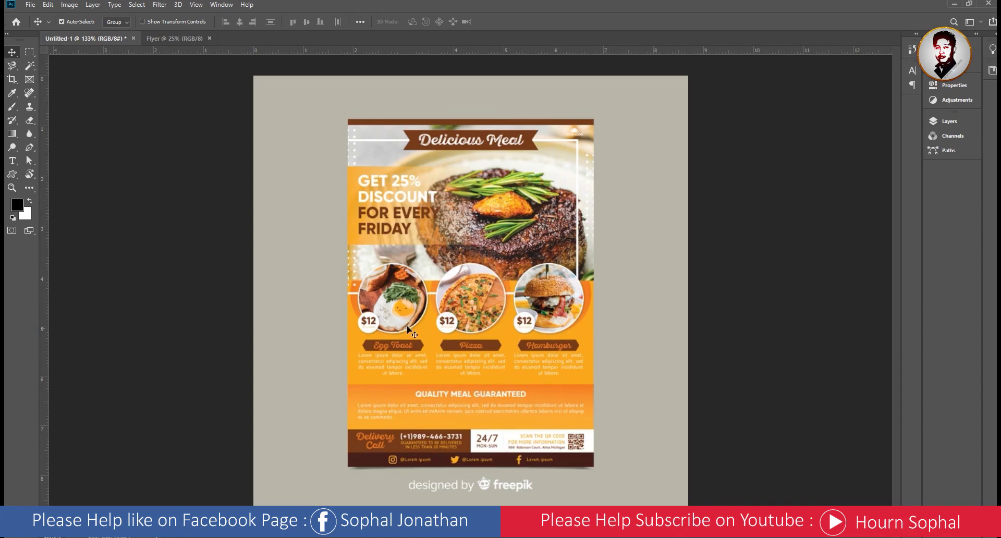
left_click(16, 94)
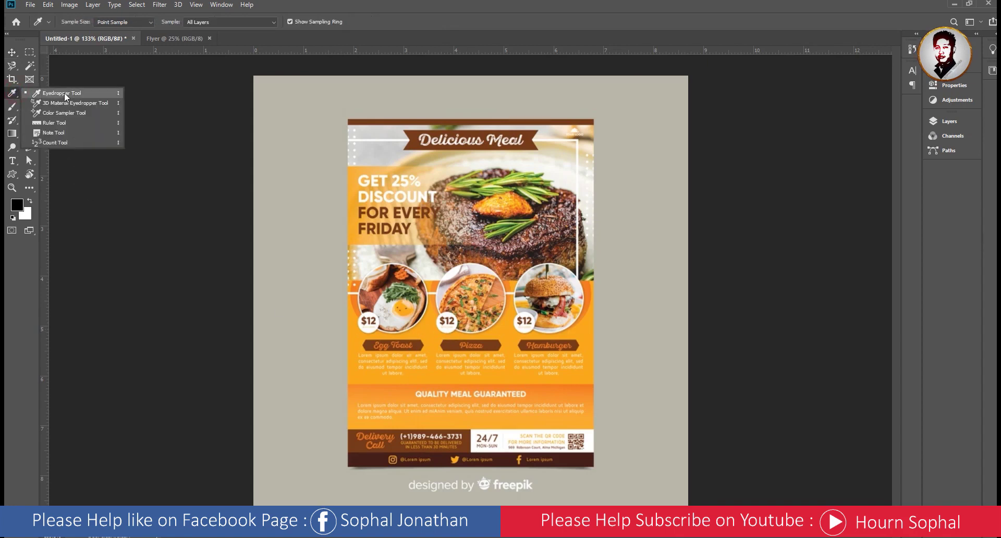
left_click(64, 93)
left_click(428, 331)
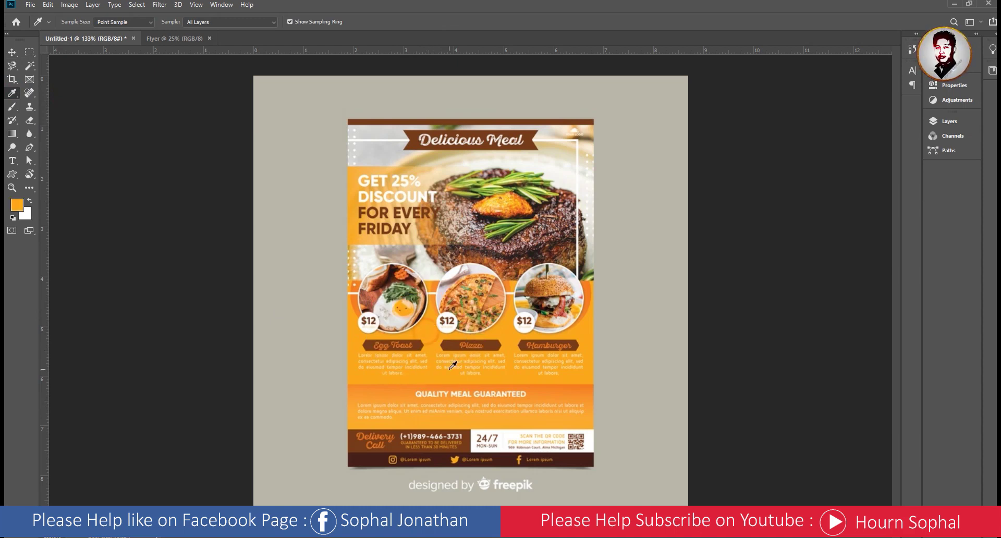
- Copy the foreground hex code fda81a from the Color Picker and return to Flyer
left_click(16, 209)
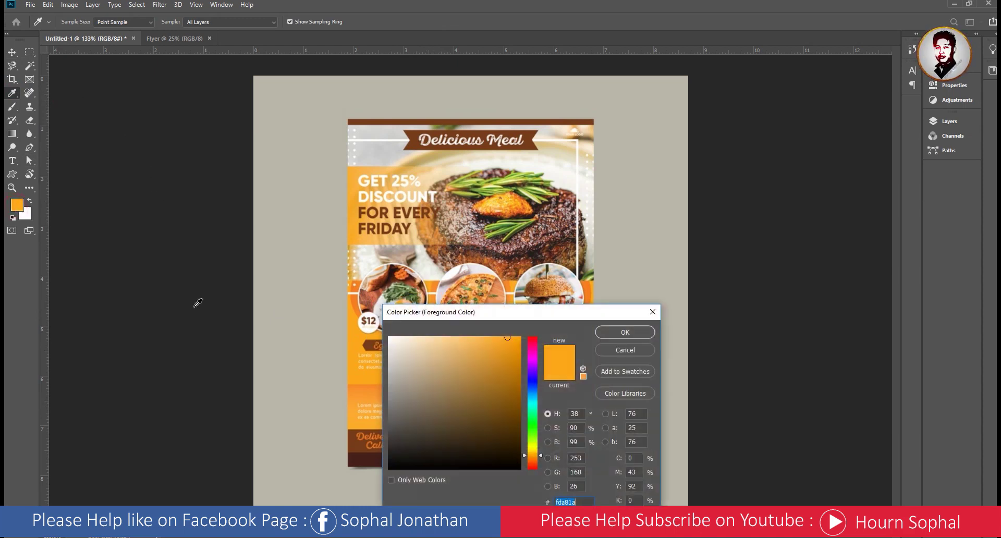
right_click(579, 502)
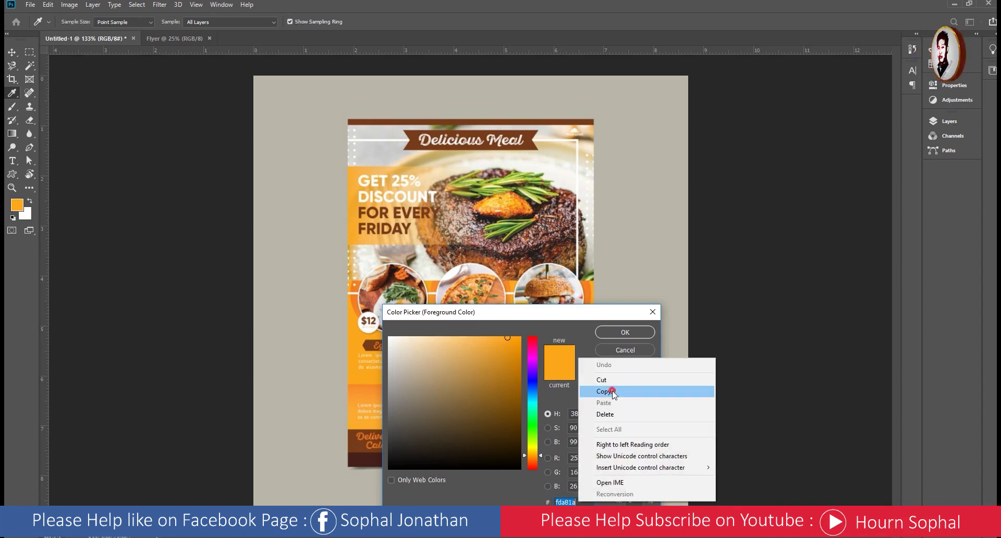
left_click(607, 391)
left_click(625, 332)
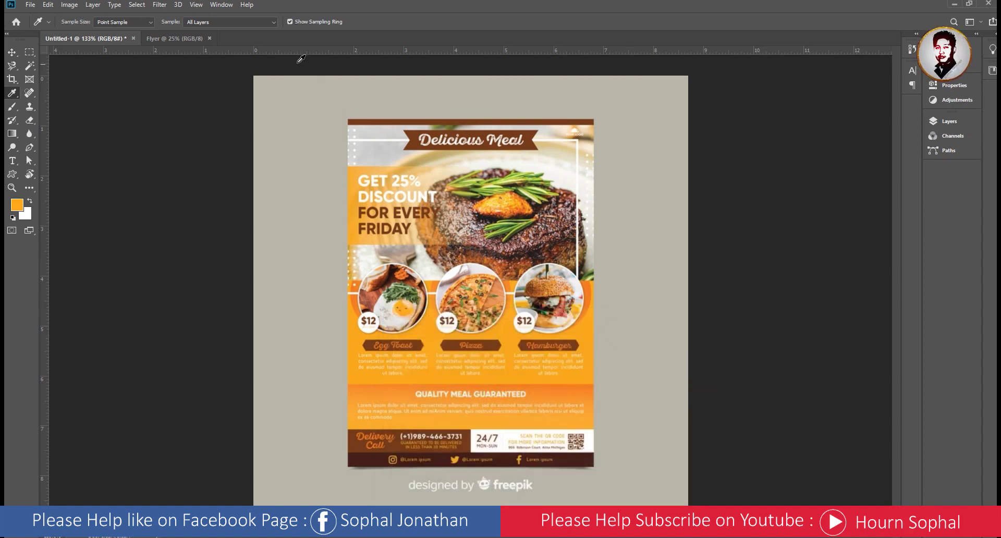
left_click(182, 42)
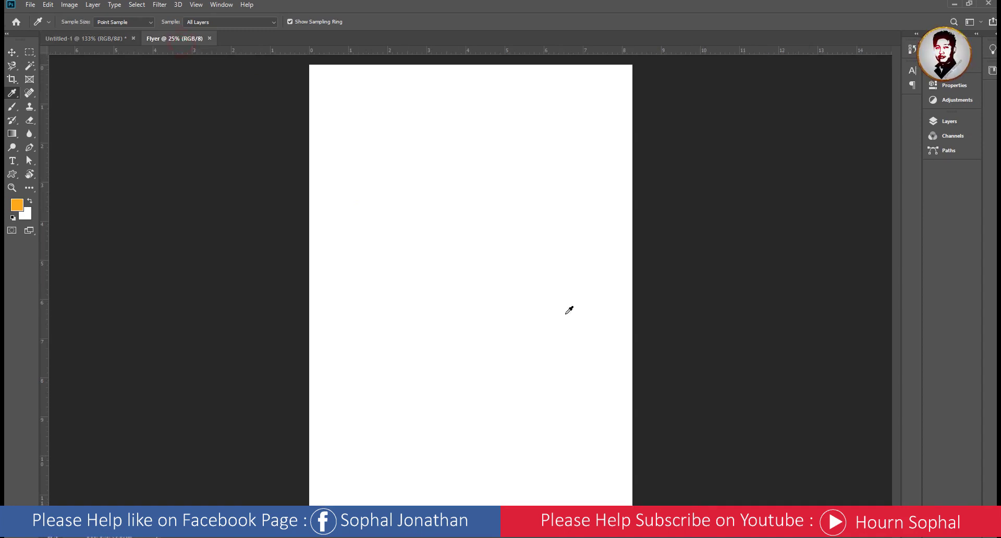
- Select the whole page and add a new layer named 'background'
left_click(952, 121)
left_click(31, 51)
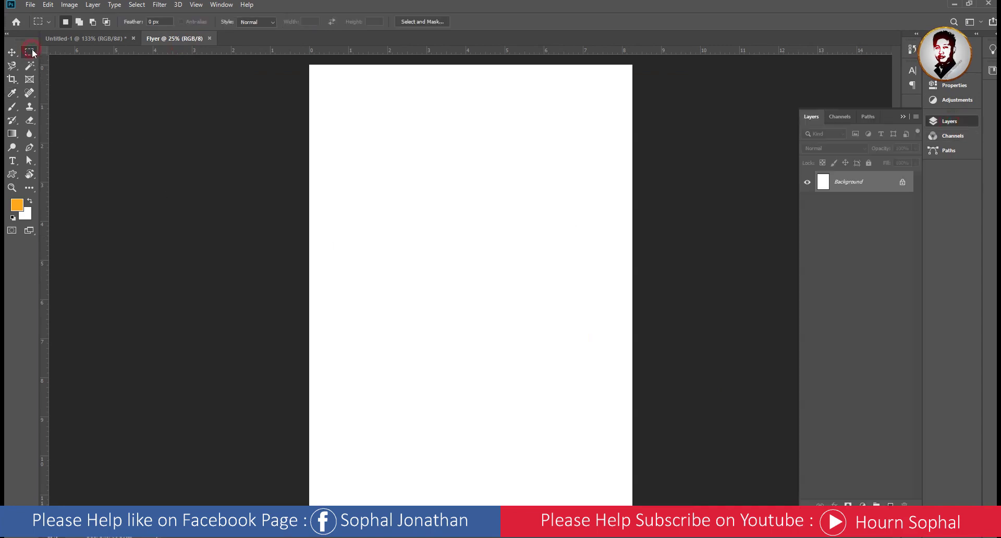
left_click_drag(297, 65, 632, 504)
left_click(891, 504)
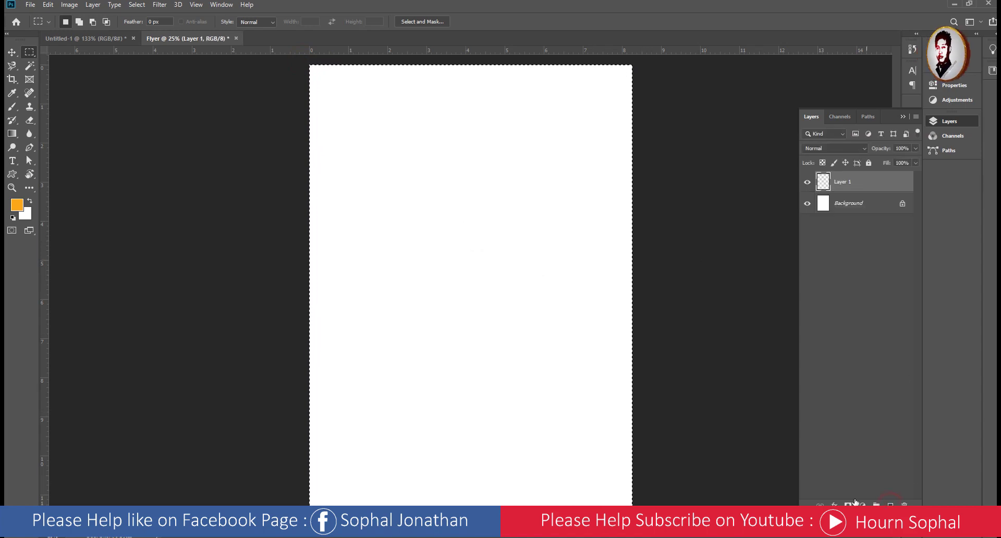
left_click(842, 181)
double_click(842, 182)
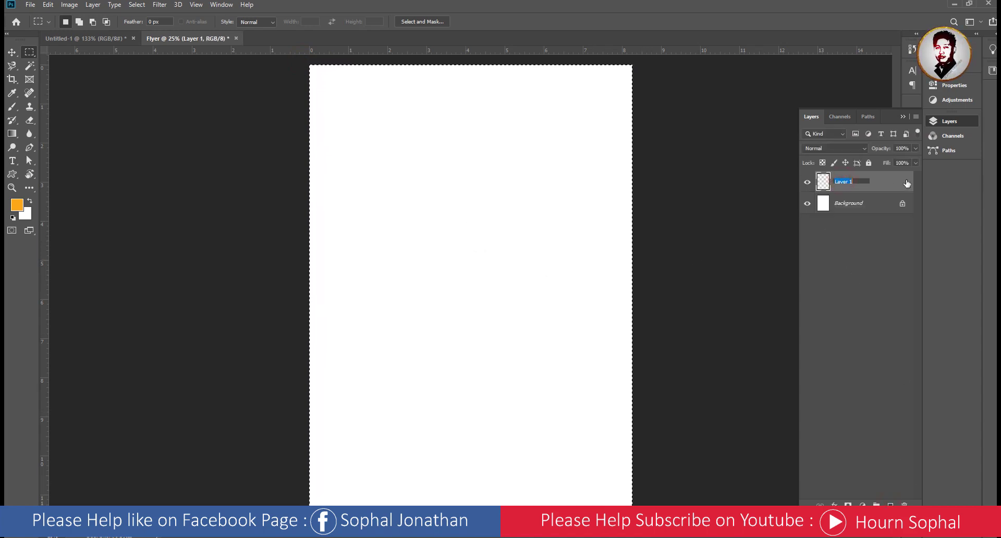
type("backgro")
type("und")
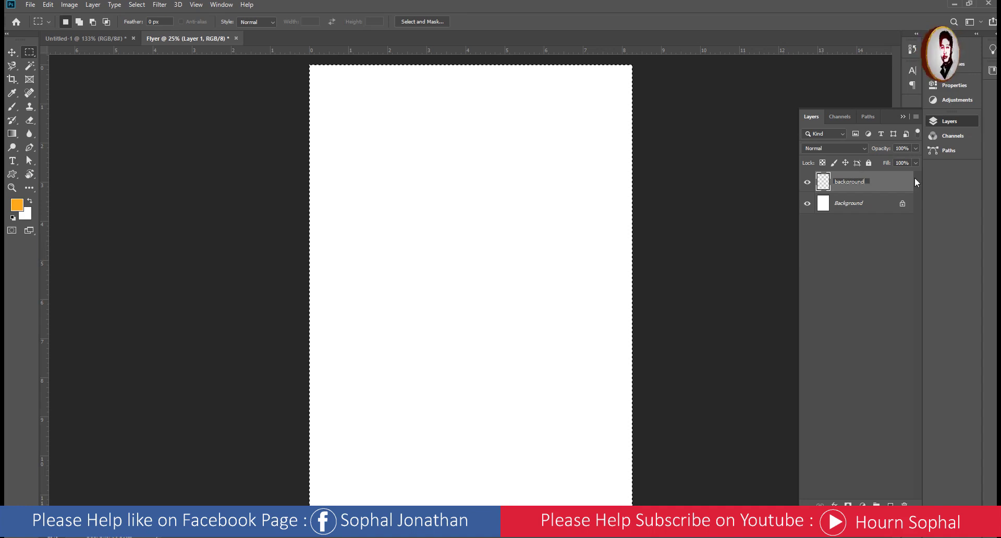
left_click(868, 246)
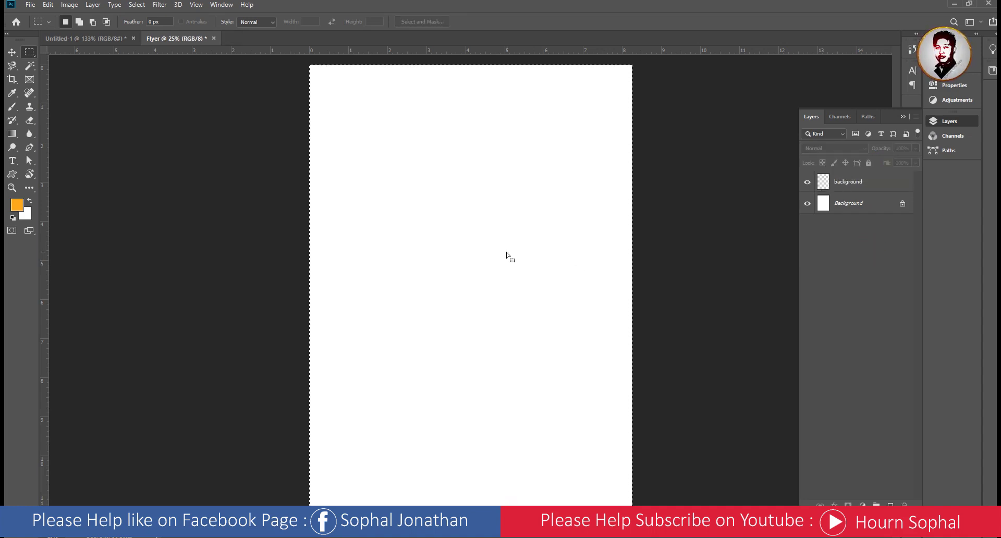
- Fill the background layer with the #fda81a orange using the Paint Bucket
right_click(12, 134)
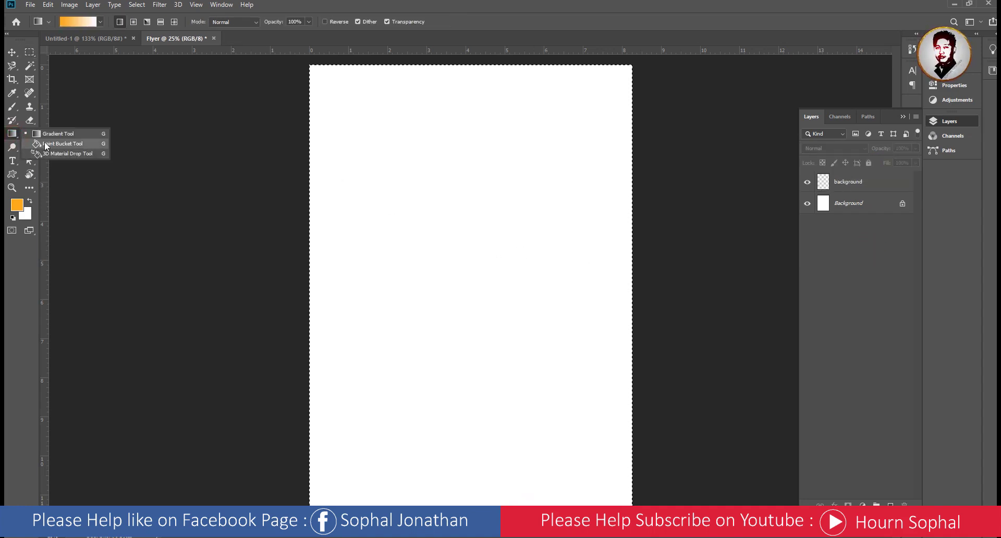
left_click(46, 142)
left_click(460, 241)
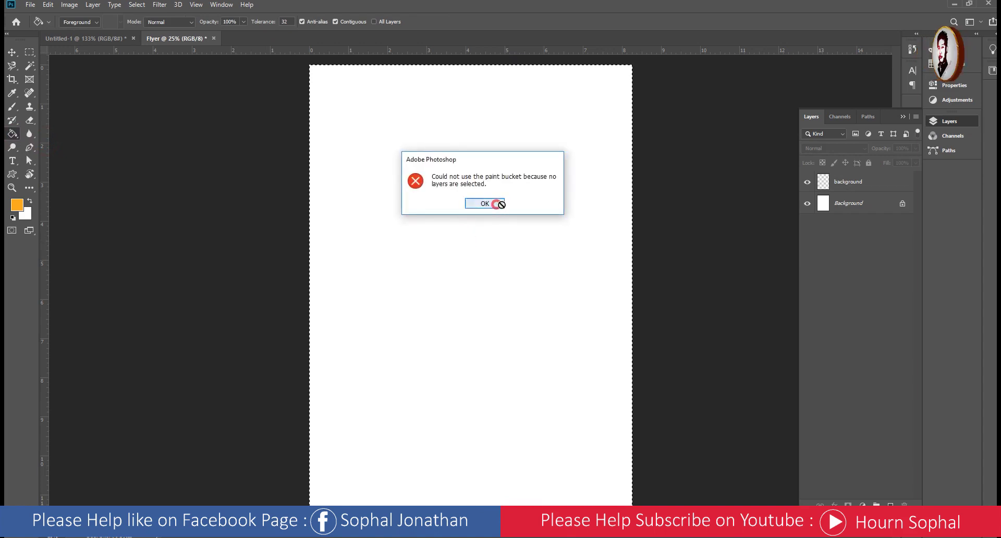
left_click(490, 203)
key("alt+period")
left_click(465, 228)
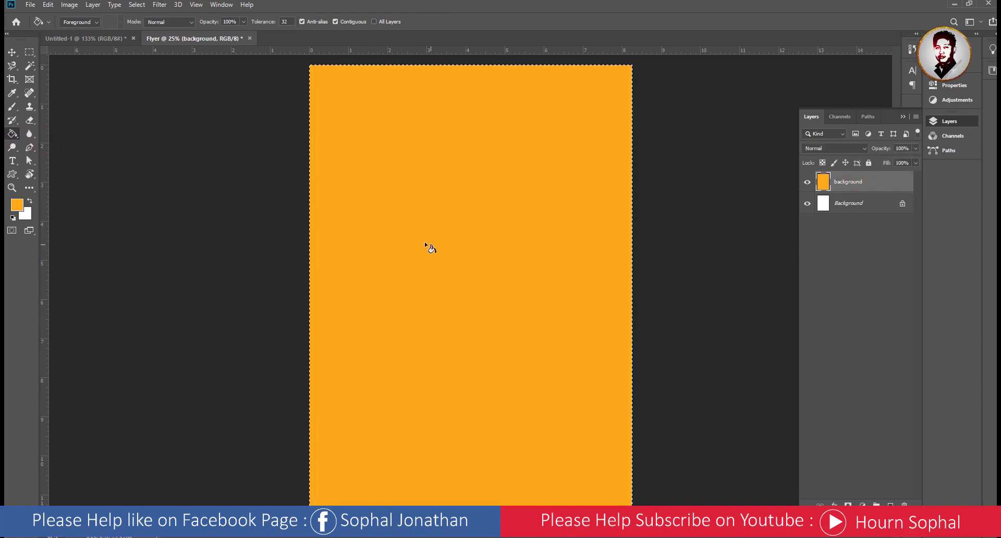
key("v")
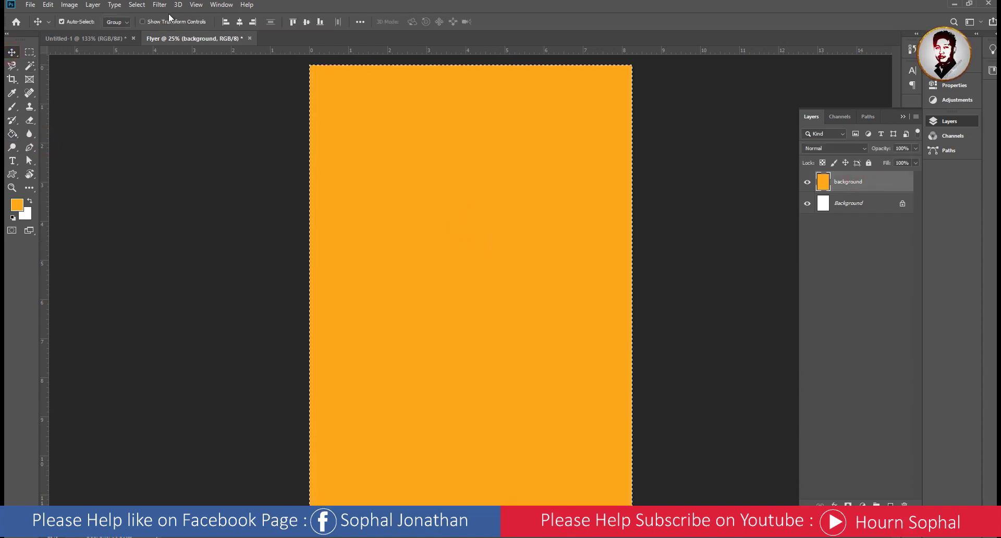
left_click(143, 4)
- Deselect the page and drag transform-cheap-steak-trick.jpg from the Poster folder onto the Flyer canvas
left_click(149, 27)
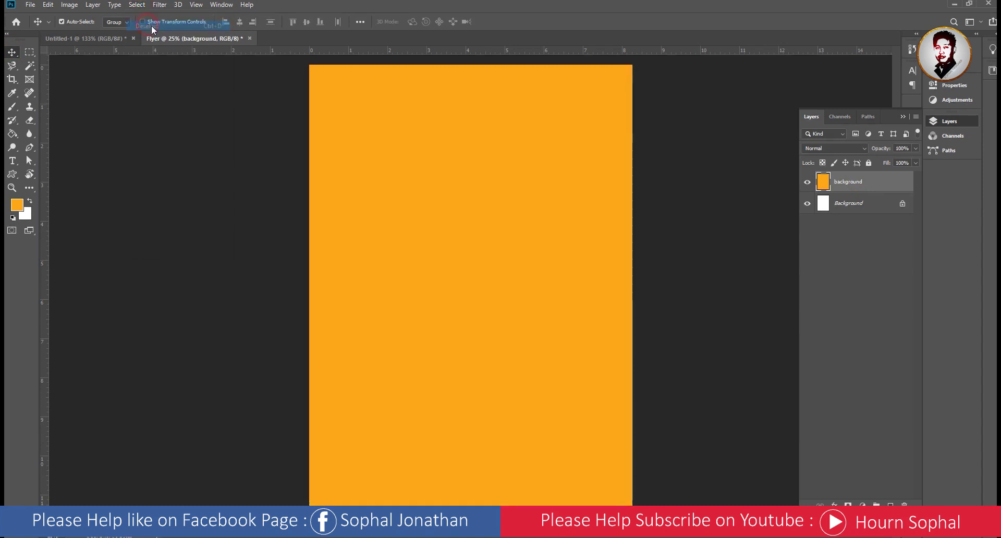
left_click(111, 41)
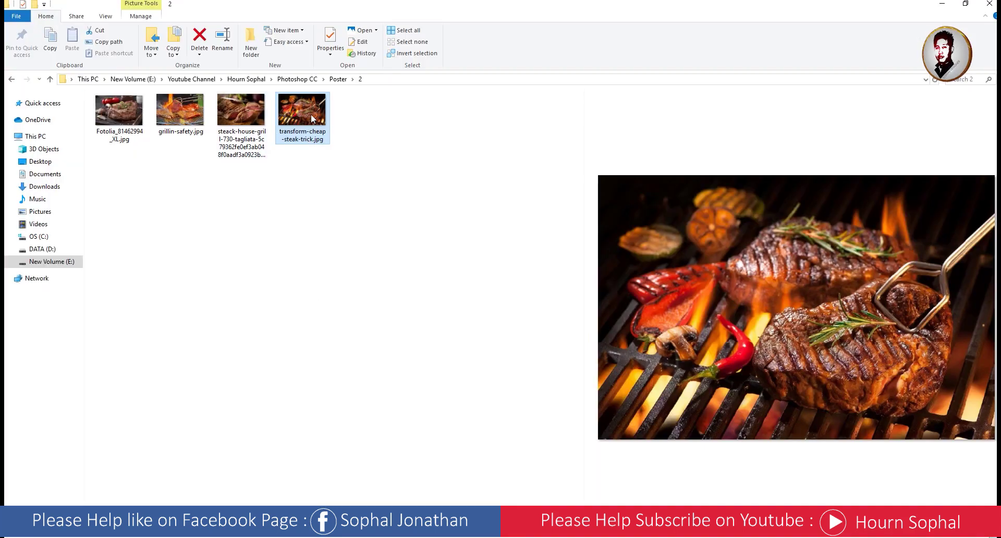
mouse_move(304, 118)
left_mouse_down()
mouse_move(475, 354)
mouse_move(374, 143)
mouse_move(464, 249)
left_mouse_up()
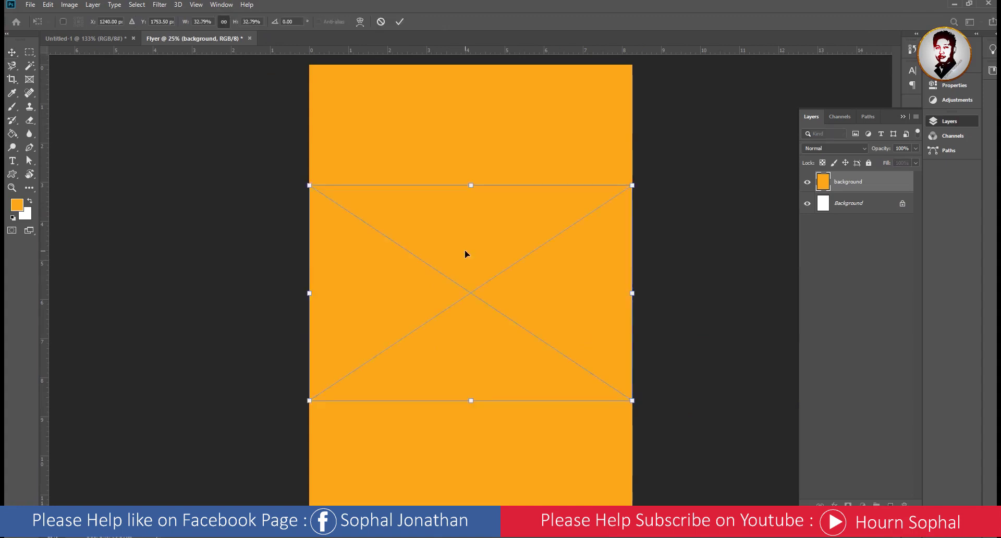
- Commit the placed steak photo and move it up to the flyer's top edge
key("Return")
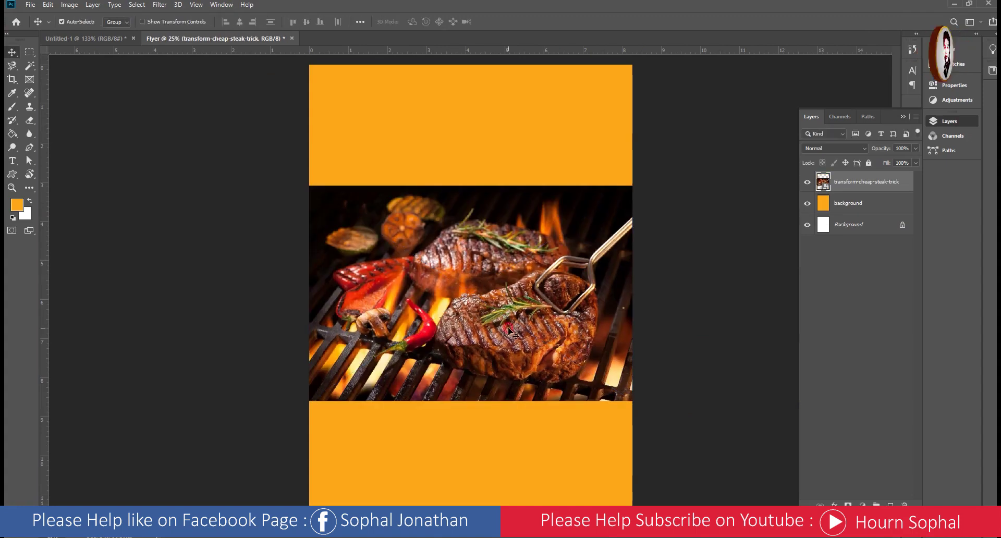
left_click_drag(511, 334, 513, 213)
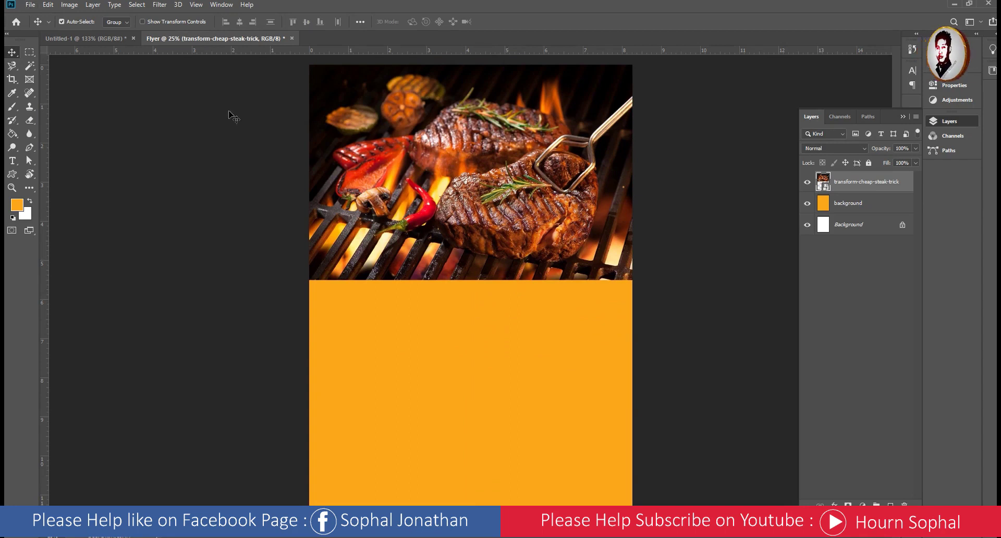
left_click(31, 6)
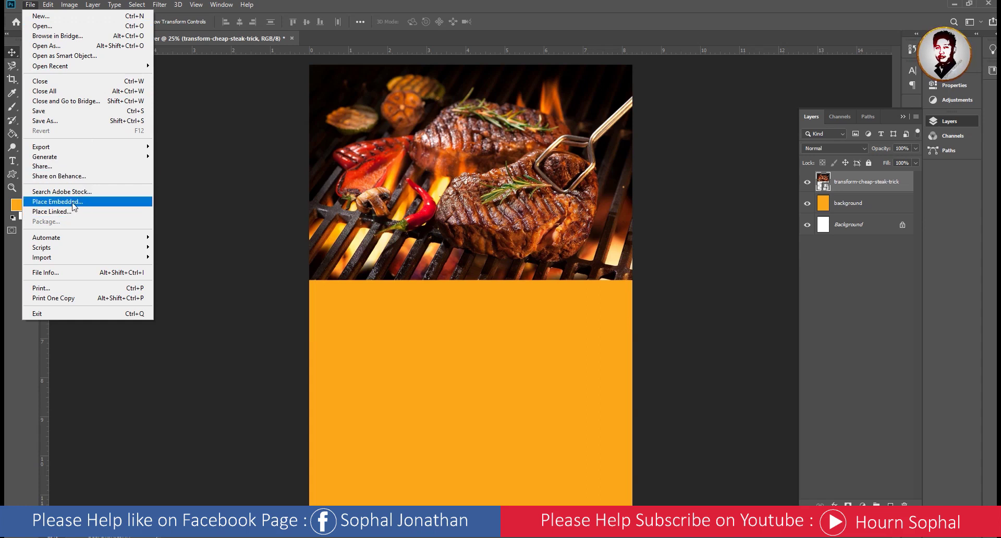
- Glance at the reference food flyer, then return to the Flyer document
left_click(194, 229)
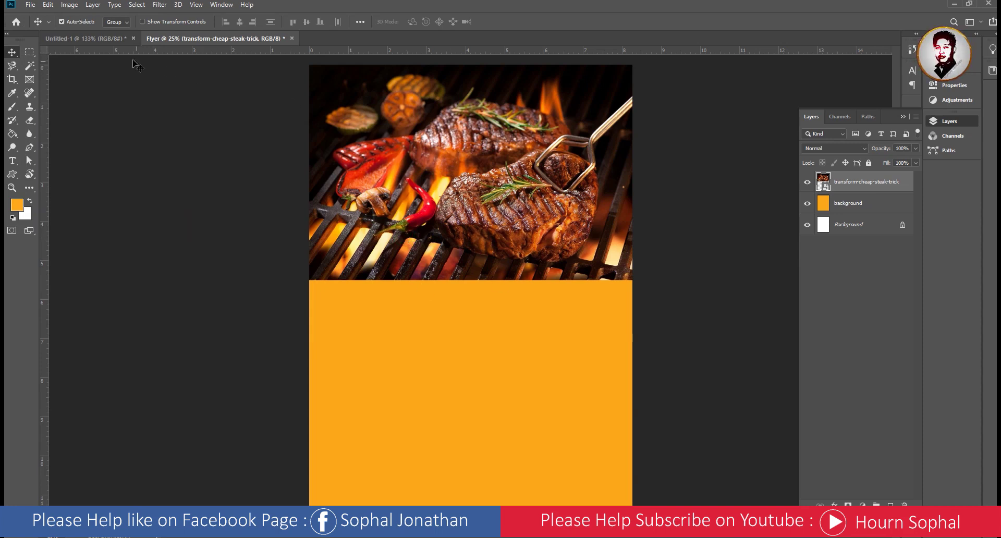
left_click(100, 38)
key("g")
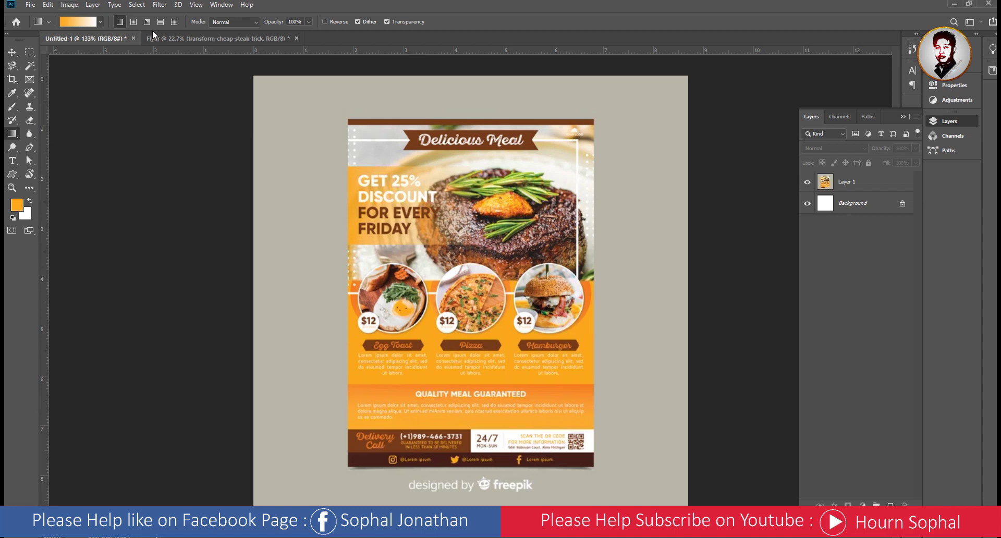
left_click(173, 38)
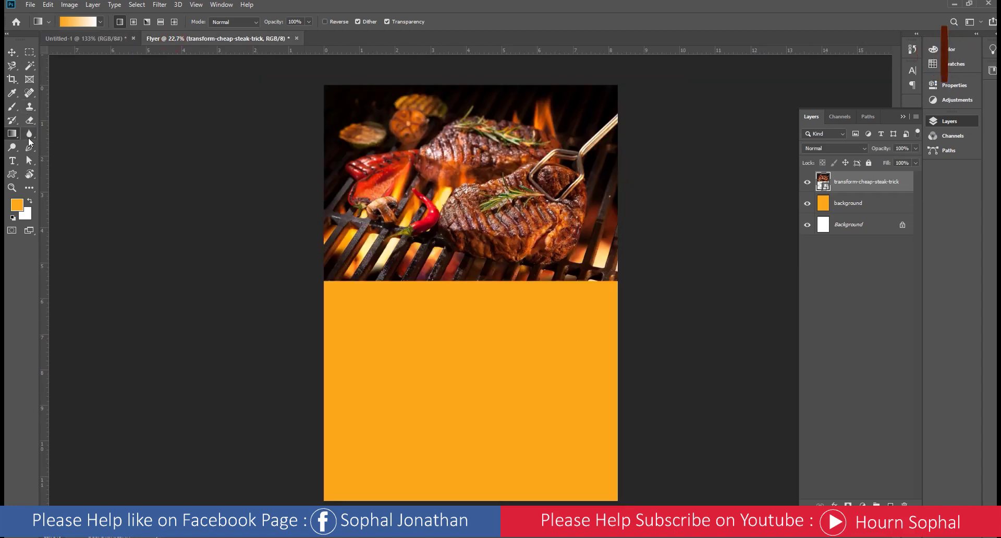
left_click_drag(12, 174, 37, 174)
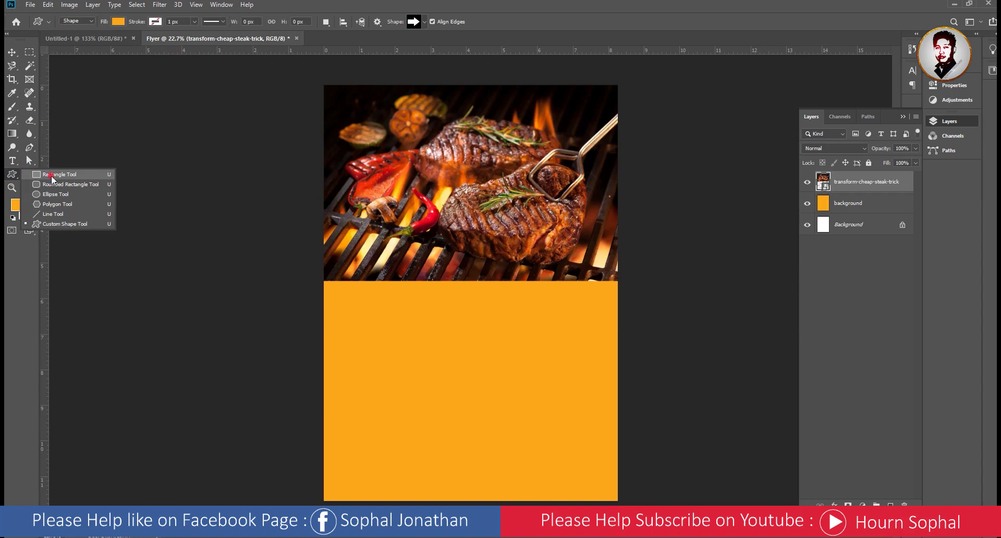
- Draw a rectangle over the steak photo with no fill and a 10 px white stroke
left_click(51, 175)
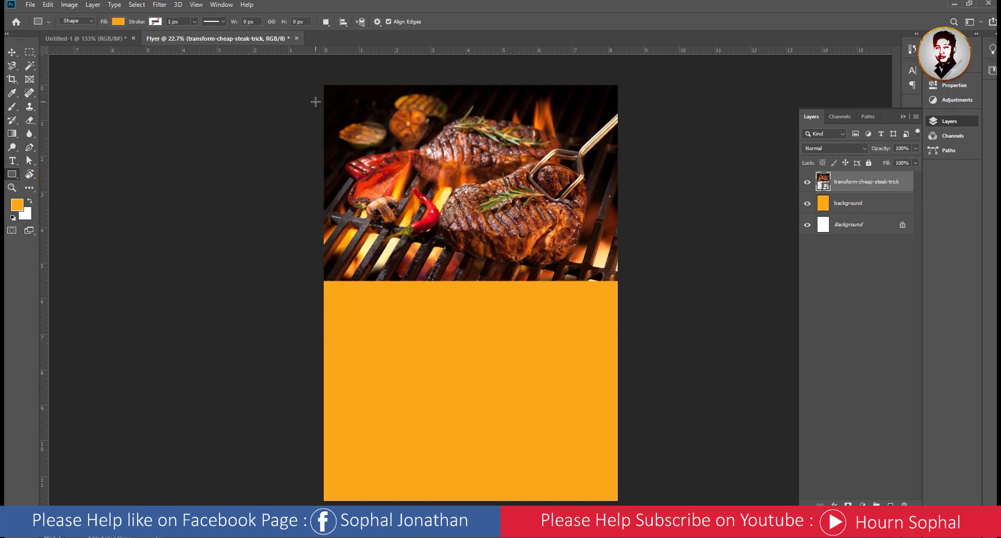
mouse_move(315, 102)
left_mouse_down()
mouse_move(602, 319)
mouse_move(597, 313)
left_mouse_up()
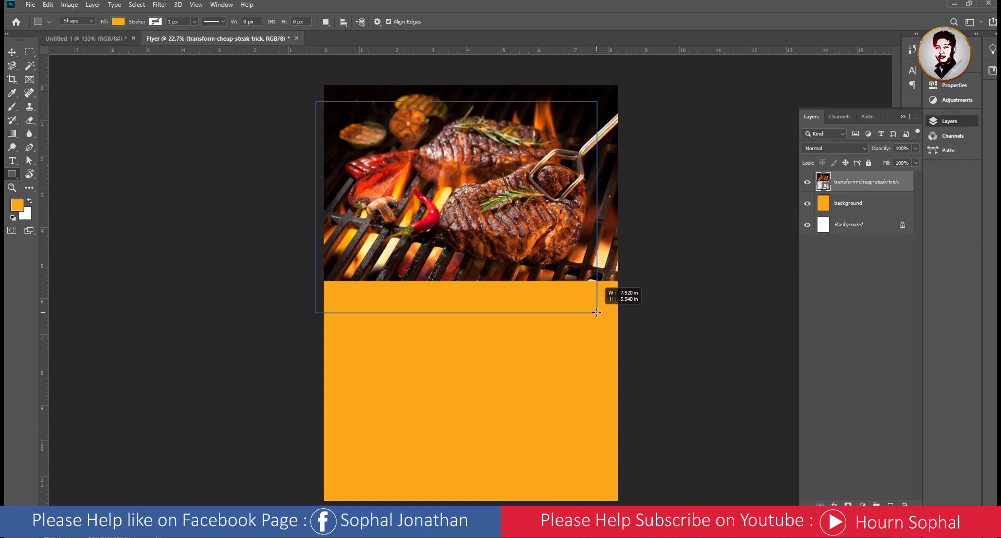
left_click_drag(596, 312, 597, 312)
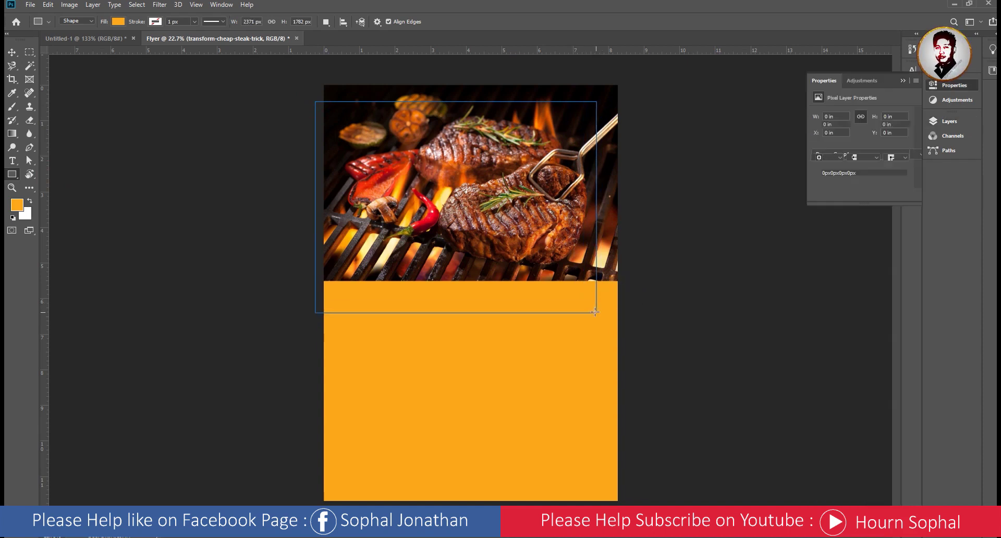
left_click(115, 22)
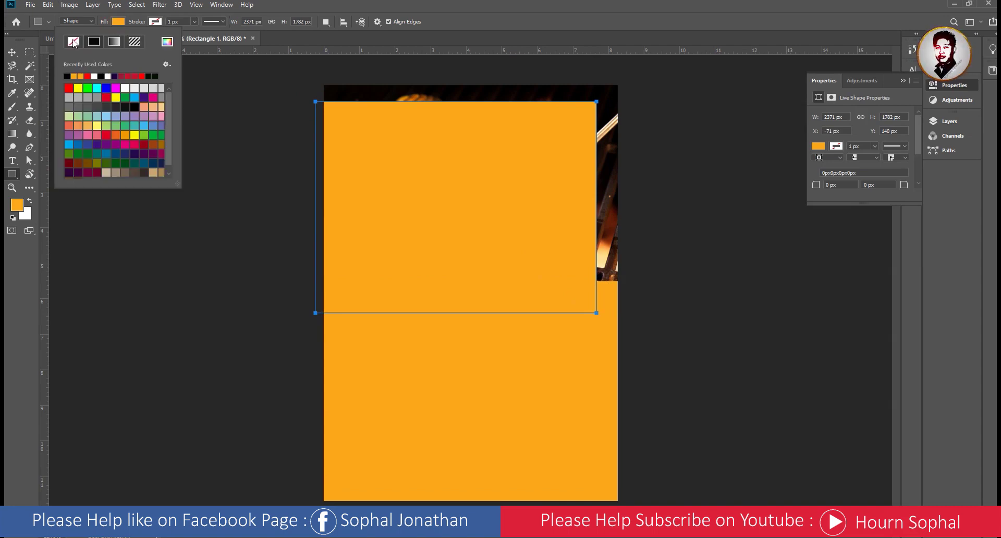
left_click(73, 42)
left_click(156, 22)
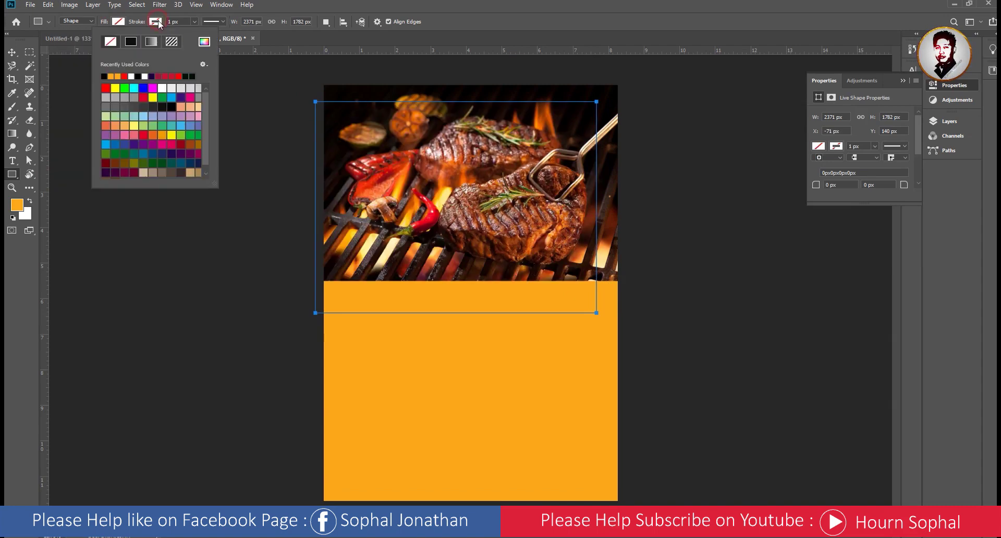
left_click(130, 76)
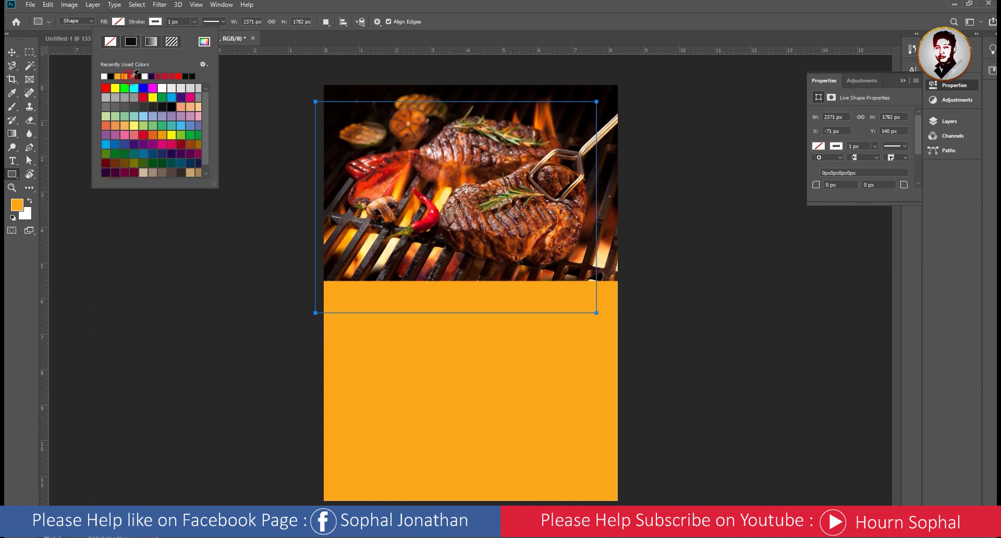
left_click(194, 21)
left_click(177, 22)
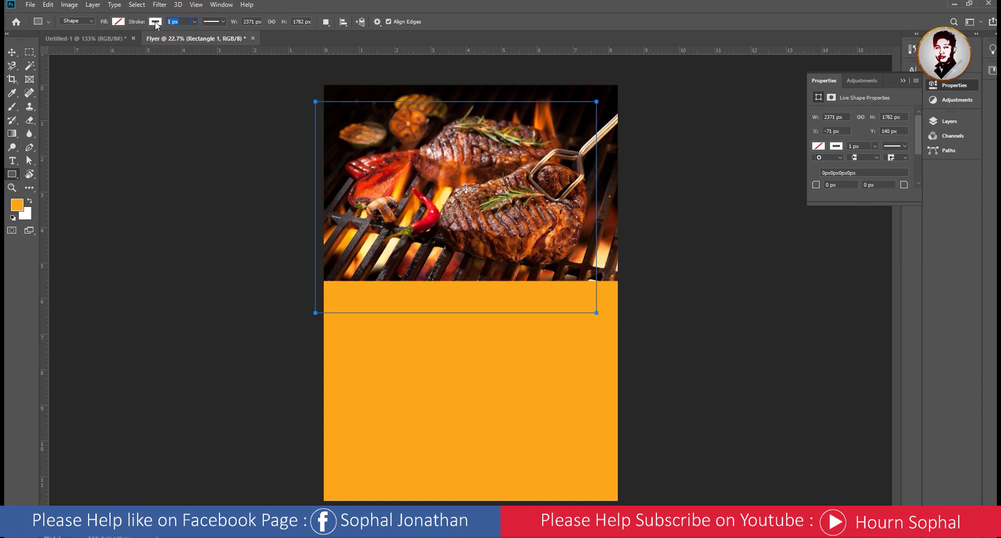
type("5")
key("Return")
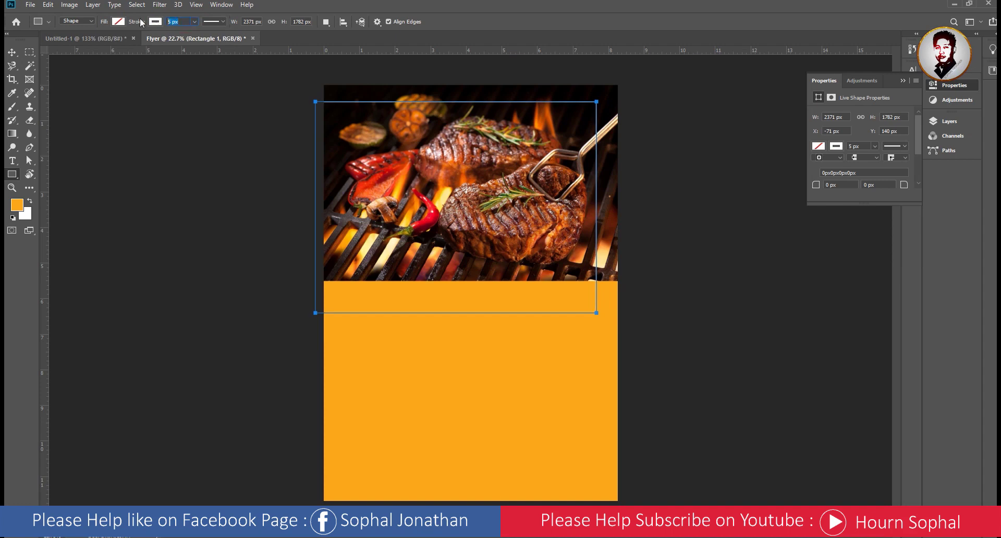
type("10")
key("Return")
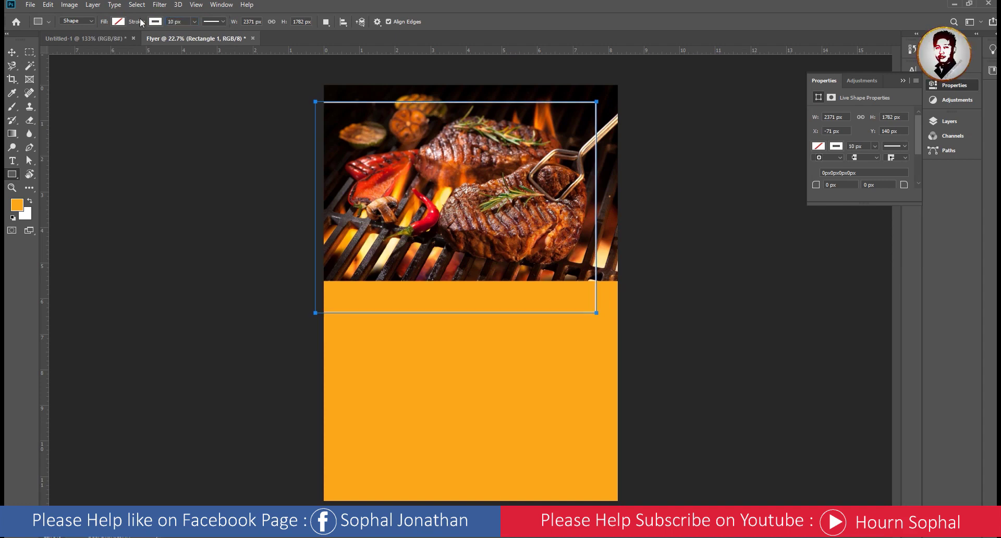
- Compare with the Delicious Meal reference and nudge the white frame slightly down
left_click(11, 54)
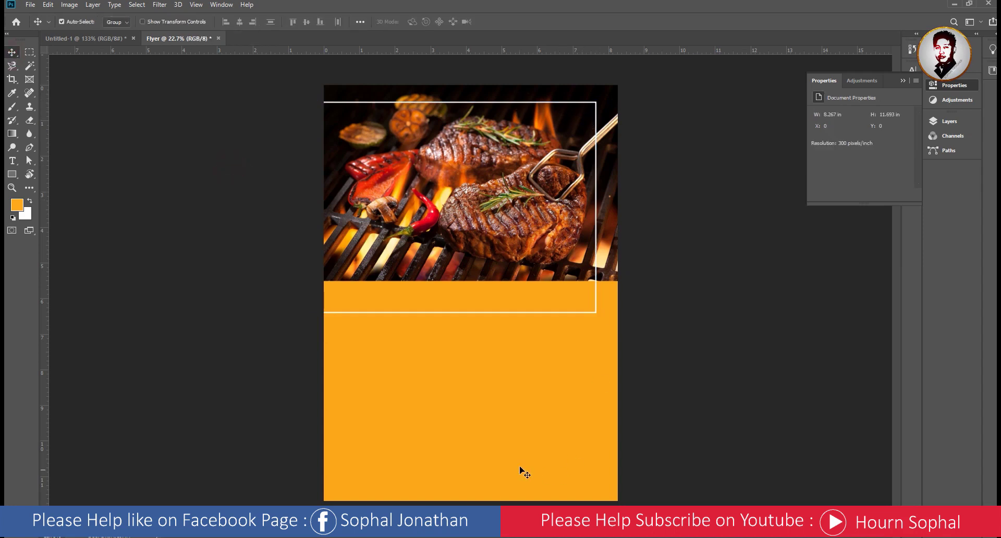
left_click(92, 39)
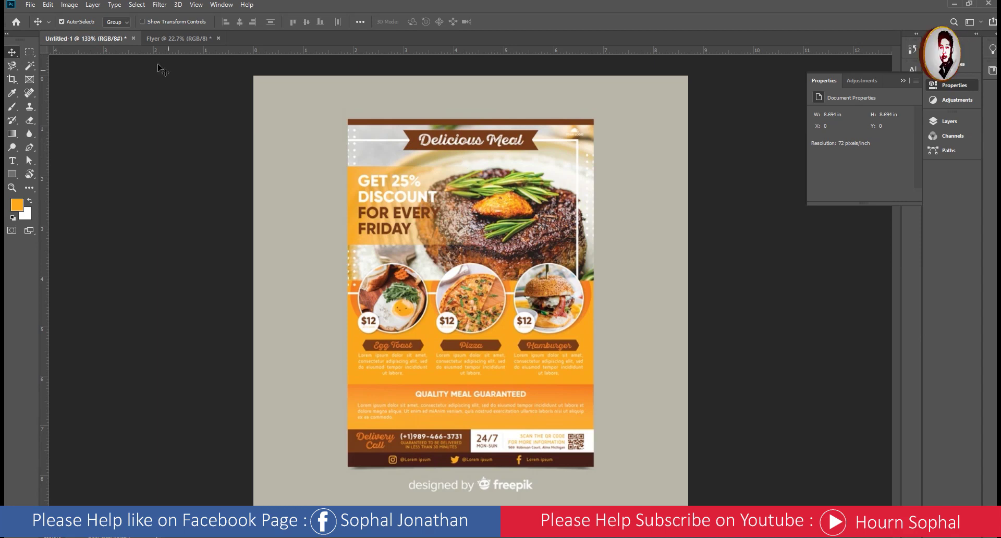
left_click(167, 39)
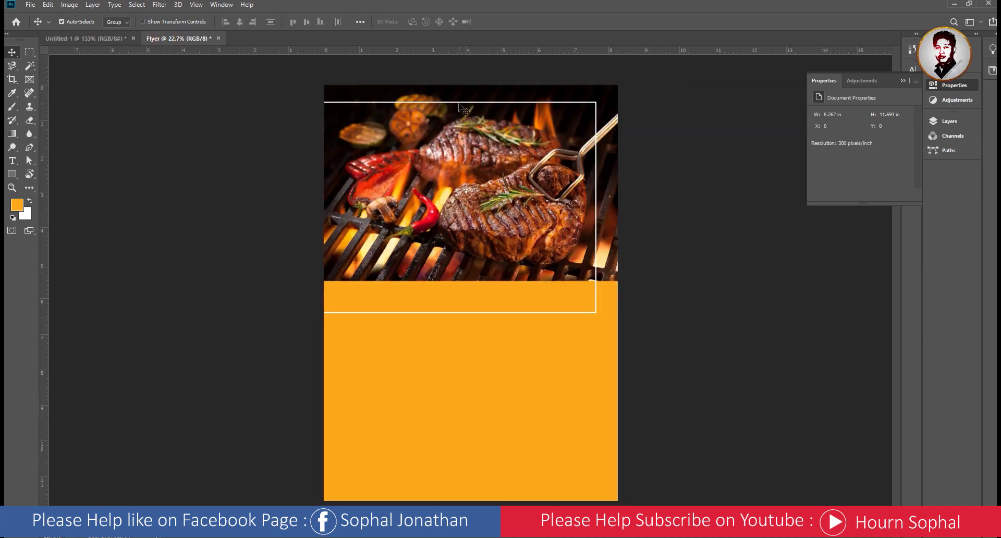
left_click_drag(459, 103, 459, 111)
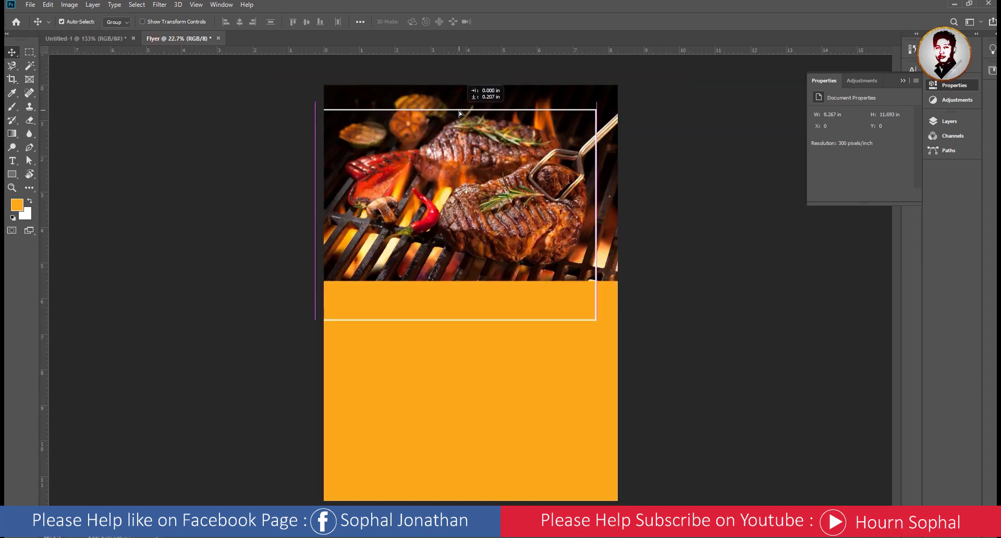
- Deselect the frame and draw a 1389 × 198 px orange bar across the frame's top edge
left_click(12, 174)
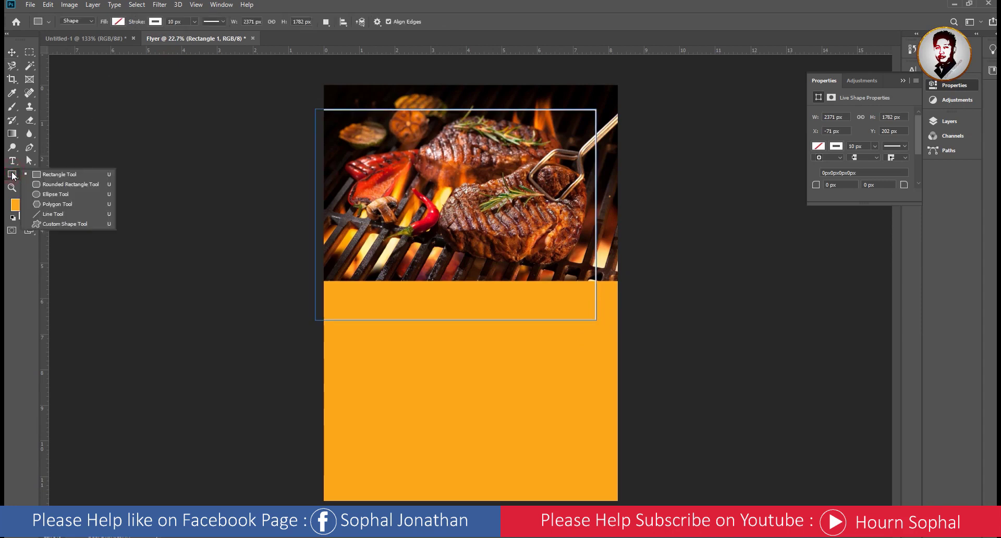
left_click(43, 175)
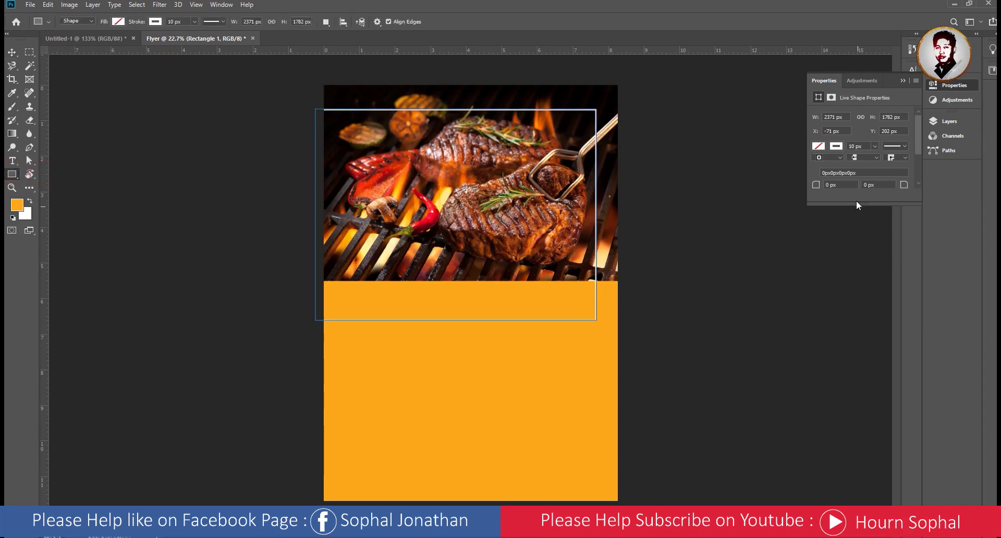
left_click(946, 121)
left_click(877, 301)
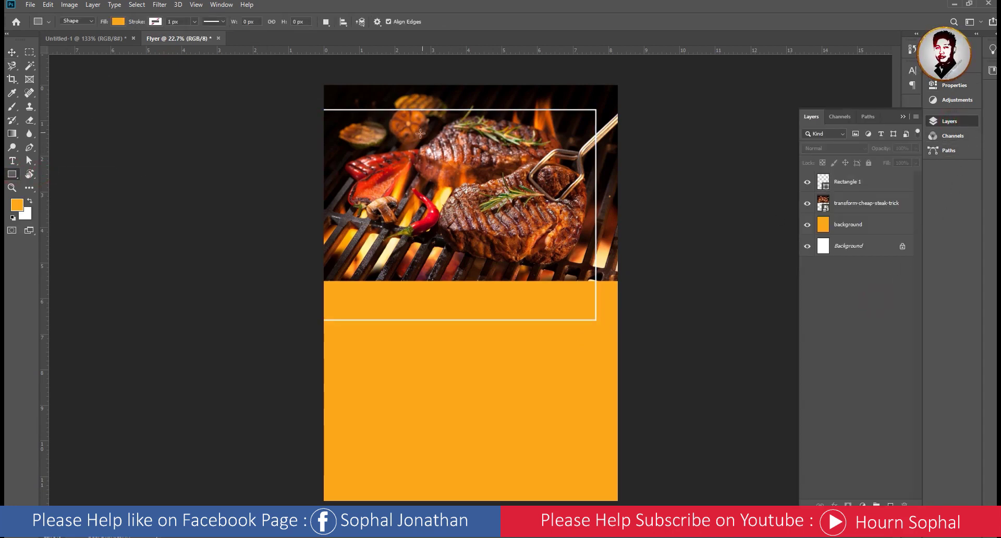
scroll(405, 110, "up", 2)
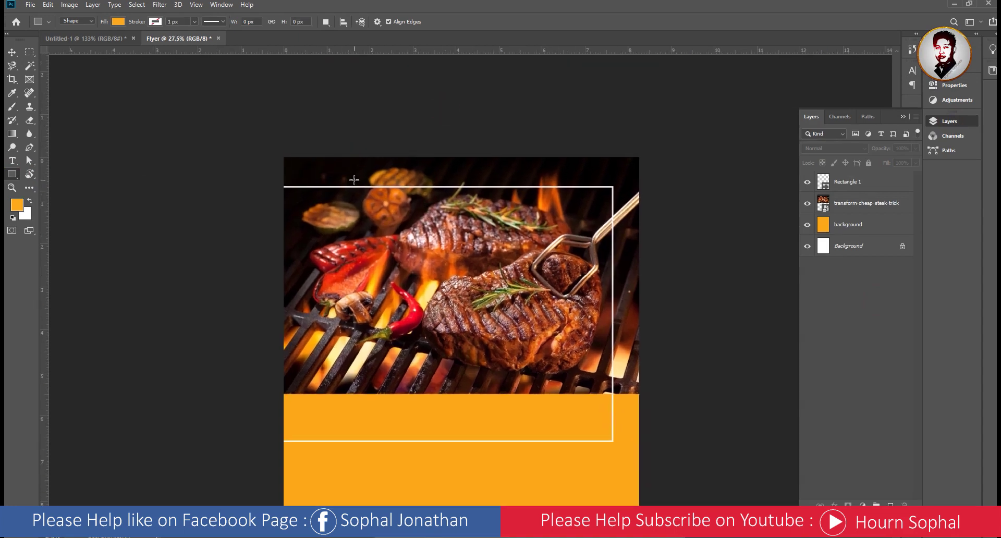
left_click_drag(350, 172, 548, 202)
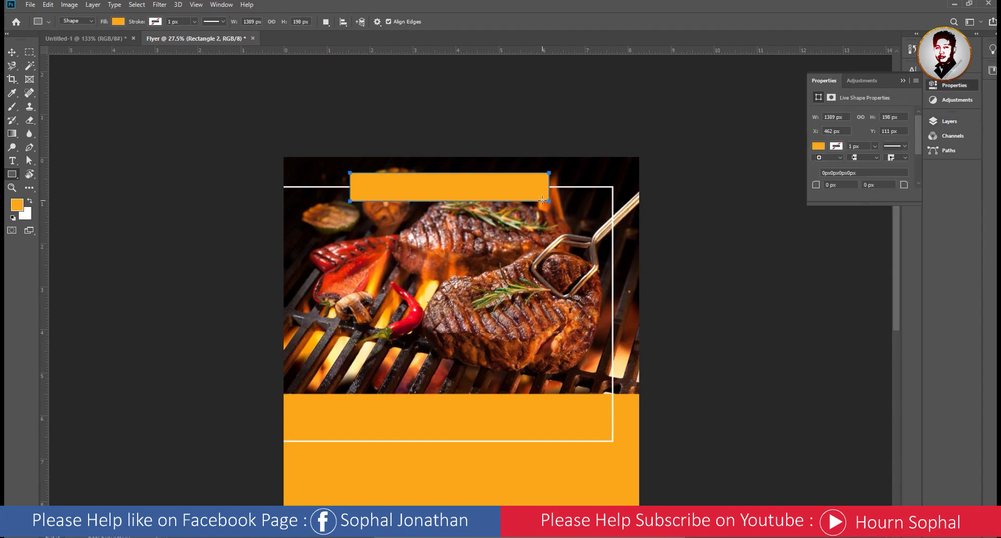
left_click(28, 147)
left_click(350, 191)
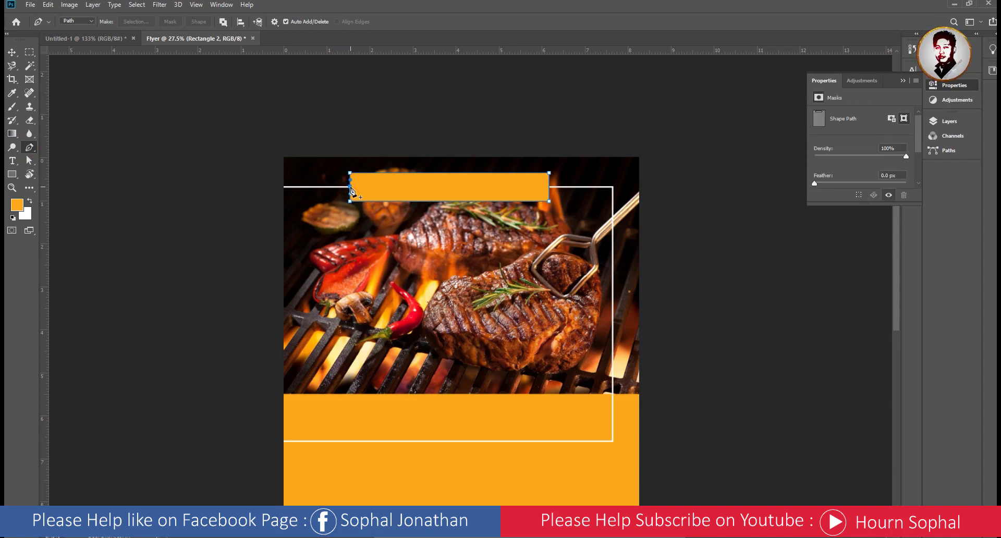
- Set the Pen tool to subtract new paths from the orange bar layer
key("ctrl+z")
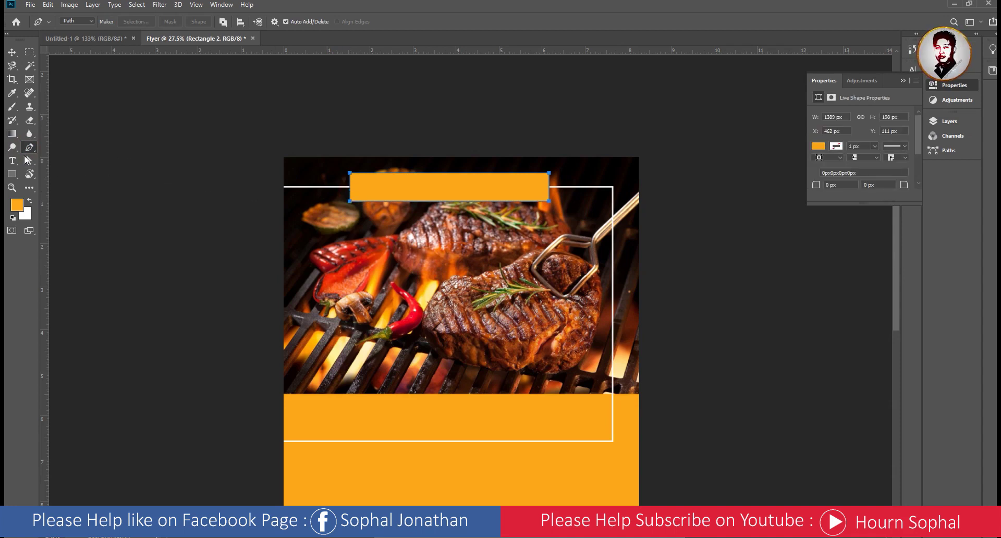
right_click(31, 151)
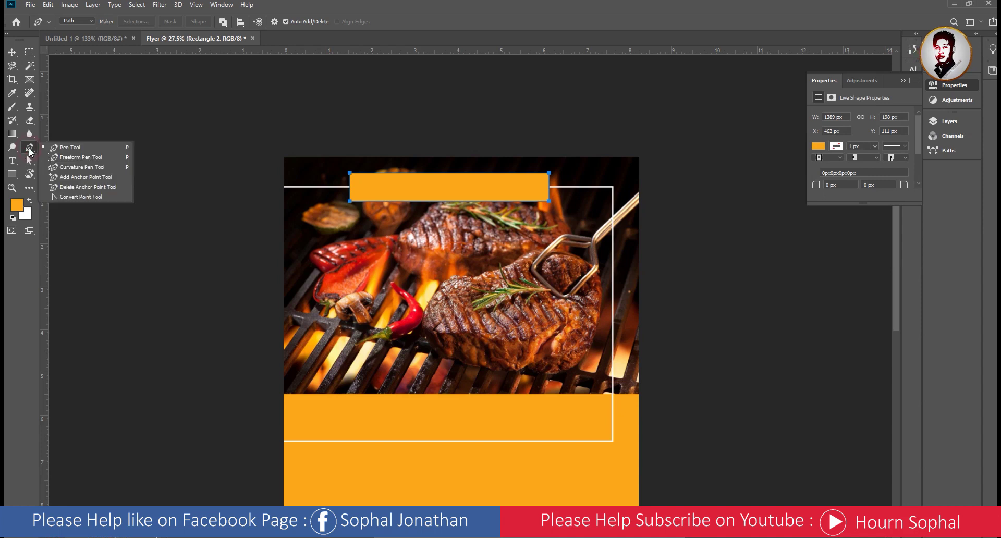
left_click(66, 148)
left_click(223, 22)
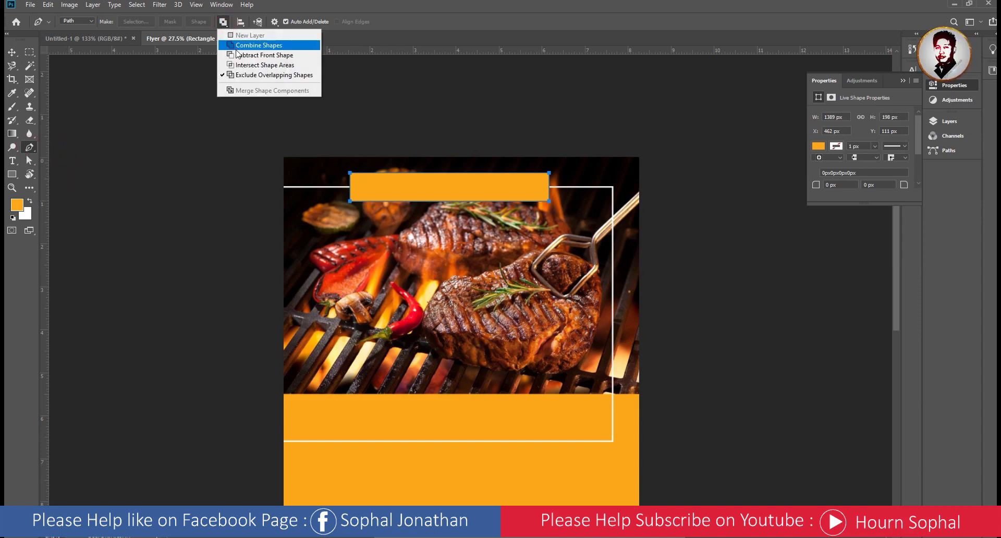
left_click(237, 56)
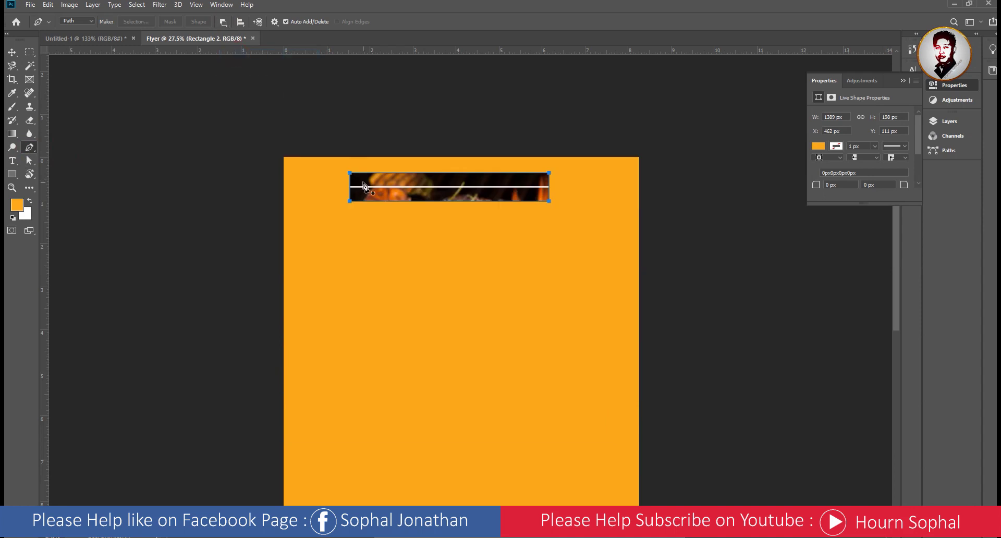
key("ctrl+z")
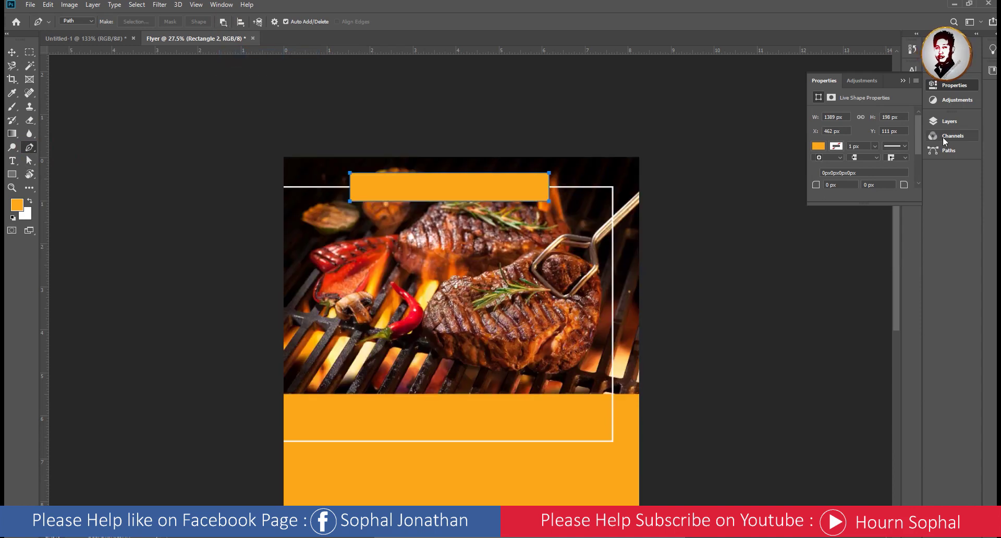
left_click(949, 121)
left_click(864, 182, "ctrl")
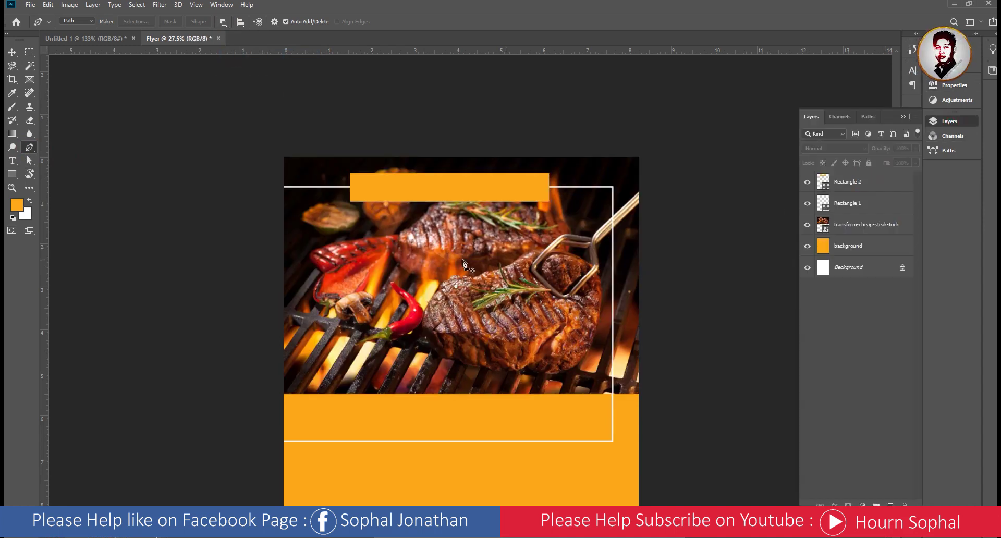
key("ctrl+z")
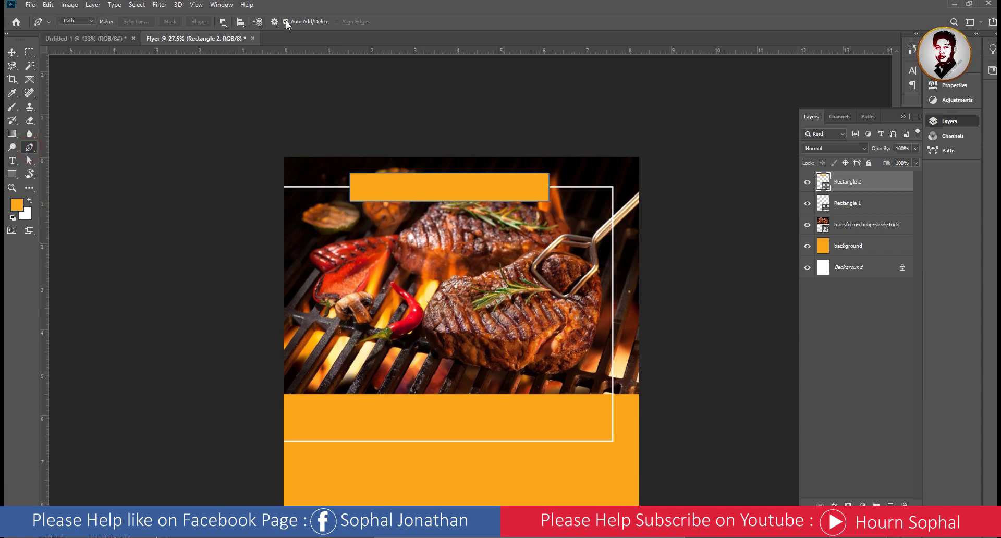
left_click(223, 22)
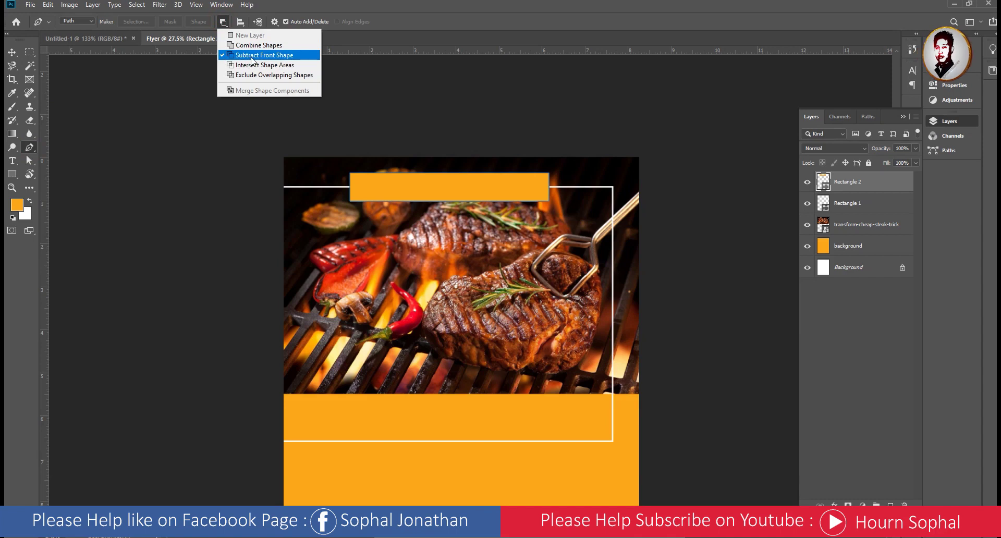
left_click(250, 55)
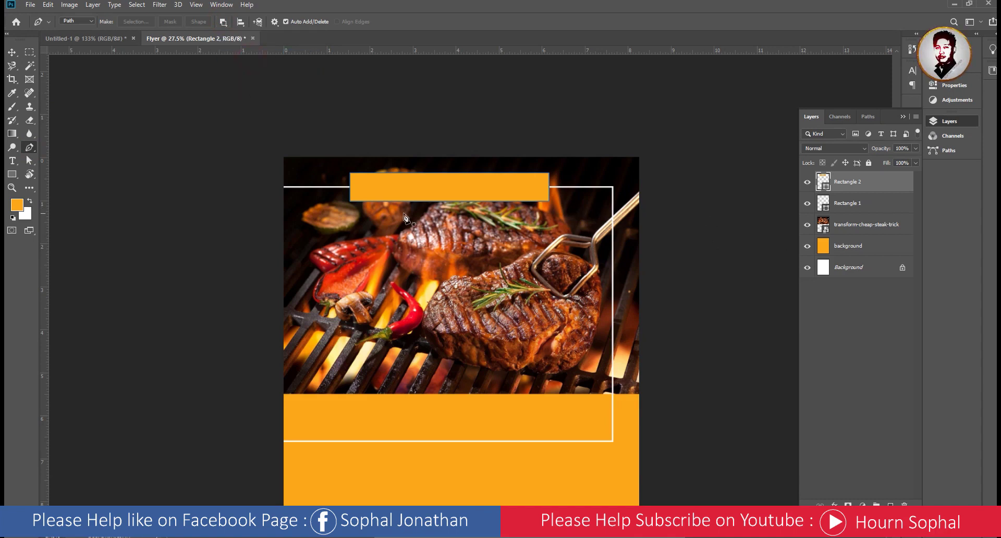
- Cut a V-shaped notch into the left end of the orange bar
scroll(345, 179, "up", 3)
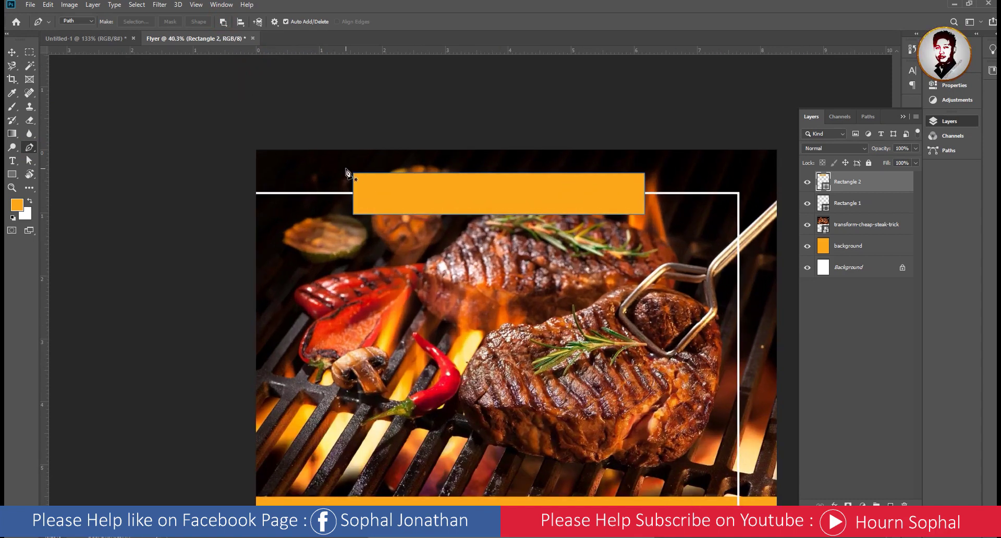
left_click(350, 168)
left_click(364, 193)
left_click(354, 215)
left_click(342, 215)
left_click(341, 171)
left_click(350, 167)
- Cut a matching V notch into the bar's right end and adjust its anchors
scroll(521, 209, "right", 3)
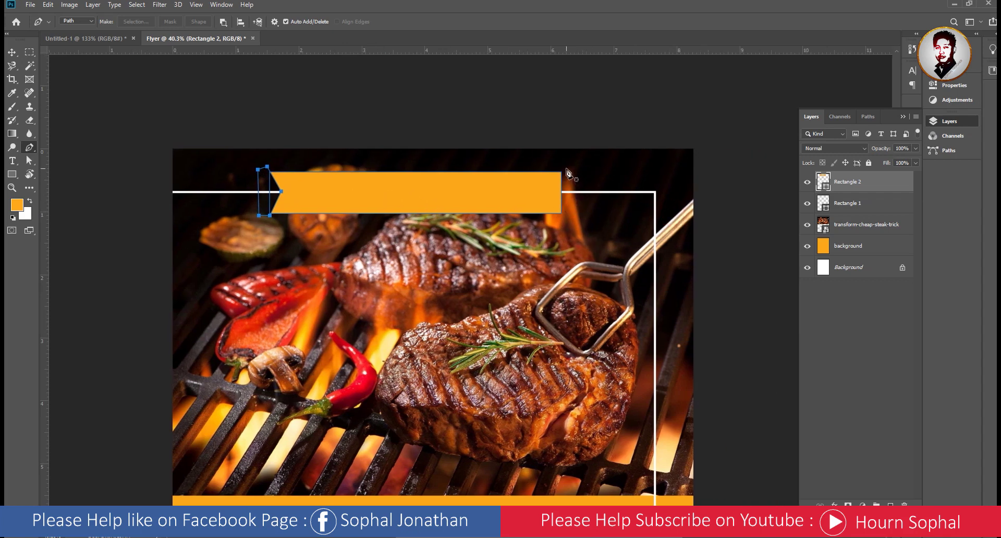
left_click(566, 169)
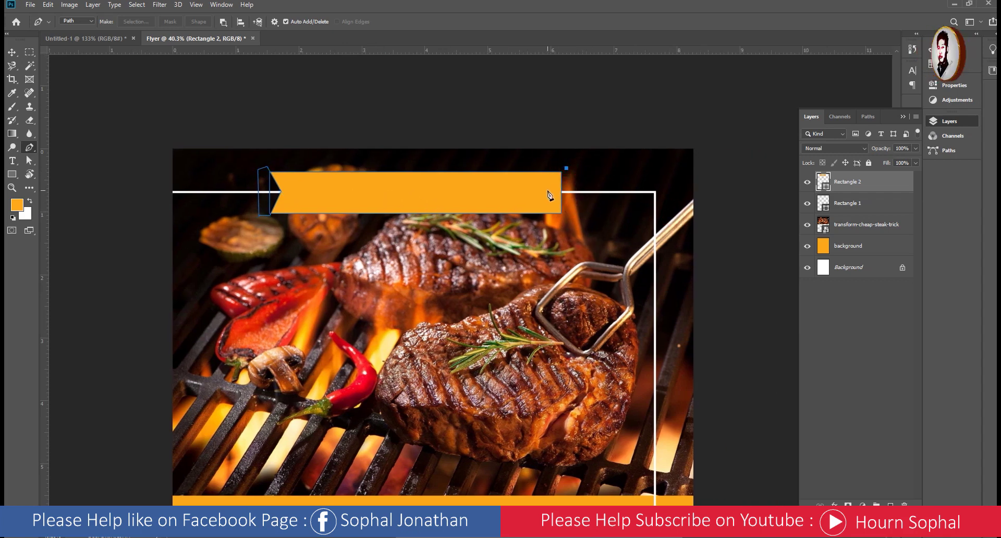
left_click(546, 192)
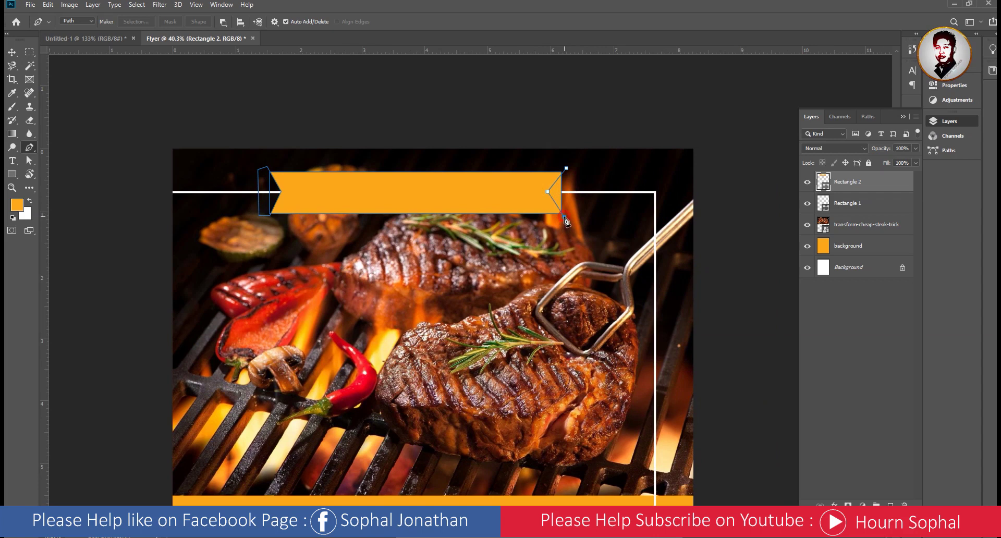
left_click(564, 215)
left_click(585, 182)
left_click(567, 168)
scroll(567, 169, "up", 2)
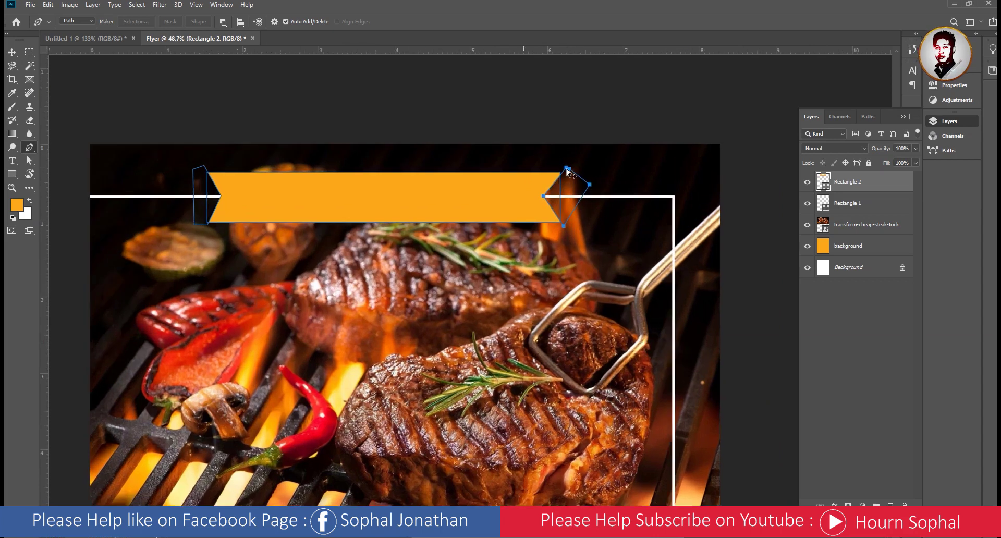
scroll(567, 169, "up", 2)
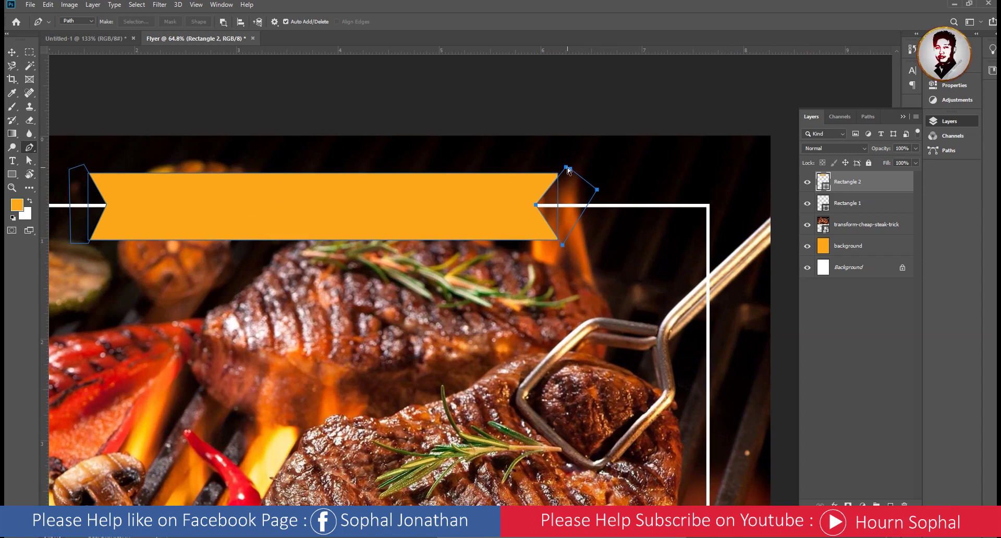
left_click_drag(565, 168, 563, 164)
left_click_drag(559, 241, 561, 246)
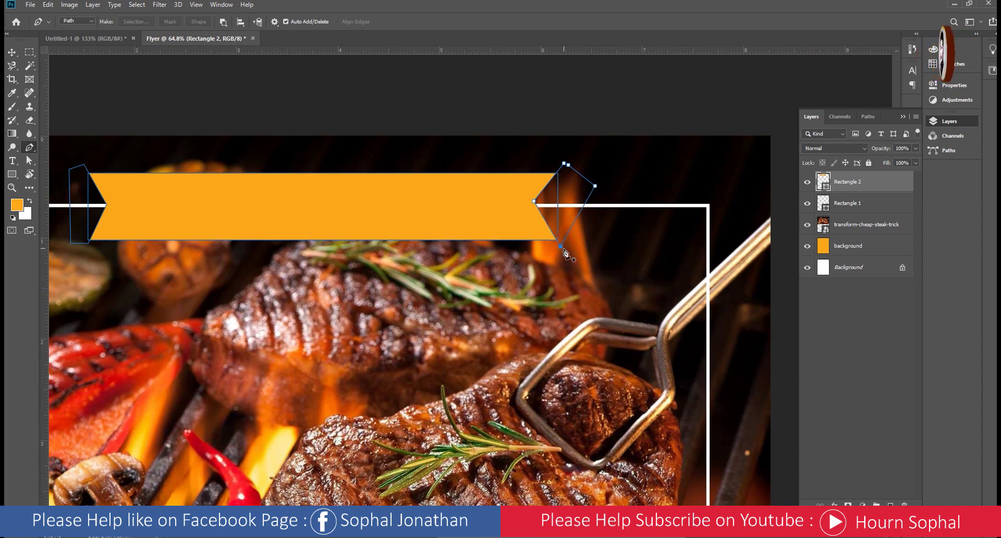
left_click(11, 52)
- Add and nudge an anchor at the ribbon's right notch so its edges meet cleanly
scroll(526, 216, "down", 2)
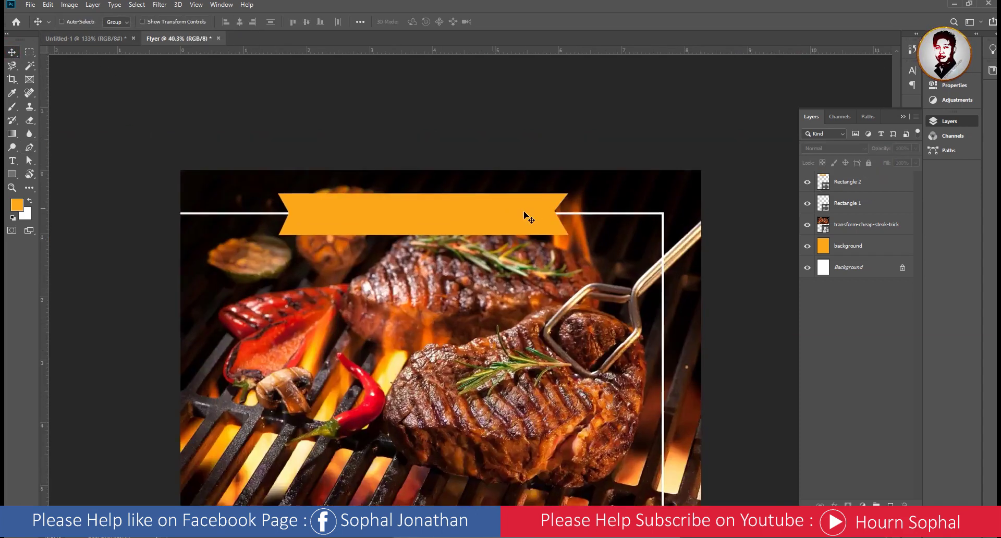
scroll(526, 216, "up", 2)
left_click(561, 232, "ctrl")
left_click(563, 229, "ctrl")
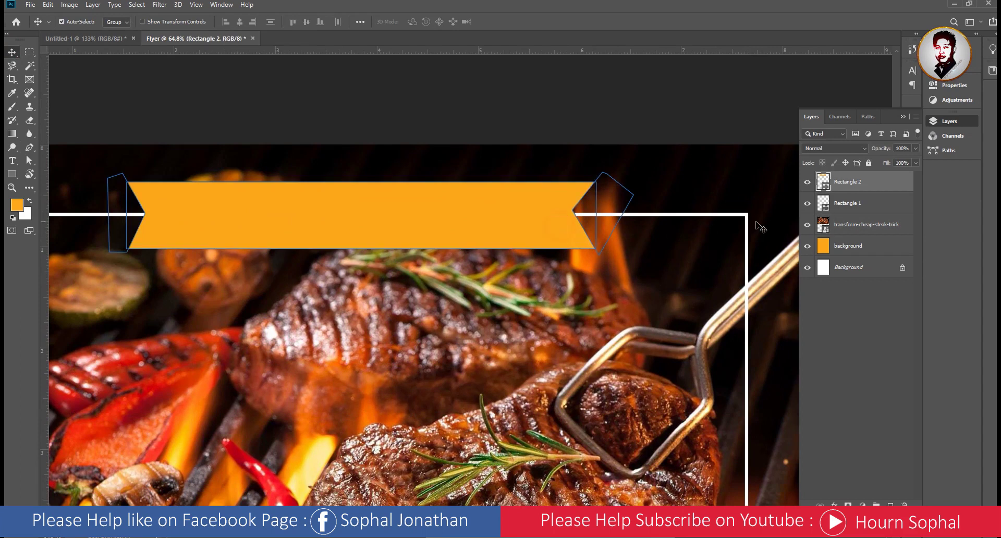
scroll(573, 214, "up", 2)
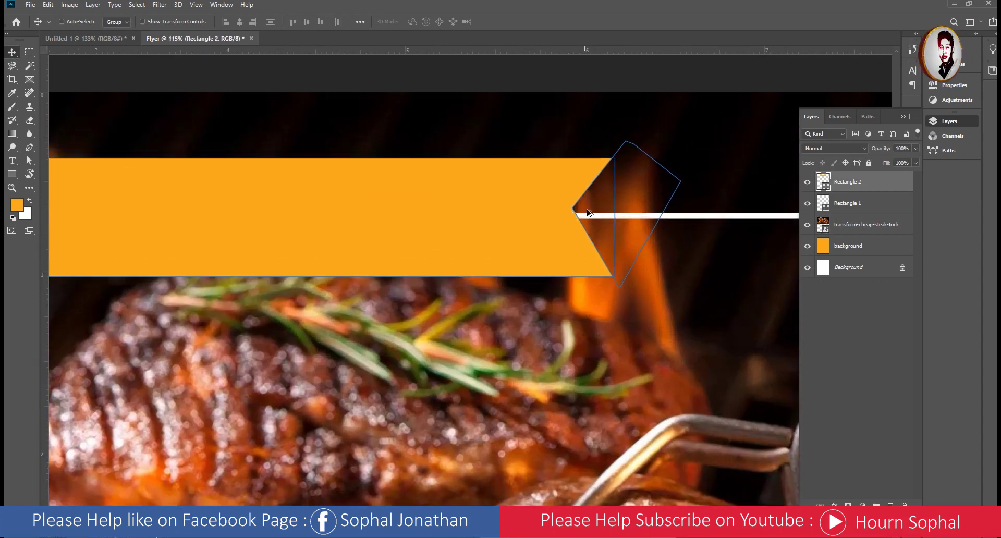
left_click(29, 148)
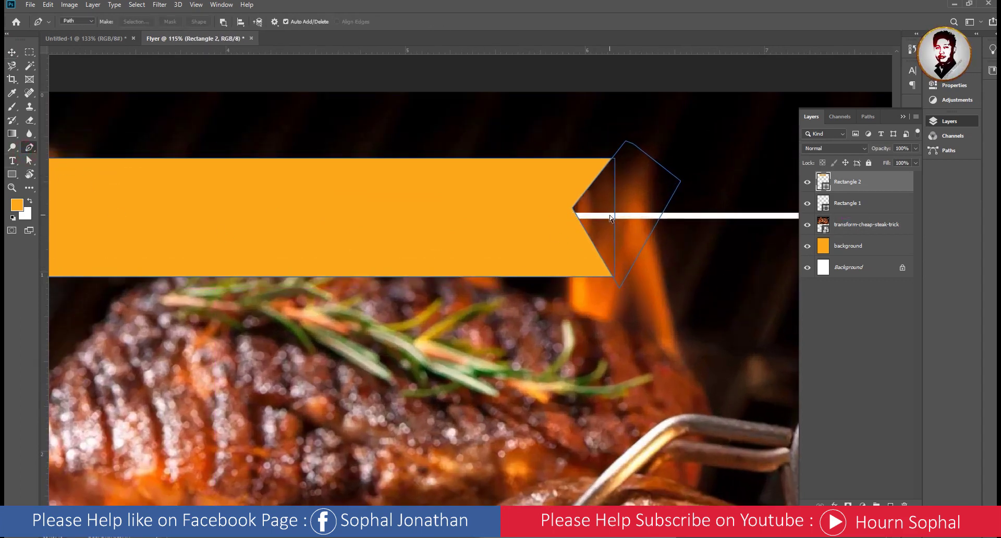
left_click(572, 213)
left_click_drag(573, 216, 570, 217)
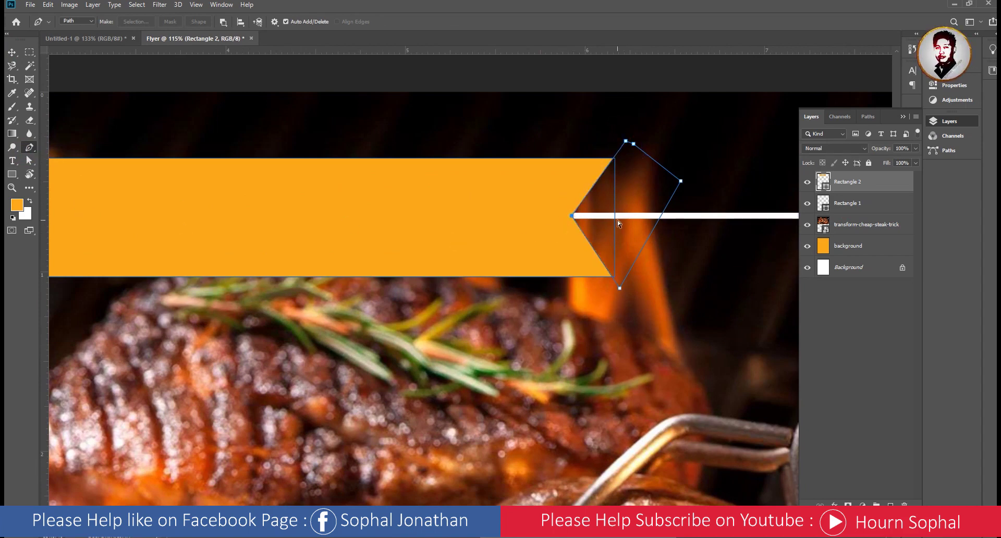
left_click(616, 288)
scroll(571, 219, "down", 3)
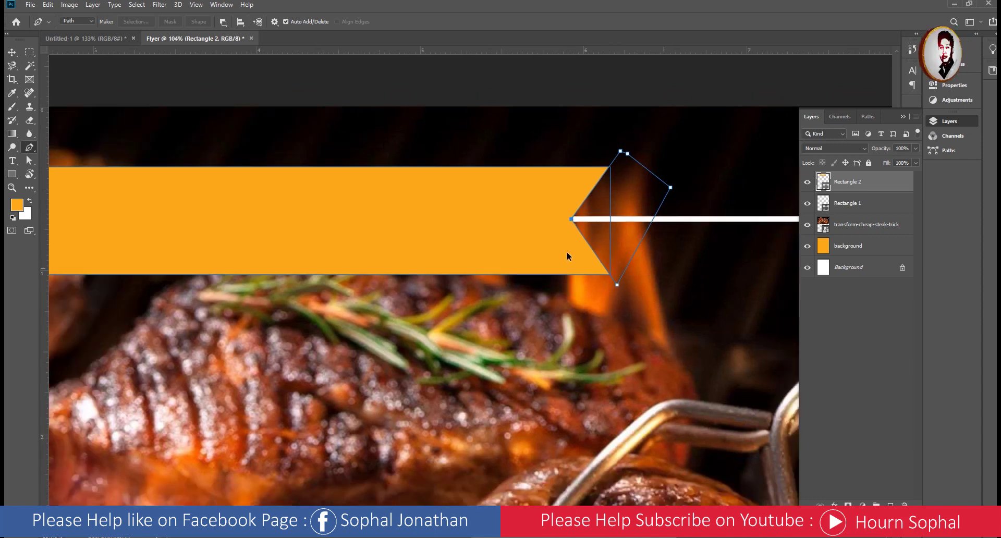
- Finish path editing and select the steak photo layer with the Move tool
key("Escape")
key("v")
left_click(503, 156, "ctrl")
scroll(525, 167, "down", 2)
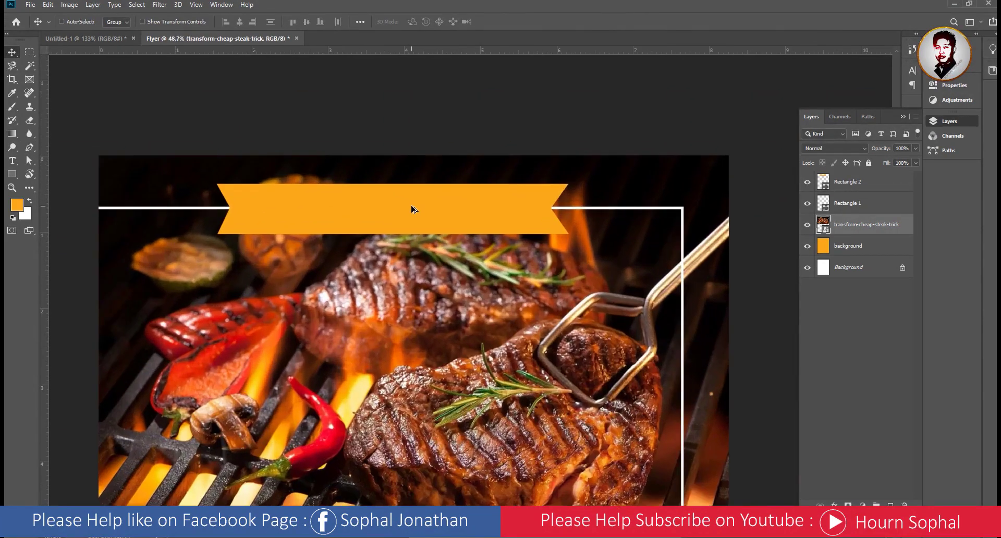
scroll(412, 208, "up", 1)
scroll(347, 206, "up", 1)
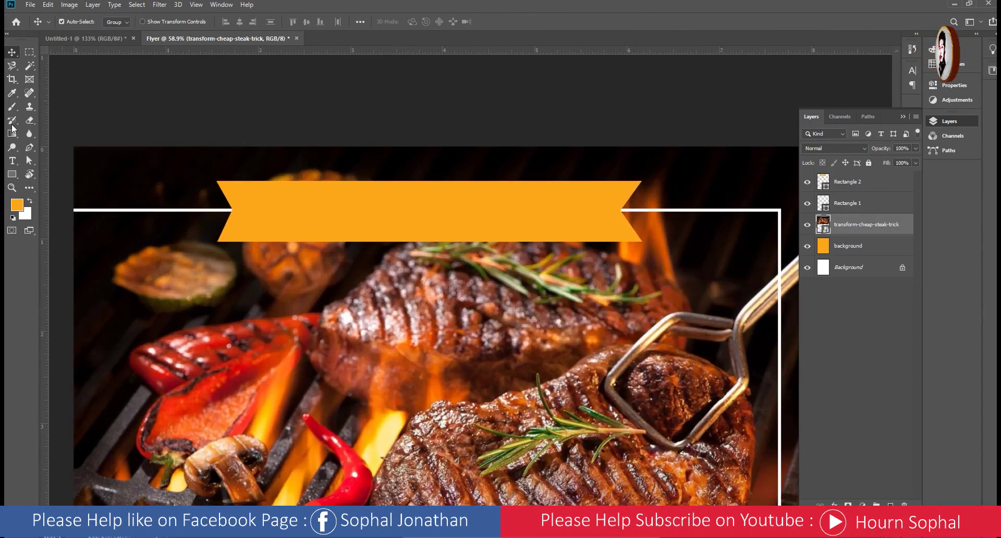
- Type the title DELICIUOS below the ribbon and turn off All Caps so it reads Deliciuos
left_click(12, 160)
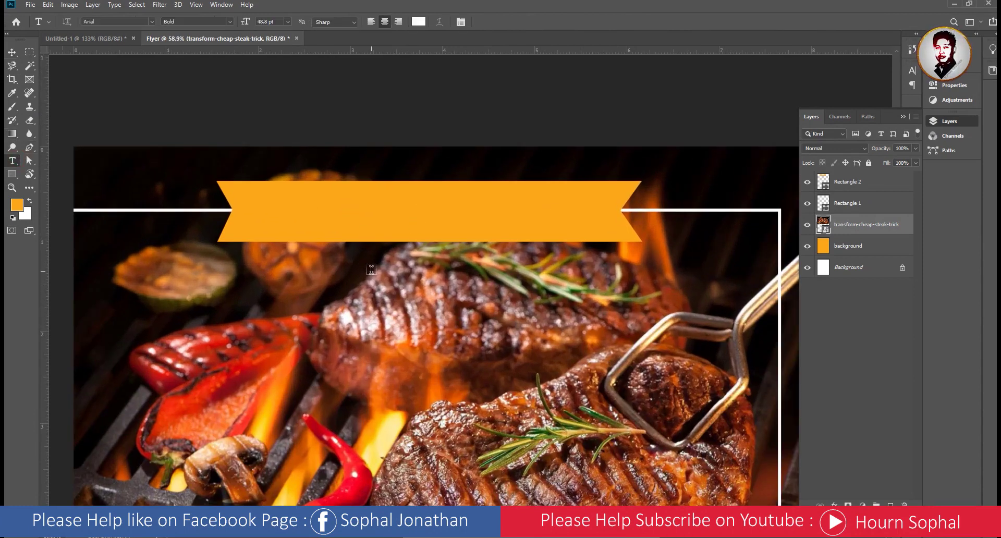
left_click(358, 297)
type("D")
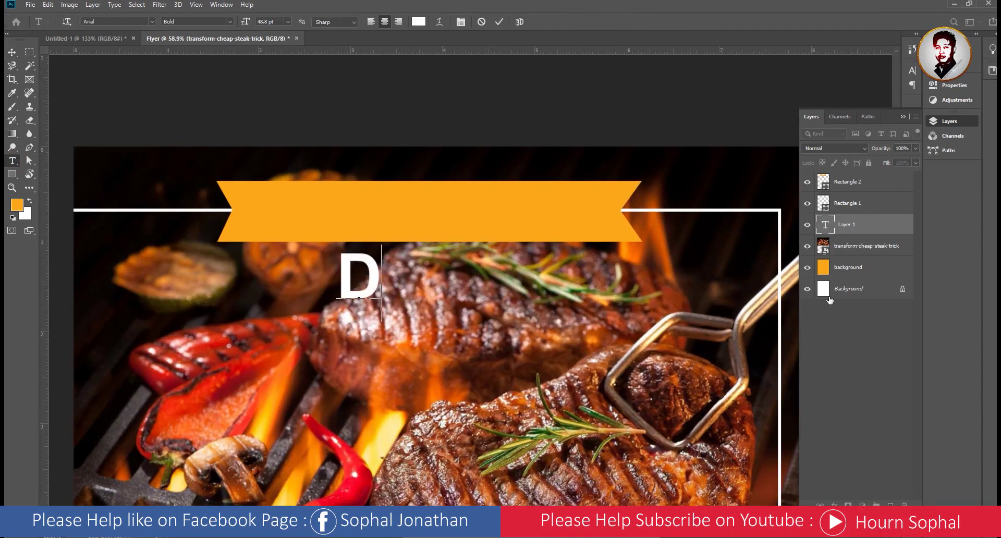
type("ELI")
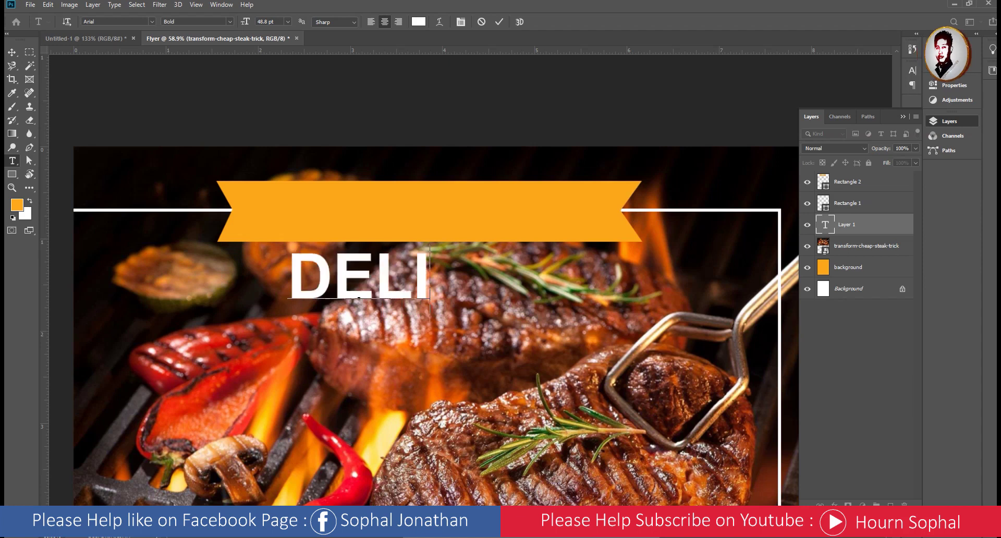
type("CIU")
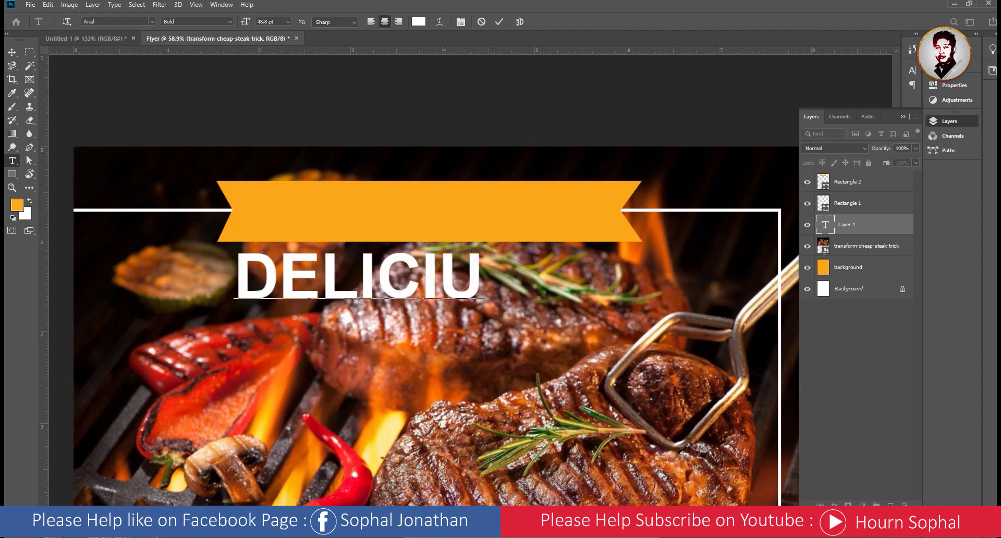
type("OS")
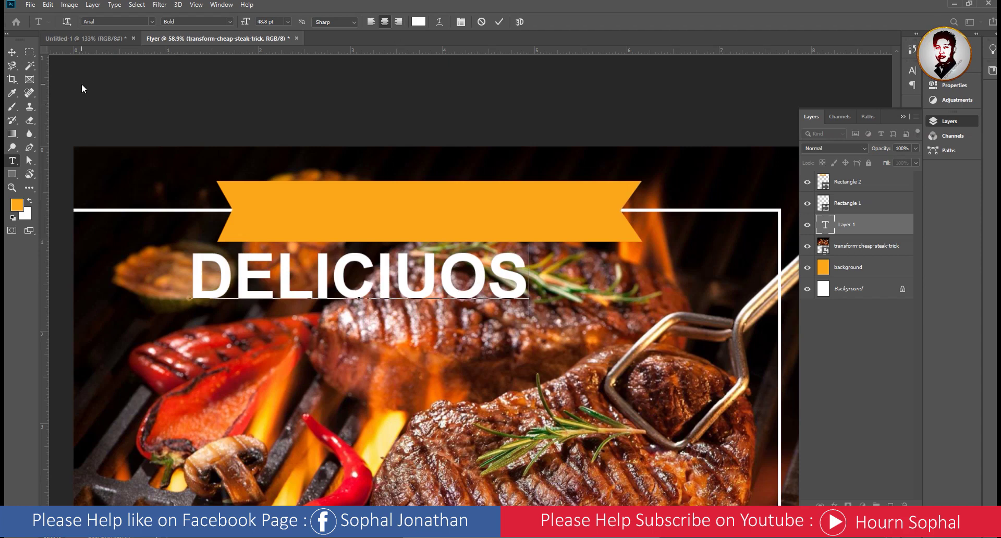
left_click(911, 70)
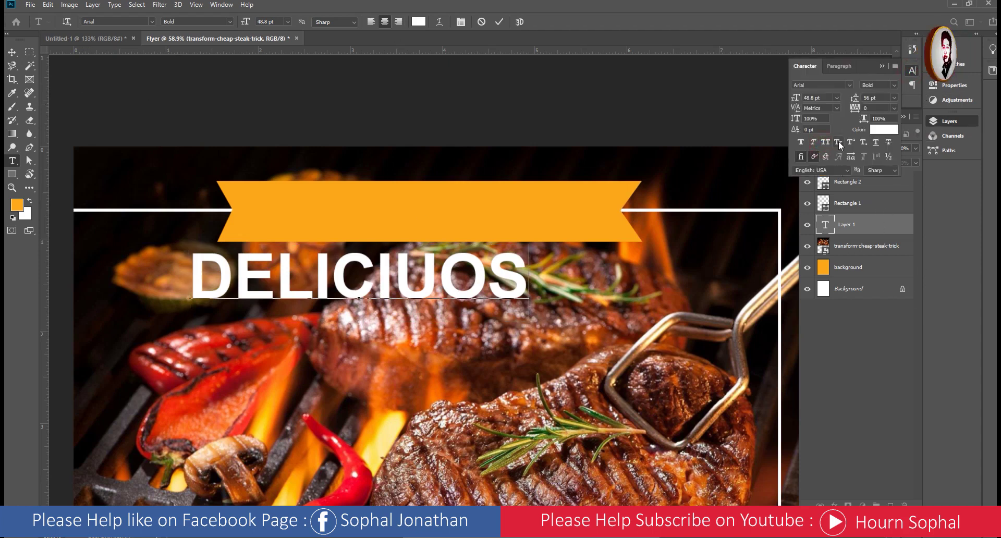
key("ctrl+a")
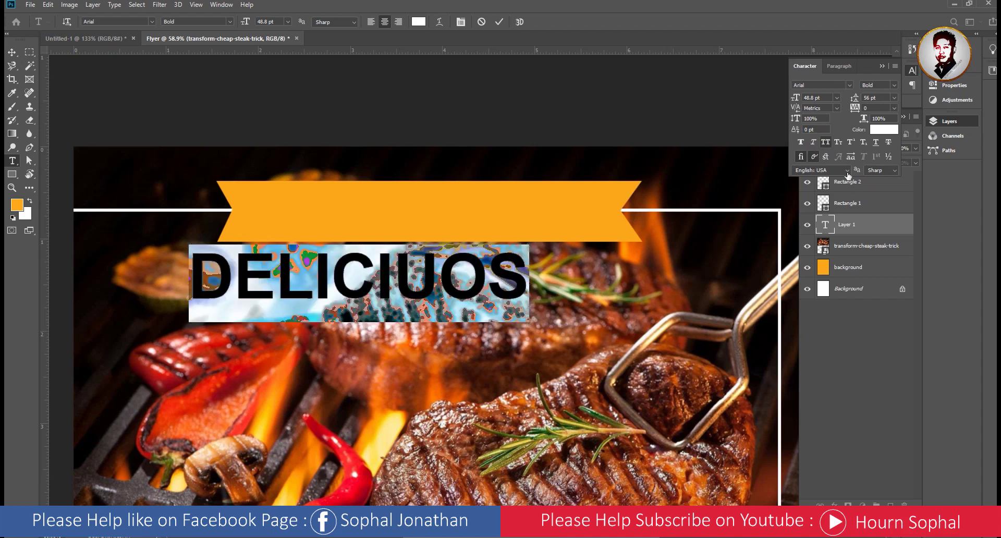
left_click(828, 142)
- Append 'Meal' so the white title reads 'Deliciuos Meal'
left_click(23, 59)
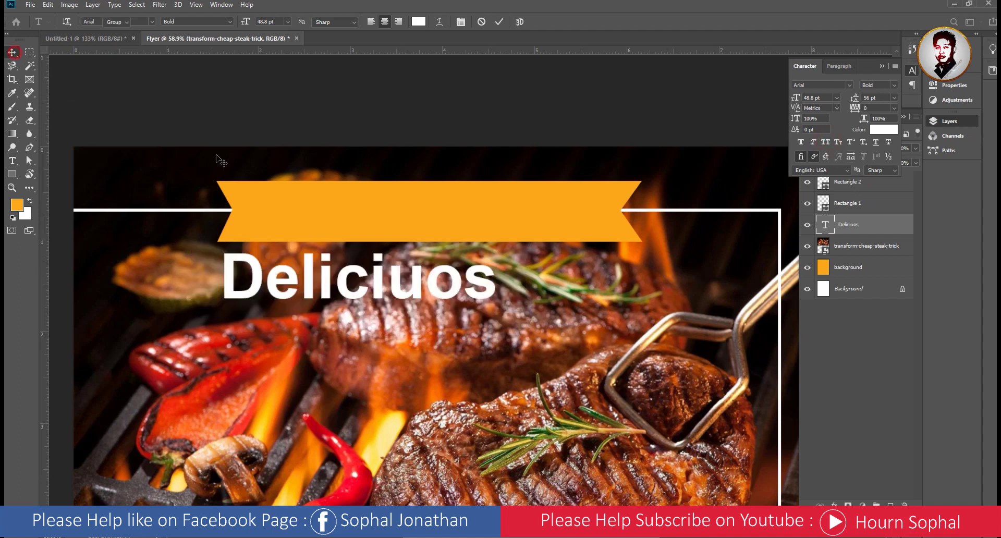
double_click(462, 279)
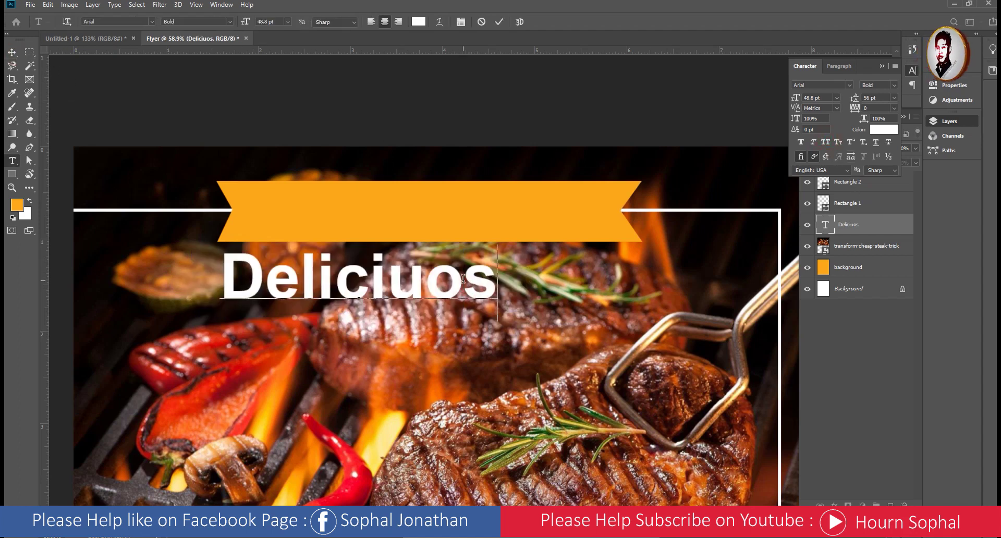
type(" Mea")
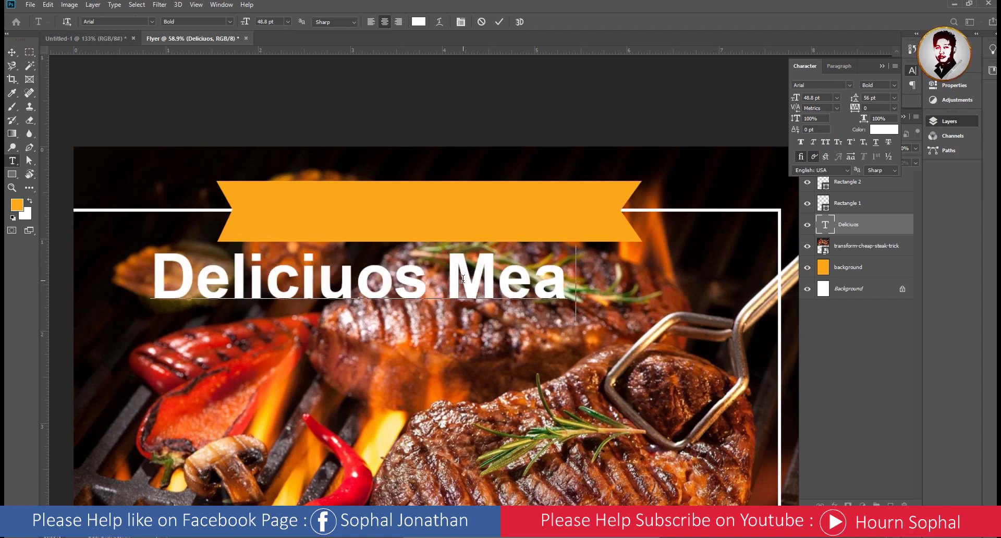
type("l")
key("ctrl+a")
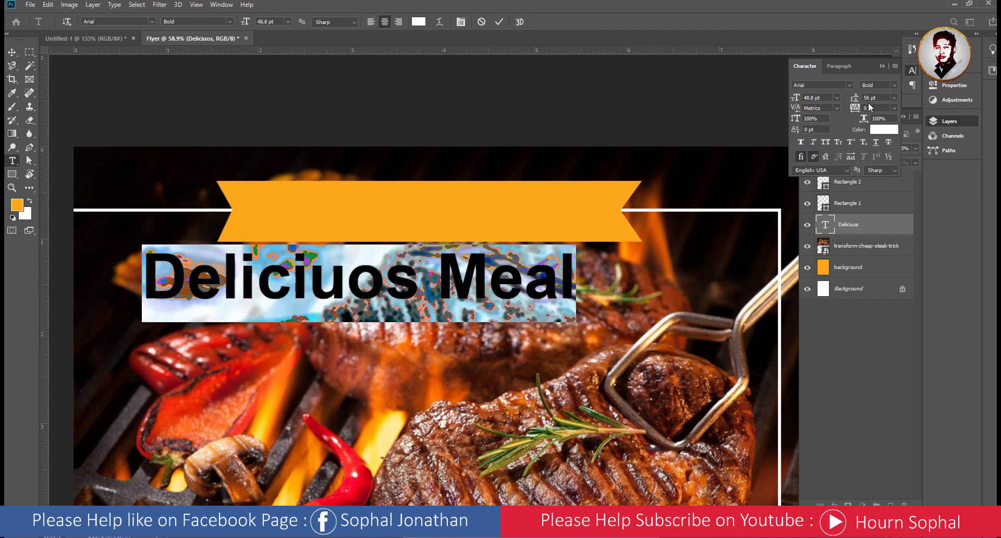
- Apply the AKbalthom KhmerHand font to the title, then shrink it onto the orange ribbon
left_click(850, 86)
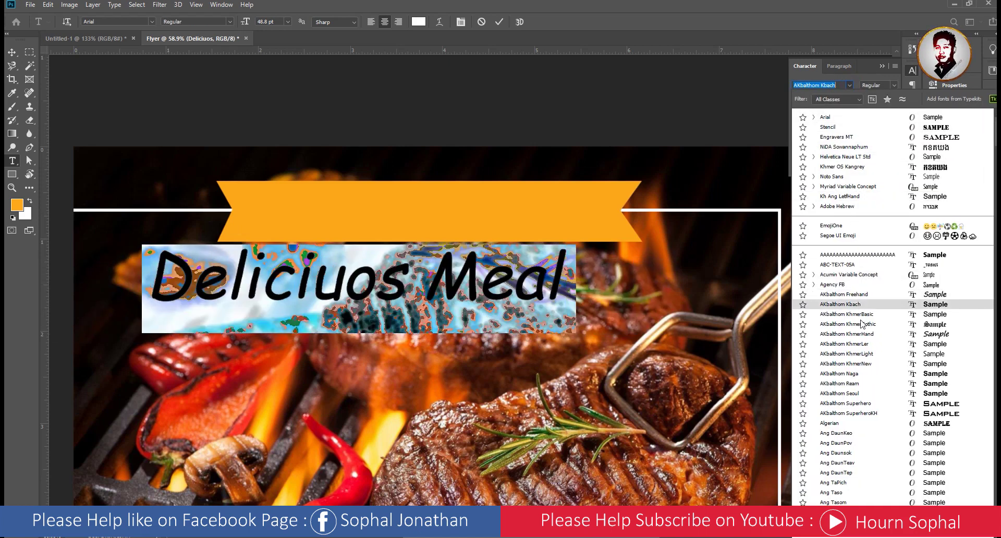
left_click(862, 338)
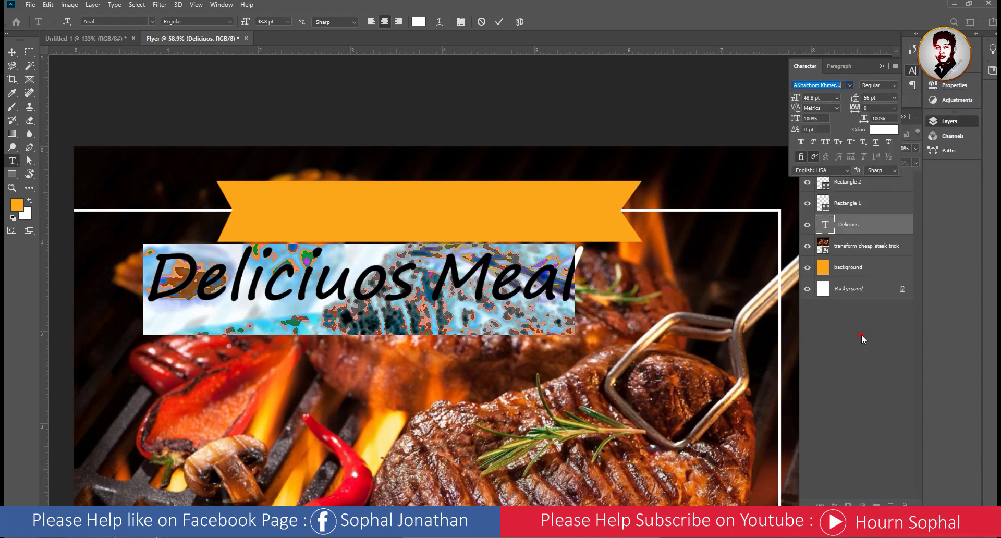
left_click(12, 53)
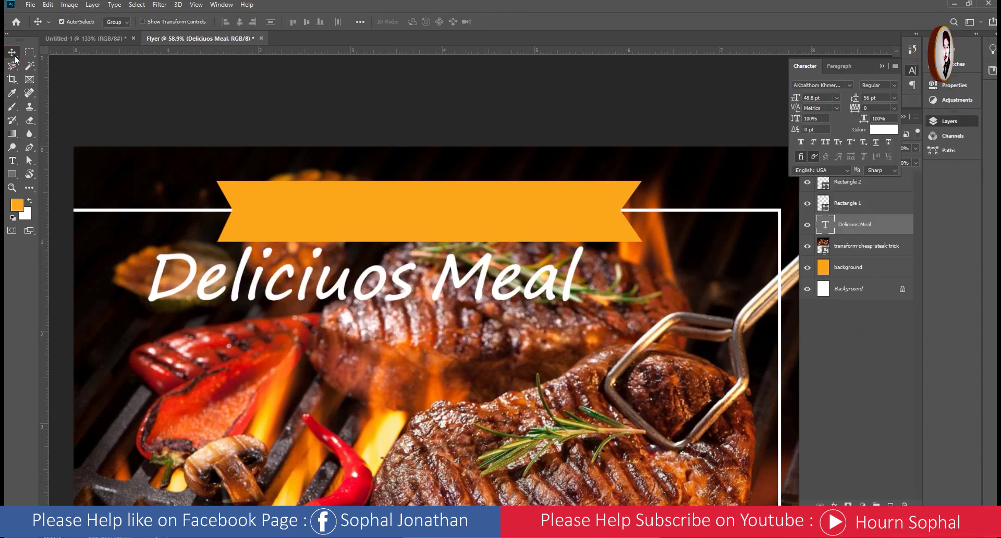
key("ctrl+t")
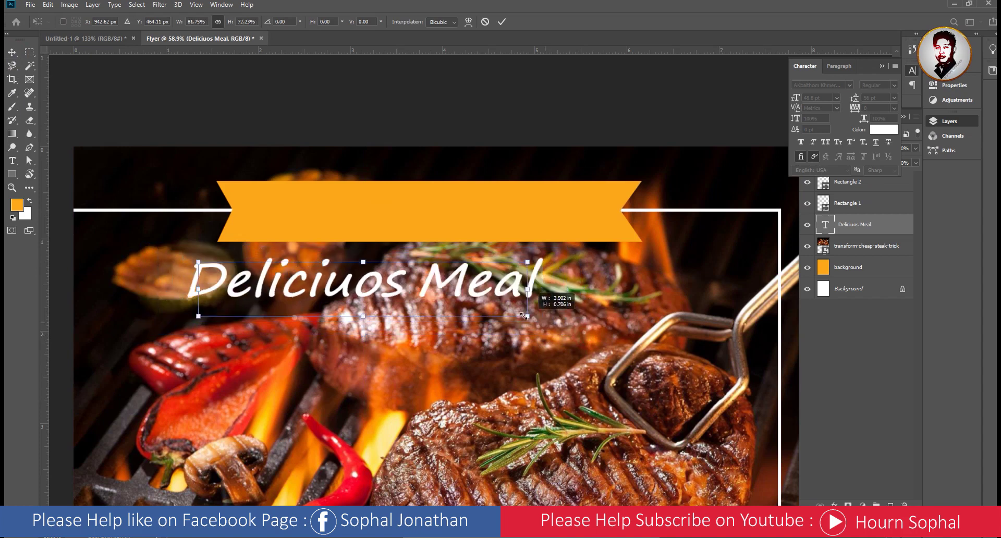
left_click_drag(584, 335, 498, 315)
key("ctrl+z")
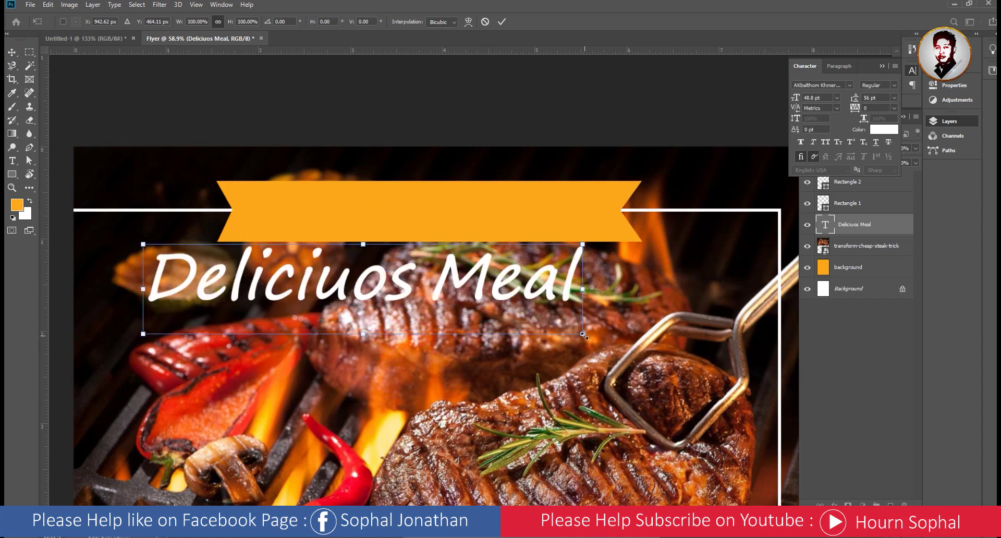
mouse_move(584, 335)
left_mouse_down()
mouse_move(414, 300)
mouse_move(549, 211)
left_mouse_up()
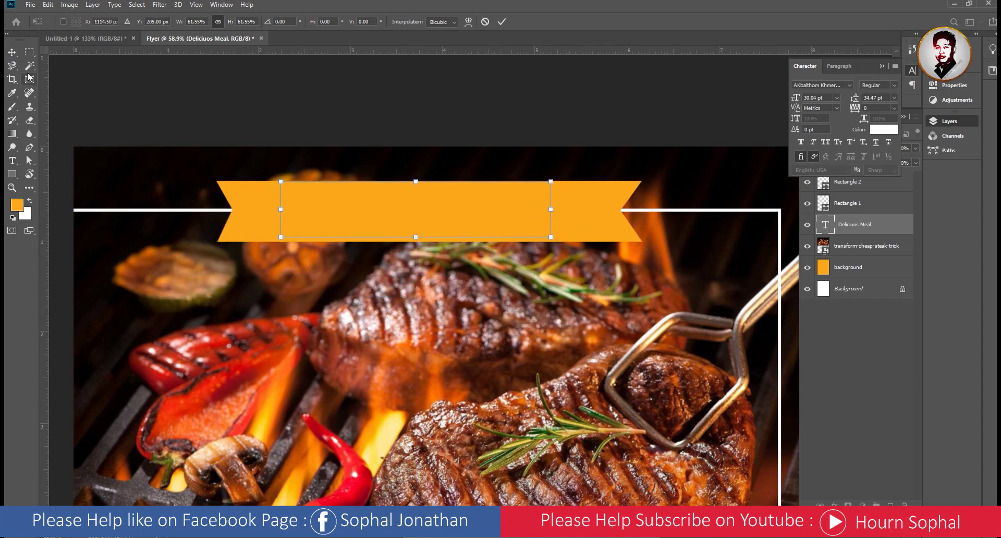
left_click(12, 52)
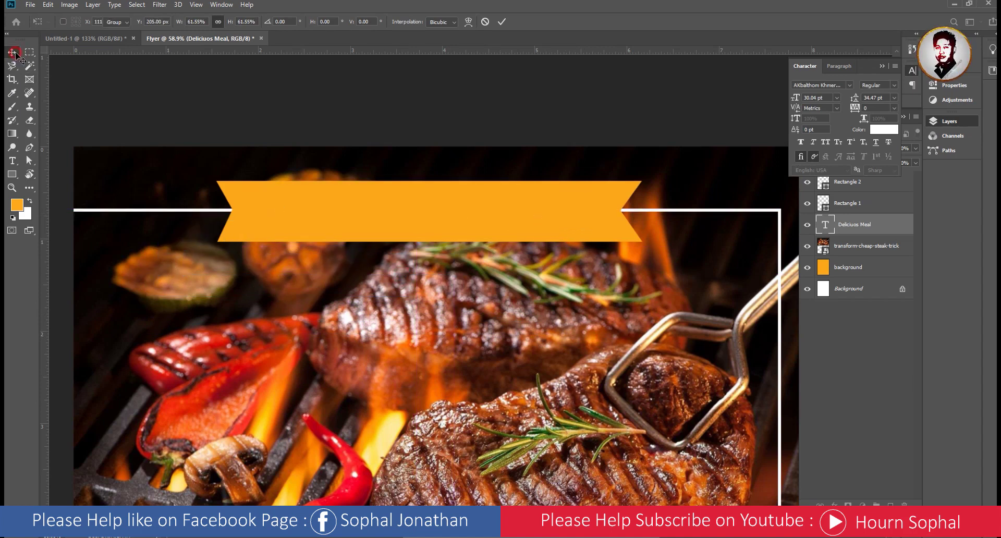
- Move the title layer to the top of the stack and centre it on the ribbon
left_click(884, 63)
left_click_drag(861, 228, 860, 177)
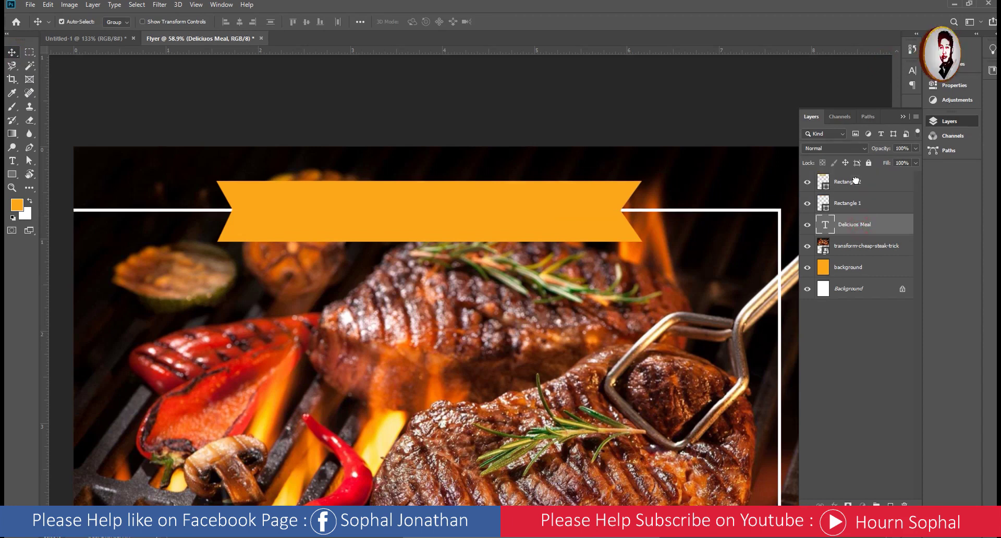
left_click_drag(490, 209, 484, 218)
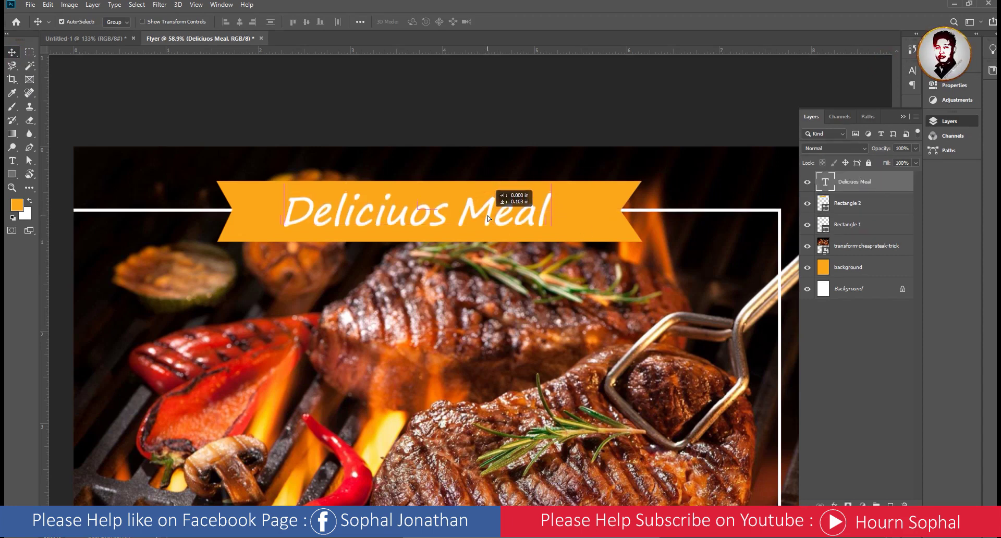
- Enlarge the Deliciuos Meal title slightly with Free Transform
key("ctrl+t")
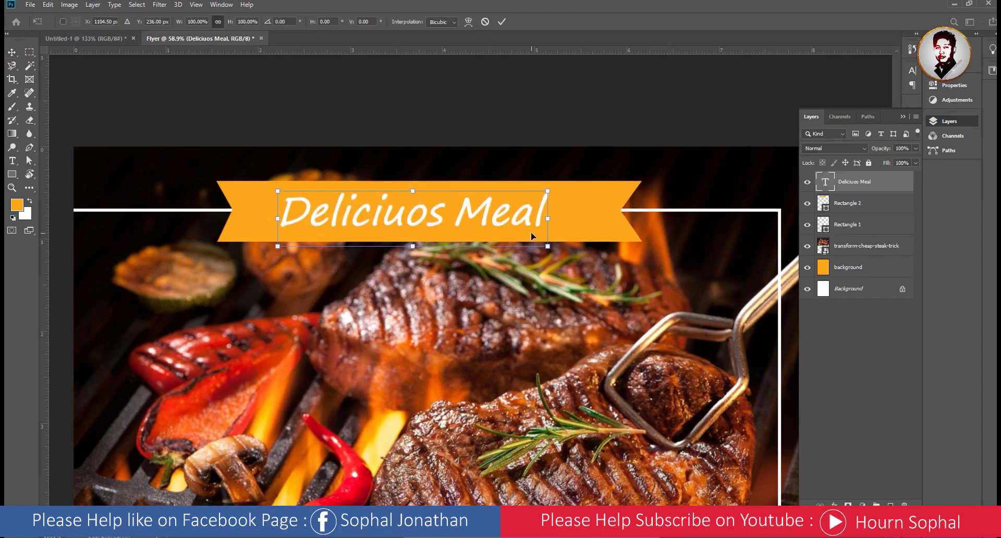
left_click_drag(547, 245, 560, 250)
key("Return")
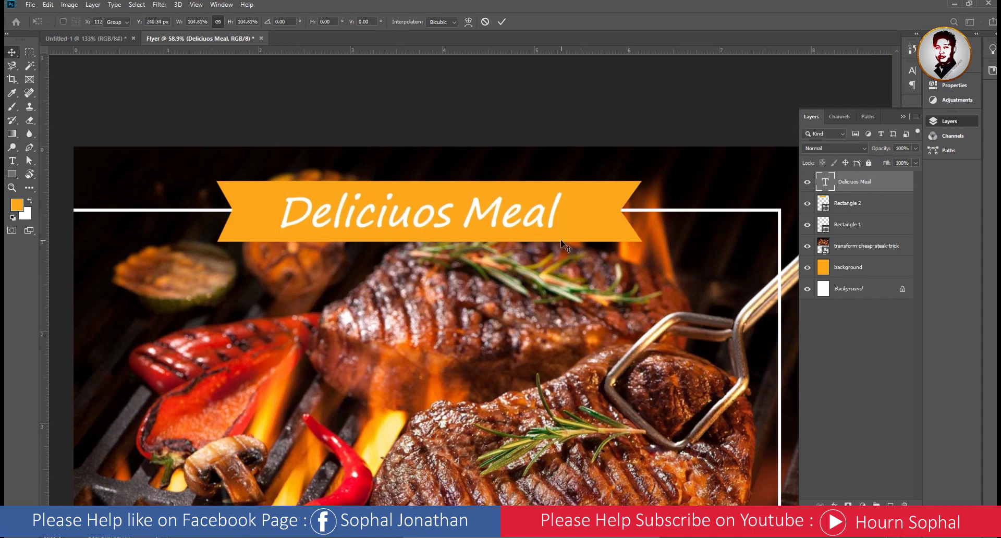
scroll(479, 237, "down", 2)
scroll(472, 224, "down", 2)
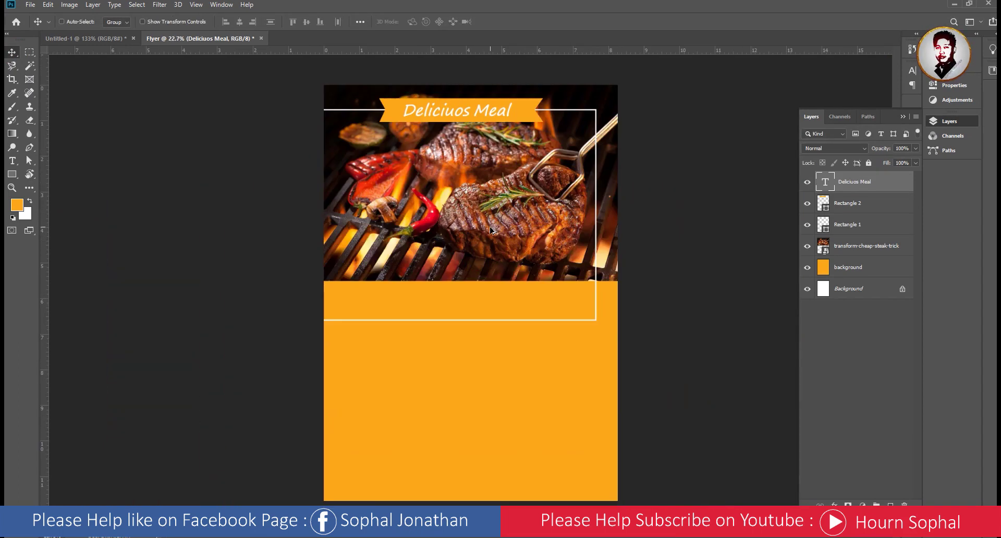
scroll(460, 114, "up", 1)
scroll(473, 101, "up", 2)
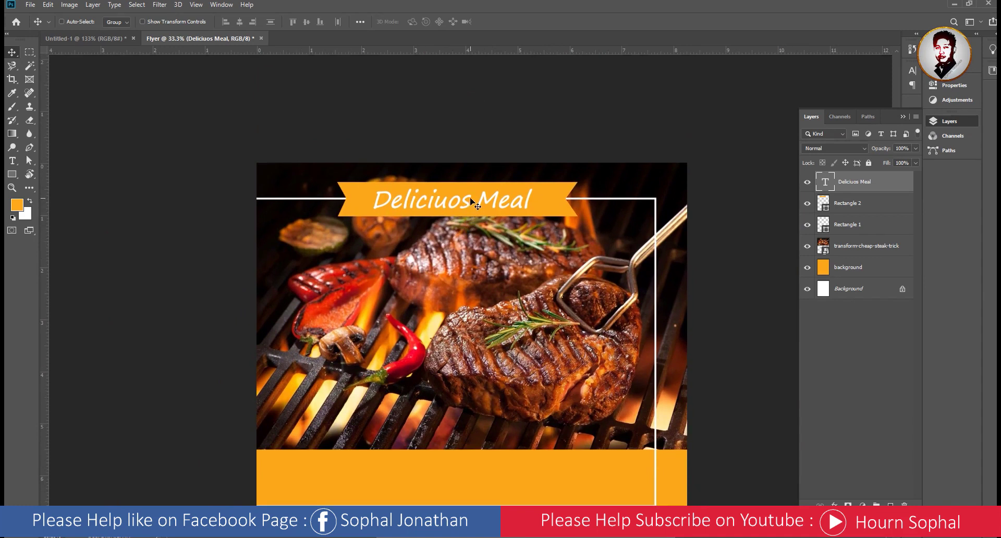
scroll(475, 200, "up", 2)
scroll(476, 200, "up", 1)
scroll(475, 200, "down", 2)
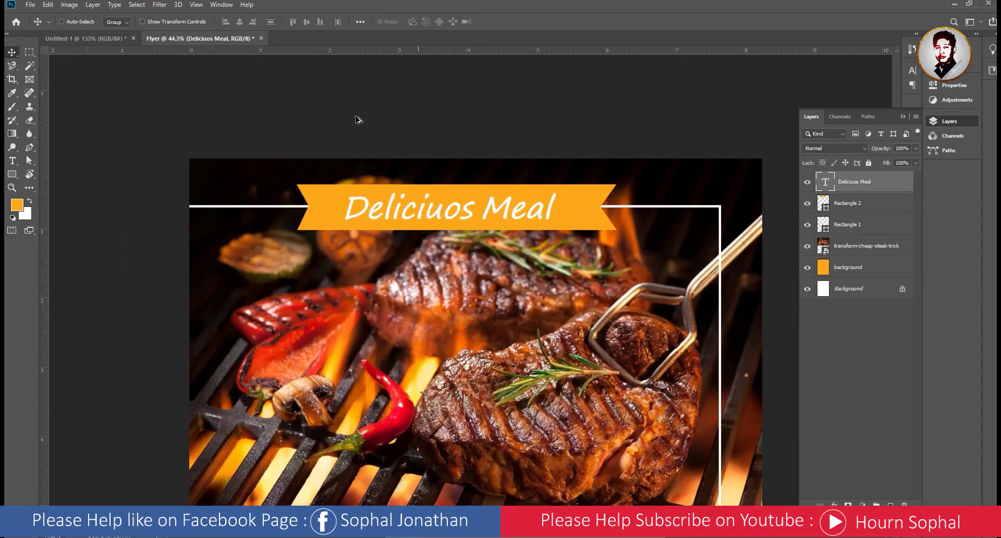
left_click(120, 37)
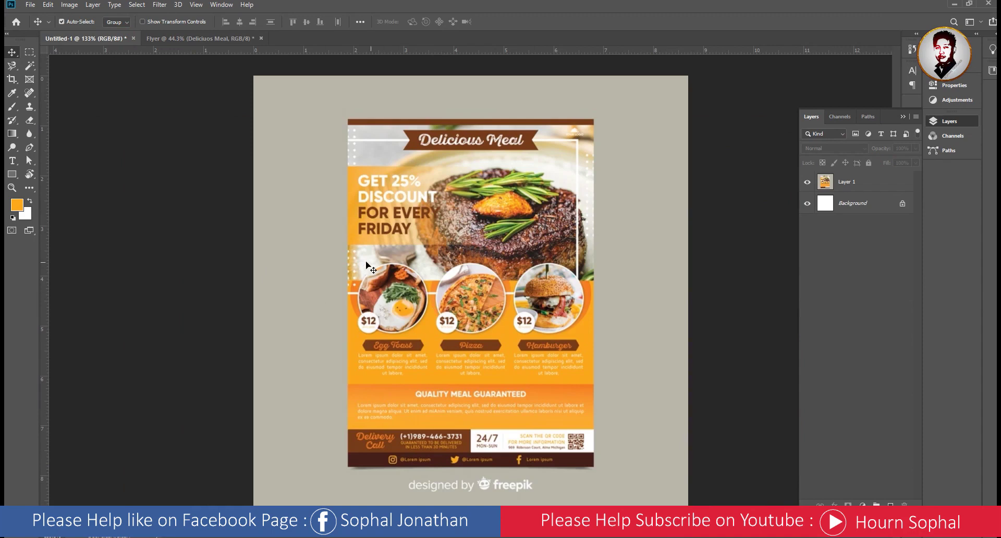
left_click(203, 38)
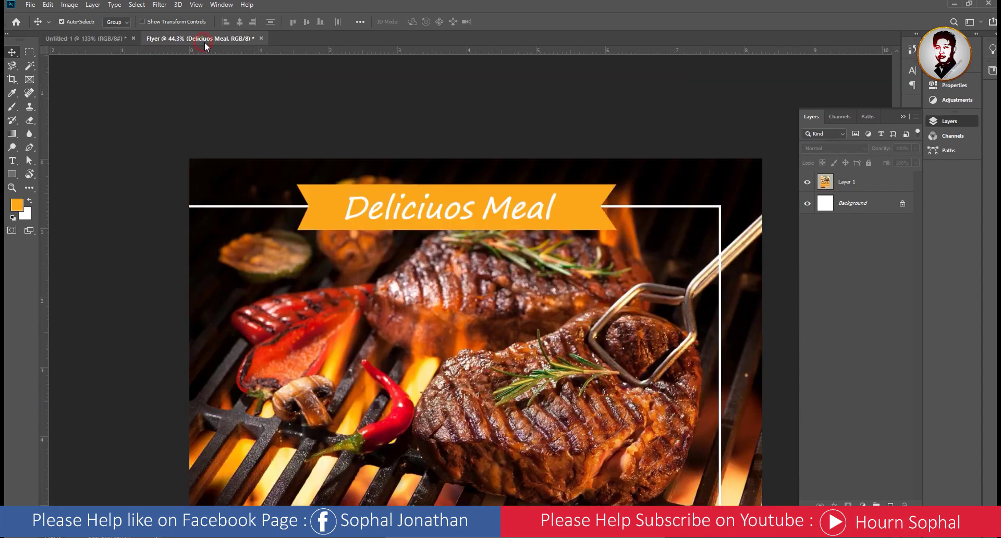
left_click(95, 40)
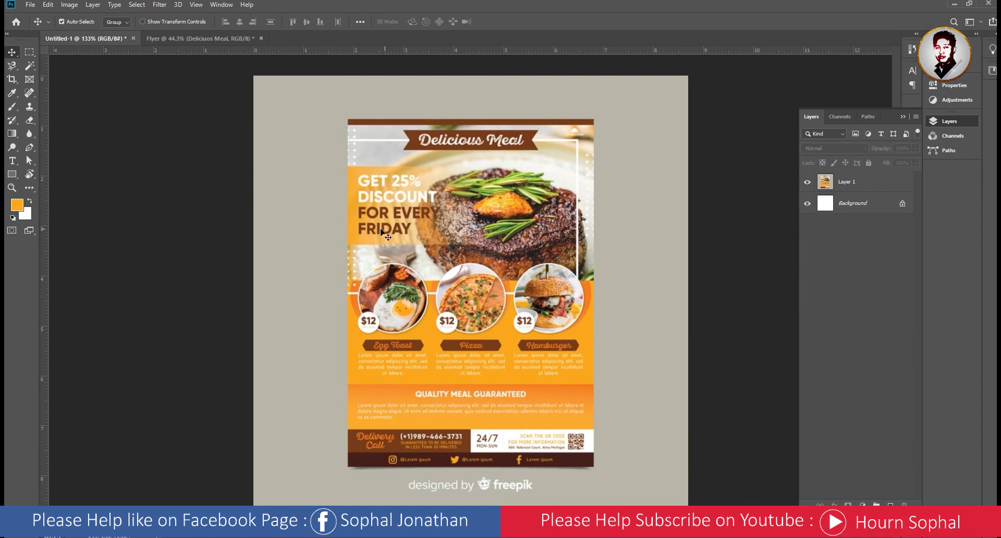
left_click(181, 42)
scroll(420, 260, "down", 3)
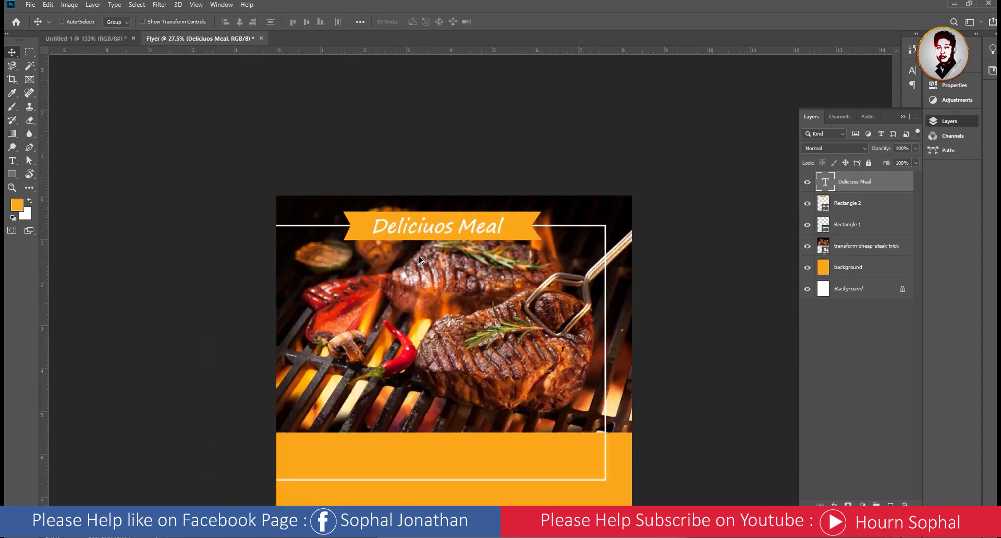
scroll(420, 259, "down", 2)
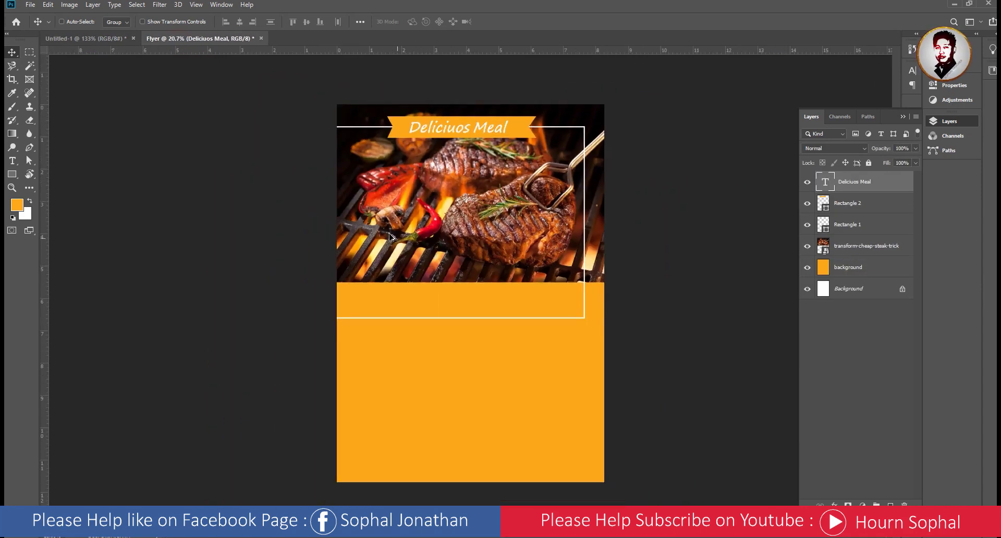
- Draw orange Rectangle 3 (1239 × 683 px) over the photo's left side and add a layer mask
left_click(11, 175)
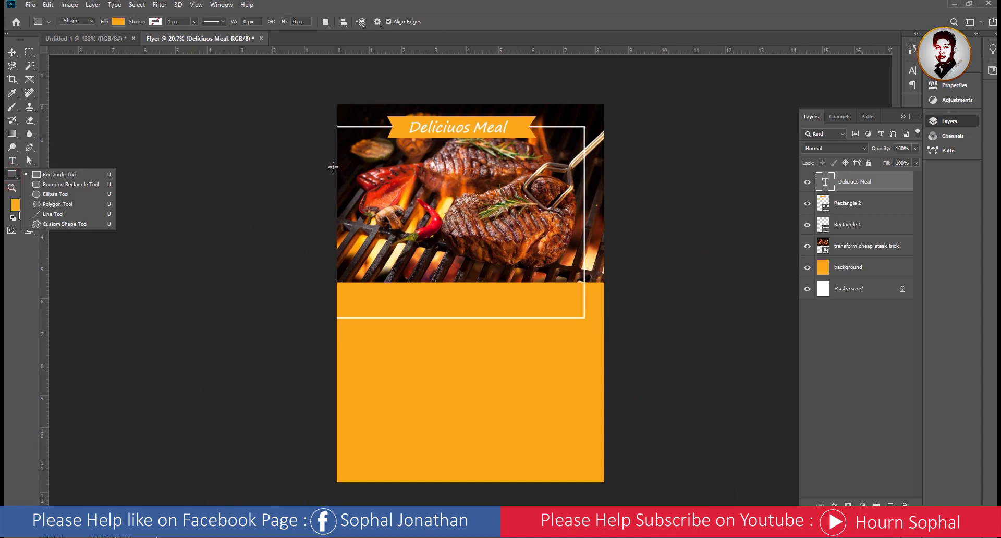
left_click_drag(327, 165, 457, 238)
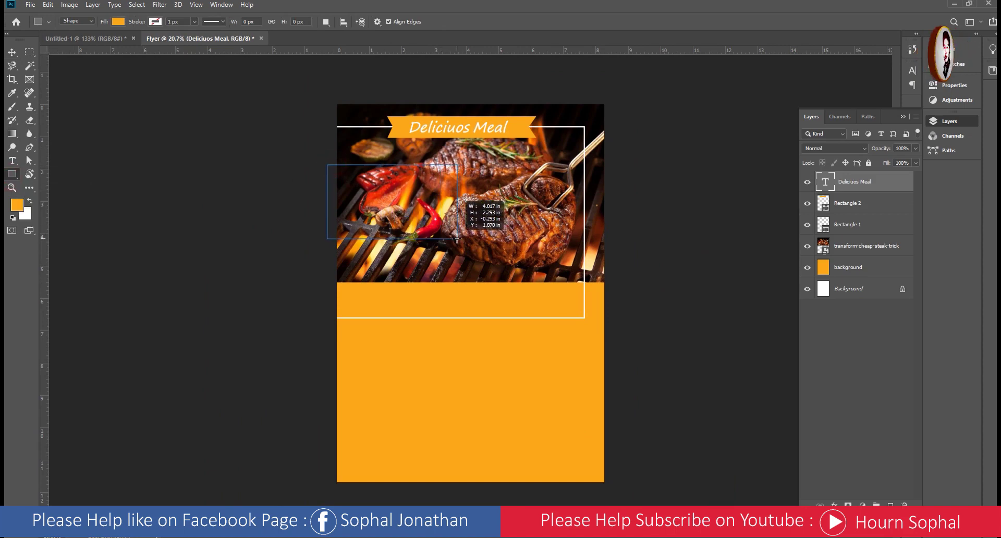
left_click_drag(457, 238, 461, 238)
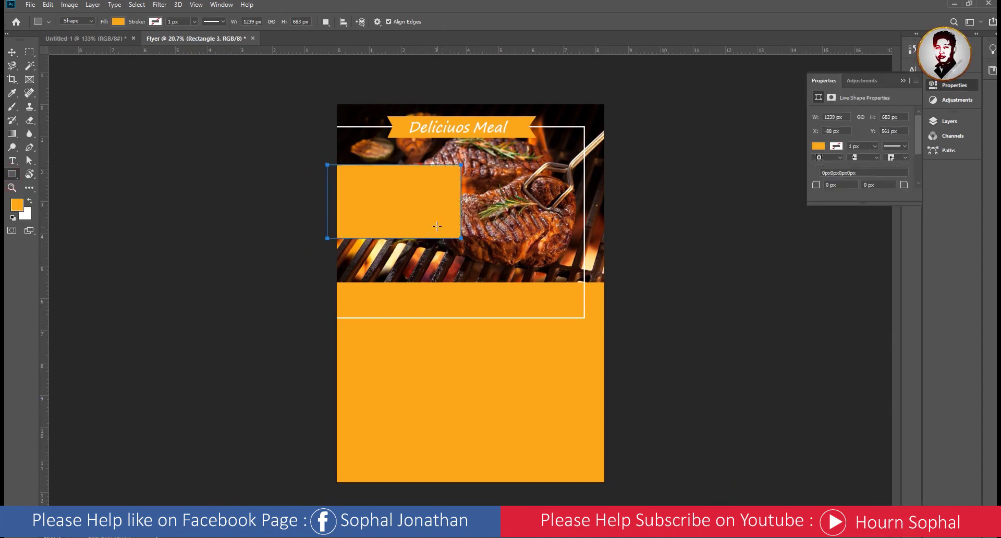
left_click(102, 37)
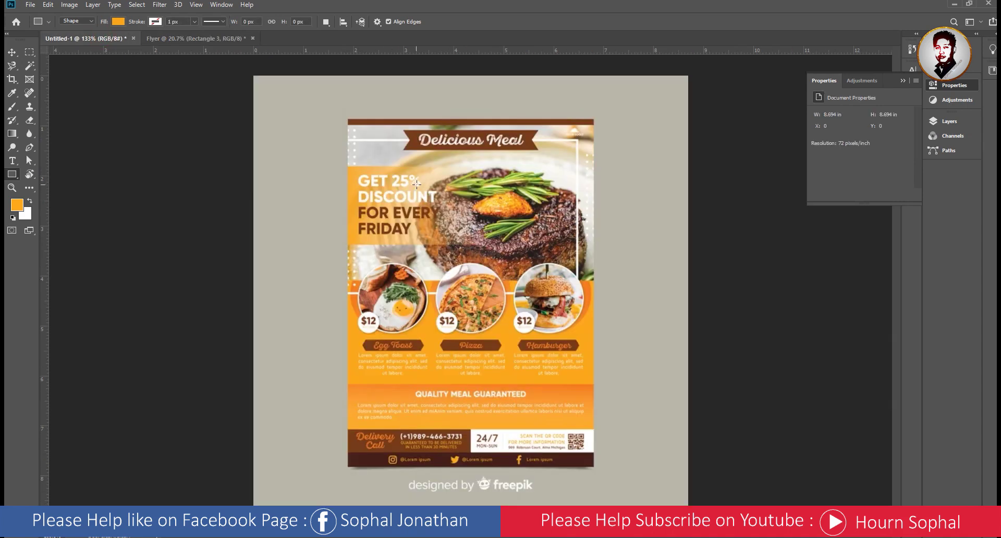
left_click(191, 40)
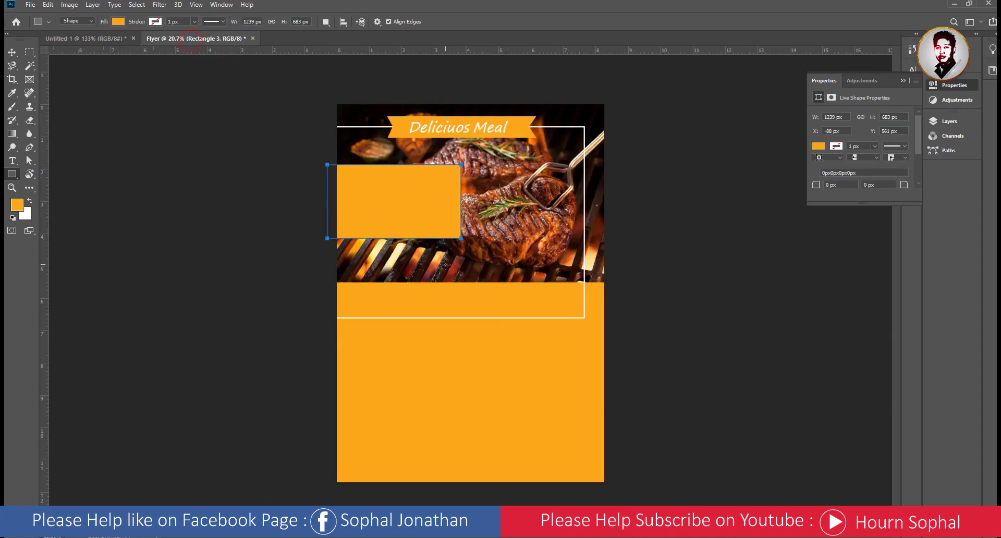
left_click(948, 121)
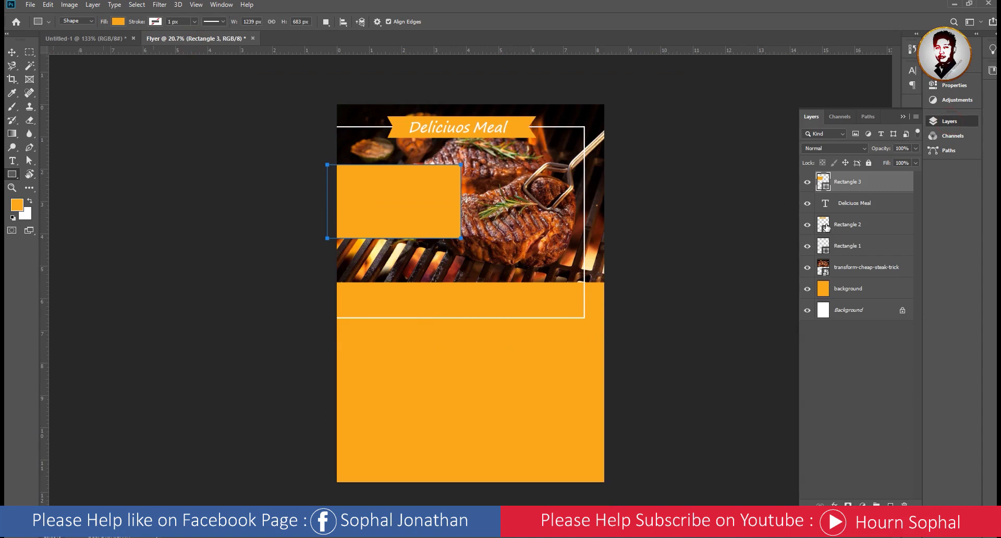
left_click(849, 504)
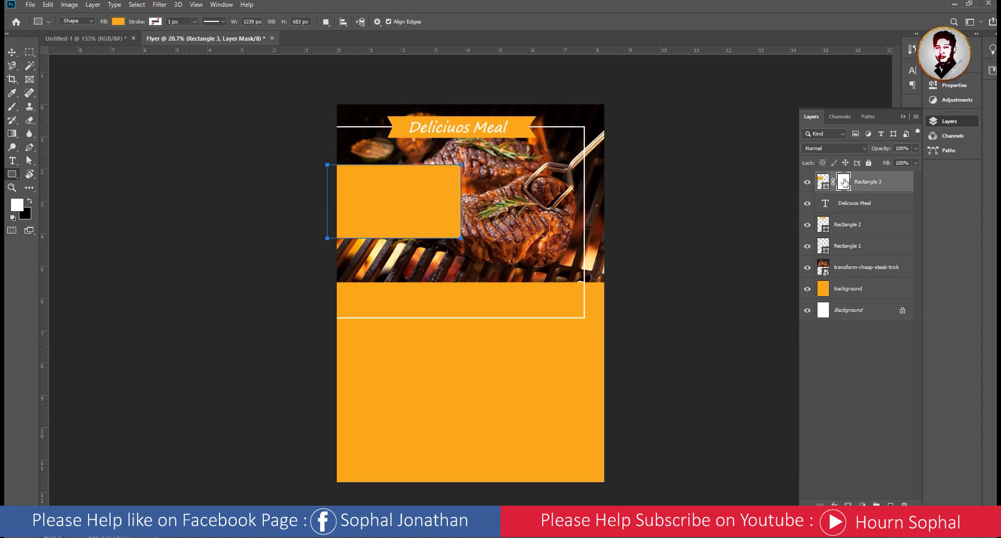
- Paint a white-to-black gradient across Rectangle 3's mask so the orange fades rightward into the photo
left_click(17, 133)
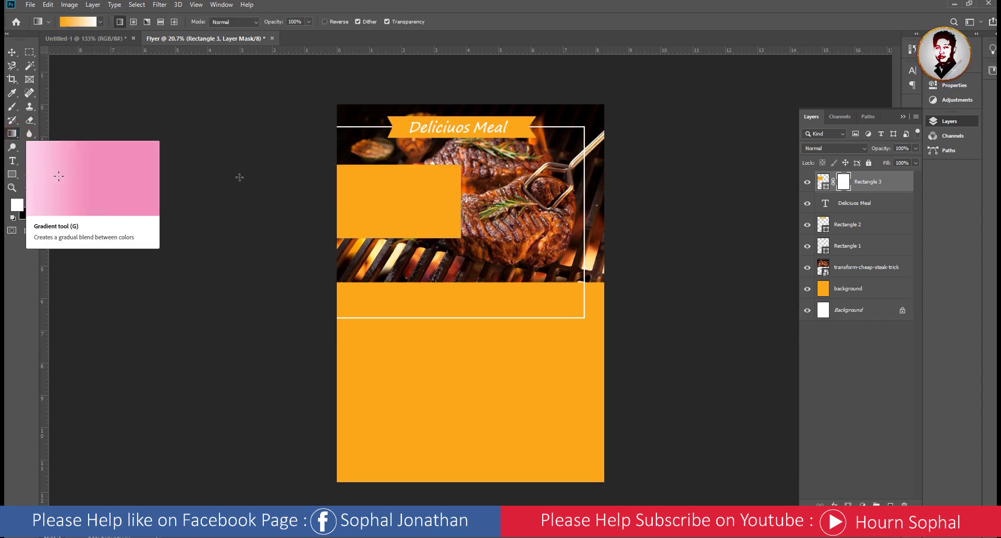
left_click_drag(458, 199, 379, 198)
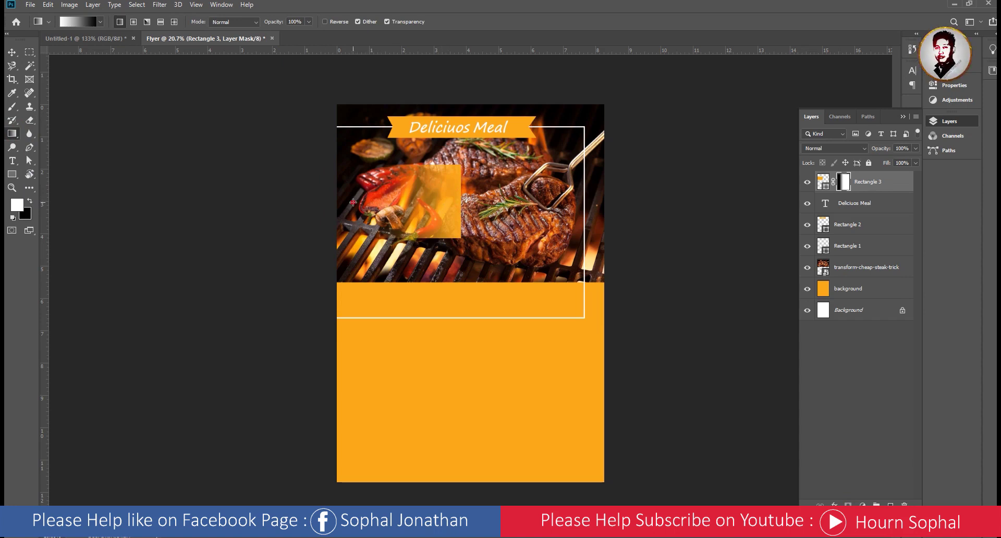
left_click_drag(346, 197, 467, 204)
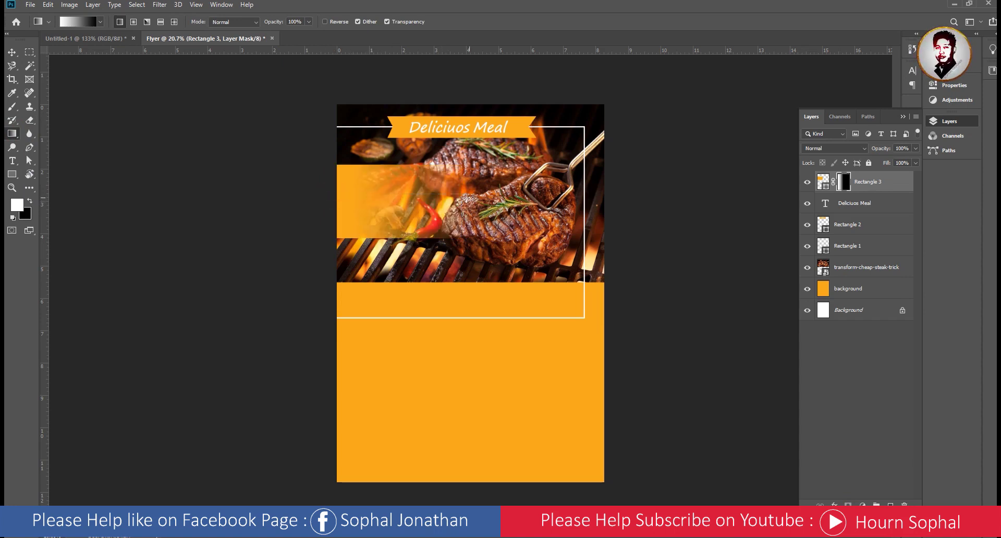
left_click_drag(438, 201, 455, 218)
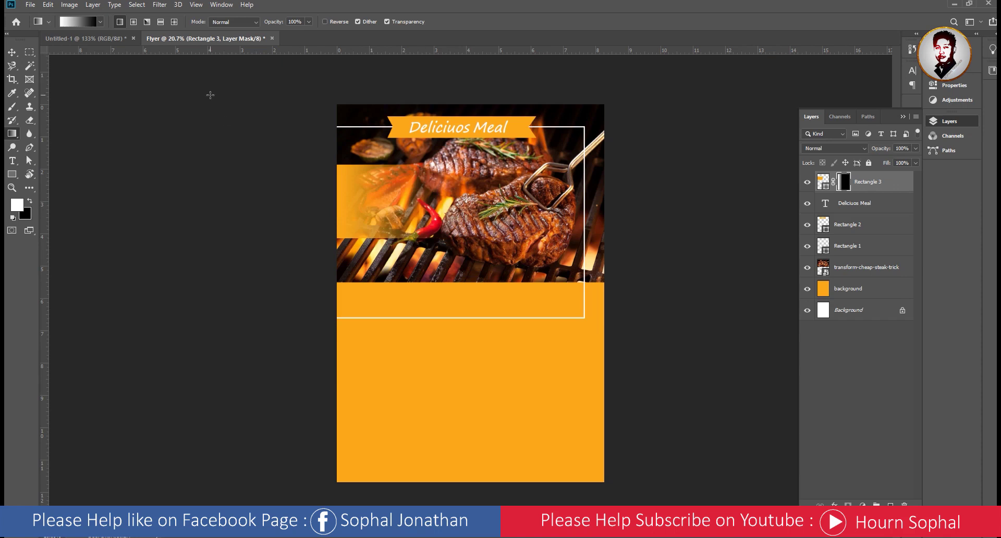
left_click(77, 22)
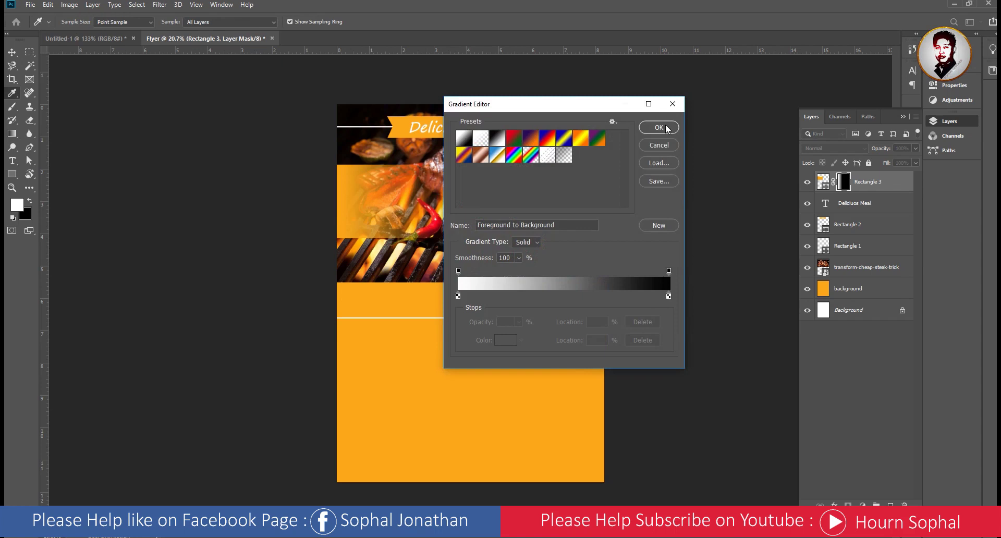
left_click(659, 128)
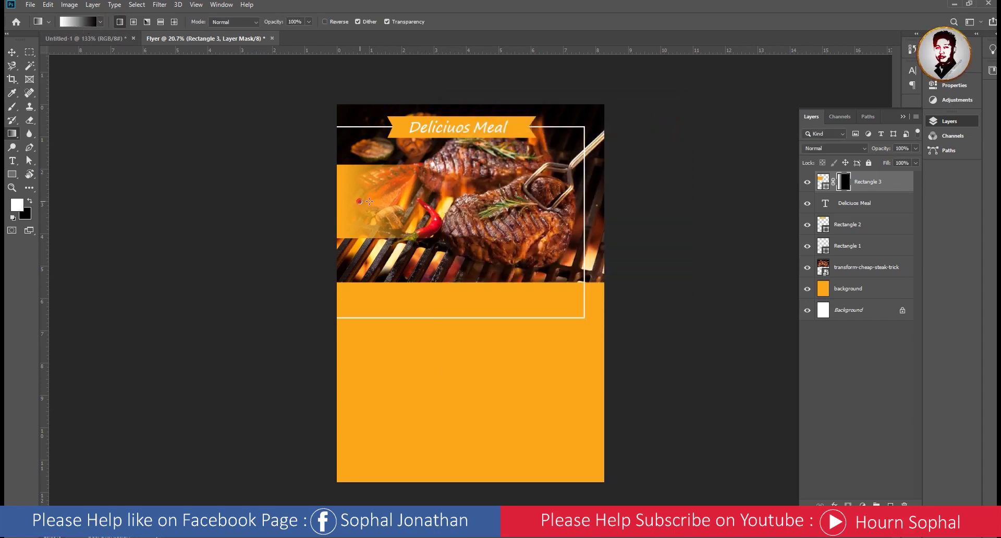
left_click_drag(359, 202, 503, 205)
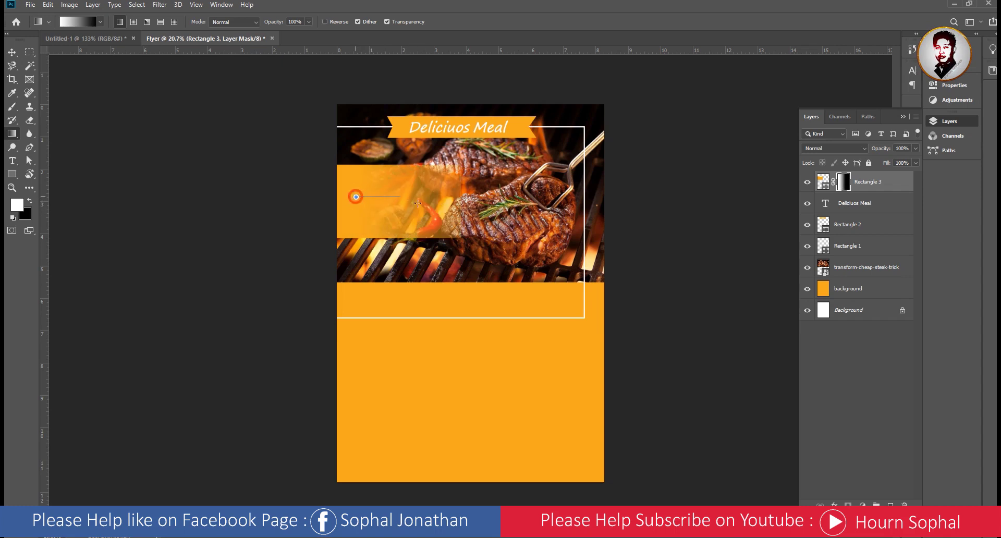
left_click_drag(417, 203, 363, 197)
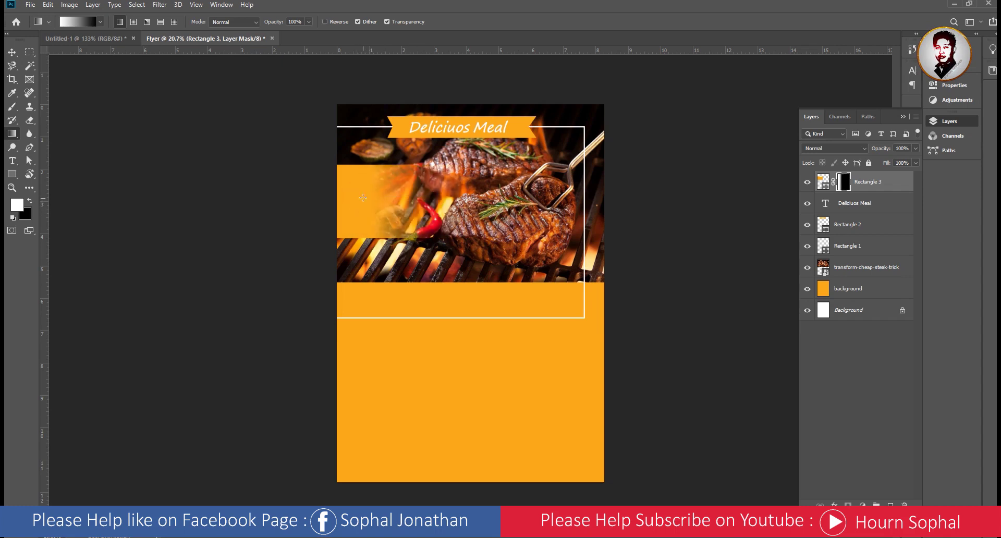
left_click_drag(471, 202, 464, 200)
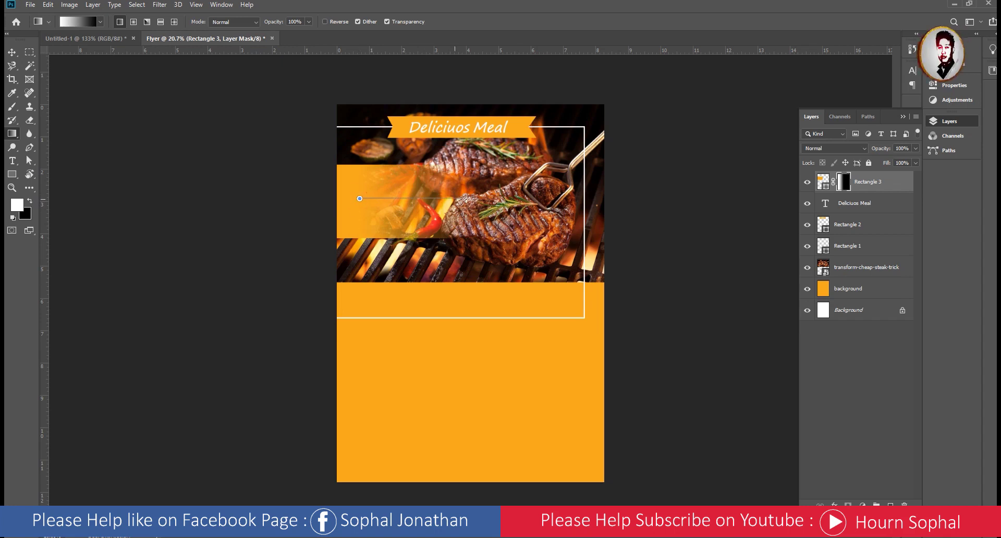
key("v")
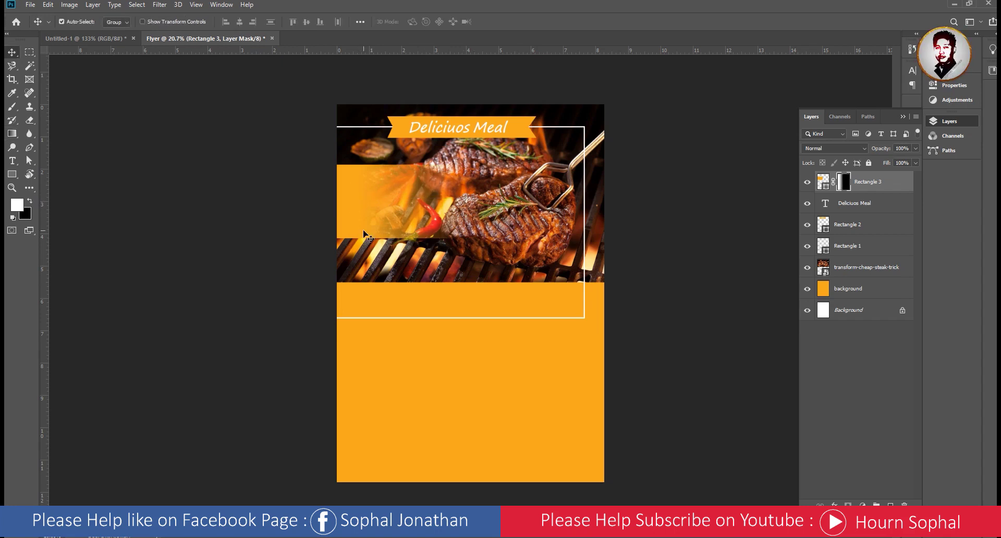
left_click(94, 39)
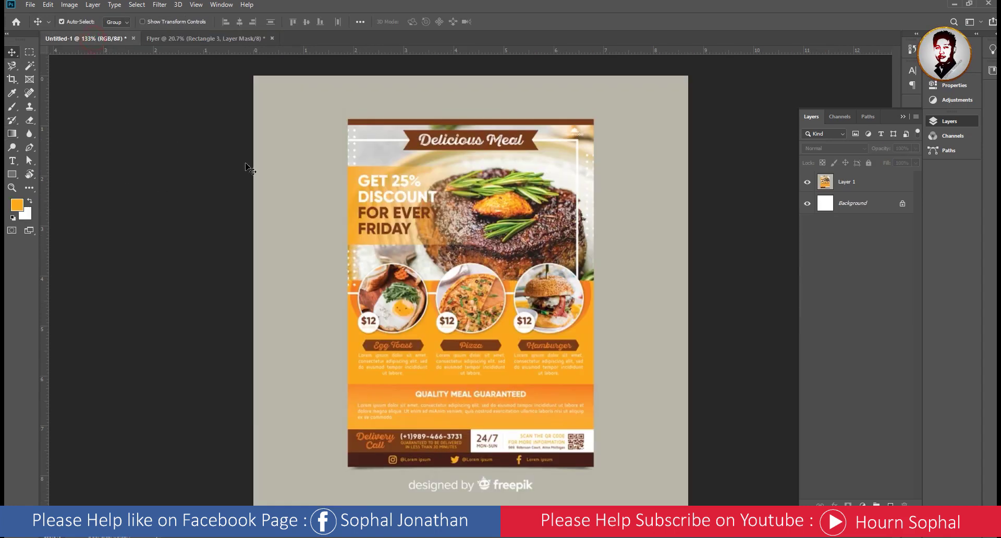
left_click(235, 38)
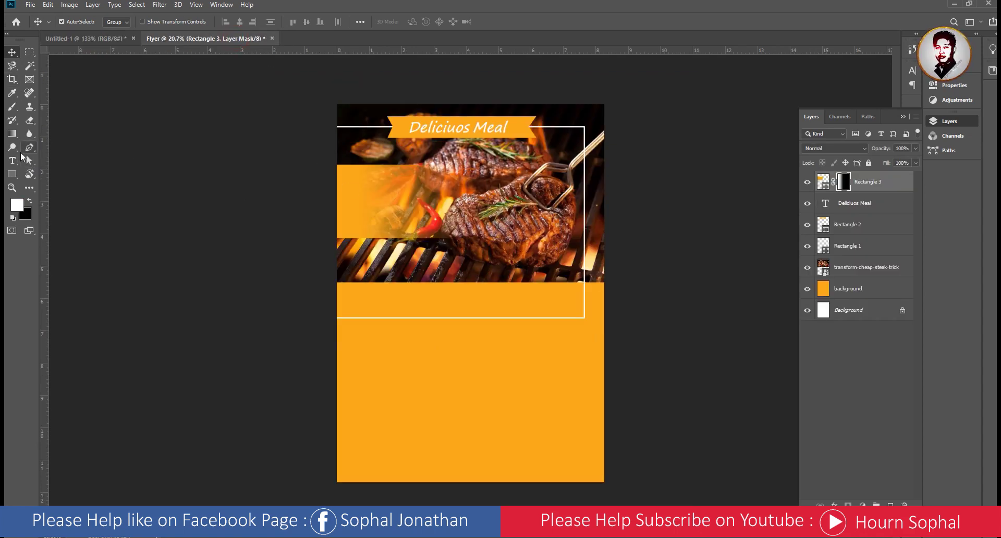
- Add the white text 'Get 20%' and place it on the orange band's upper left
left_click(13, 160)
left_click(513, 211)
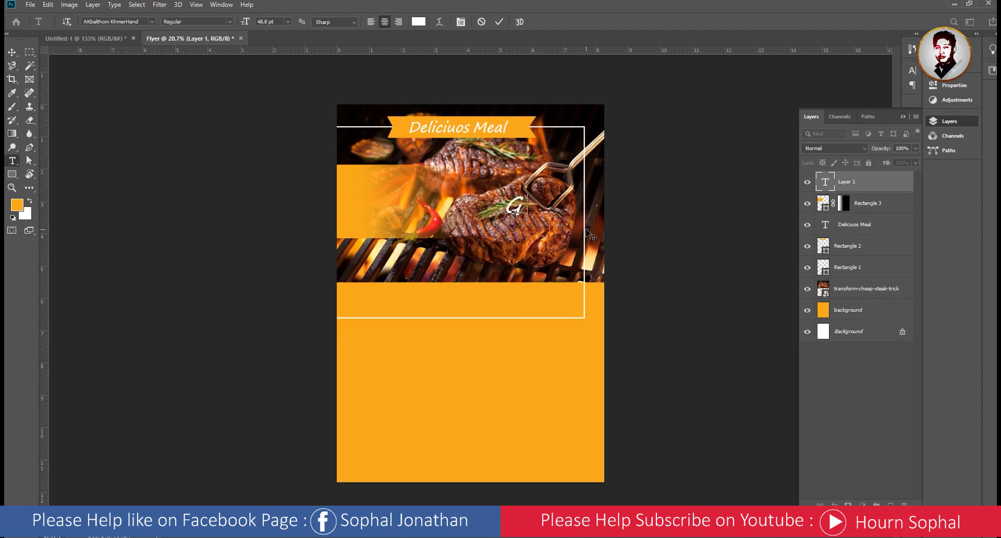
type("Get 20")
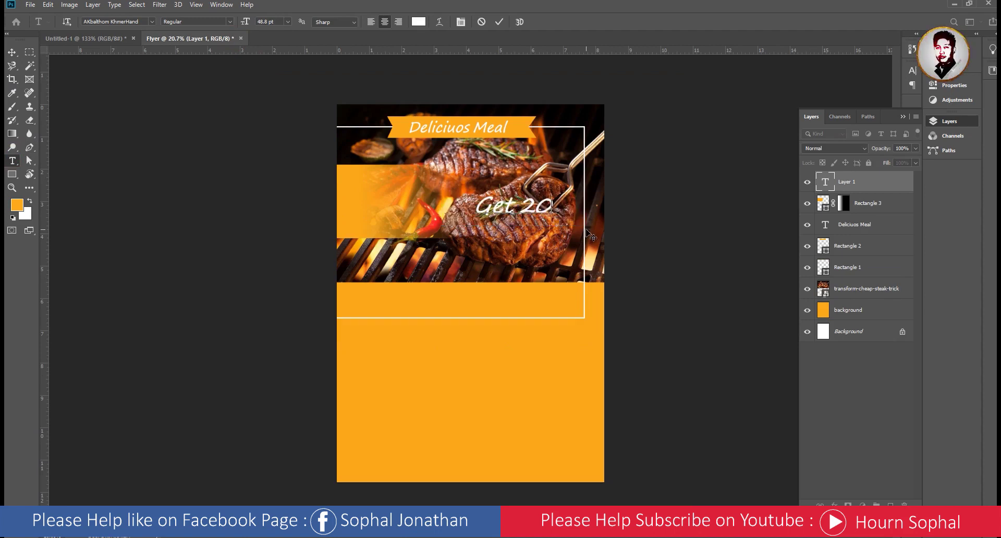
type("%")
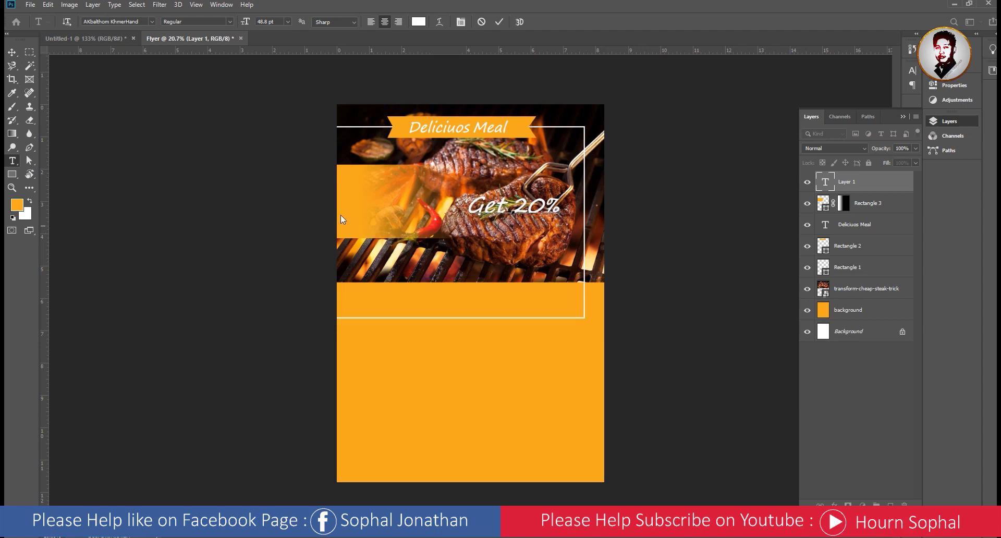
left_click(11, 53)
mouse_move(504, 209)
left_mouse_down()
mouse_move(384, 186)
mouse_move(384, 204)
left_mouse_up()
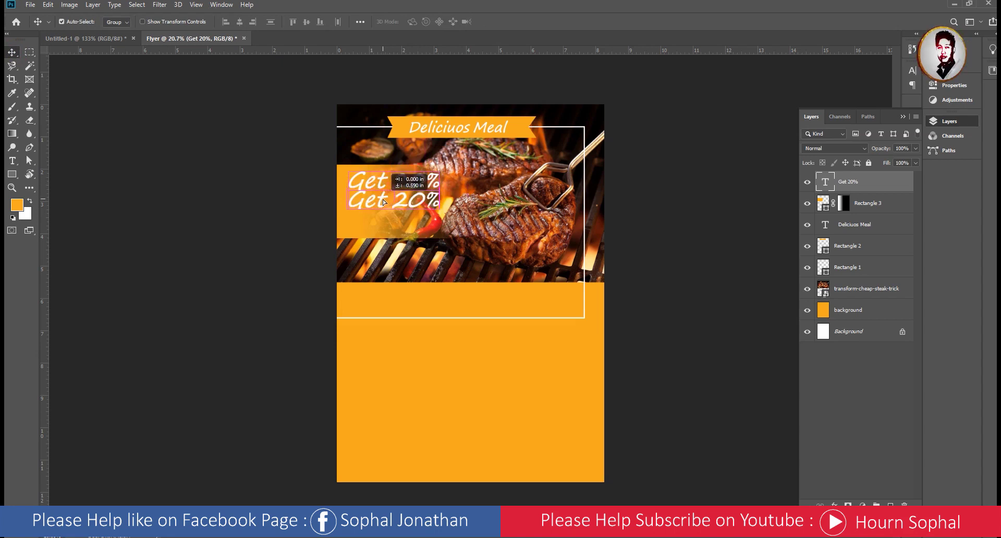
- Retype the duplicated line as 'Discount'
double_click(385, 207)
key("ctrl+a")
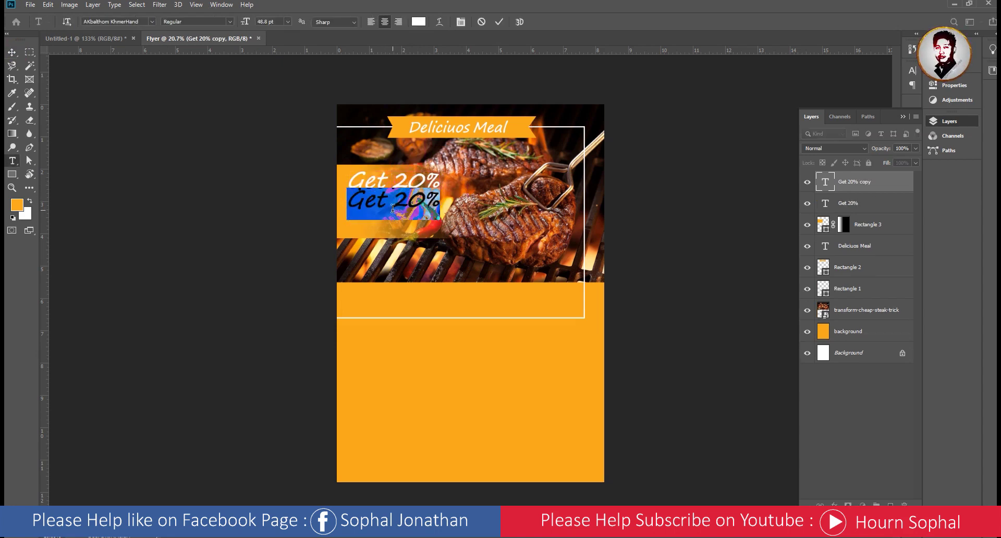
type("Discou")
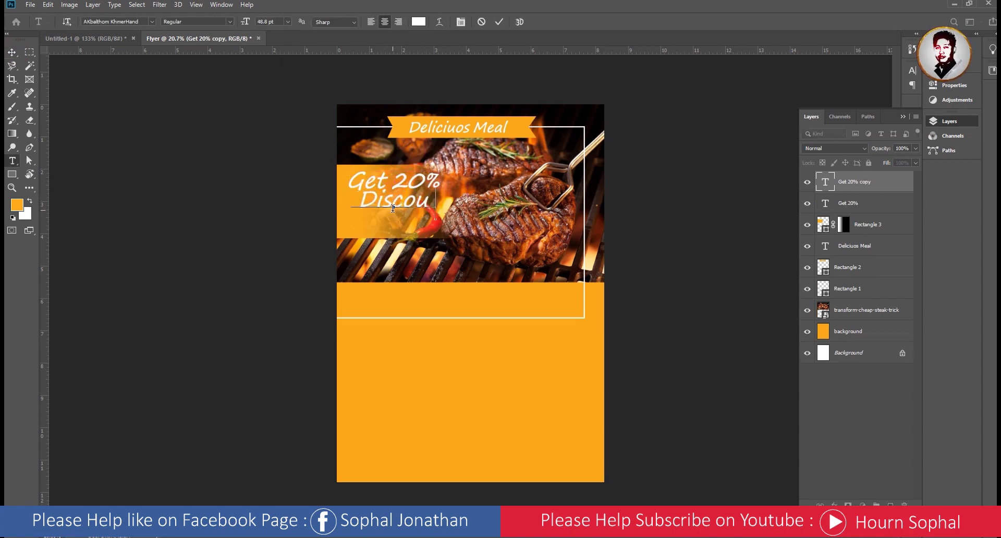
type("nt")
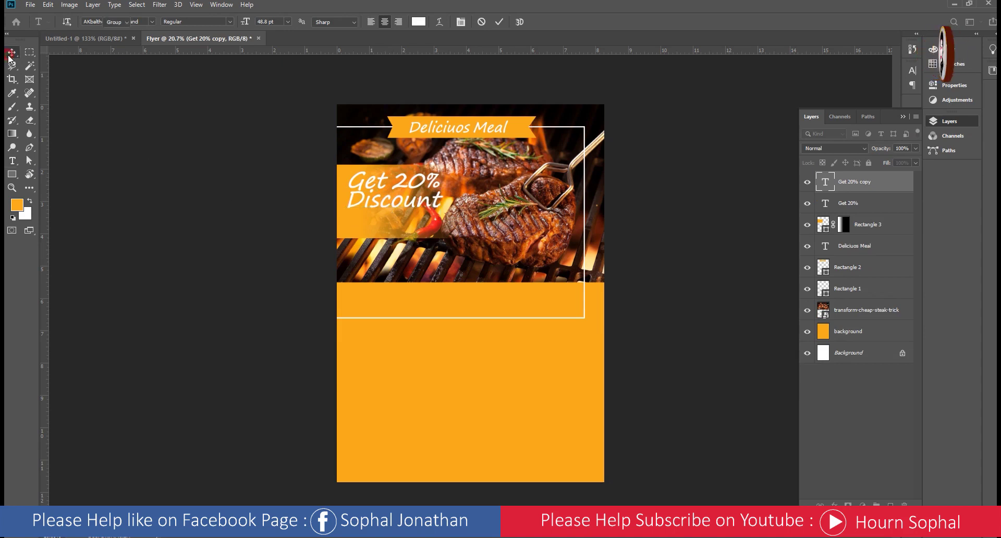
left_click(12, 52)
left_click(84, 39)
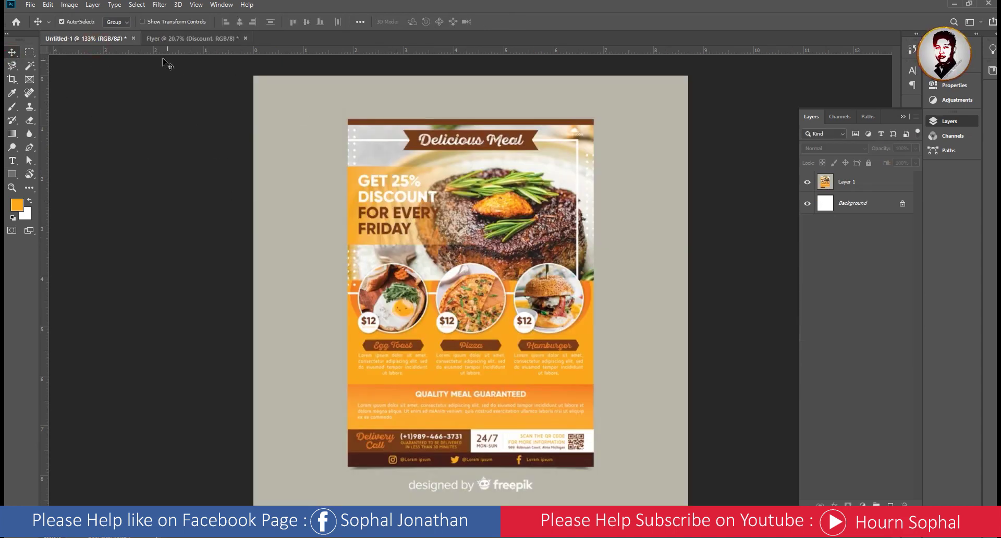
left_click(182, 38)
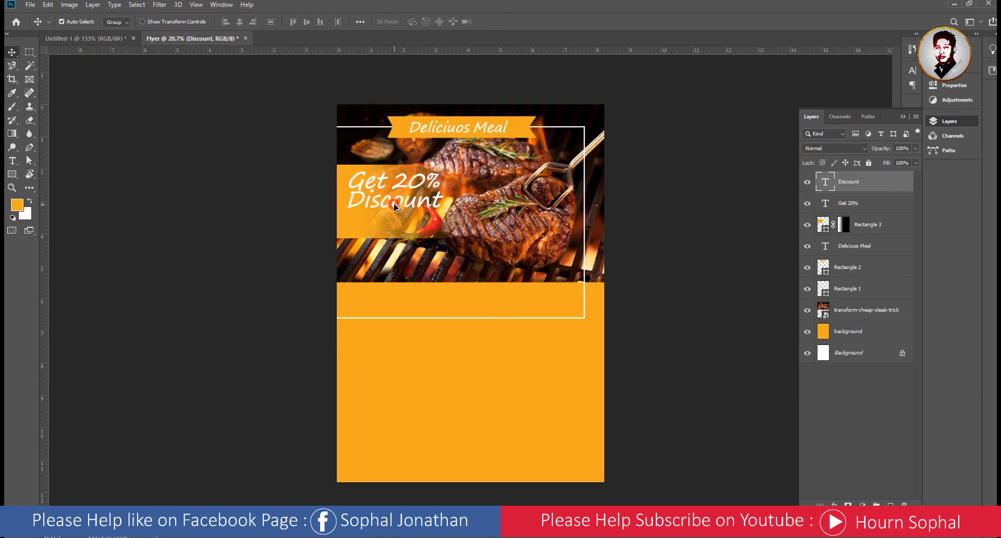
- Duplicate the Discount line just below and retype the copy as 'For Every'
left_click_drag(395, 207, 395, 225)
key("y")
left_click(395, 224)
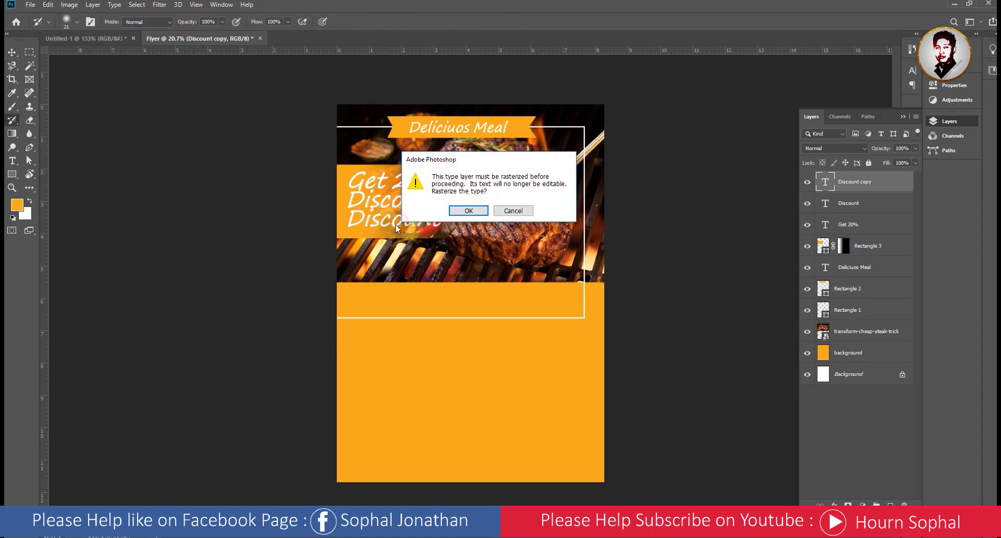
key("Escape")
key("t")
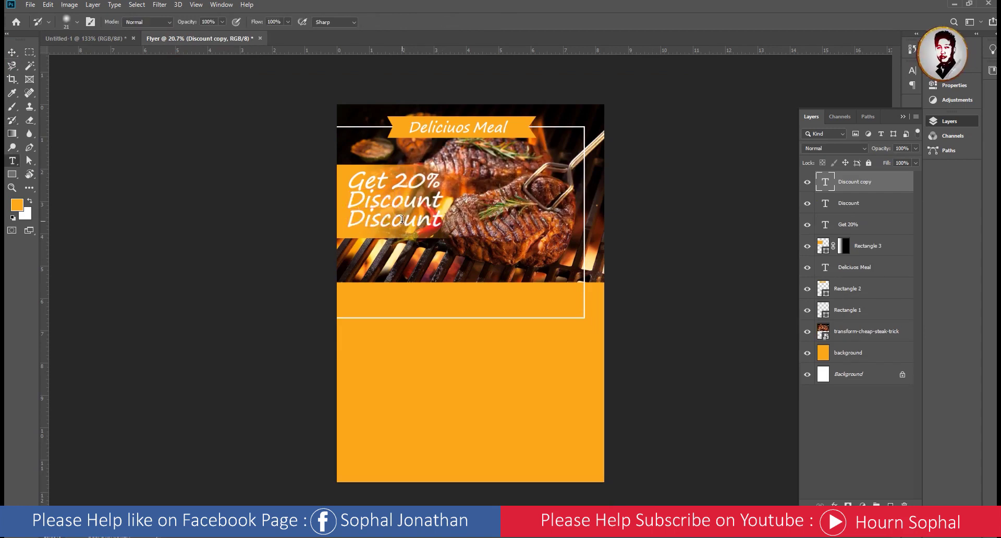
left_click_drag(347, 224, 500, 239)
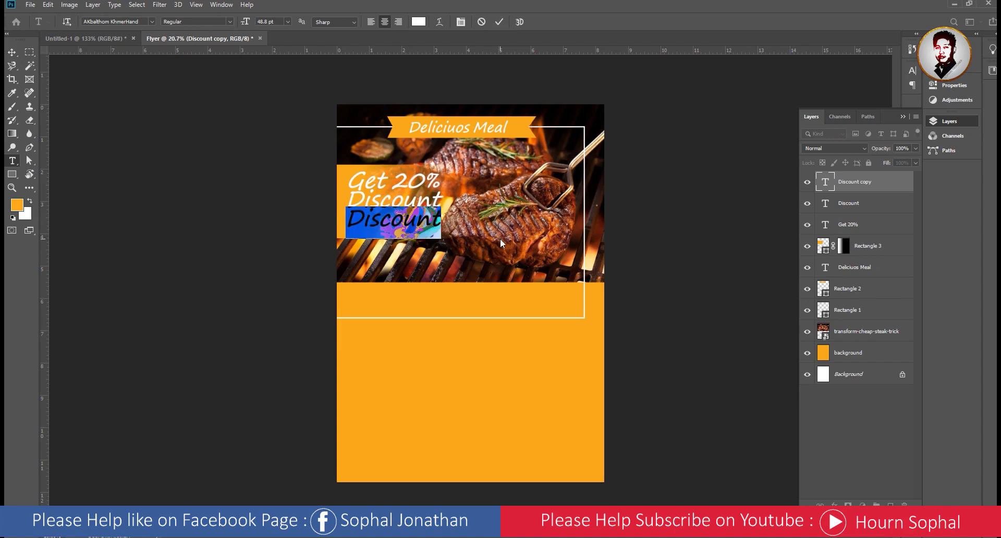
type("For E")
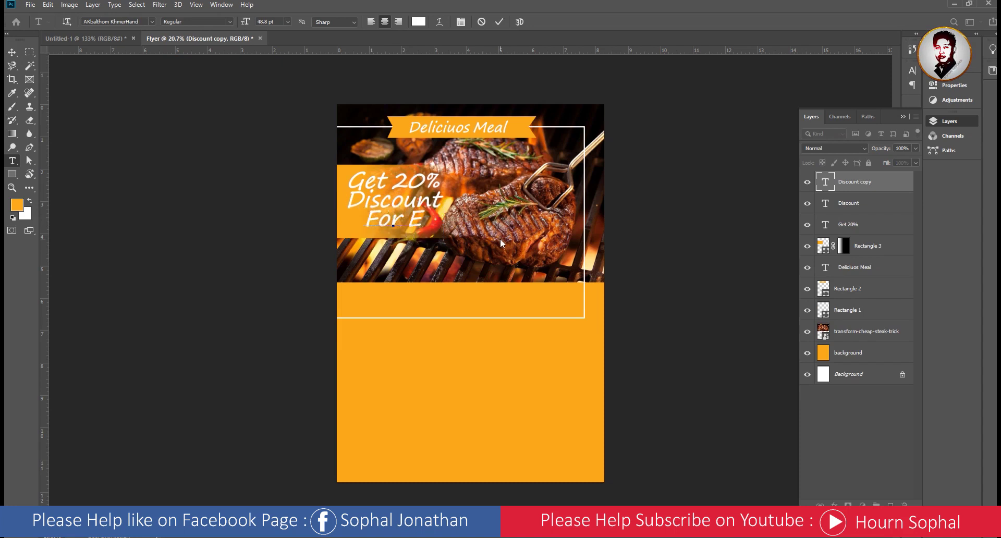
type("very")
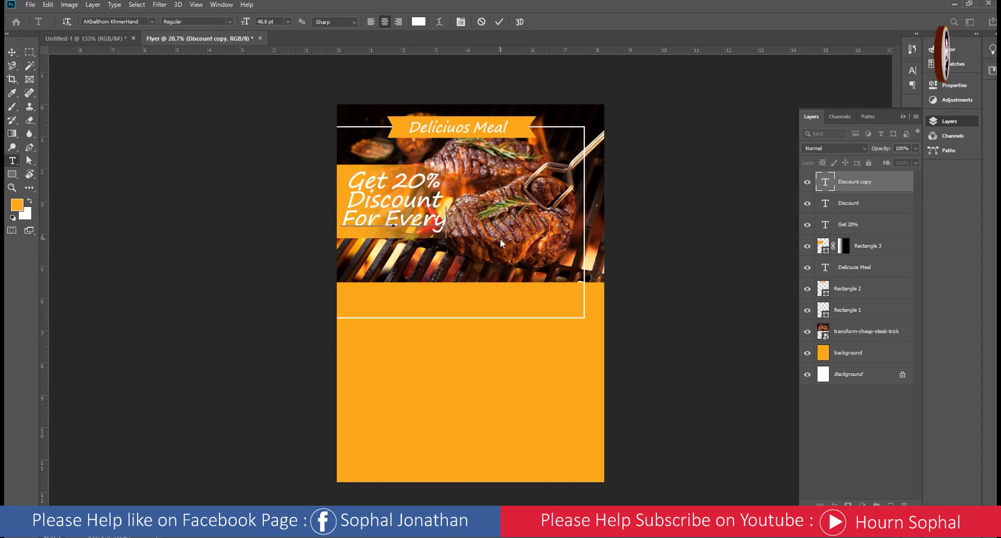
left_click(12, 53)
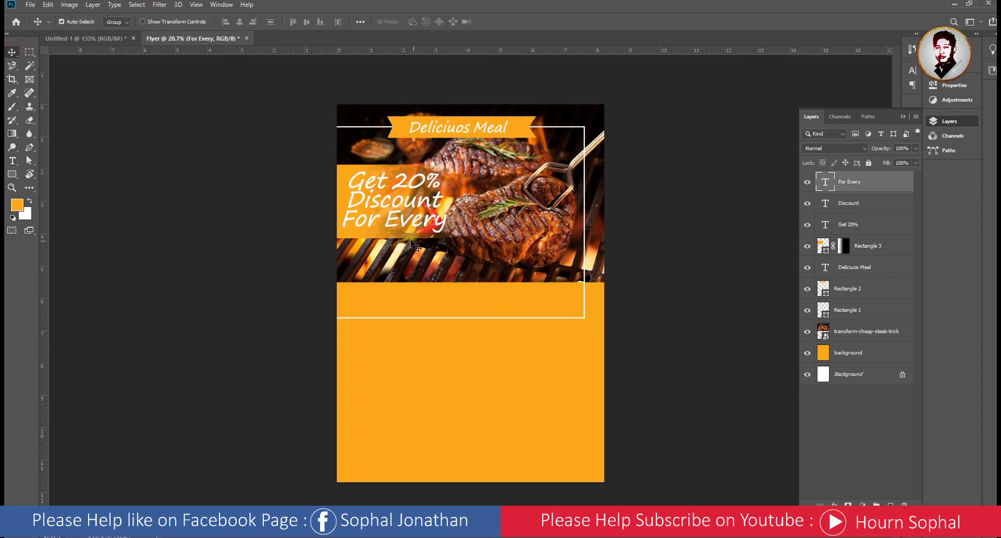
scroll(415, 247, "up", 3)
- Duplicate For Every one line lower and retype the copy as 'Friday'
double_click(389, 201)
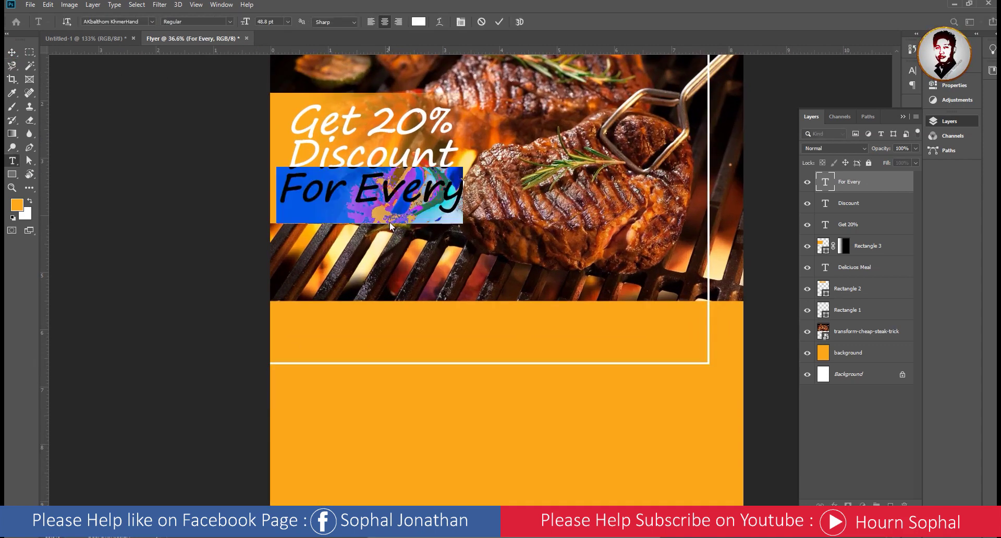
key("ctrl+Return")
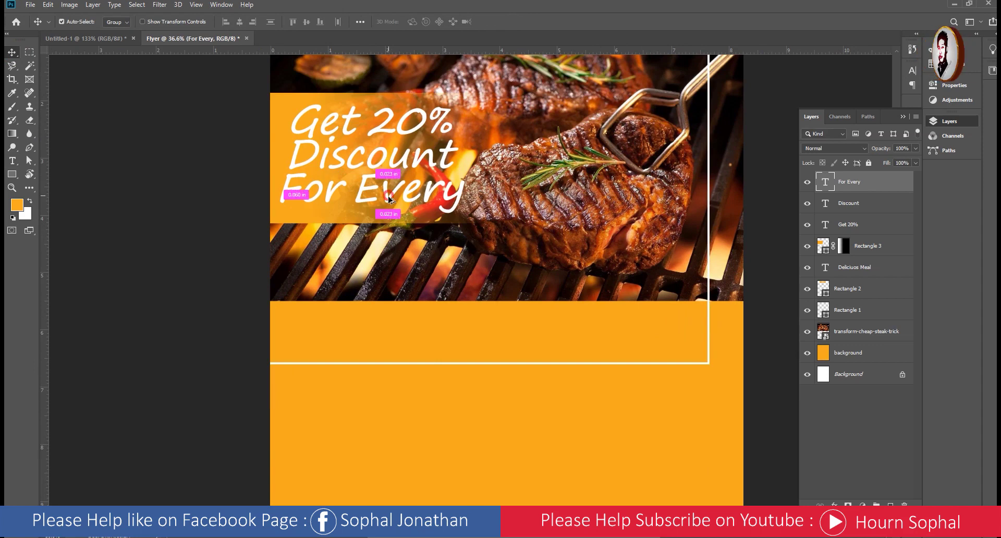
left_click_drag(390, 198, 392, 255)
double_click(391, 254)
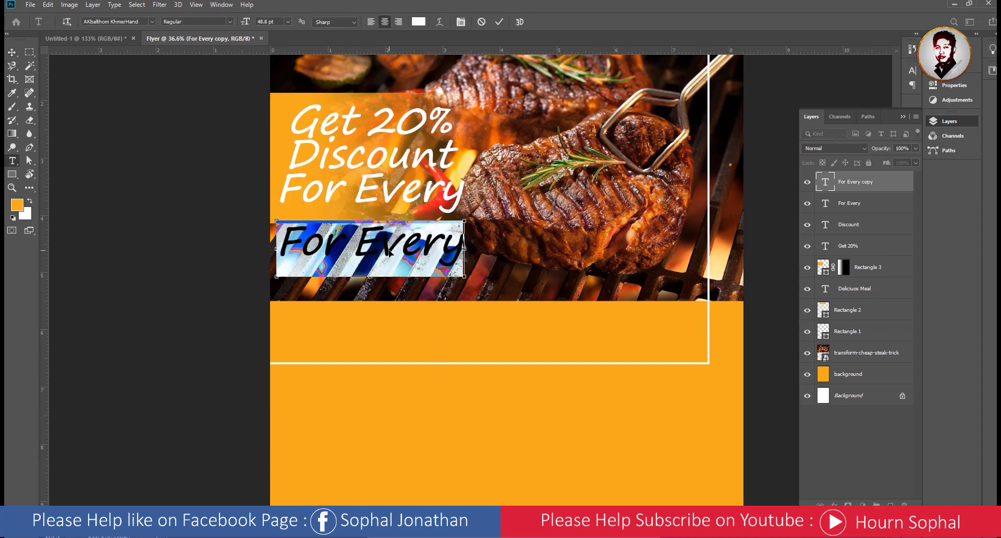
type("Frid")
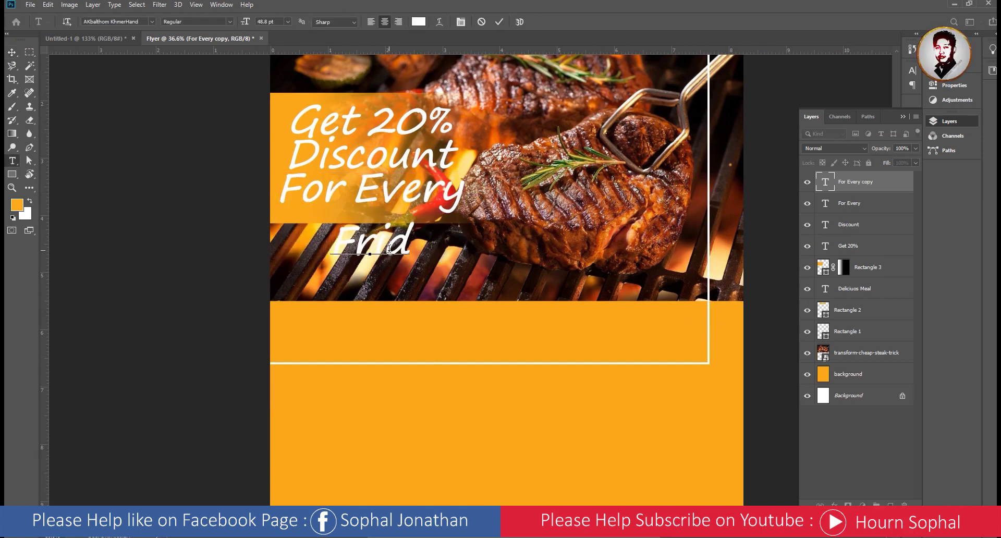
type("ay")
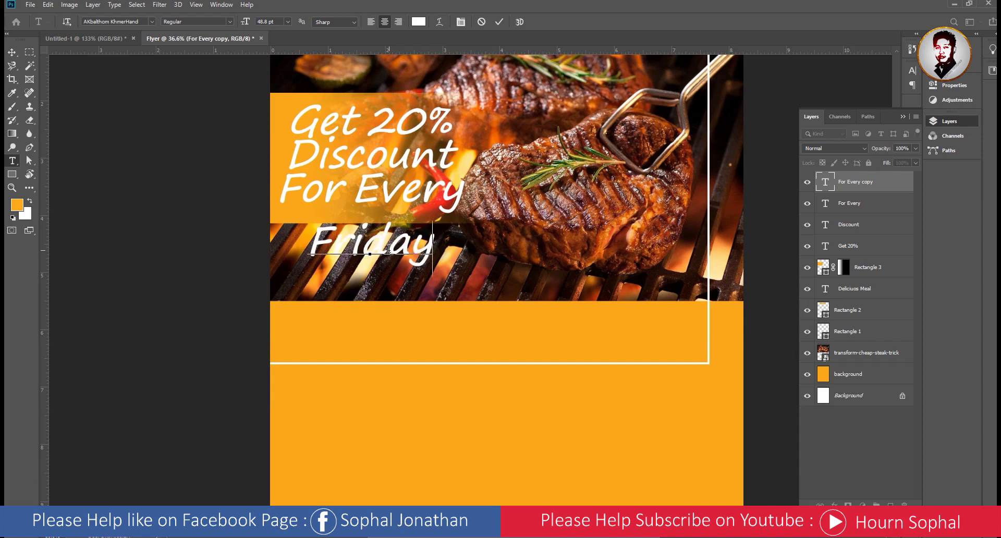
left_click(12, 52)
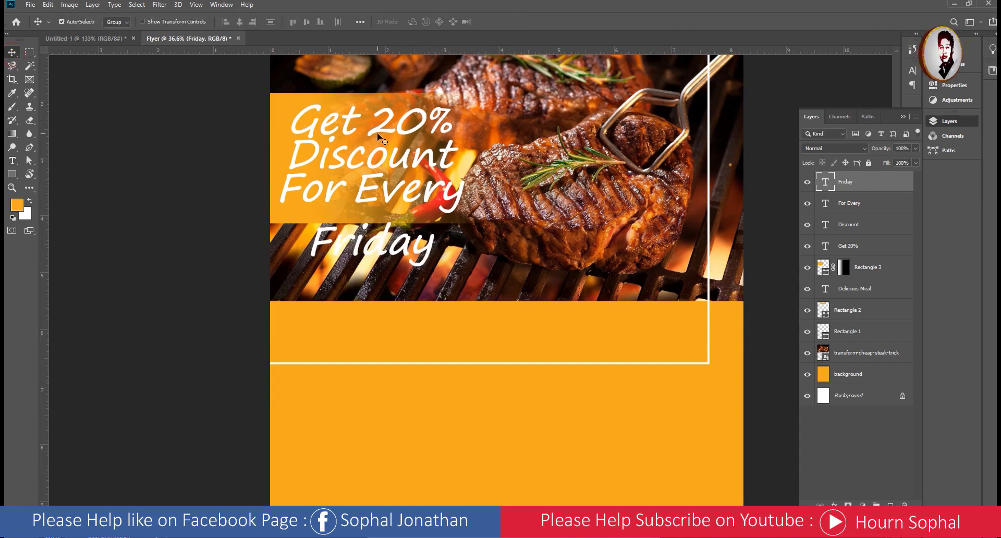
scroll(392, 142, "up", 3)
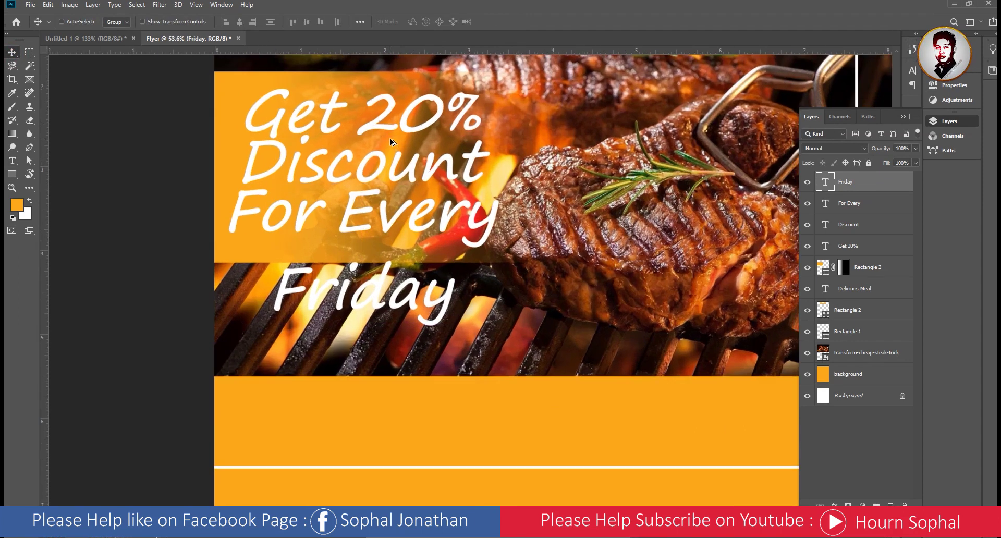
left_click(403, 173, "ctrl")
- Shrink the For Every line to about half size
left_click(414, 219)
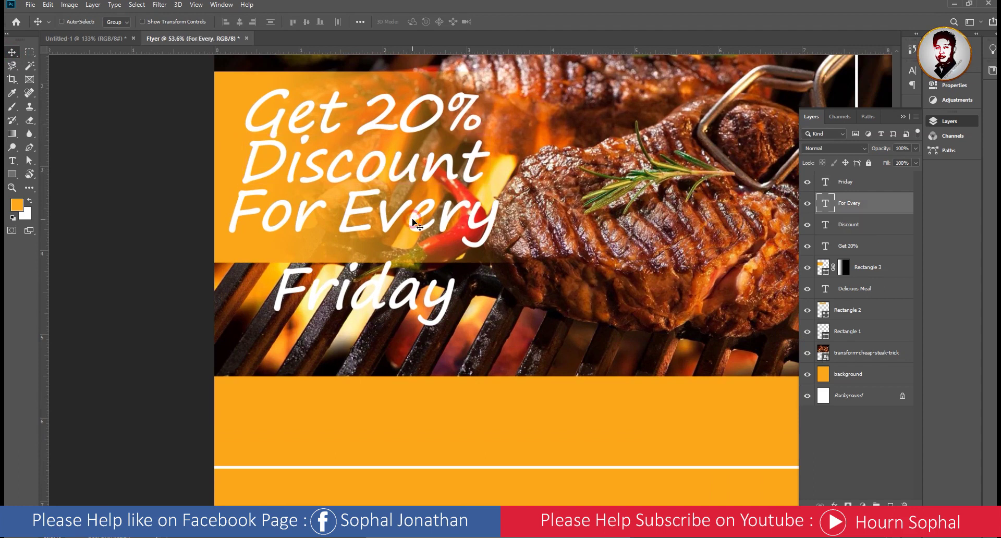
key("ctrl+t")
left_click_drag(499, 263, 354, 214)
key("Return")
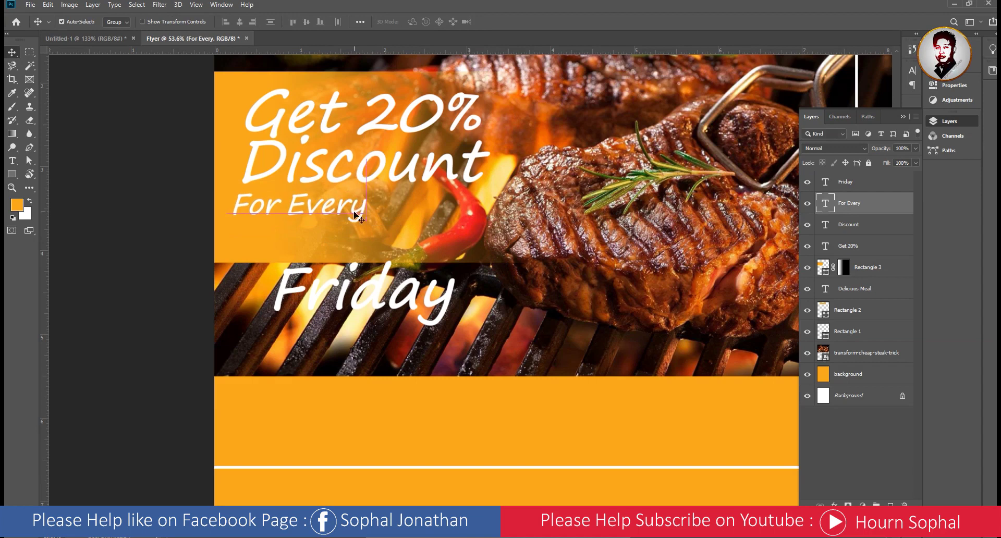
- Move Friday beside For Every, scale it to 61% and align it on the same line
left_click_drag(380, 304, 509, 255)
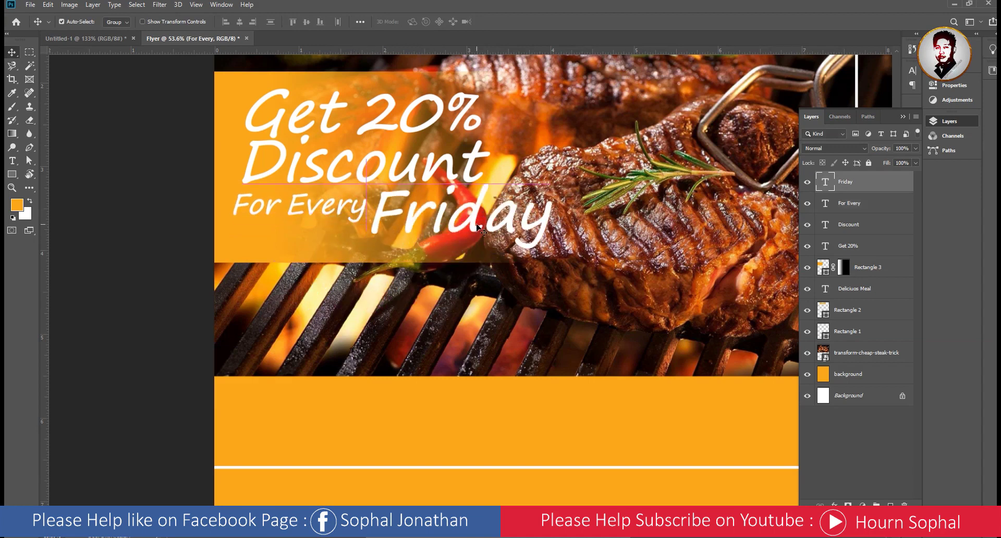
key("ctrl+t")
left_click_drag(553, 260, 479, 231)
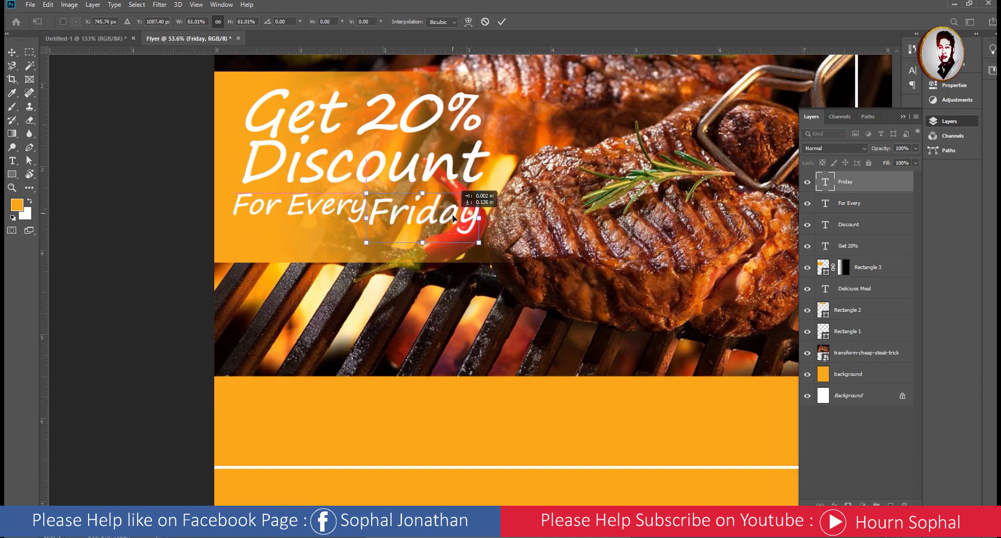
left_click_drag(452, 209, 454, 216)
key("Return")
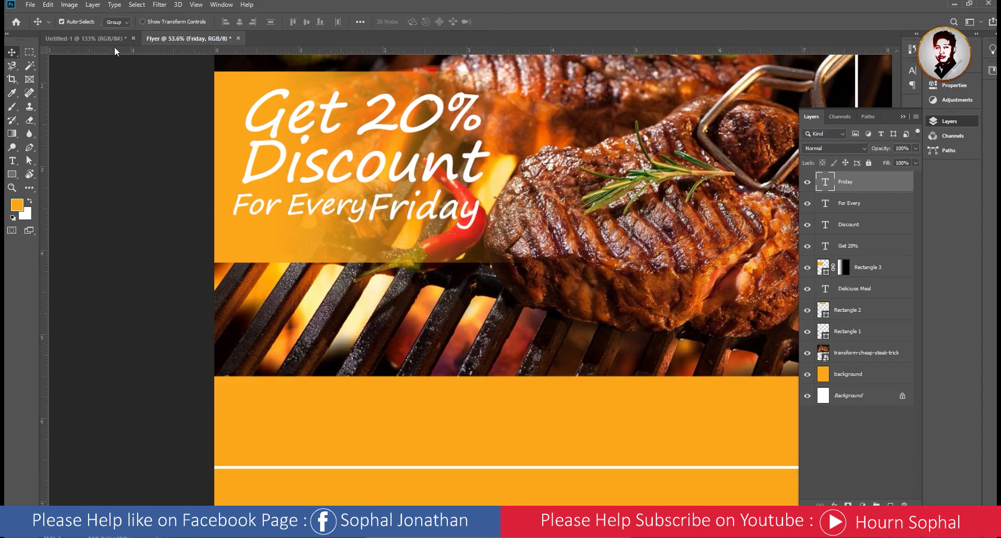
left_click(97, 40)
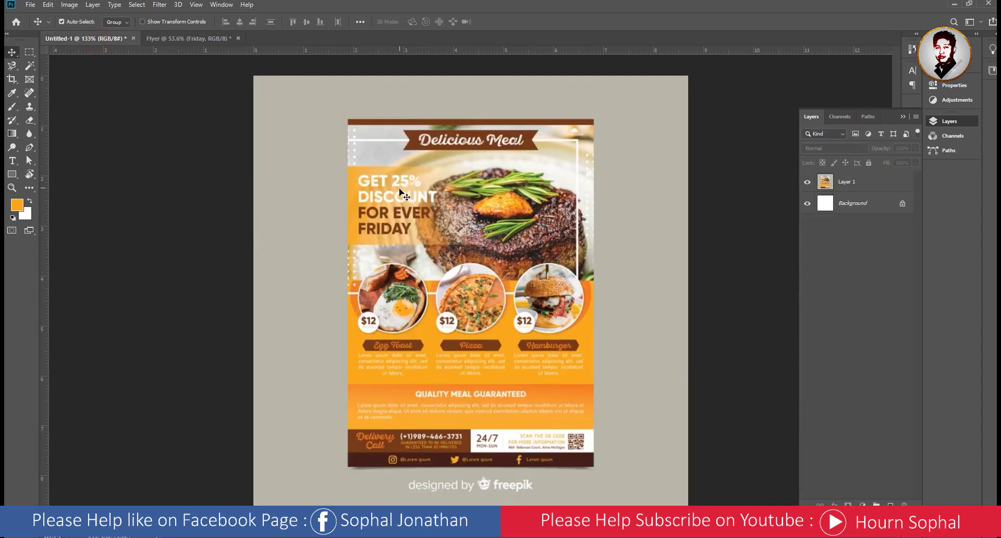
left_click(189, 37)
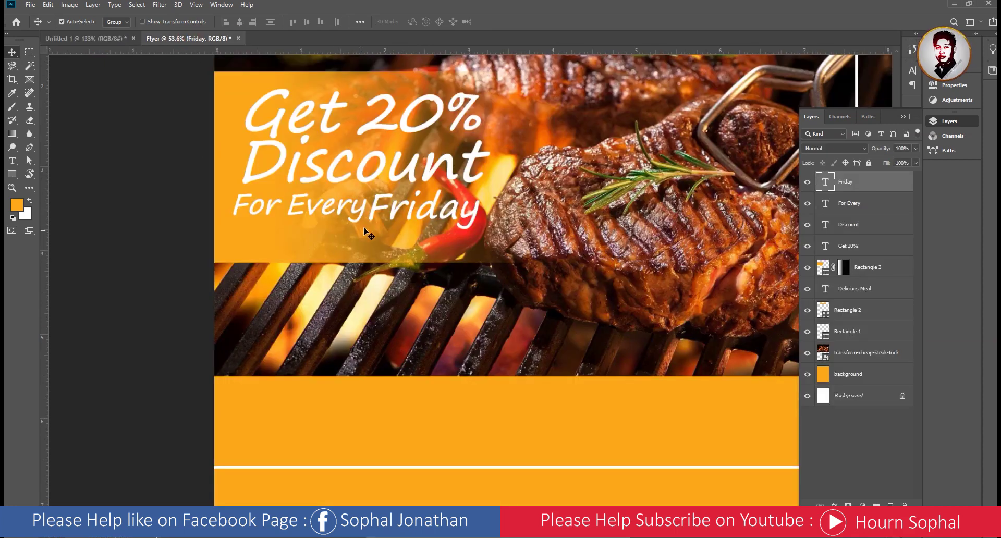
- Scale the Get 20% and Discount lines down together
scroll(368, 235, "down", 2)
left_click(373, 164)
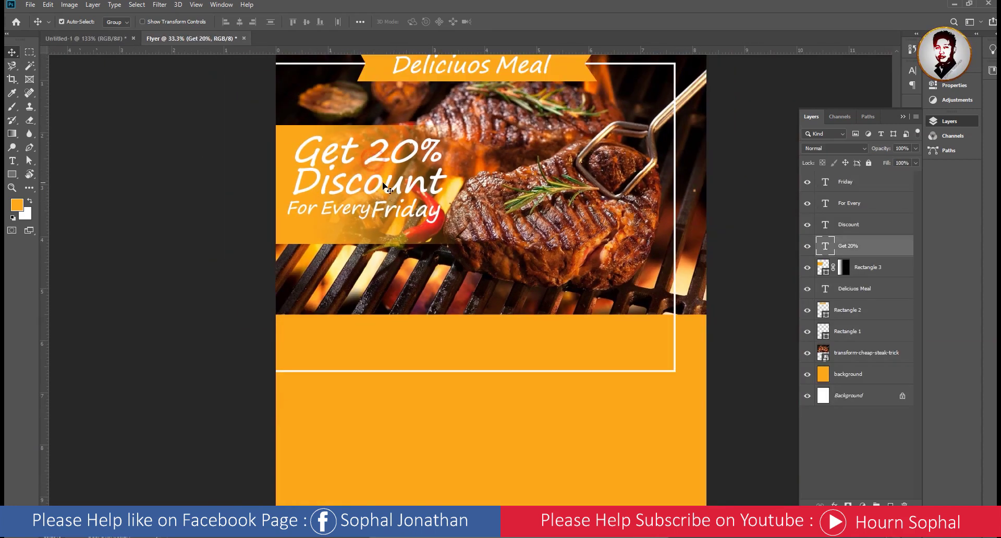
left_click(387, 190, "shift")
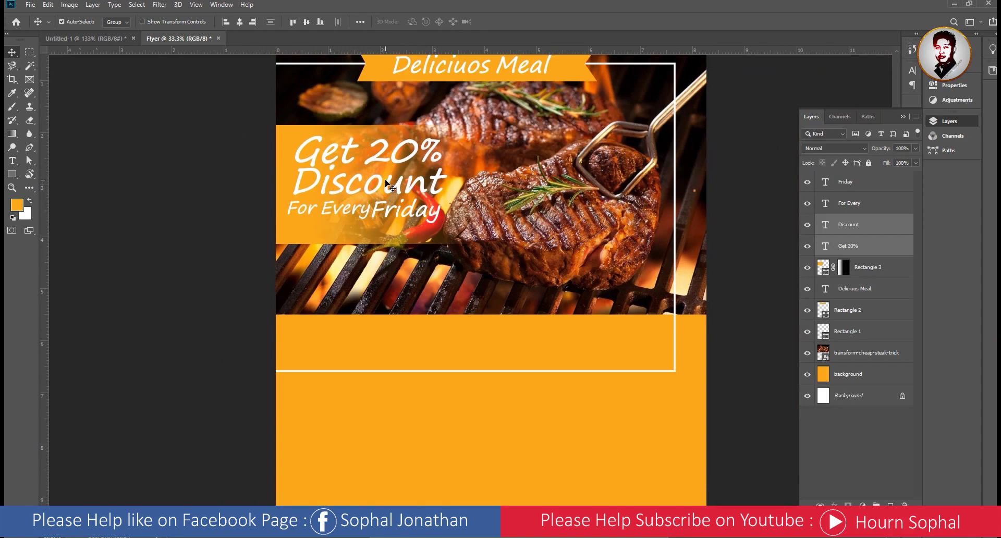
double_click(379, 186)
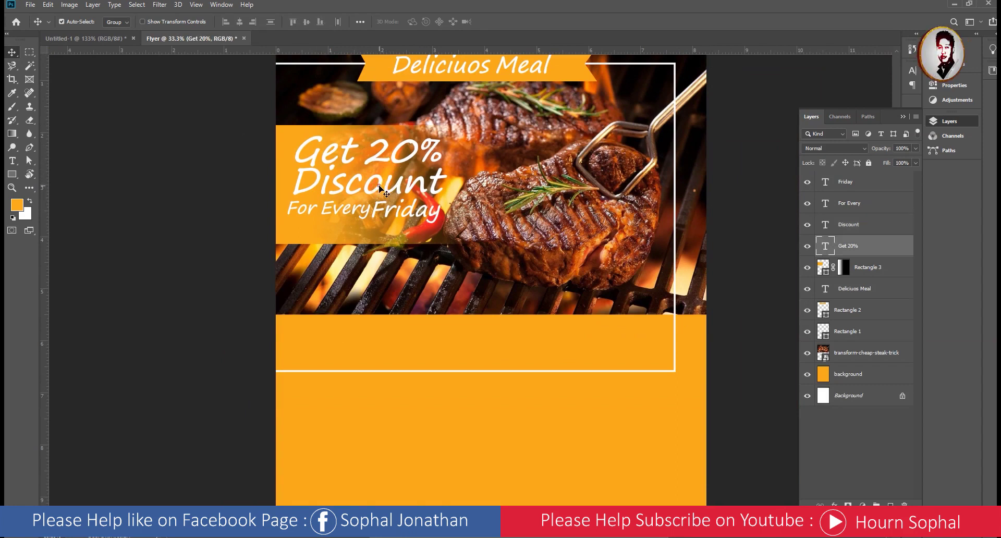
key("Escape")
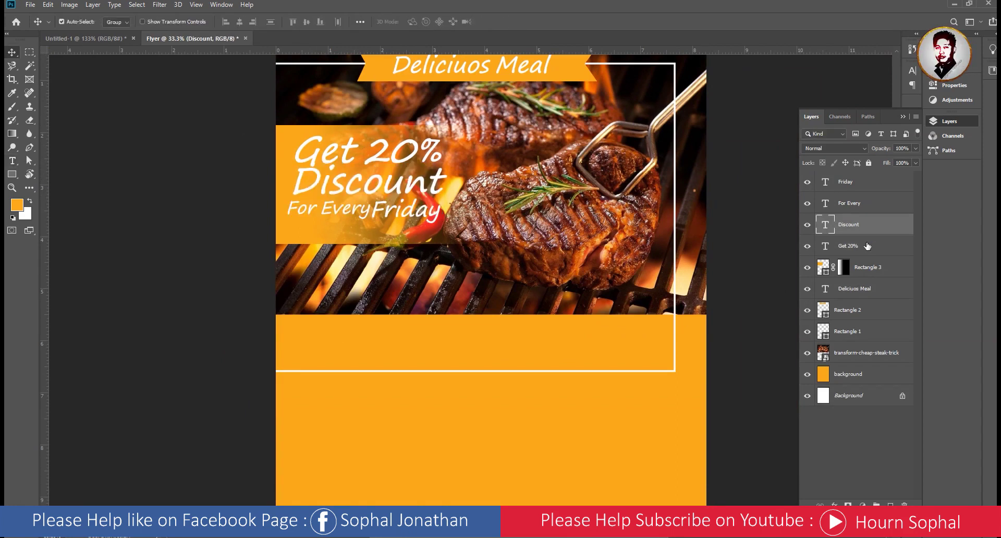
left_click(859, 250, "shift")
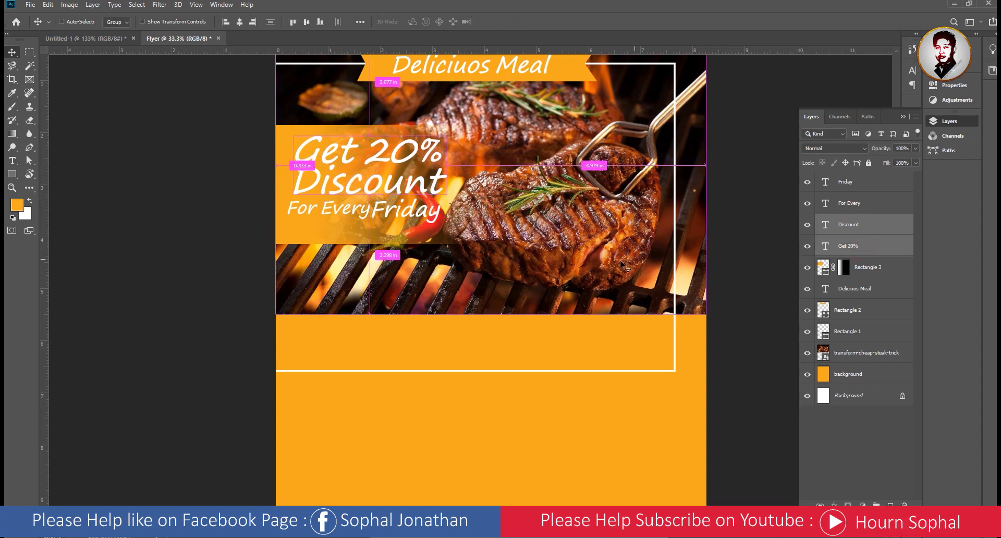
key("ctrl+t")
mouse_move(447, 196)
left_mouse_down()
mouse_move(426, 186)
mouse_move(327, 230)
left_mouse_up()
key("Return")
- Move Friday to its own line, enlarge For Every, and nudge Friday left beneath it
left_click(422, 308)
left_click(336, 214)
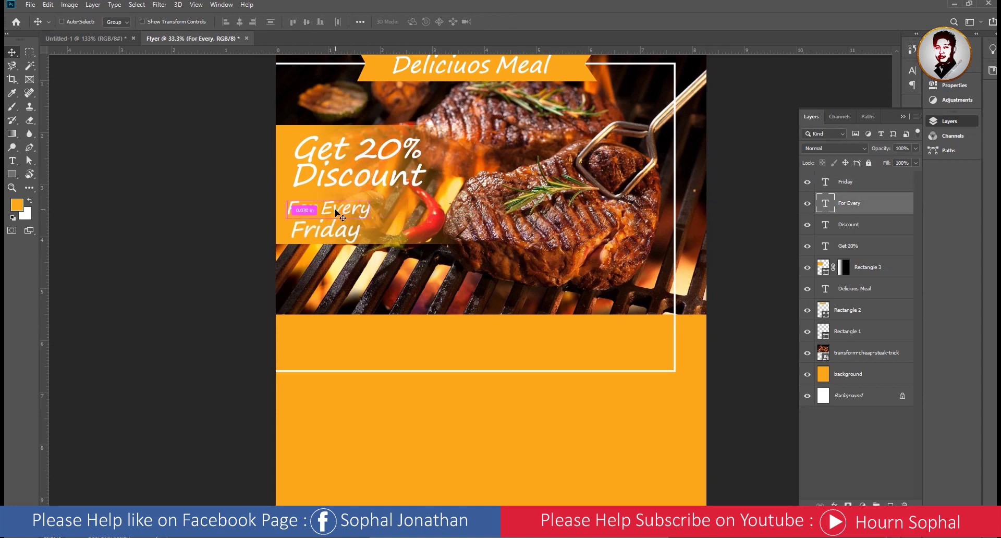
key("ctrl+t")
mouse_move(370, 198)
left_mouse_down()
mouse_move(429, 187)
mouse_move(406, 203)
left_mouse_up()
key("Return")
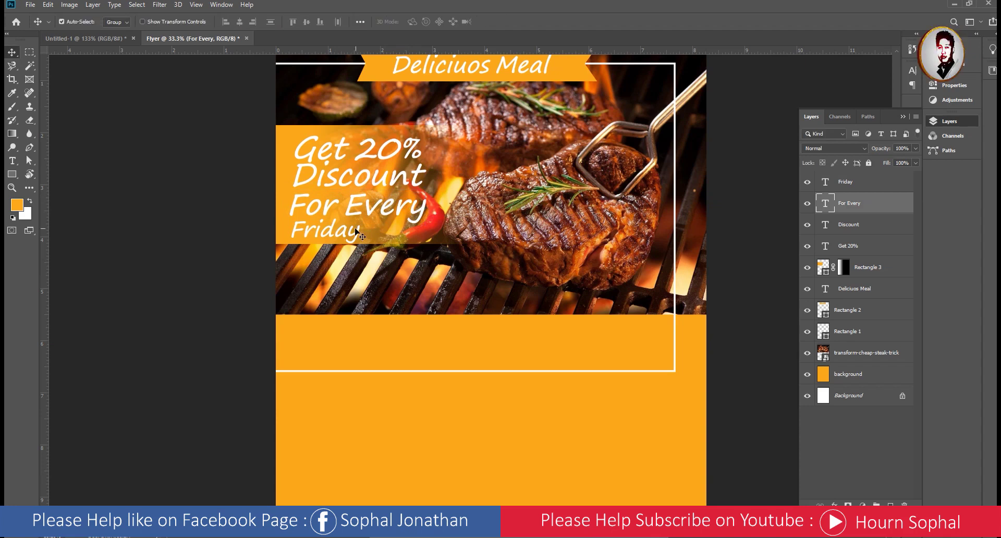
left_click_drag(353, 232, 348, 232)
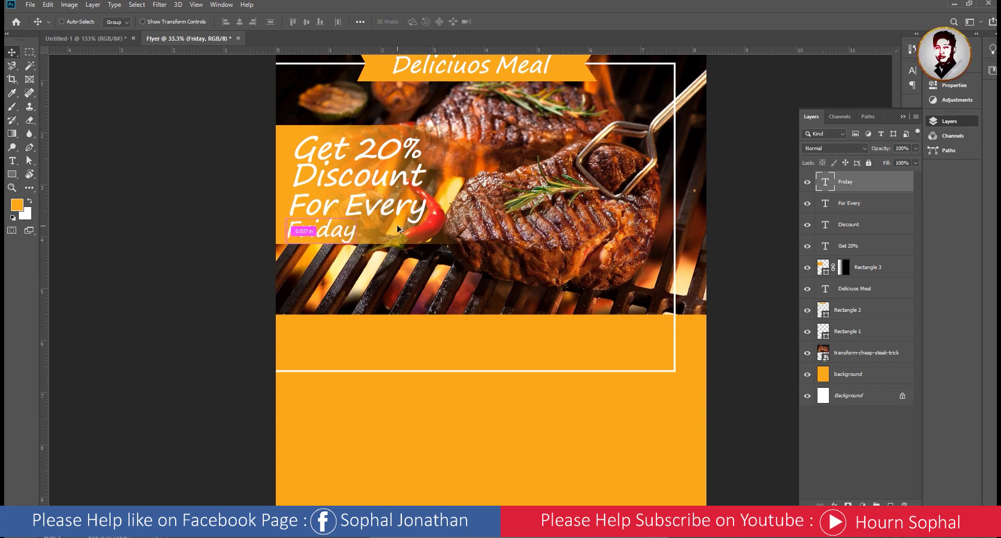
scroll(398, 228, "down", 3)
scroll(398, 228, "up", 3)
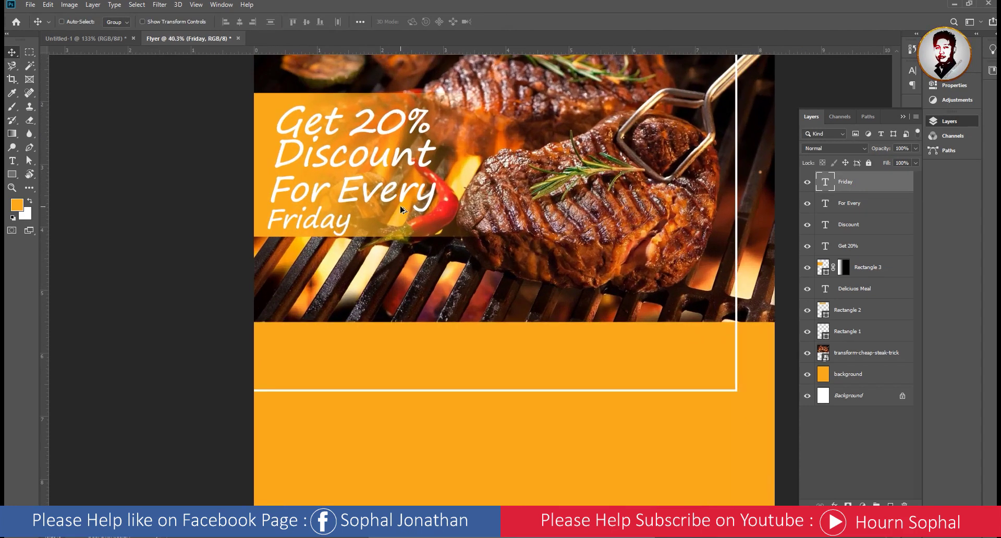
left_click(865, 241, "shift")
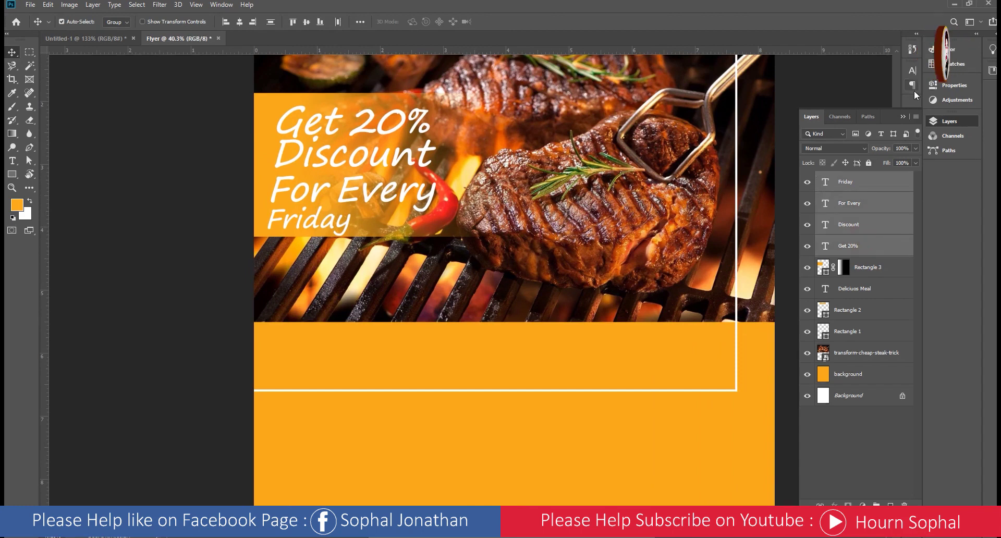
- Set the headline text colour to white #ffffff
left_click(912, 71)
left_click(887, 131)
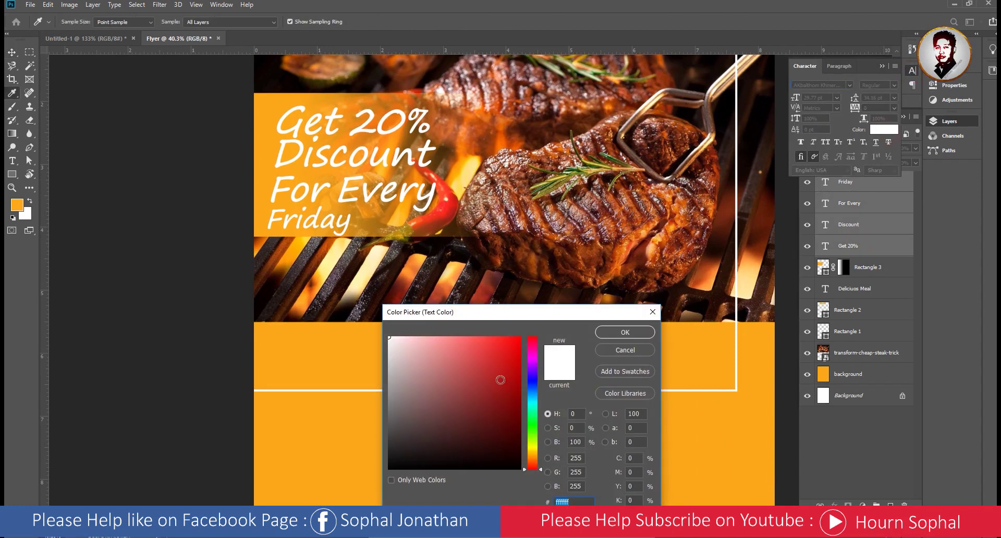
left_click_drag(508, 405, 515, 410)
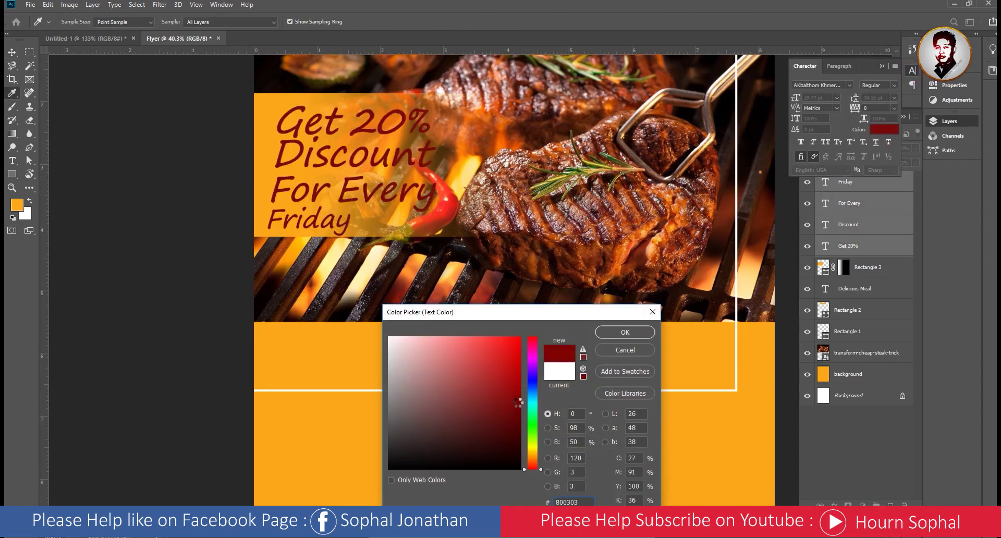
type("ffffff")
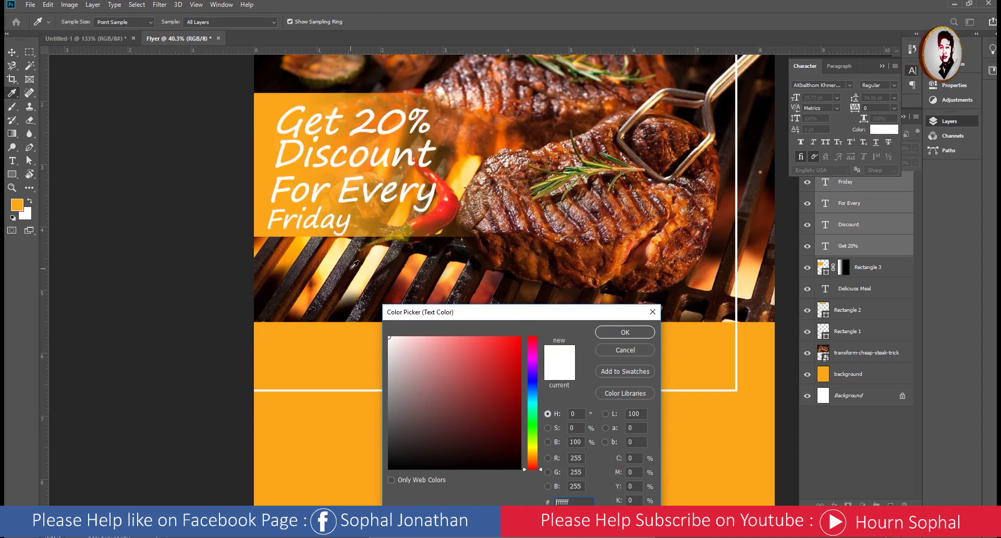
left_click(625, 333)
- Scale the four-line headline down to about 85%
key("v")
scroll(337, 179, "up", 2)
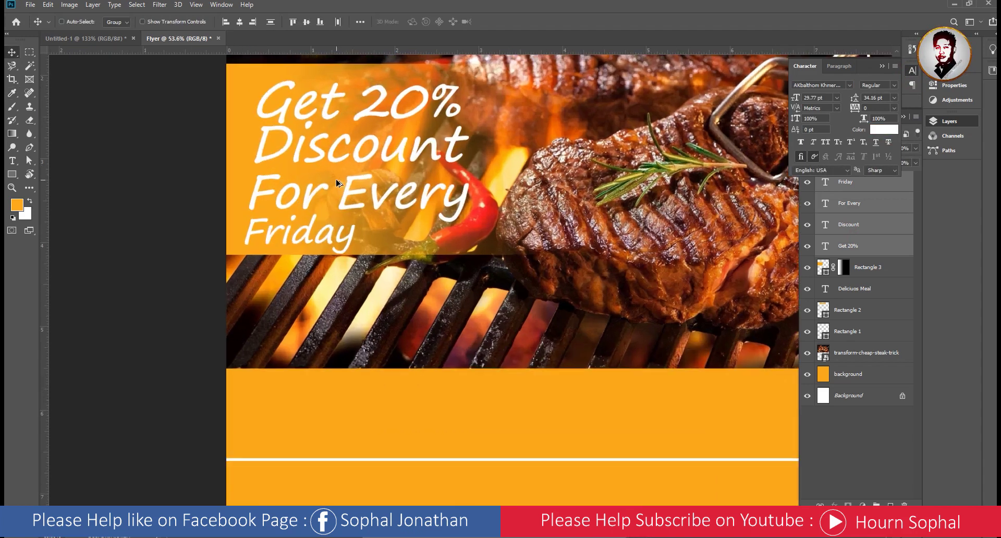
key("ctrl+t")
left_click_drag(474, 260, 436, 231)
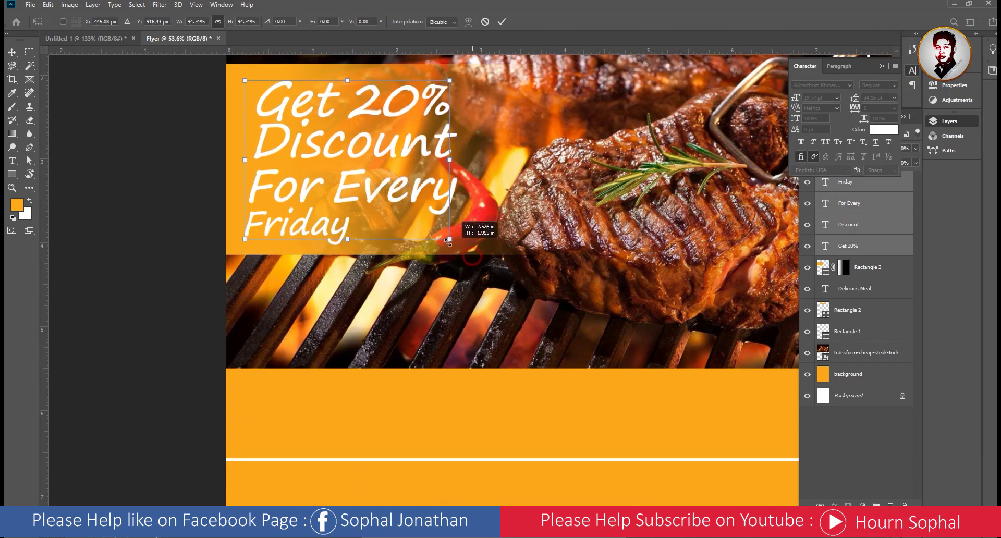
key("Return")
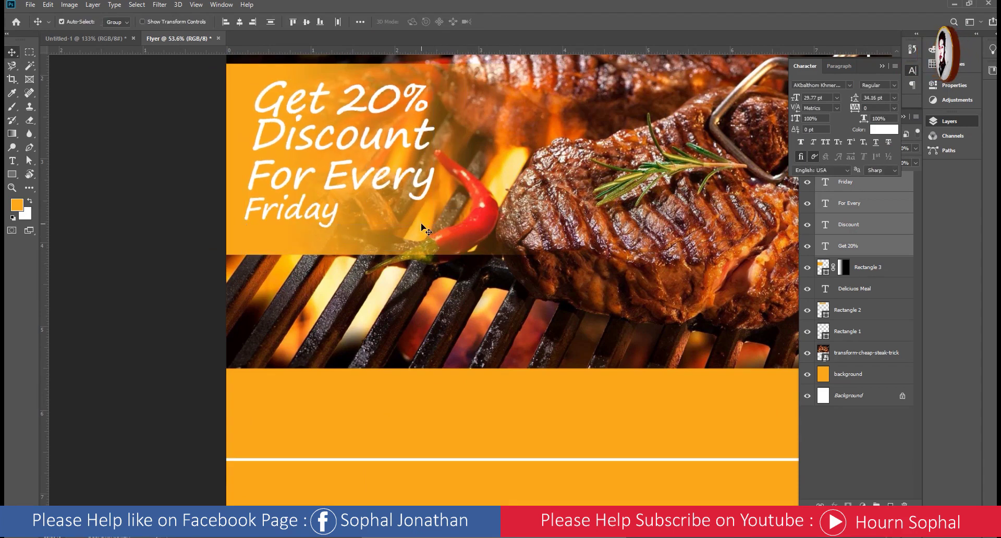
- Move For Every up slightly and bring Friday closer beneath it
scroll(452, 301, "up", 1)
scroll(452, 301, "up", 1)
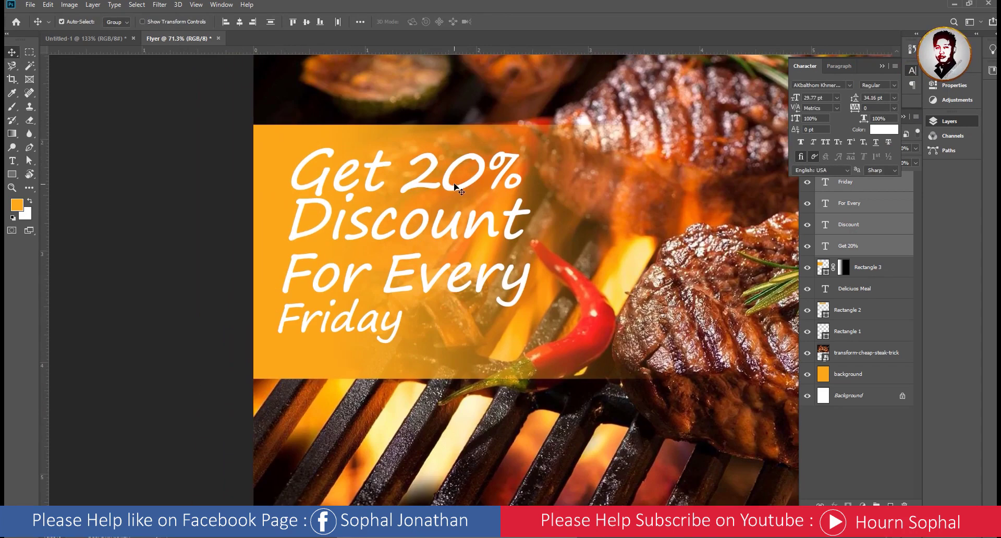
left_click(861, 245)
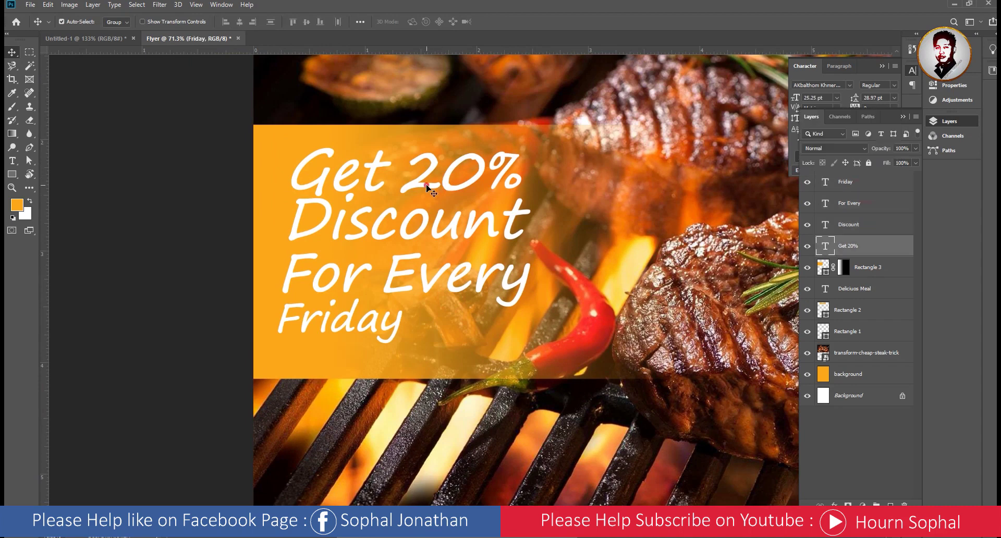
left_click(409, 232, "shift")
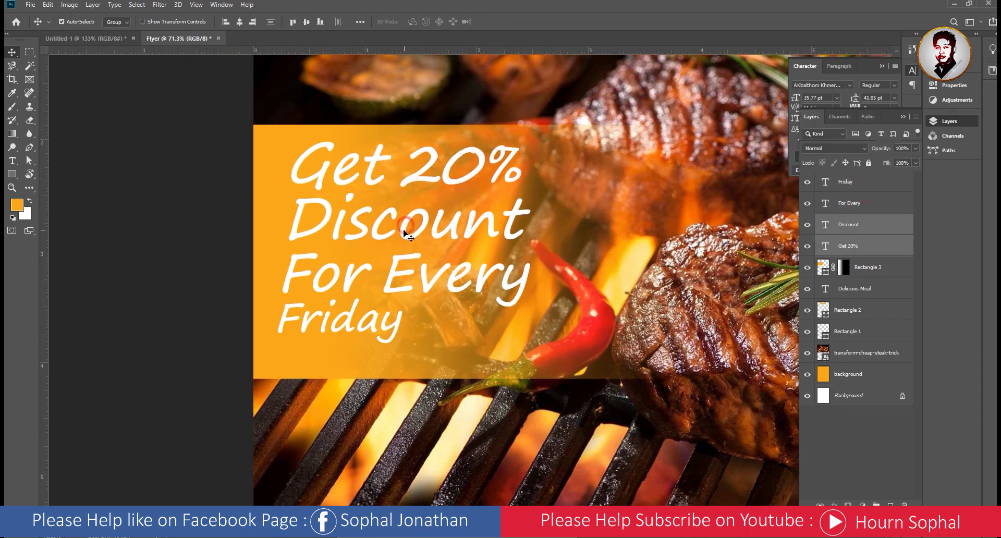
left_click(392, 284)
left_click_drag(390, 282, 391, 273)
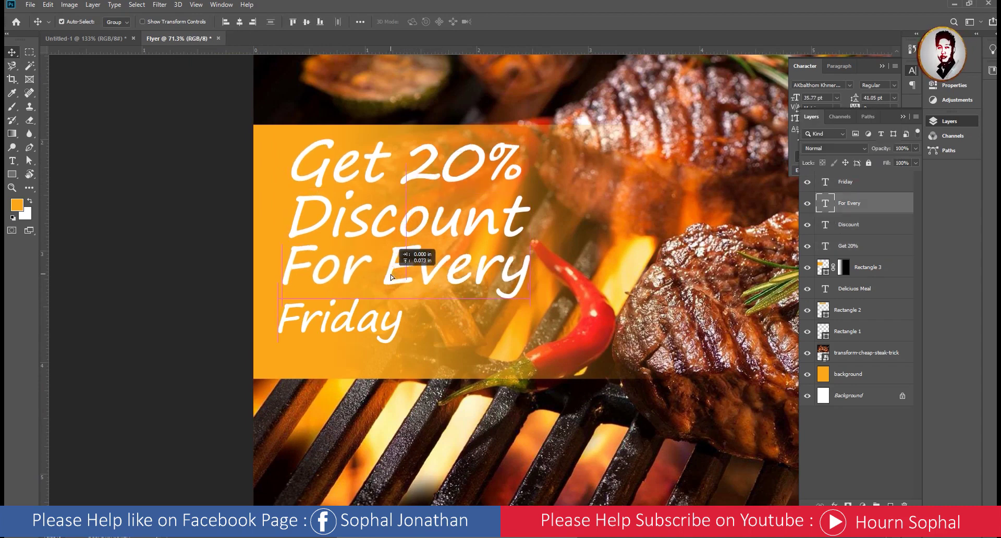
left_click_drag(370, 322, 372, 325)
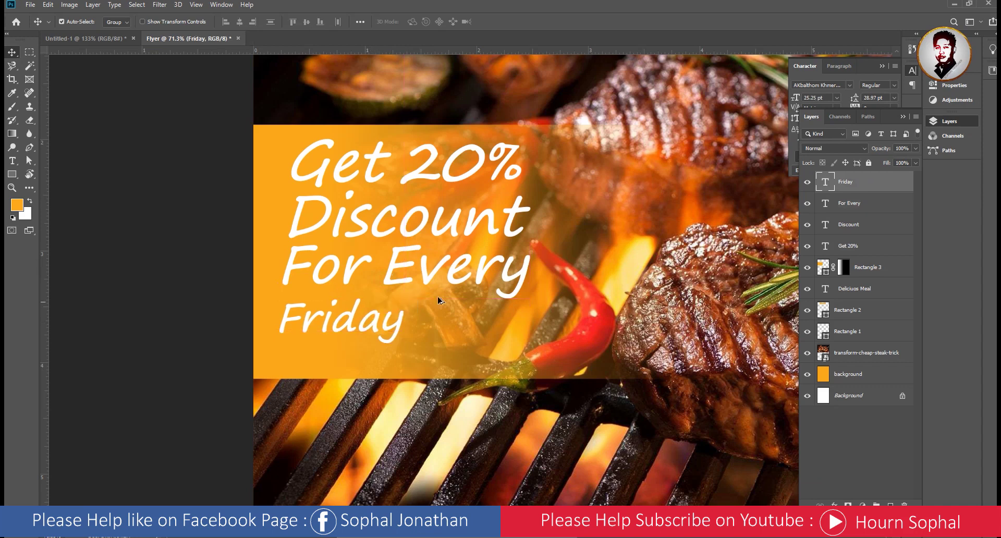
key("ctrl+0")
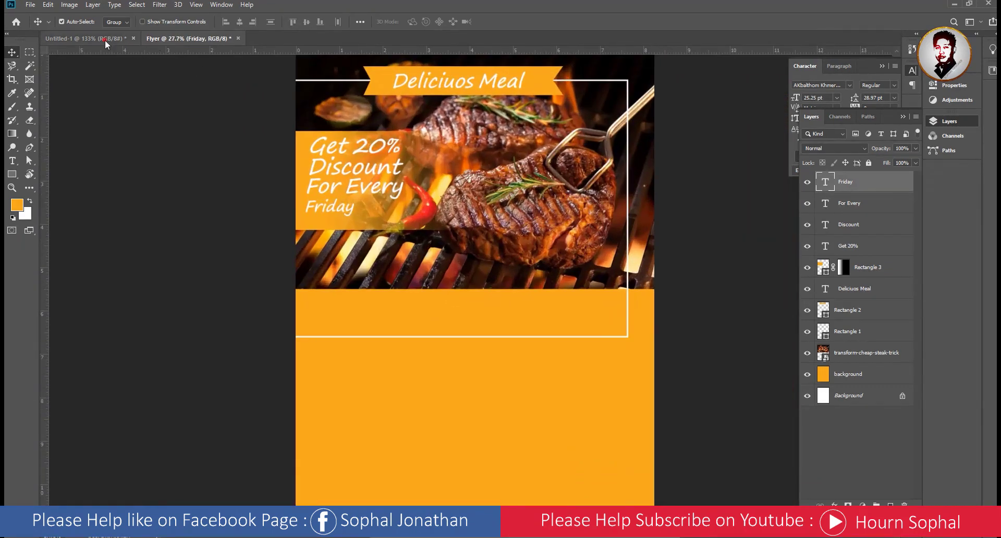
left_click(104, 39)
- Colour the For Every and Friday lines dark red #7d0101
left_click(172, 39)
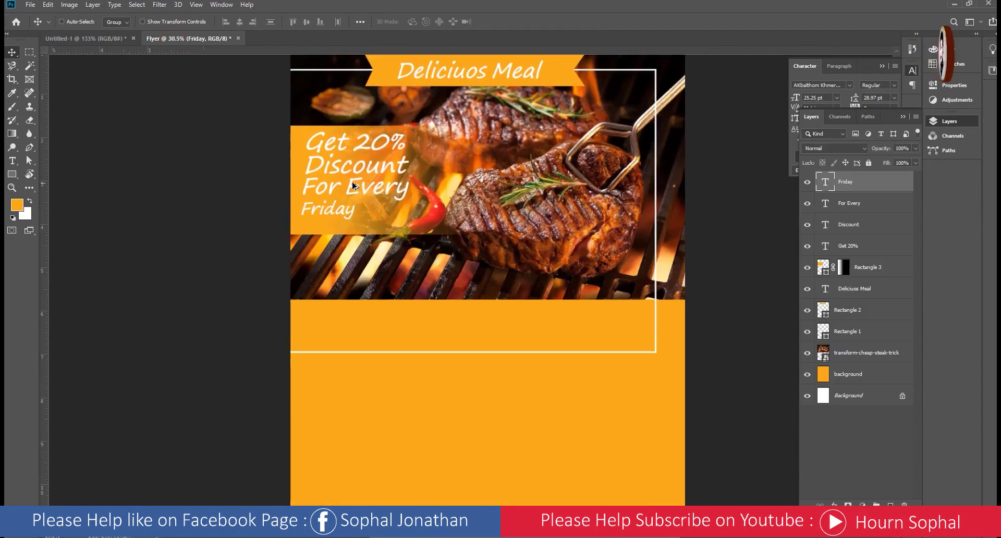
scroll(400, 232, "up", 5)
left_click_drag(400, 232, 425, 289)
left_click(381, 246)
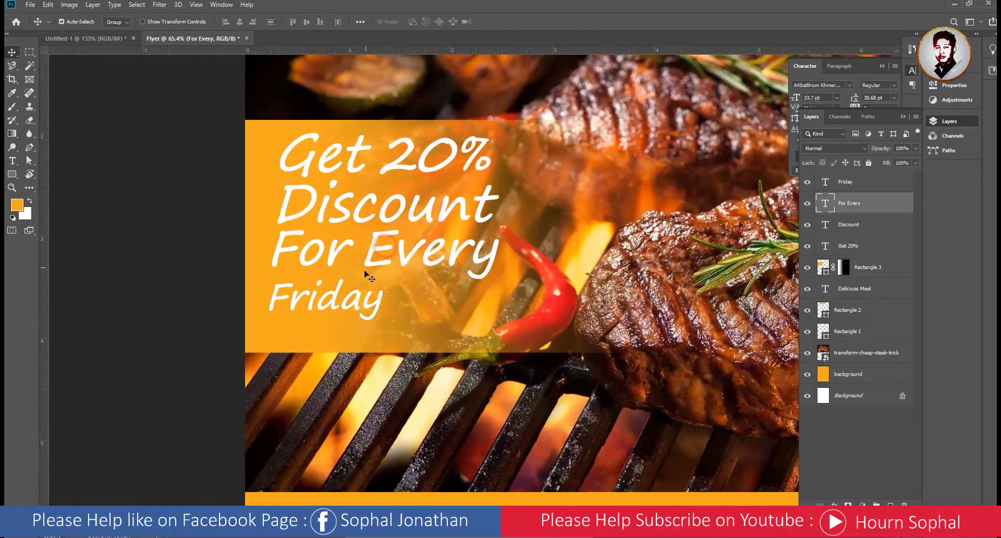
left_click(359, 301, "shift")
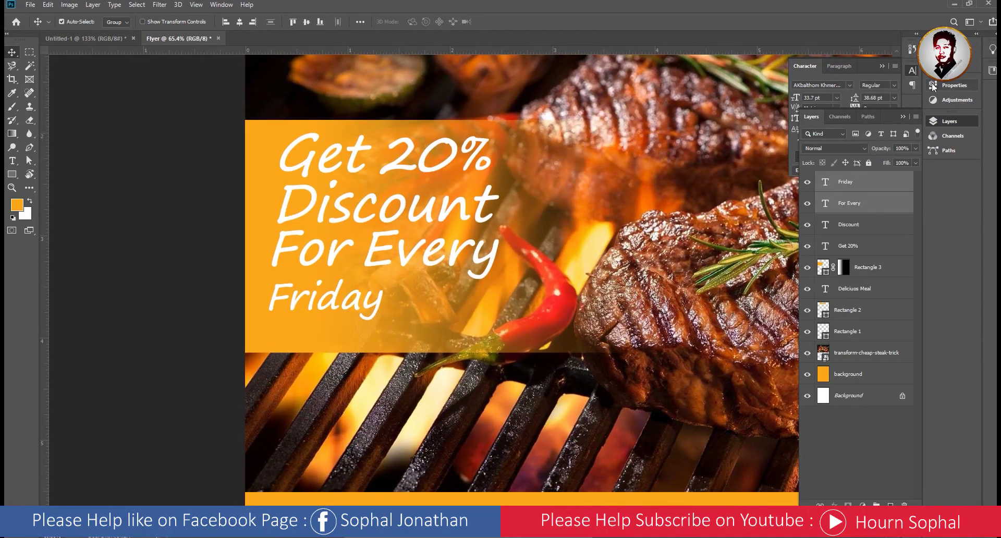
left_click(912, 71)
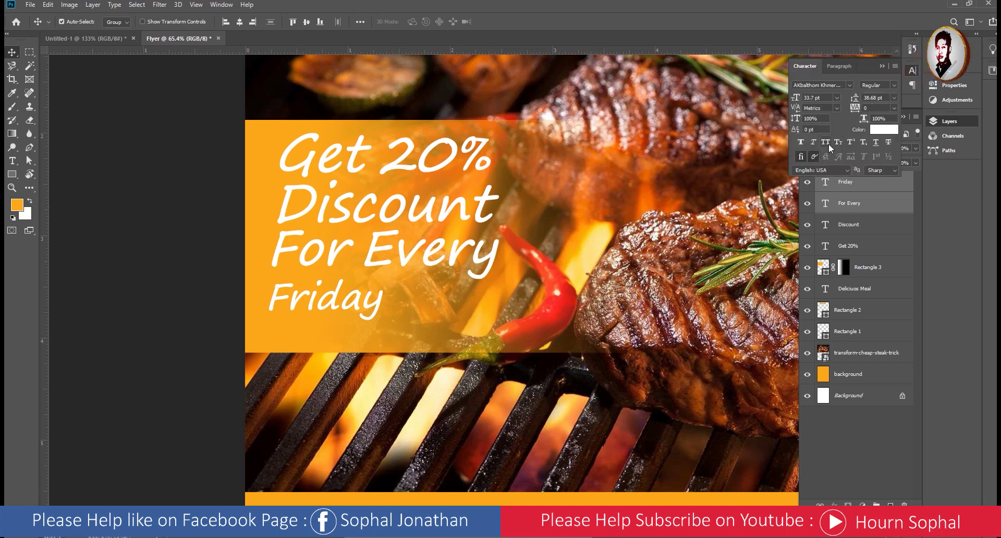
left_click(886, 130)
left_click_drag(504, 419, 520, 404)
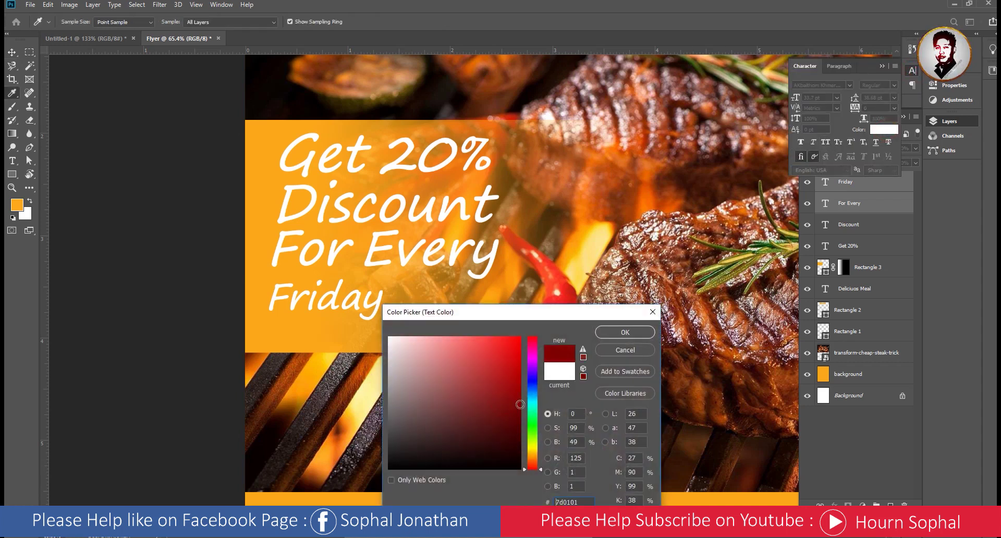
left_click(624, 332)
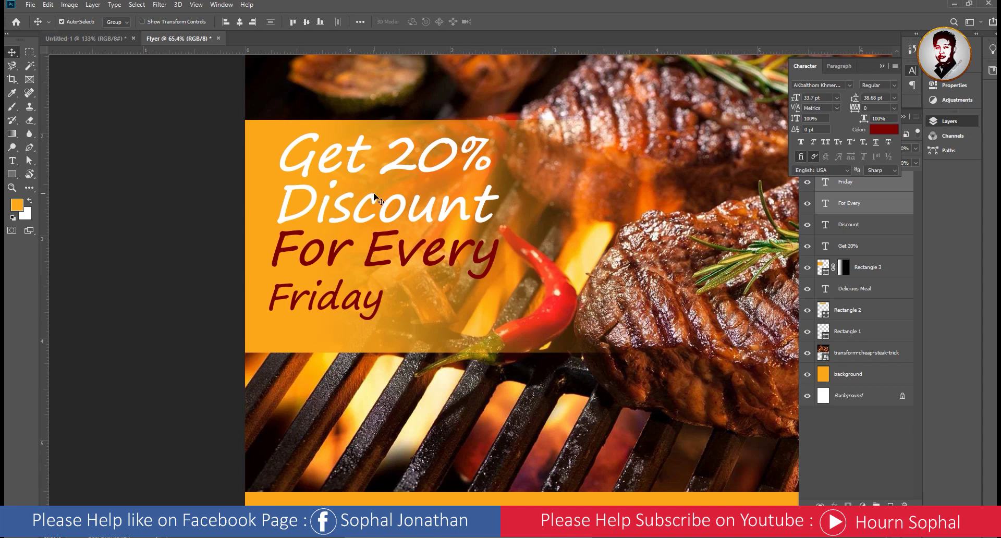
- Nudge For Every and Friday slightly down, then bring up the Untitled-1 reference flyer
left_click_drag(374, 253, 374, 257)
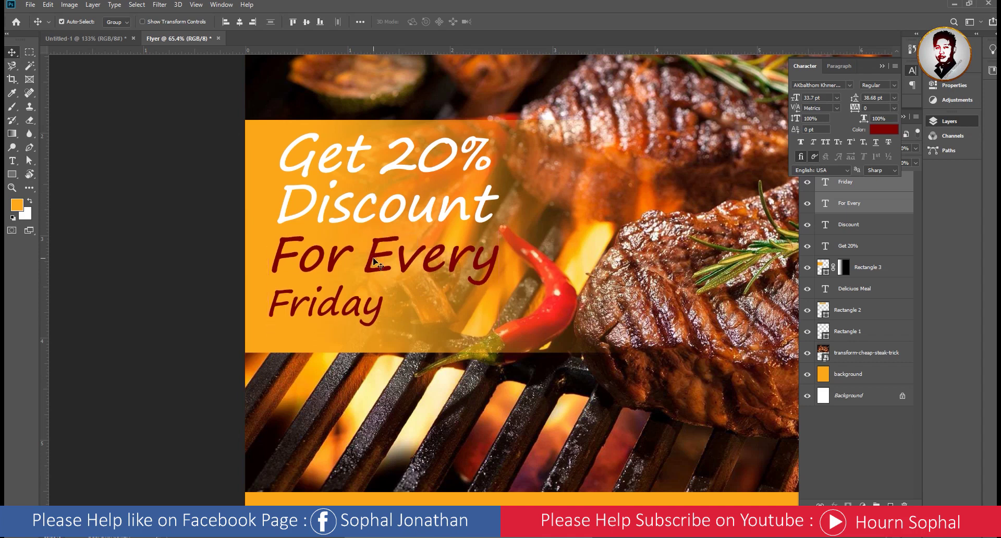
scroll(374, 253, "down", 3)
scroll(386, 259, "down", 3)
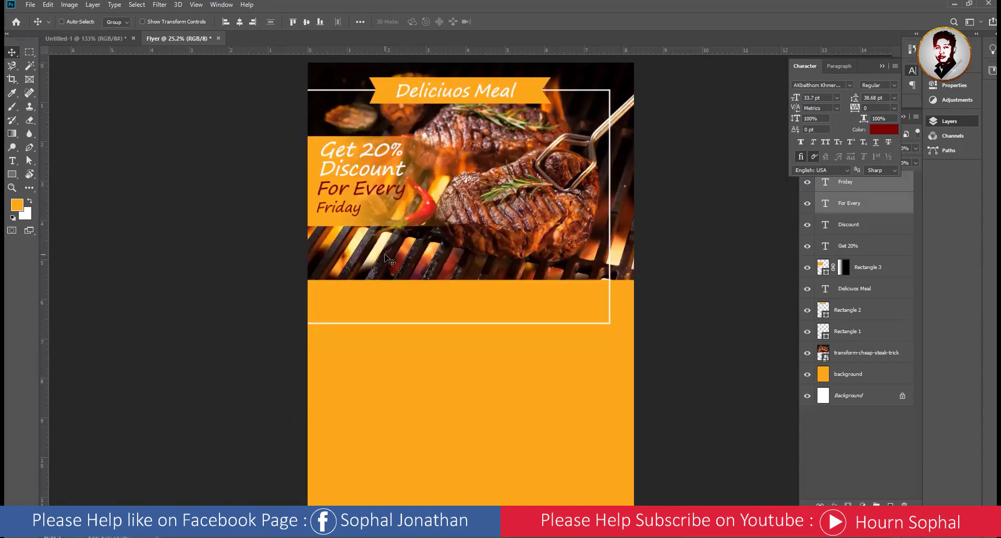
left_click(112, 38)
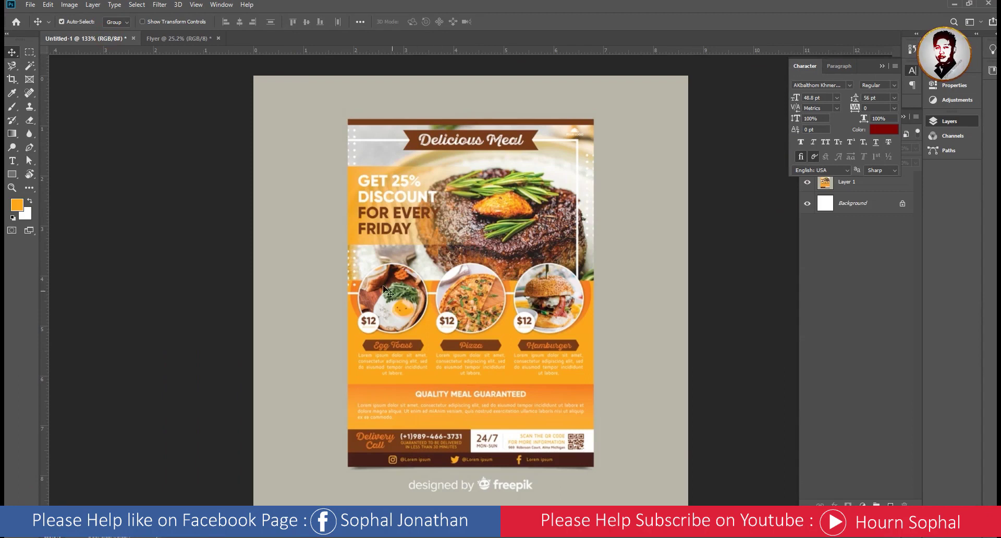
- Draw a 628 × 628 px circle, Ellipse 1, left of the orange area and fill it white
left_click(167, 38)
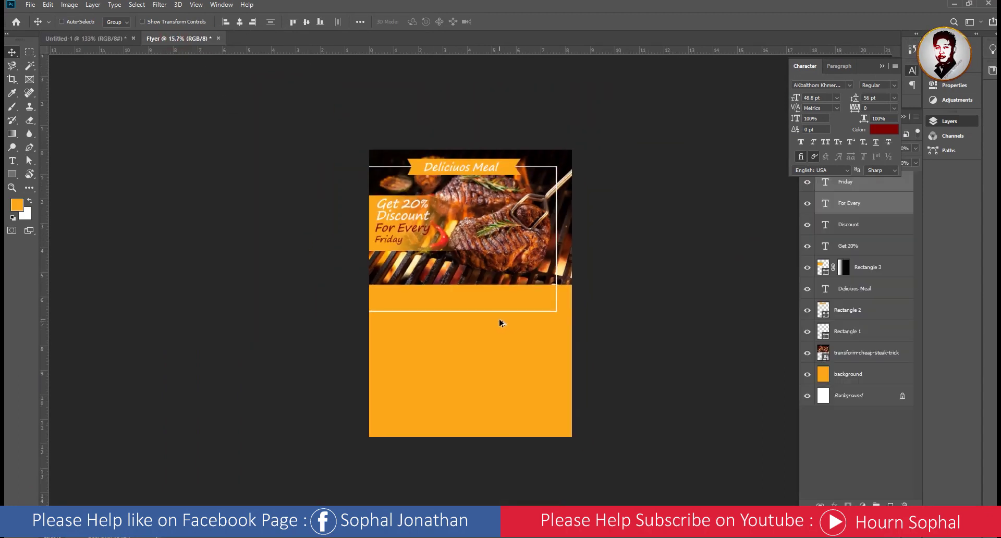
key("ctrl+plus")
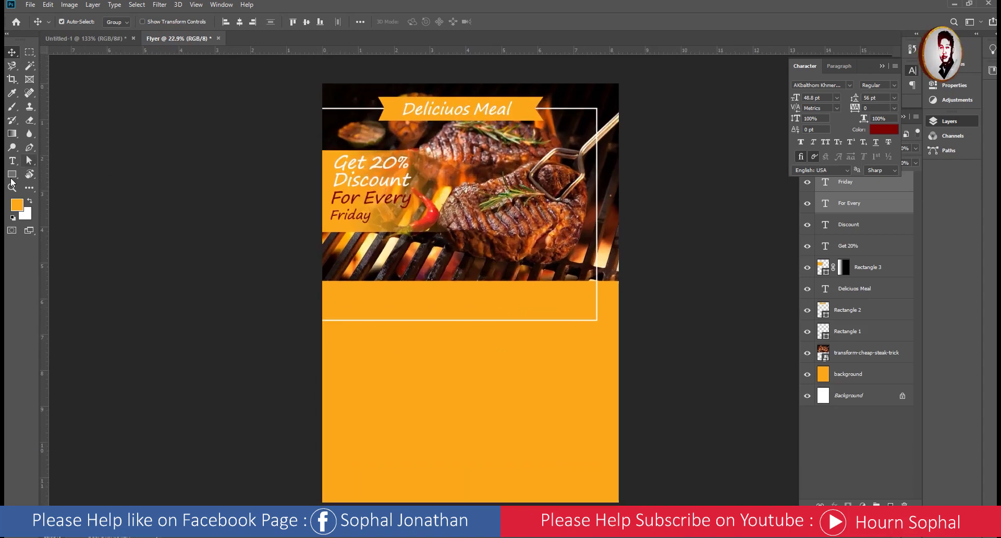
left_click(12, 179)
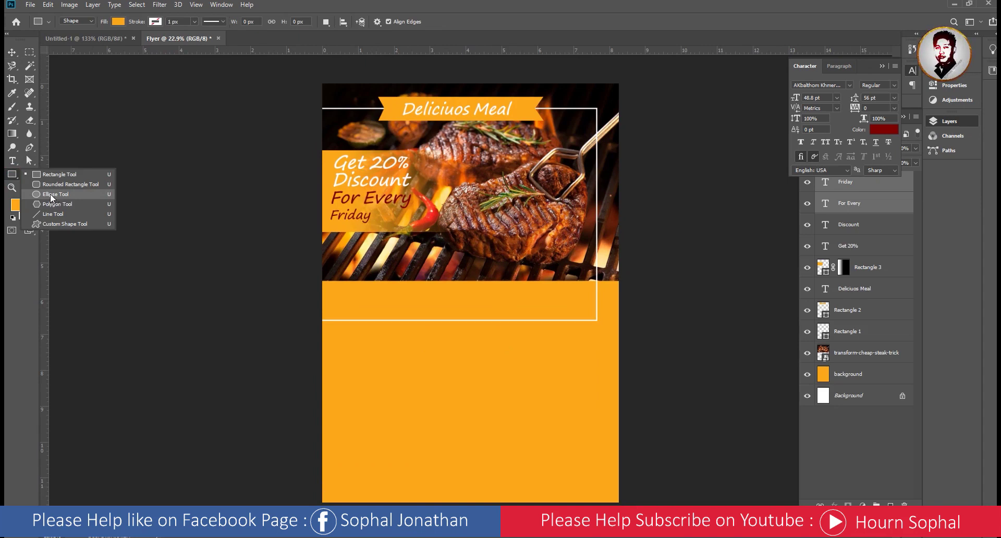
left_click(52, 194)
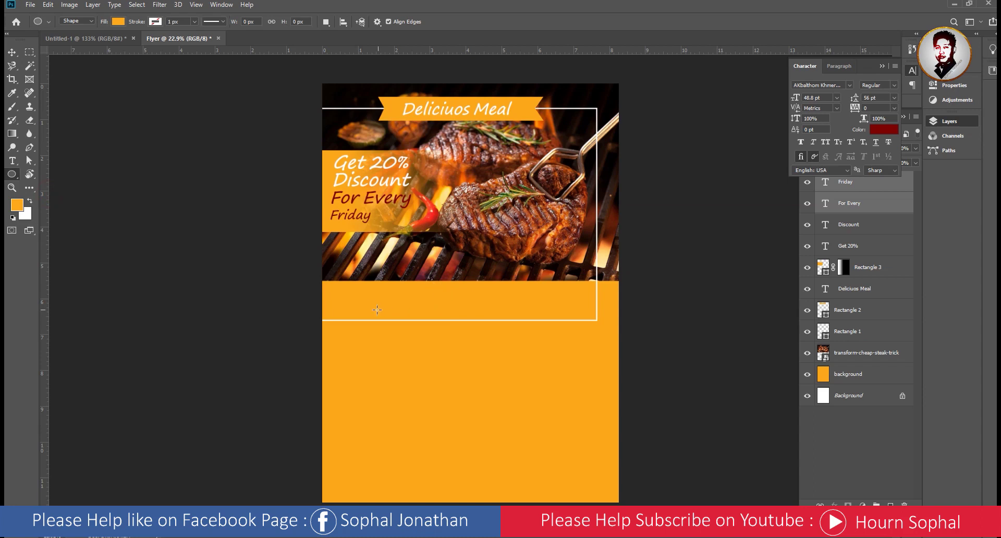
left_click_drag(332, 270, 423, 353)
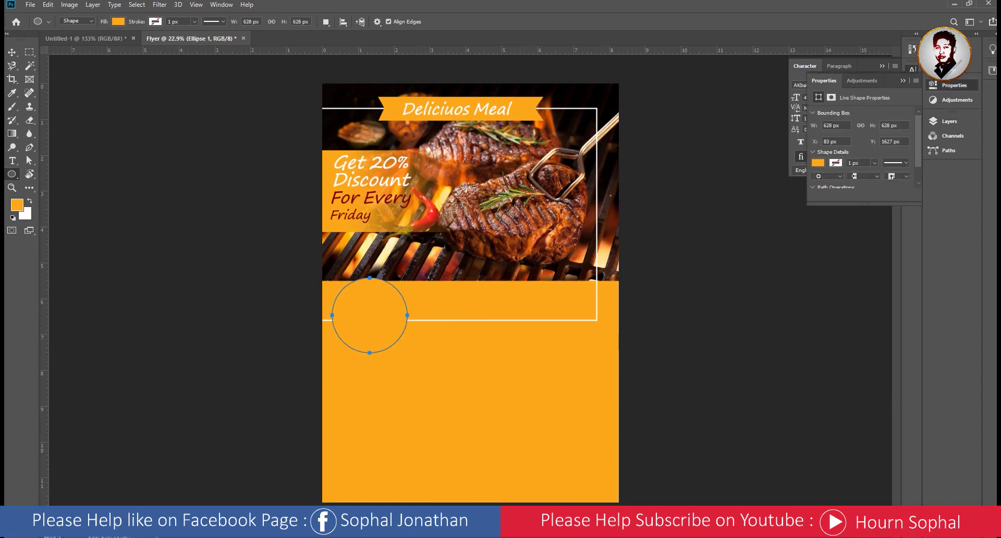
key("v")
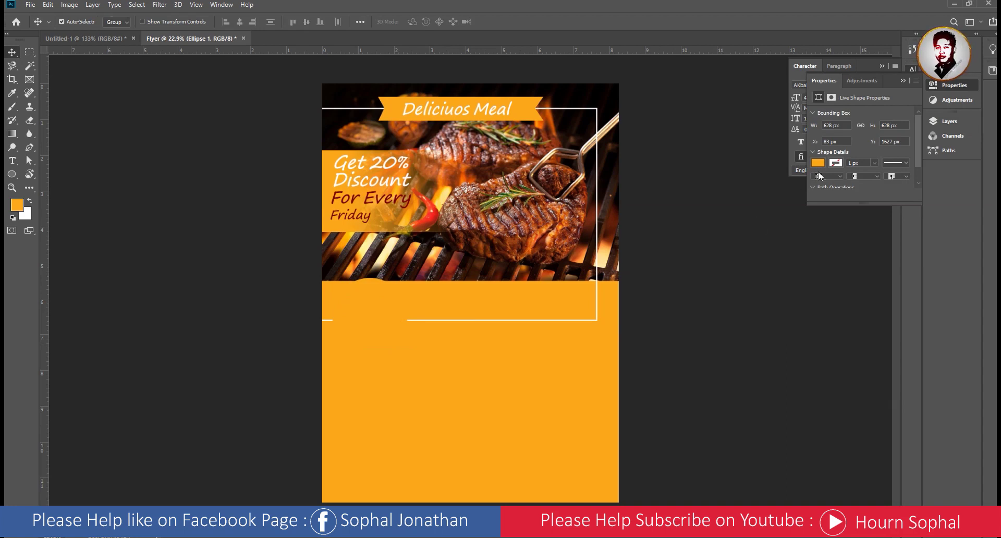
left_click(818, 163)
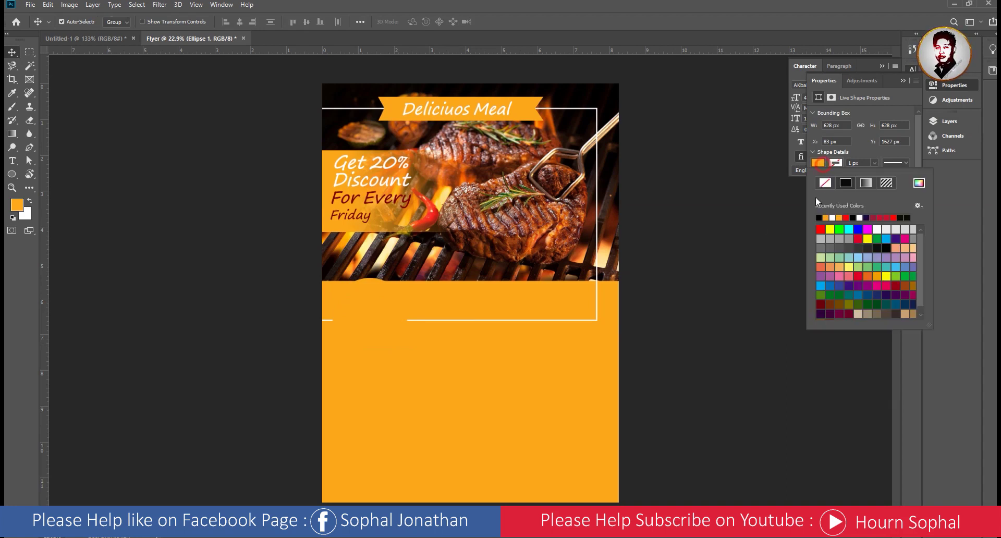
left_click(839, 218)
left_click(264, 317)
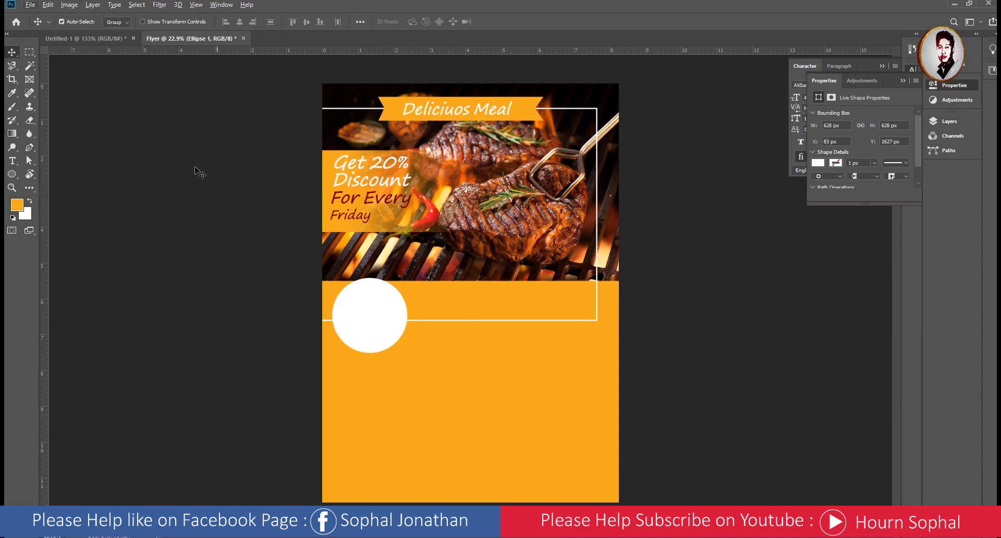
left_click(131, 139)
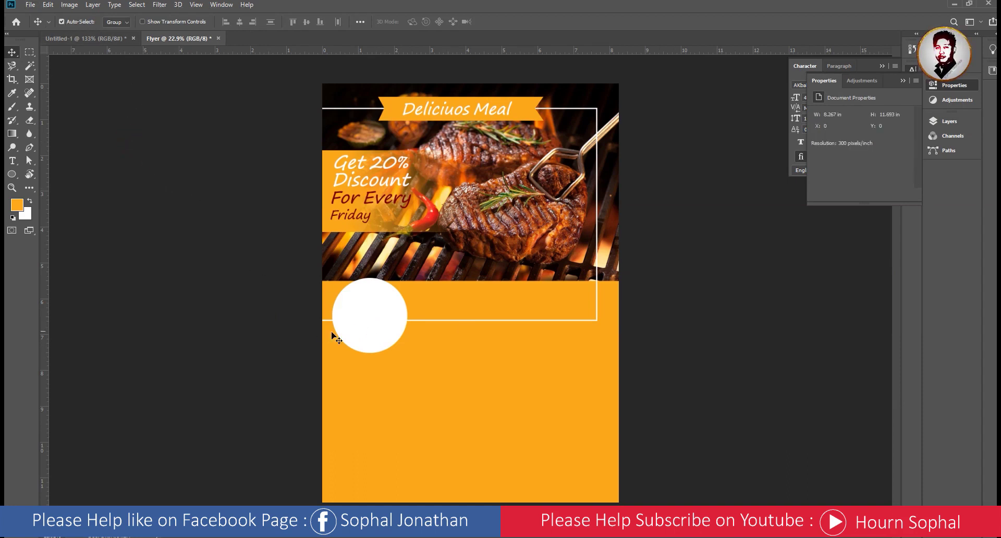
- Copy the white circle and place the copy to the right of the original
left_click(366, 332)
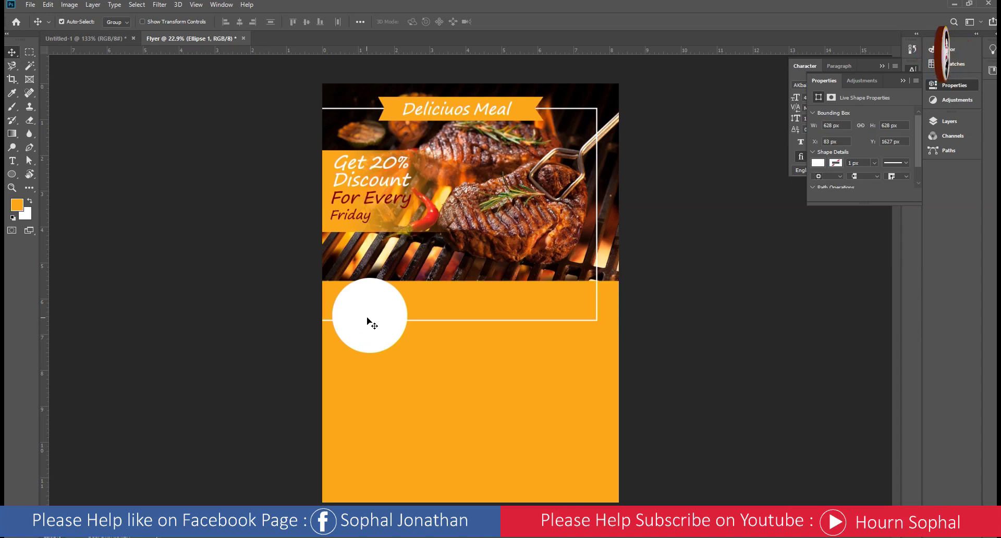
key("ctrl")
key("ctrl+j")
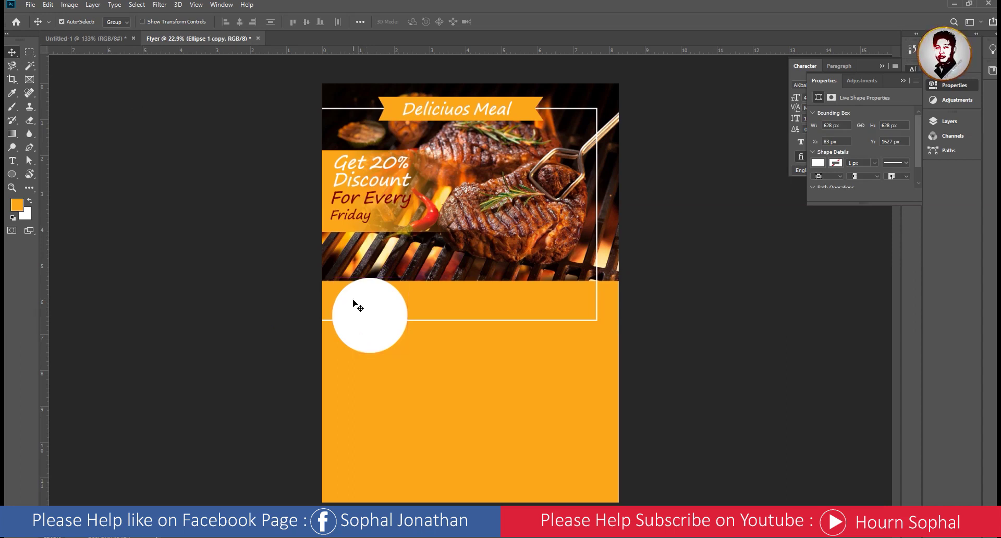
left_click_drag(371, 307, 475, 313)
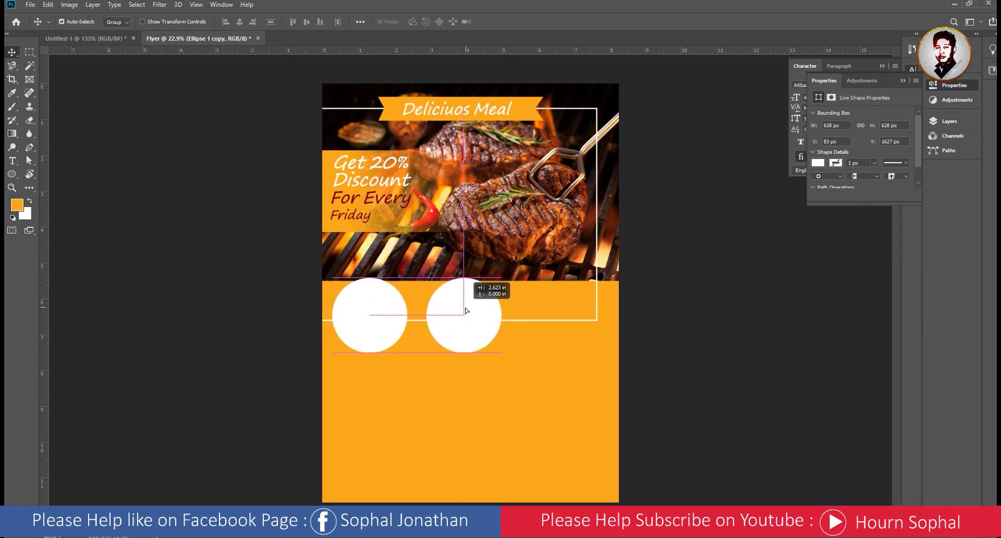
- Duplicate the circle copy layer to make a third circle further right
left_click(950, 121)
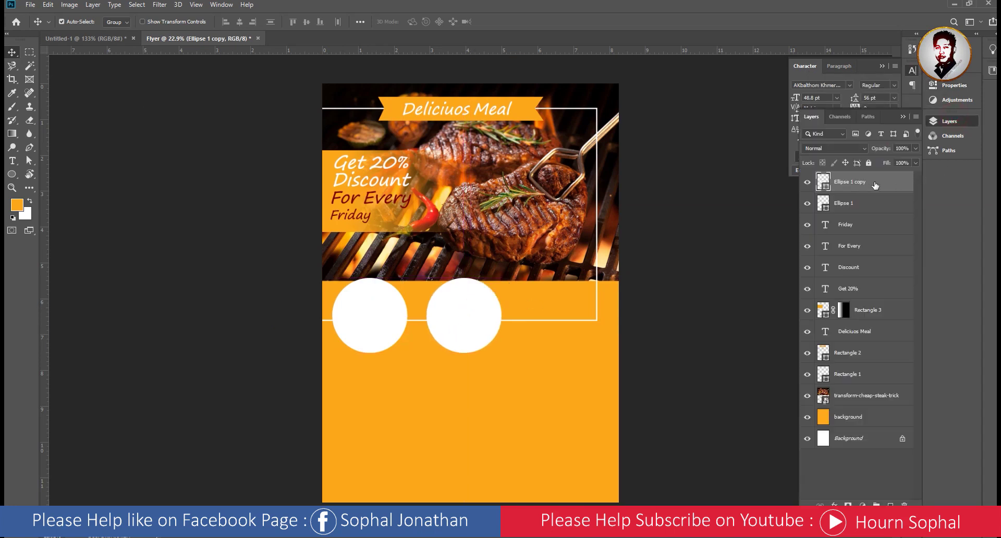
right_click(869, 182)
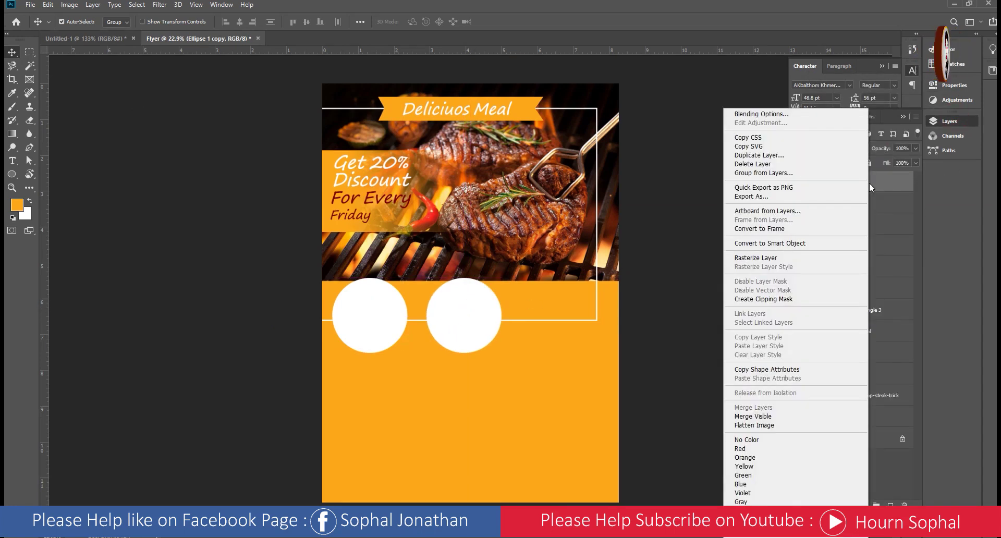
left_click(796, 156)
left_click(587, 153)
left_click_drag(464, 322, 550, 324)
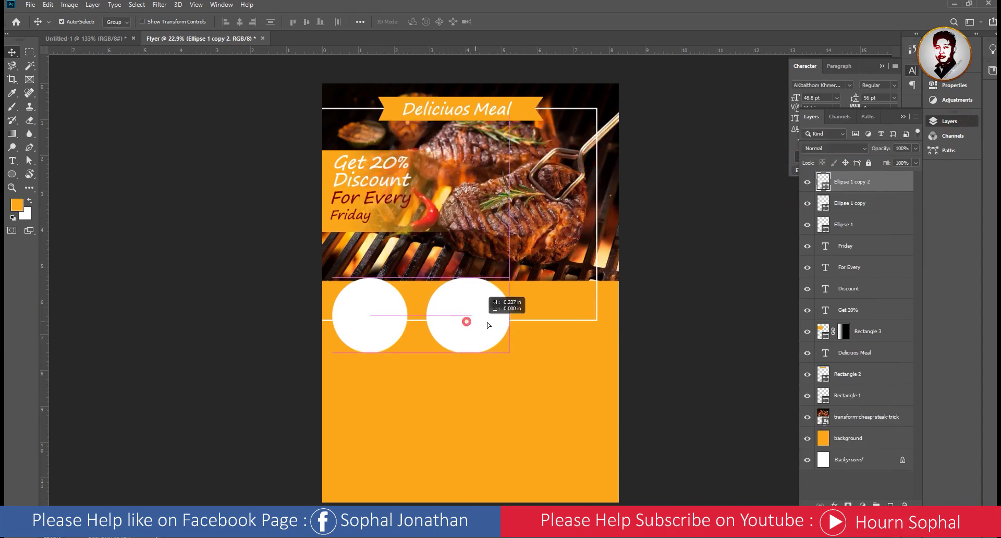
- Nudge the middle and right circles left so all three are evenly spaced
left_click(396, 329)
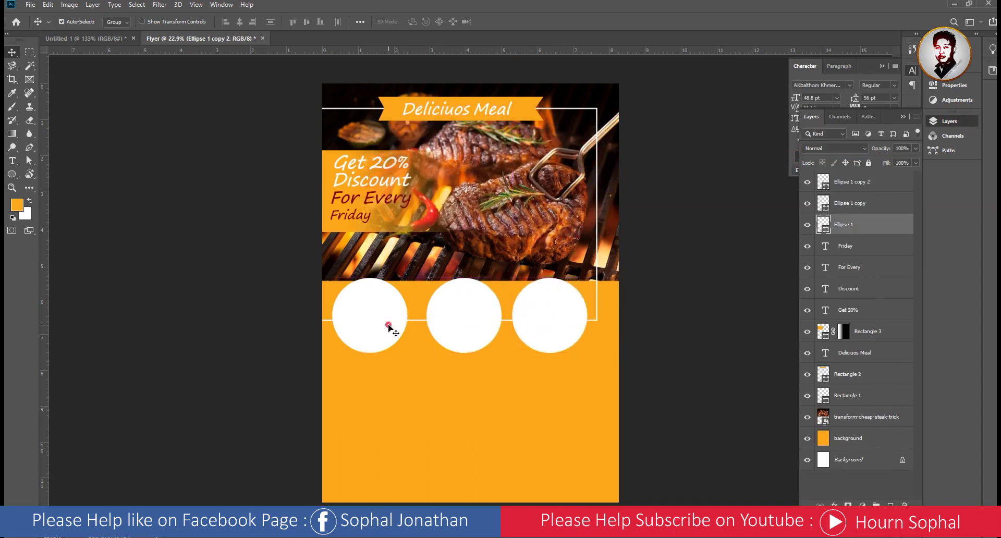
left_click_drag(467, 328, 461, 329)
left_click_drag(551, 326, 547, 326)
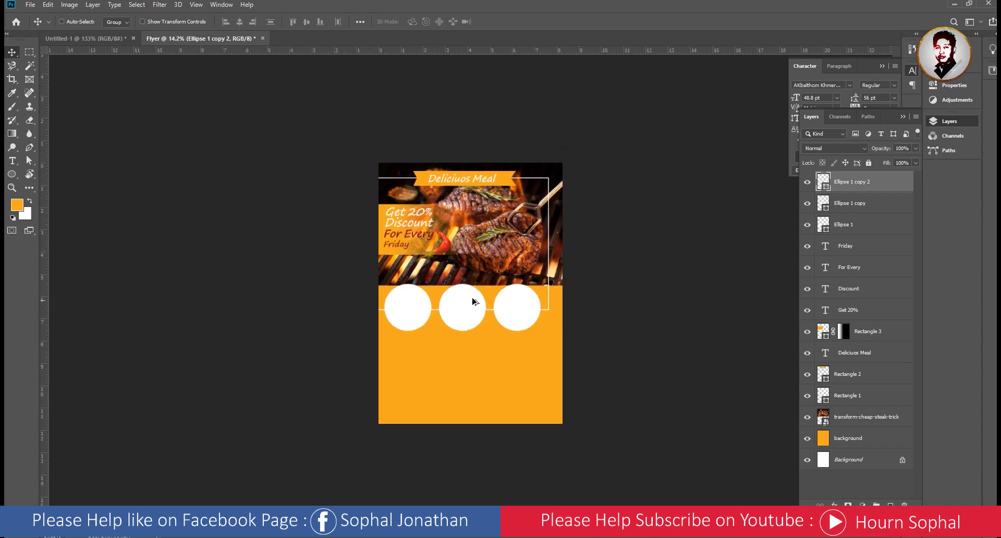
key("ctrl")
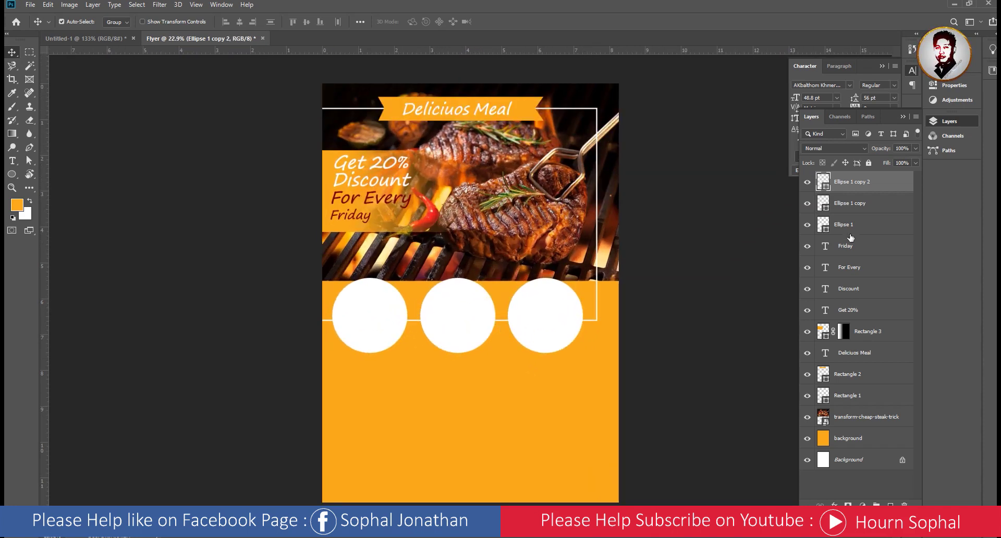
left_click(373, 323)
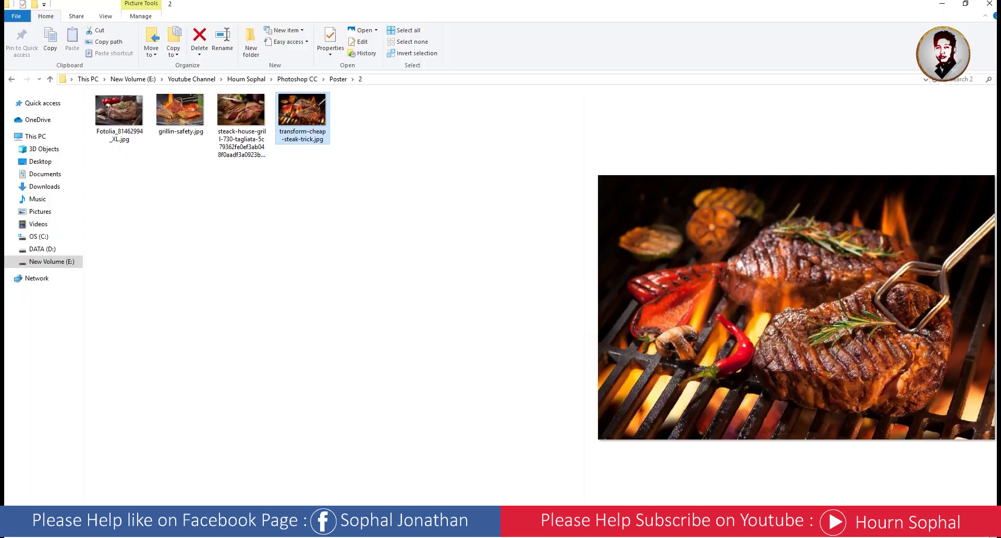
- Drag the three steak JPGs from the poster folder into the Photoshop flyer
mouse_move(242, 173)
left_mouse_down()
mouse_move(111, 116)
mouse_move(428, 332)
left_mouse_up()
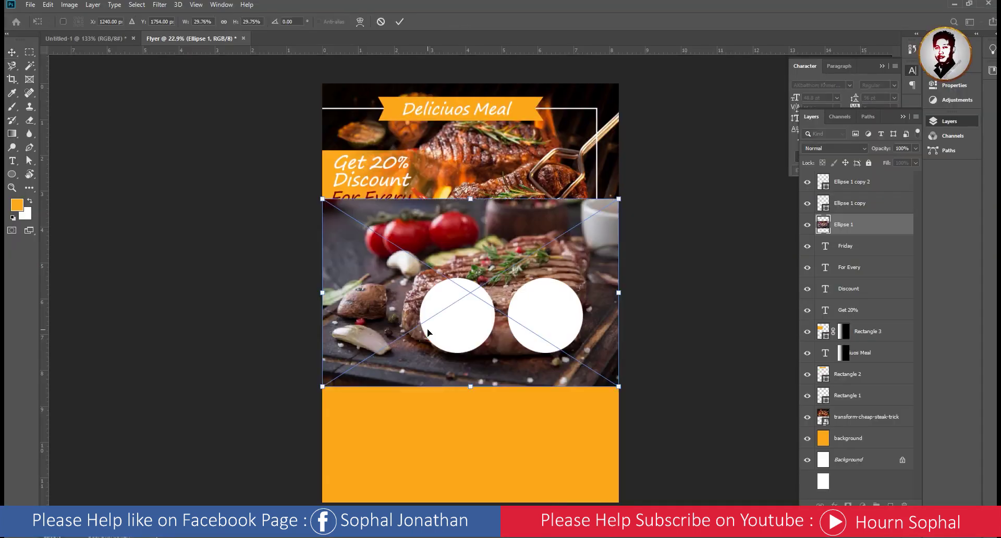
- Commit the placed steak photos and move their layers above the circles
key("Return")
key("Return")
key("Return")
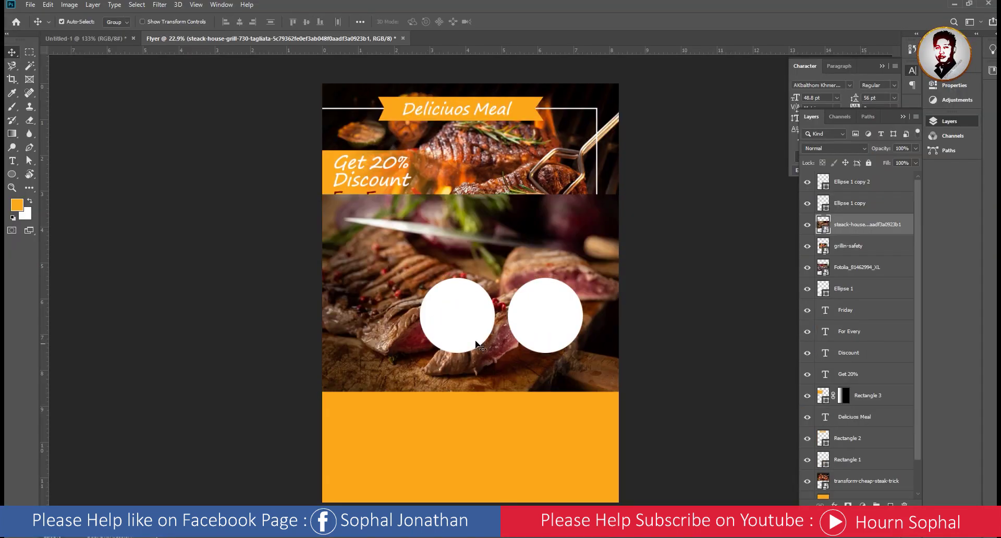
left_click(771, 356)
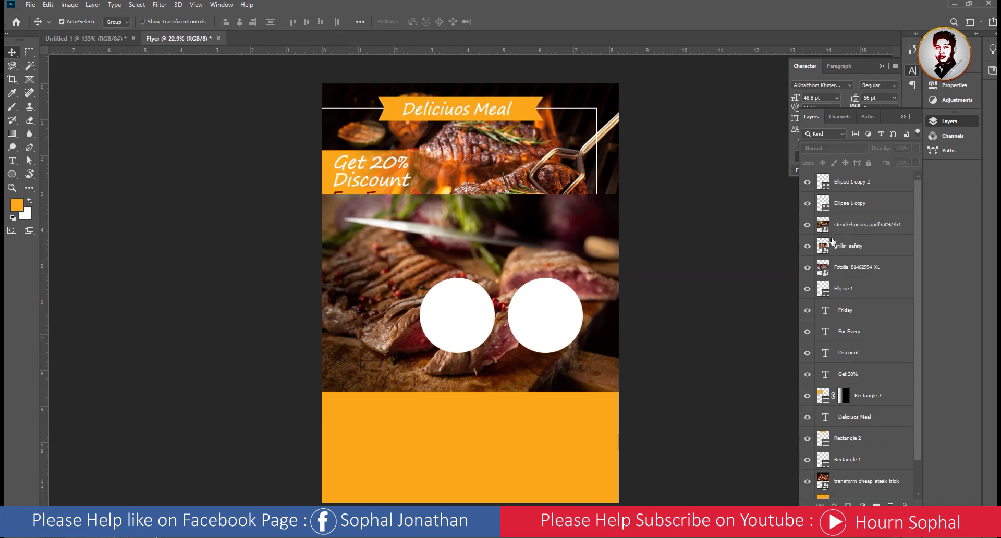
left_click(844, 225)
left_click(853, 267, "shift")
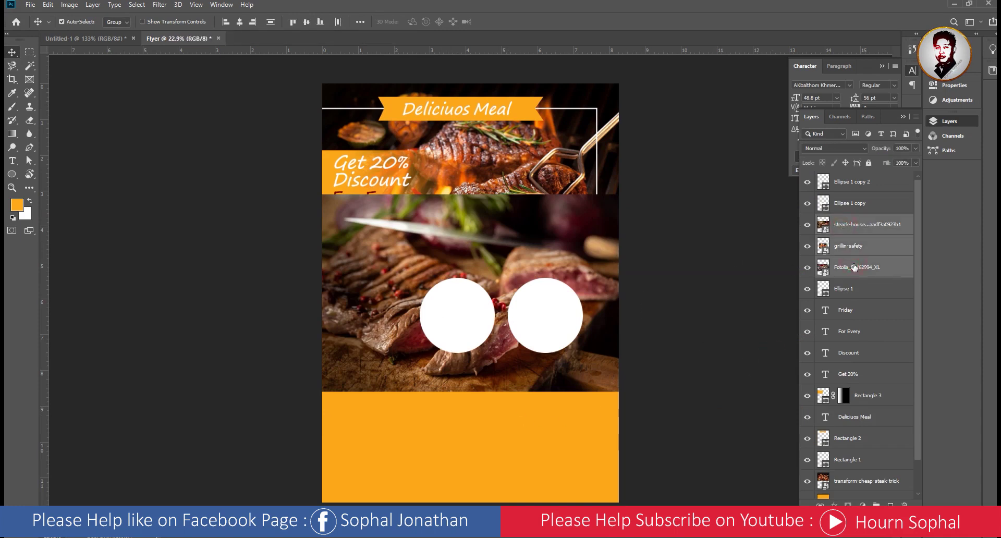
key("ctrl+shift+bracketright")
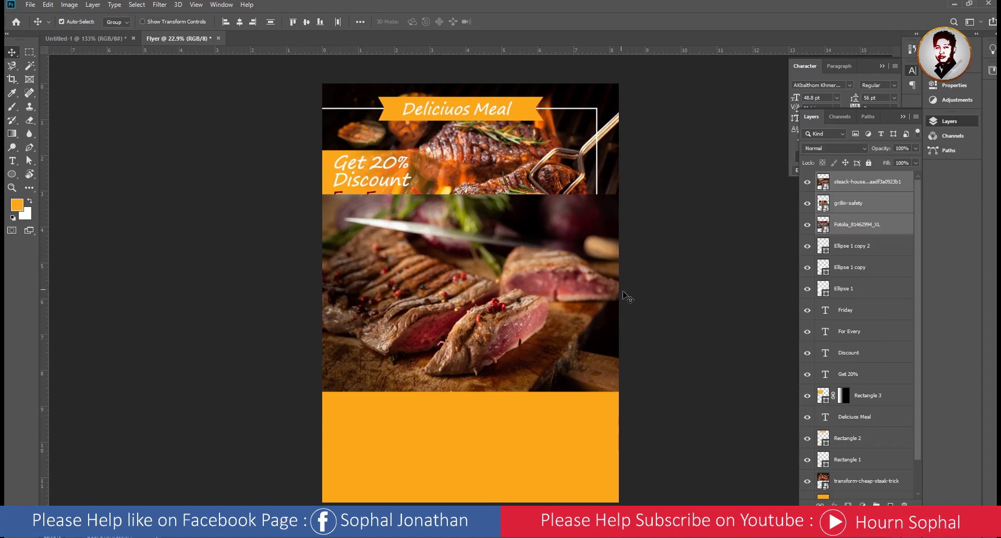
left_click(667, 314)
- Hide the grillin-safety and Fotolia photos and move Ellipse 1 under the steack-house layer
left_click(807, 182)
left_click(807, 204)
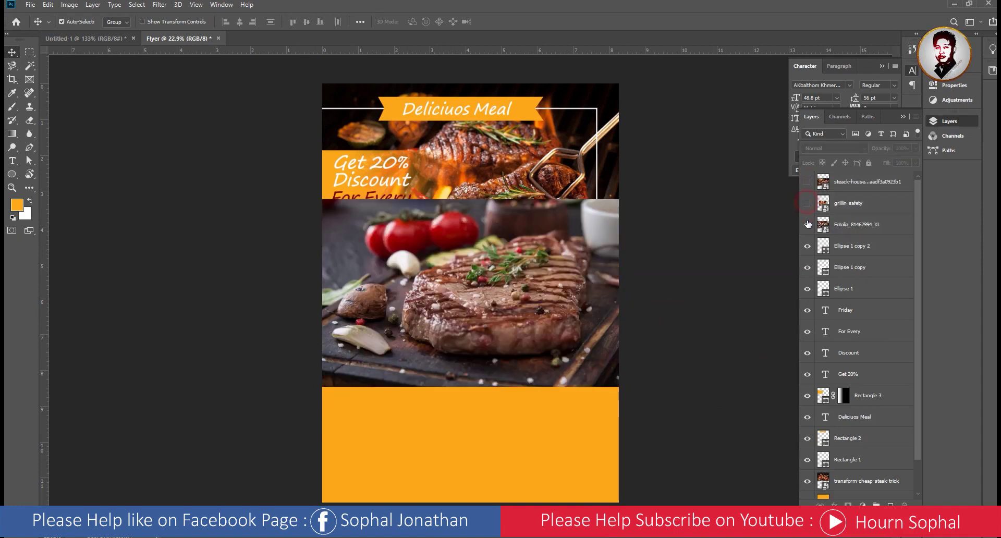
left_click(807, 224)
left_click(807, 182)
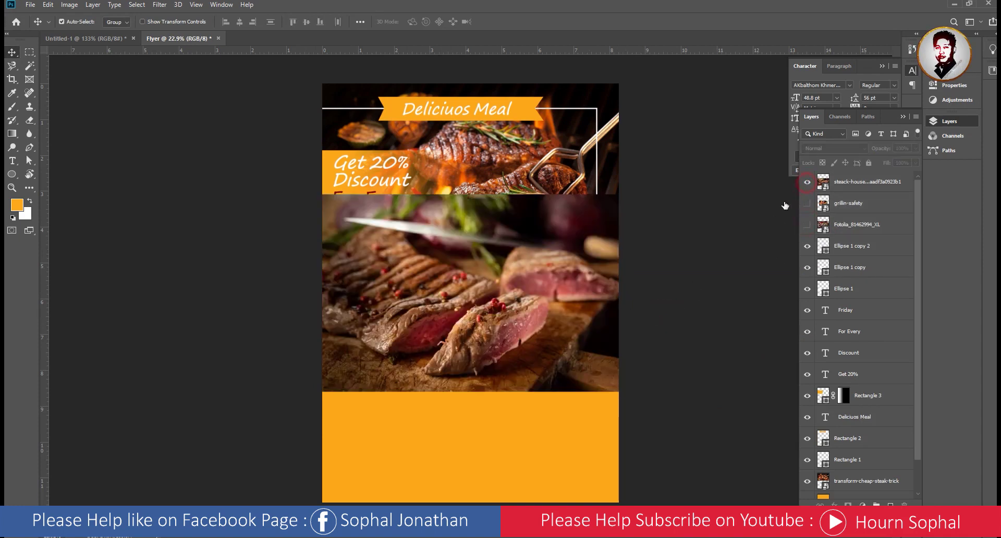
left_click(490, 311)
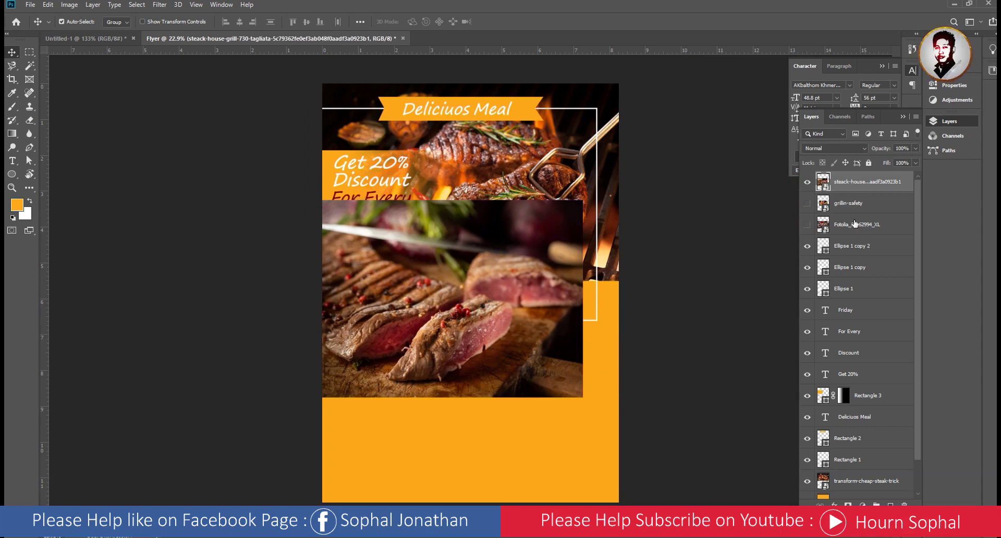
left_click(845, 289)
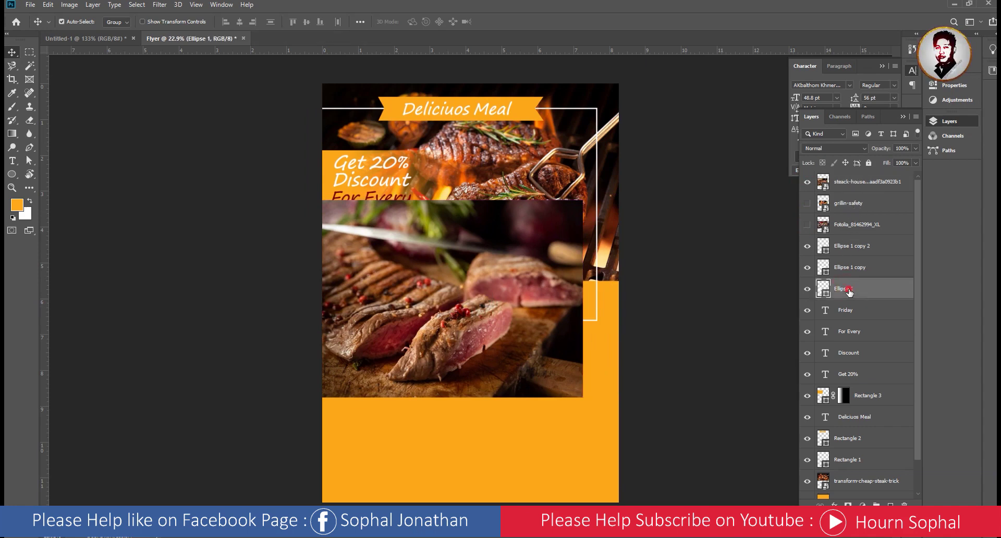
mouse_move(849, 292)
left_mouse_down()
mouse_move(851, 178)
mouse_move(847, 209)
left_mouse_up()
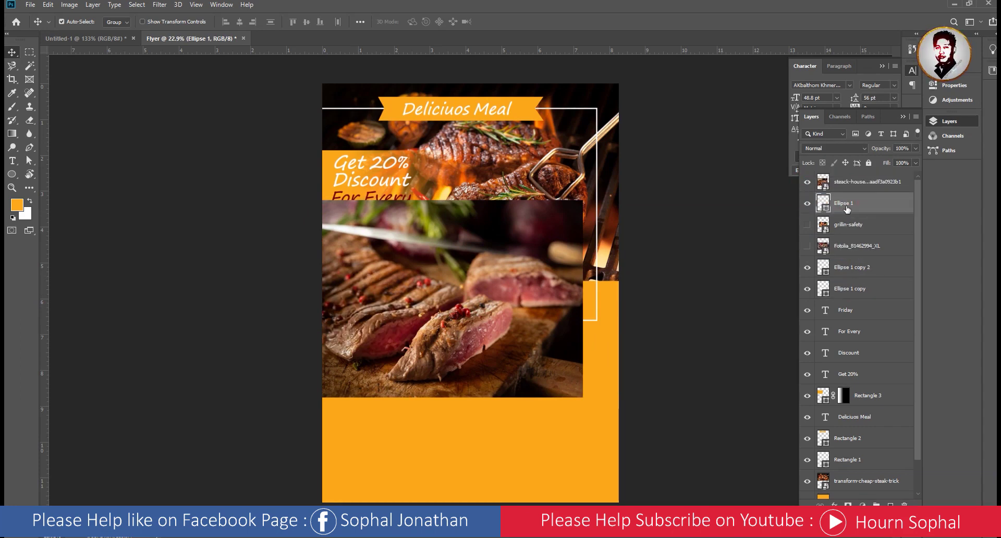
- Clip the sliced steak photo into the left circle with a clipping mask
left_click(856, 182)
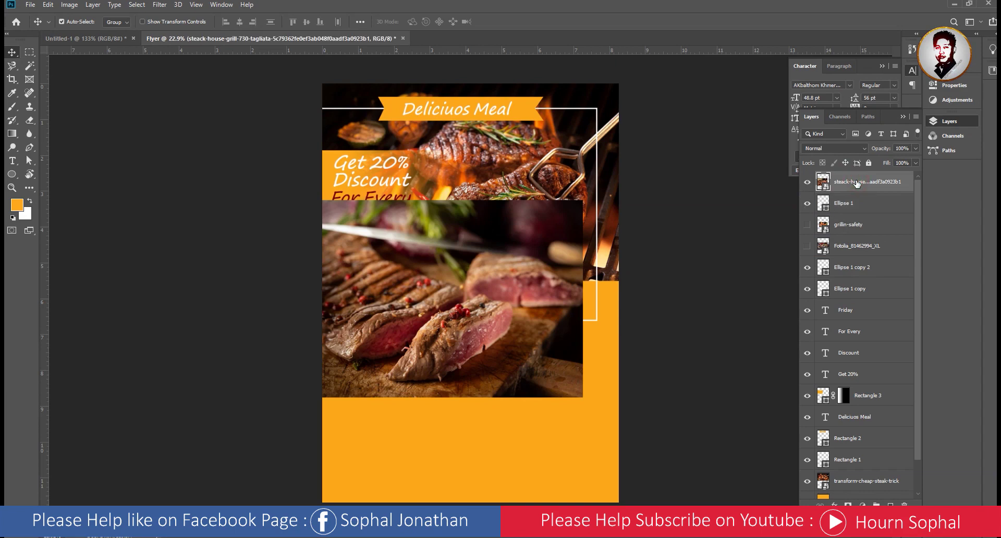
right_click(856, 182)
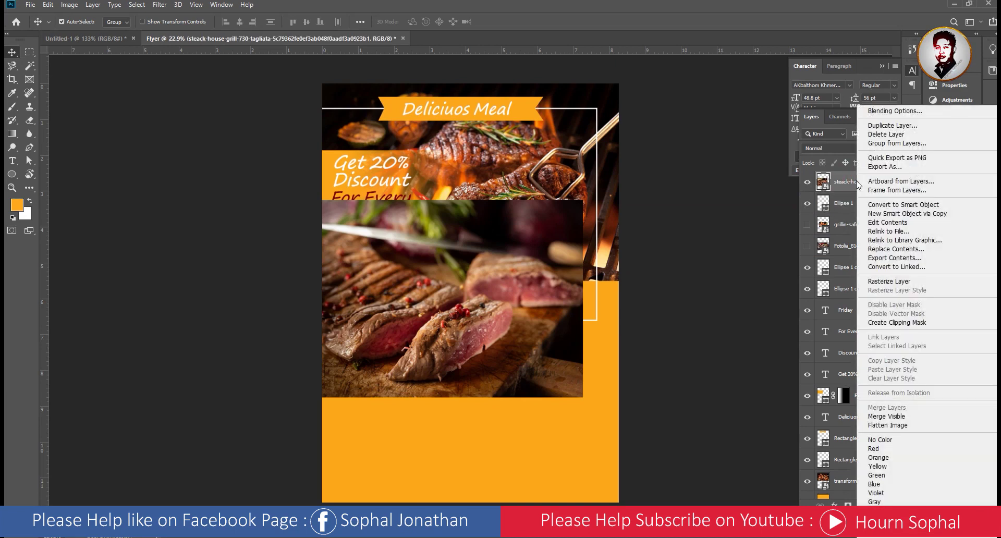
left_click(919, 322)
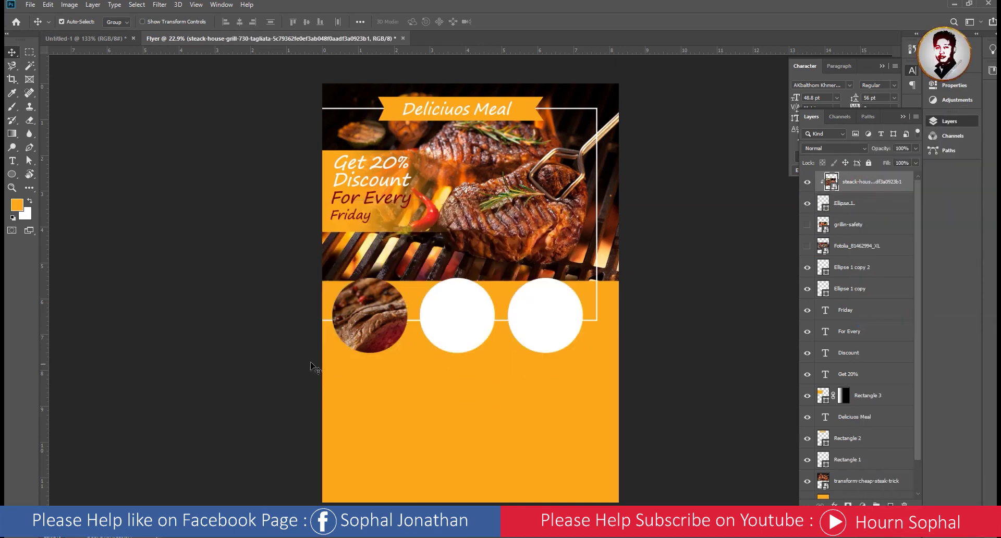
- Free Transform the steak photo down to fill the left circle, then show the grill photo
left_click(31, 5)
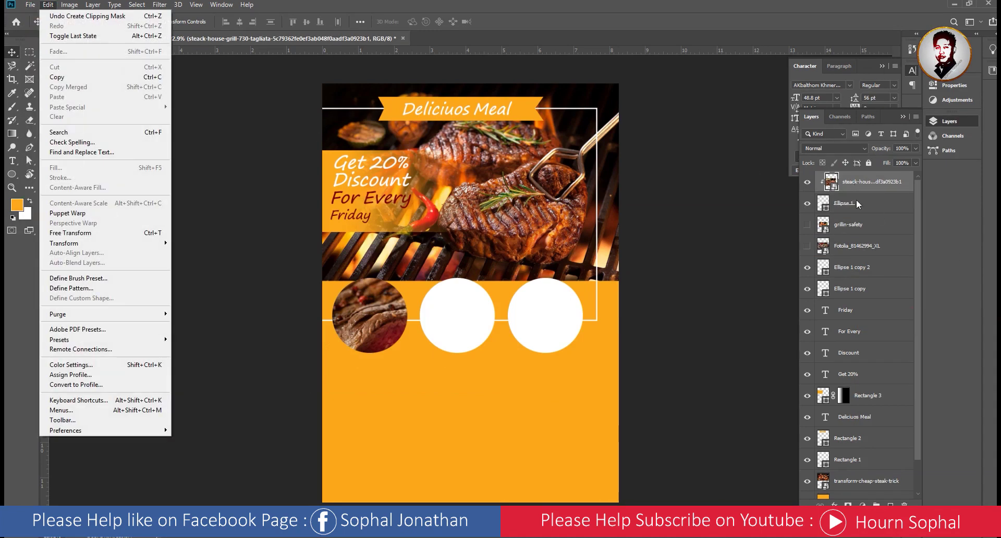
left_click(94, 233)
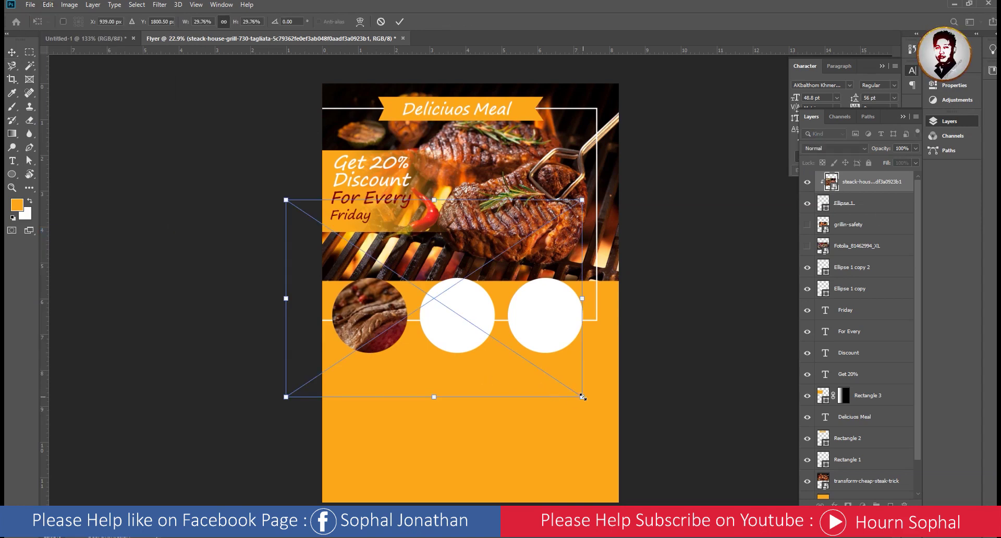
mouse_move(582, 396)
left_mouse_down()
mouse_move(484, 331)
mouse_move(409, 314)
mouse_move(420, 345)
left_mouse_up()
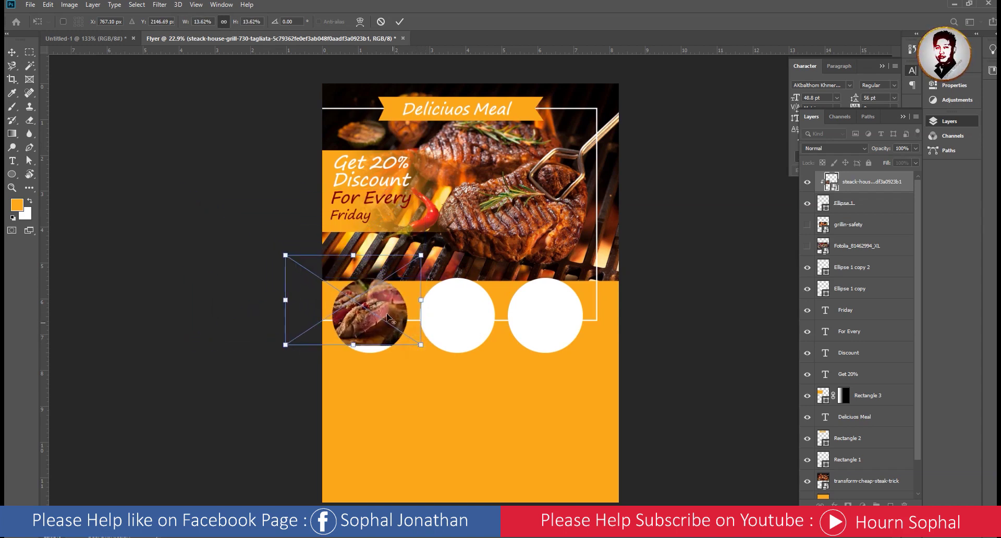
left_click_drag(389, 317, 401, 325)
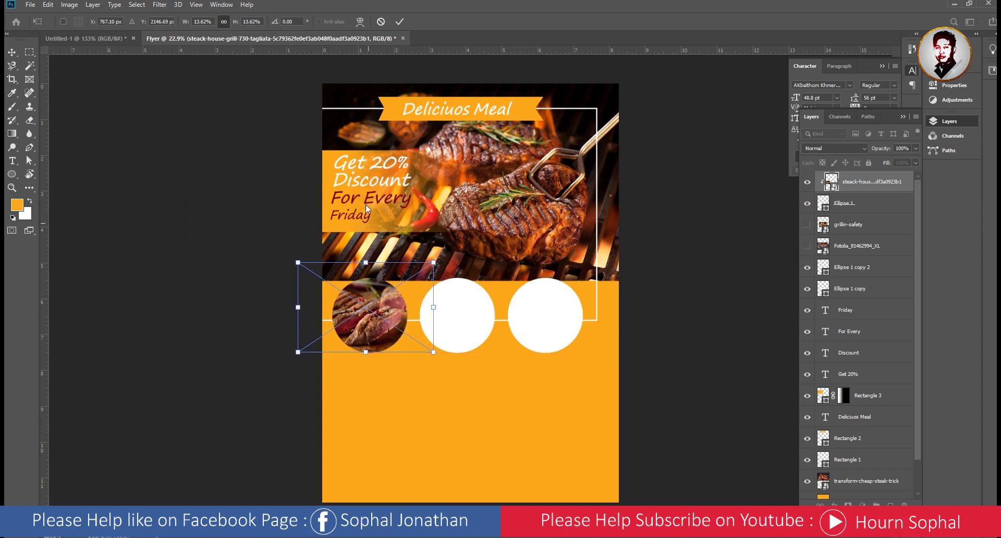
key("shift+Down")
key("shift+Down")
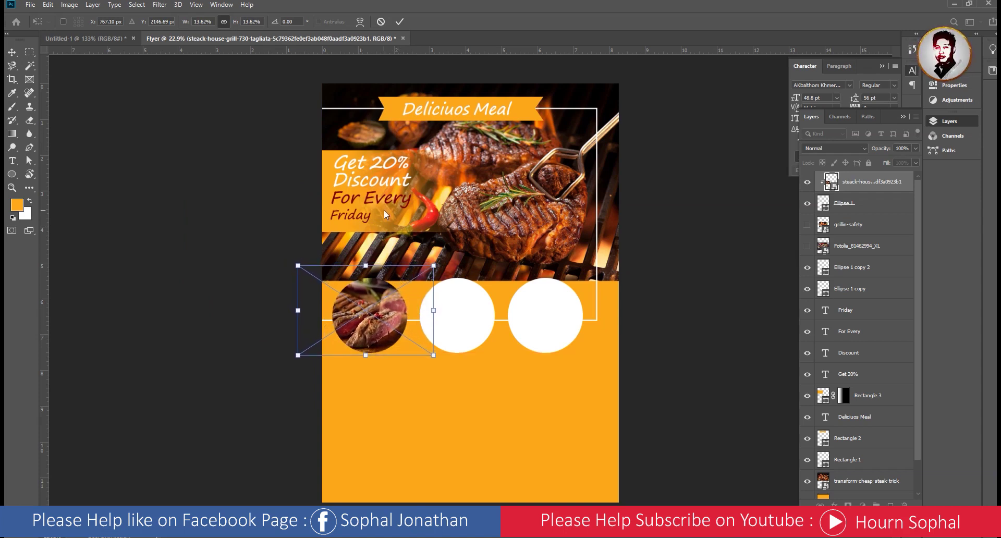
key("shift+Down")
key("shift+Down")
key("Return")
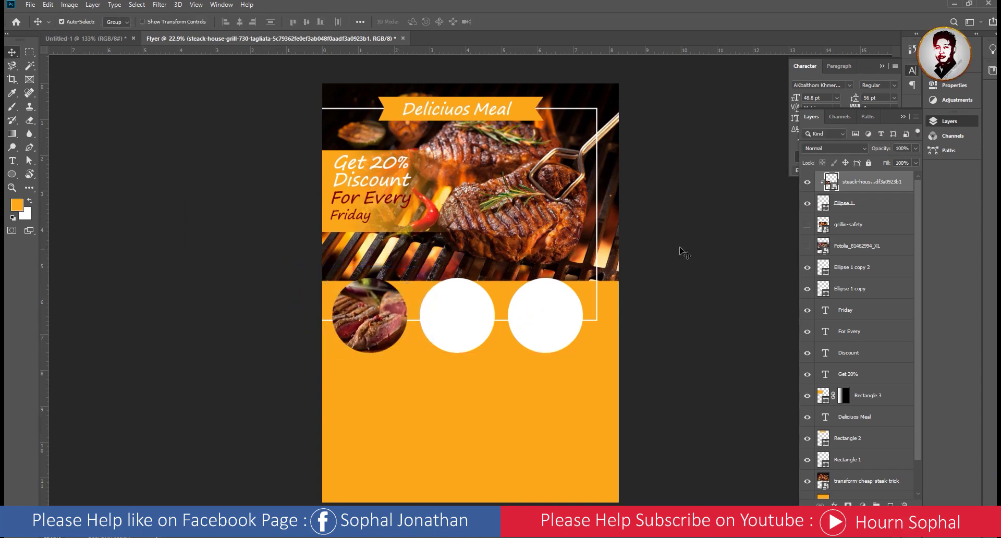
left_click(807, 226)
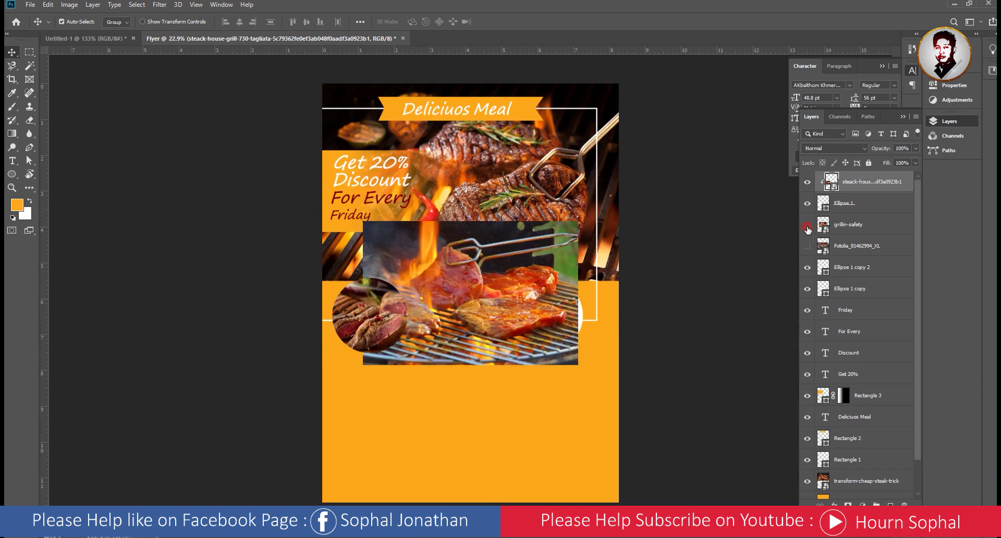
- Move the middle circle's layer, Ellipse 1 copy, directly under the grillin-safety layer
left_click(807, 227)
left_click(839, 268)
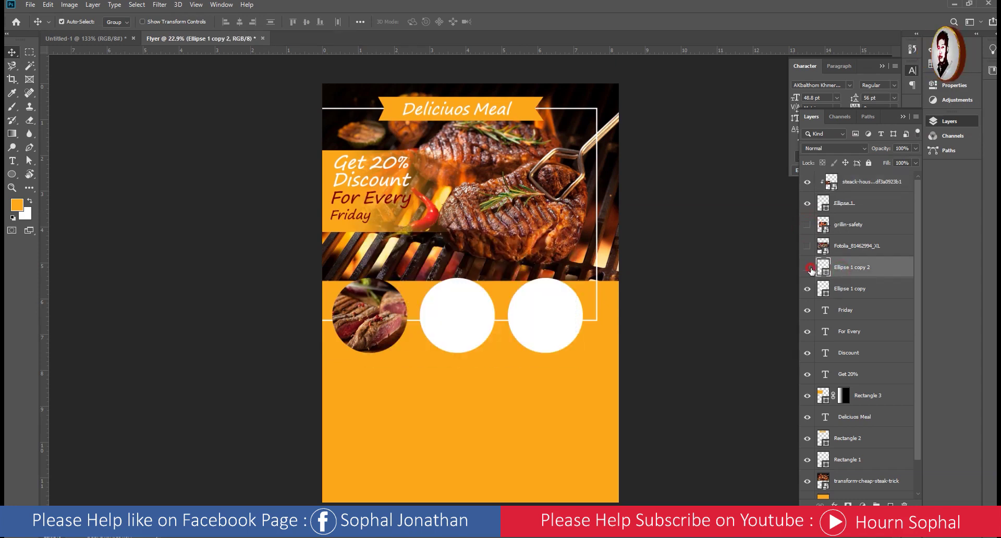
left_click(807, 268)
left_click(807, 268)
left_click_drag(849, 289, 862, 240)
- Clip the grillin-safety photo into the middle circle
left_click(807, 226)
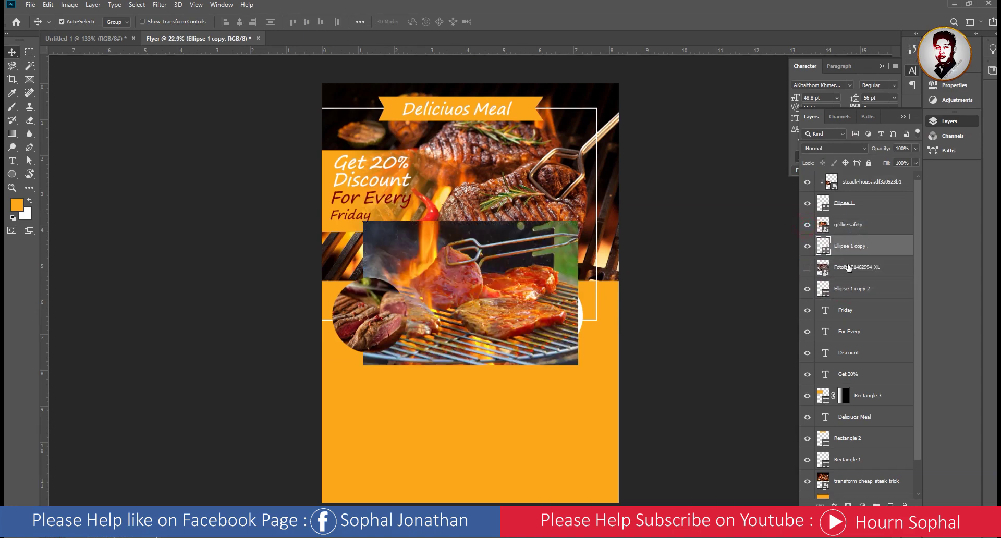
left_click(841, 226)
right_click(855, 226)
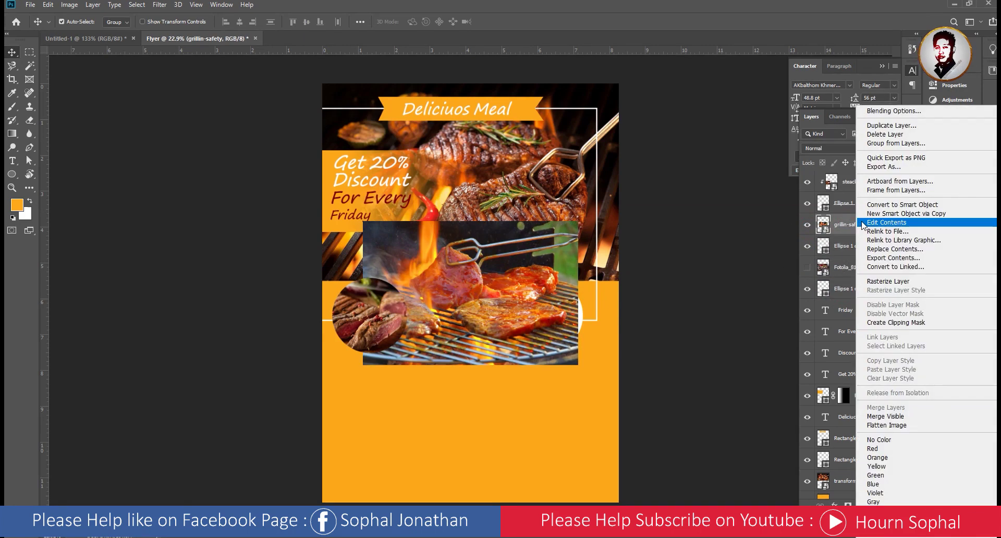
left_click(902, 322)
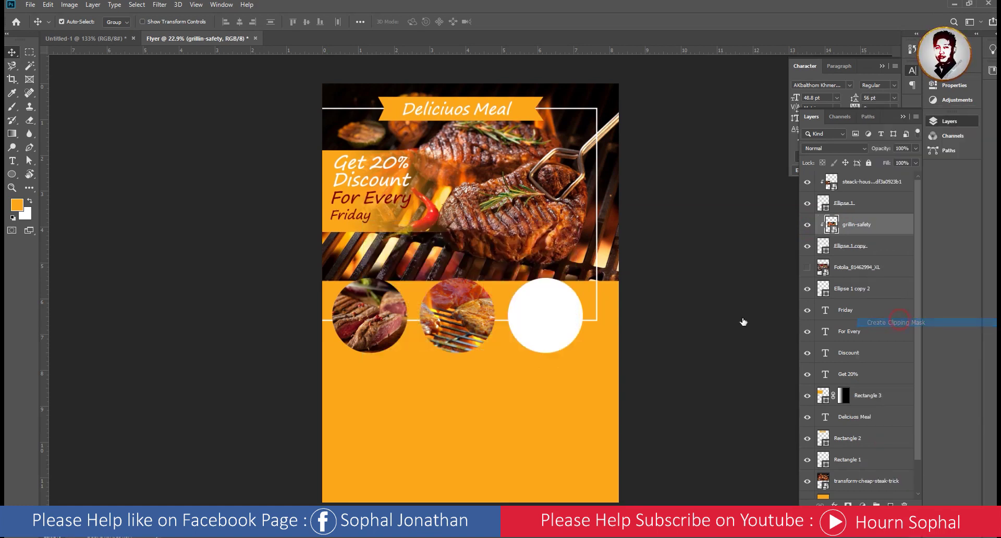
left_click(852, 248)
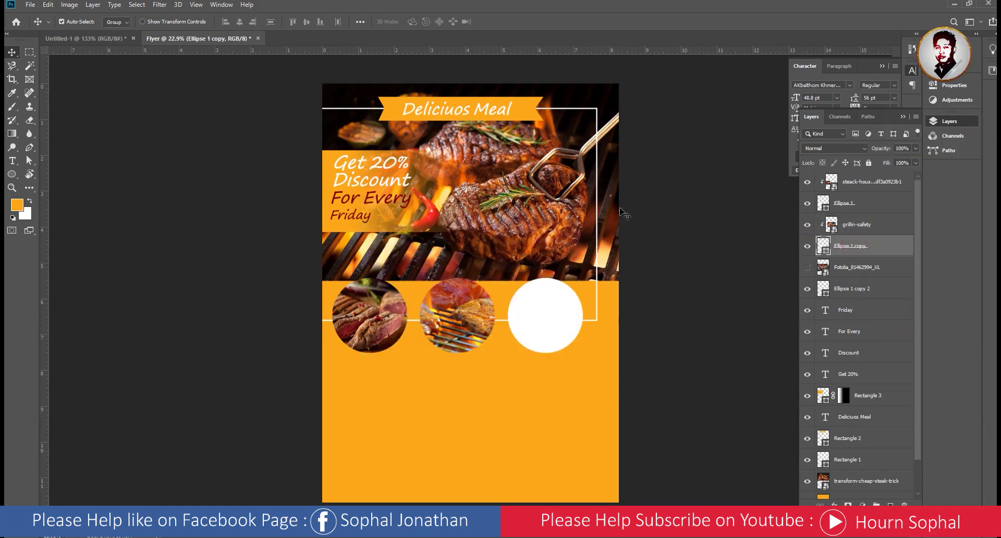
left_click(855, 226)
- Free Transform the grill photo smaller to fill the middle circle
left_click(48, 4)
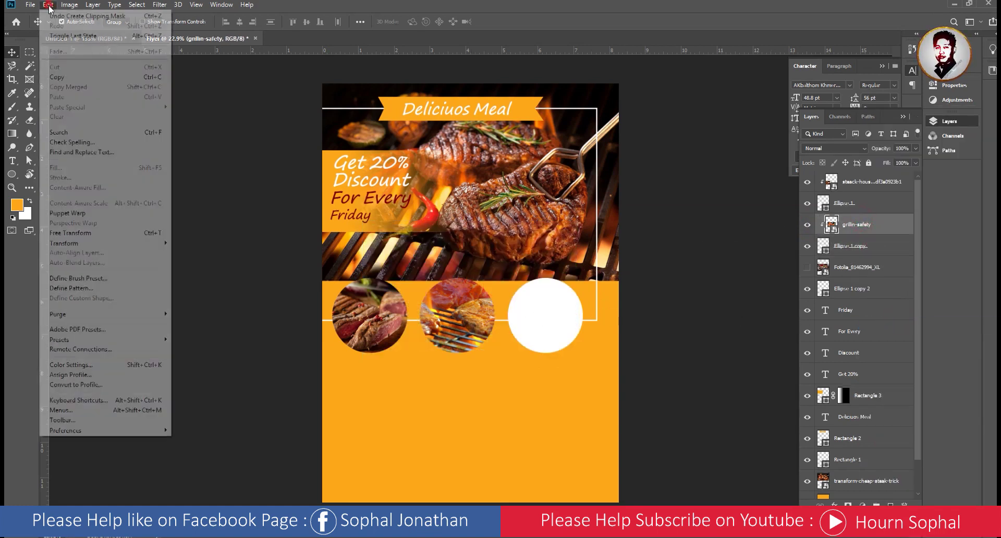
left_click(92, 233)
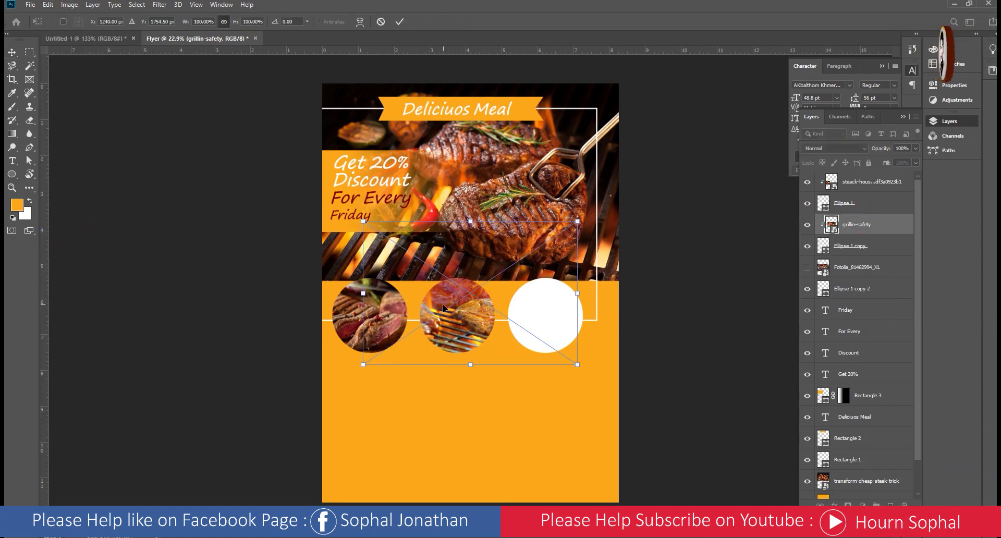
mouse_move(578, 366)
left_mouse_down()
mouse_move(507, 320)
mouse_move(487, 337)
mouse_move(518, 354)
left_mouse_up()
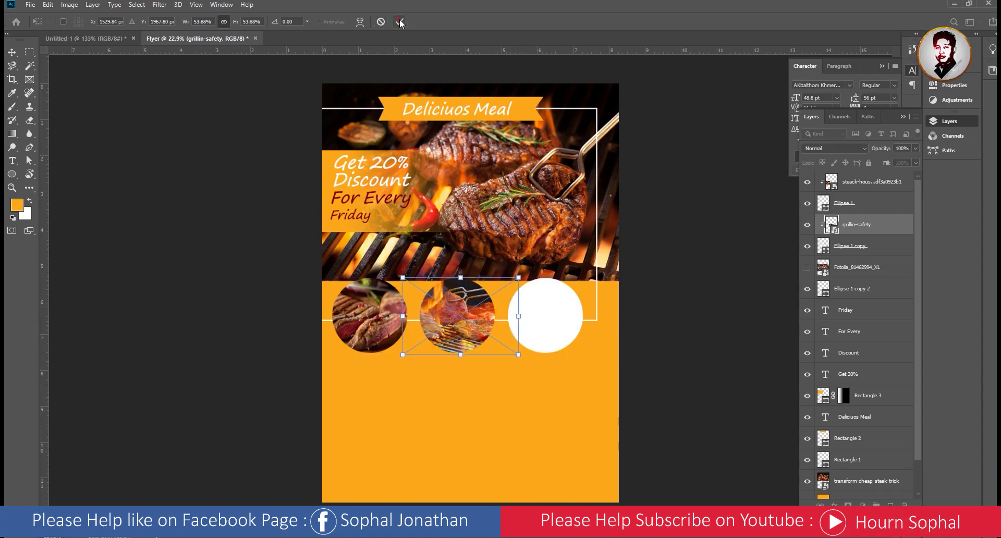
left_click(401, 23)
- Show the Fotolia_81462994_XL photo and clip it into the third circle
left_click(841, 266)
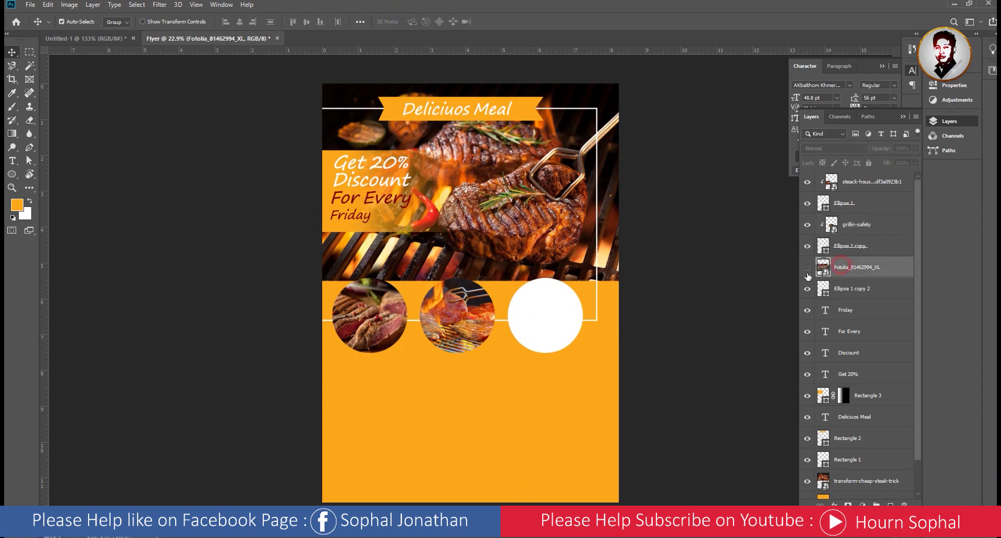
left_click(807, 268)
left_click(807, 268)
left_click(847, 289)
left_click(859, 269)
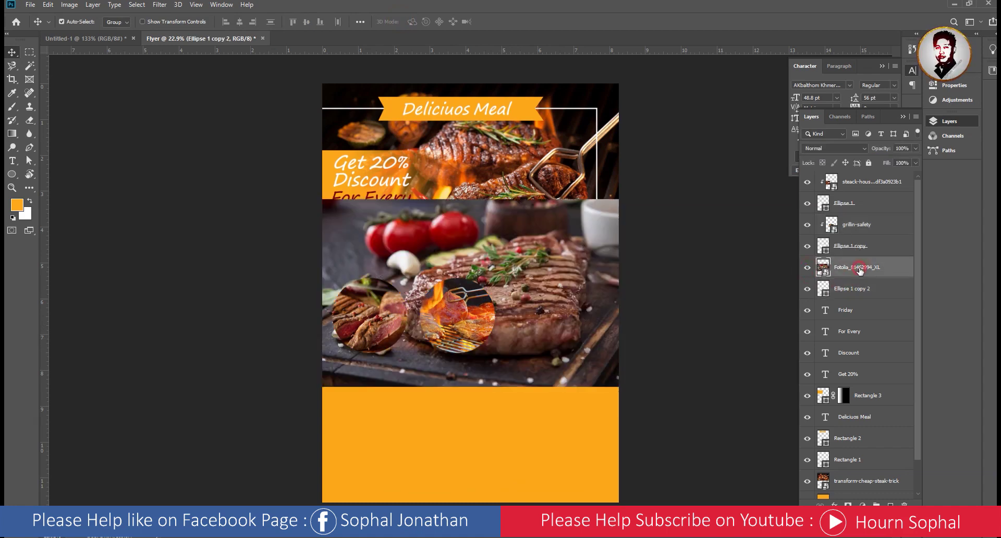
right_click(859, 269)
left_click(782, 321)
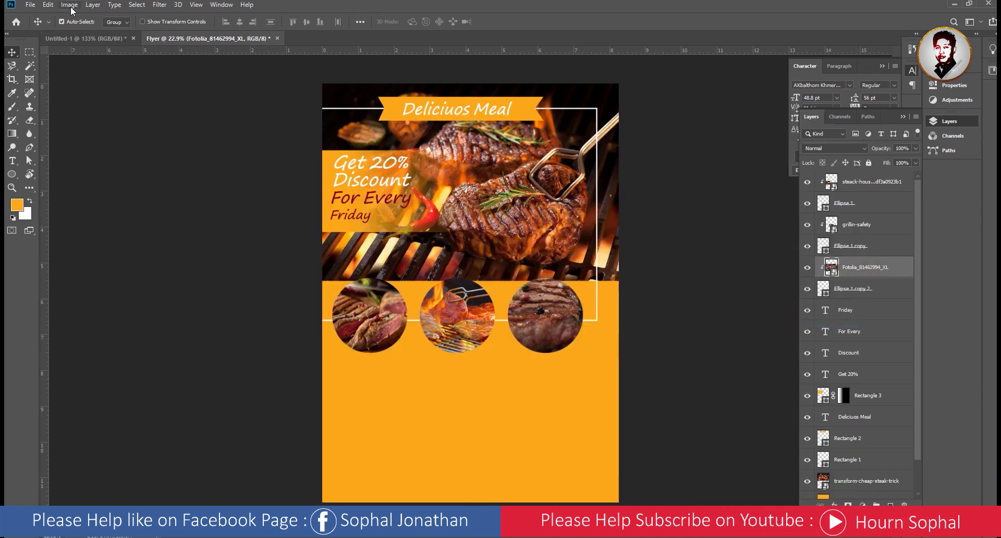
- Free Transform the steak-on-board photo to scale and position it over the right circle
left_click(48, 5)
left_click(70, 232)
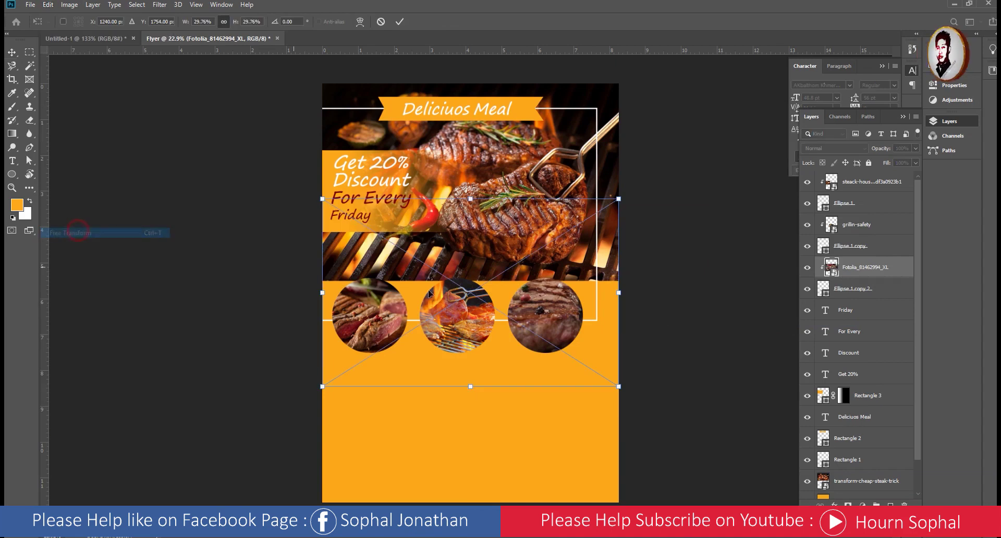
mouse_move(583, 379)
left_mouse_down()
mouse_move(659, 406)
mouse_move(595, 359)
mouse_move(613, 355)
mouse_move(573, 346)
left_mouse_up()
key("Return")
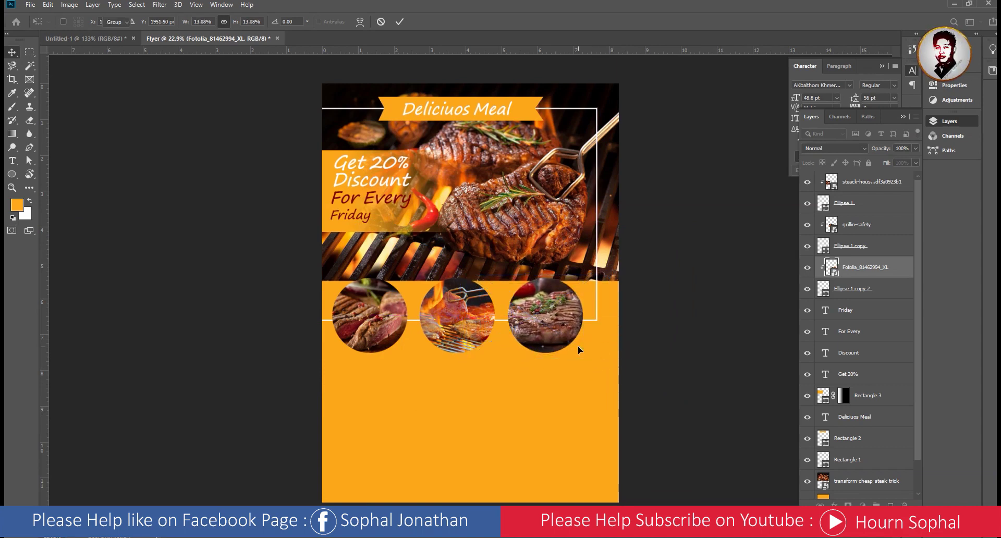
- Select Ellipse 1 and add a white Stroke layer style
left_click(89, 42)
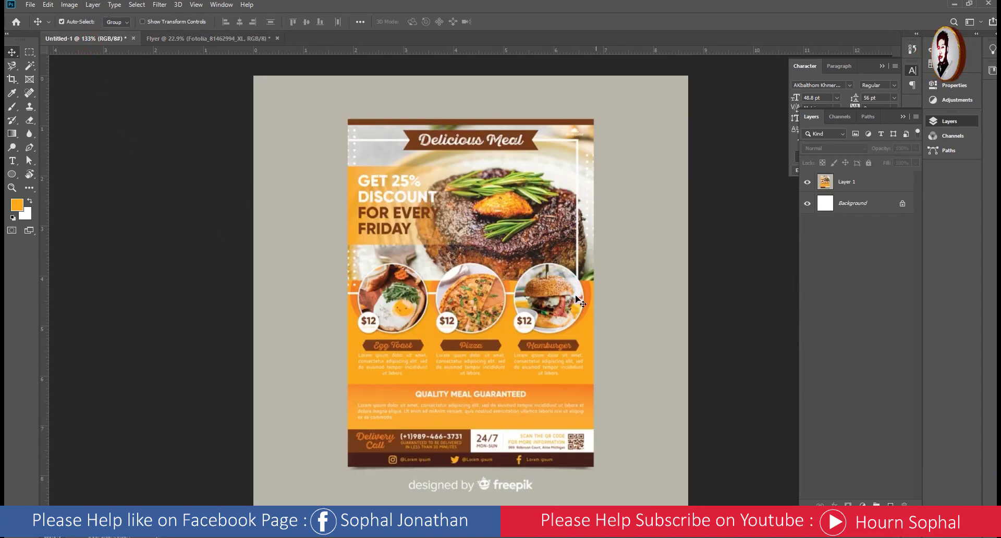
left_click(226, 41)
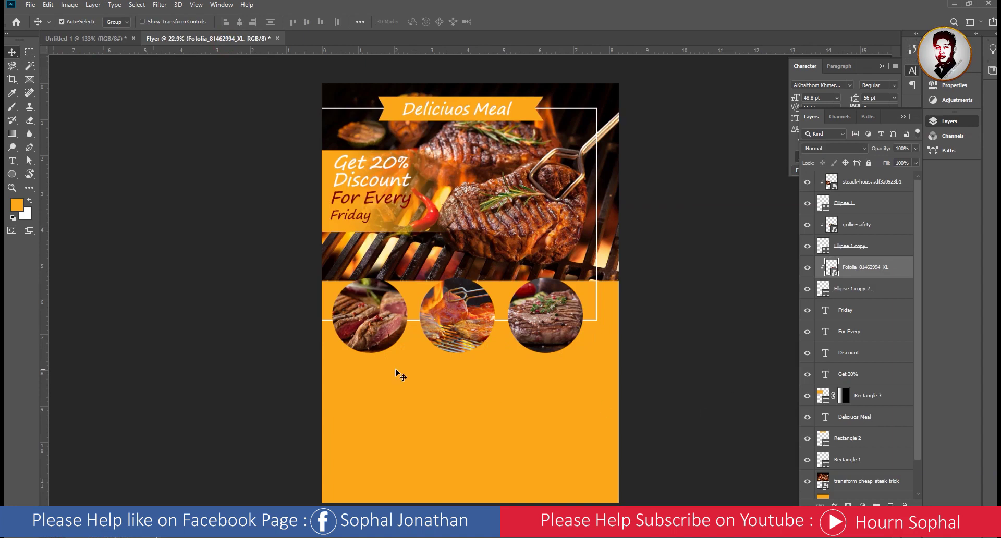
left_click(370, 322)
left_click(854, 203)
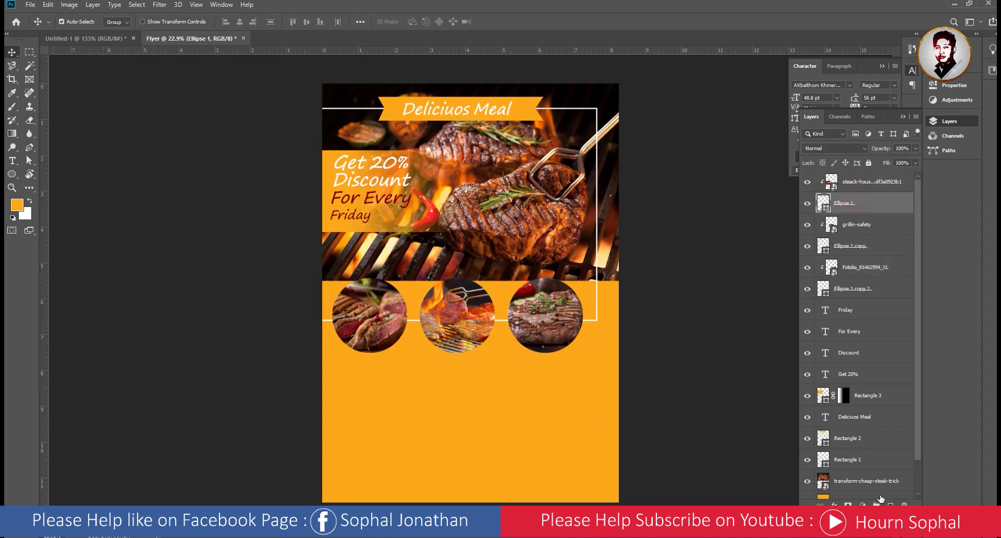
left_click(807, 204)
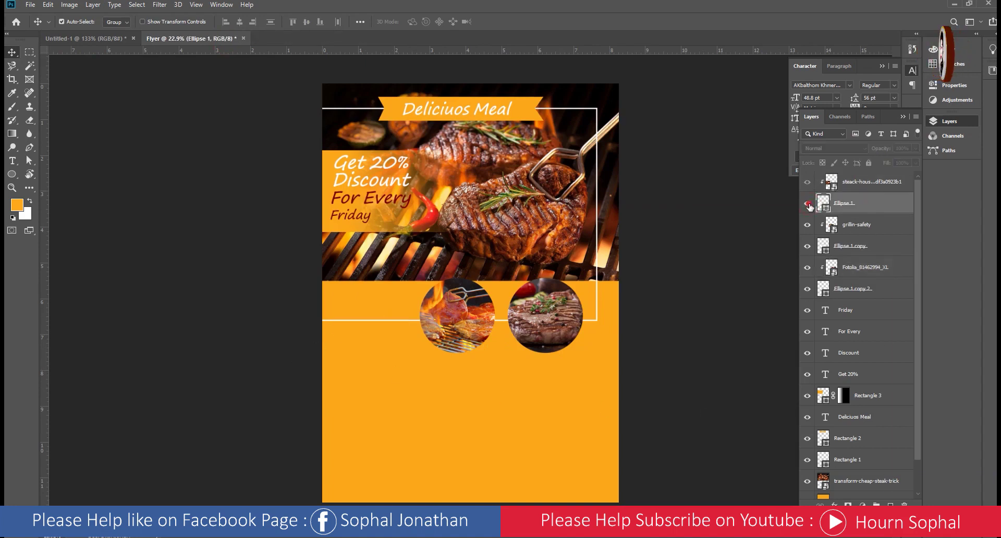
left_click(807, 203)
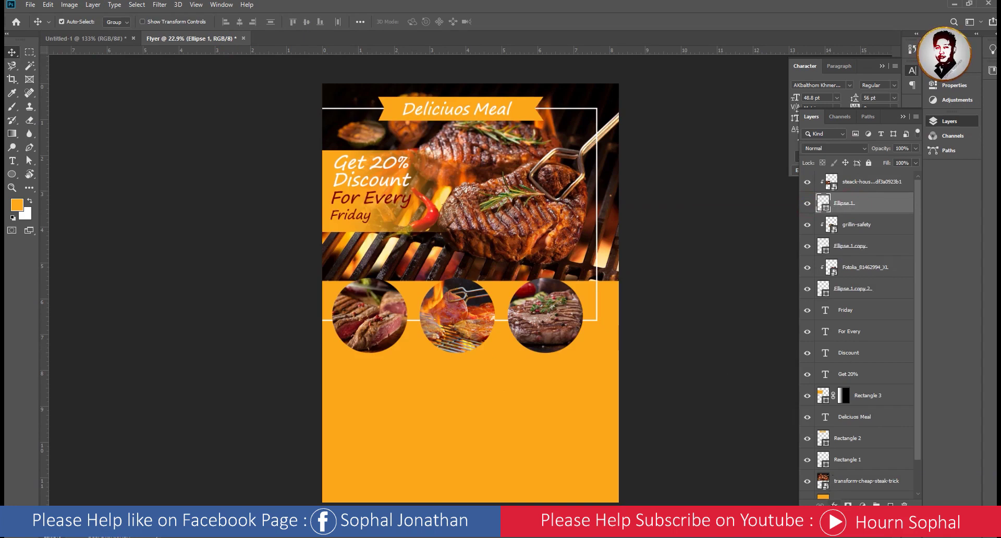
left_click(834, 505)
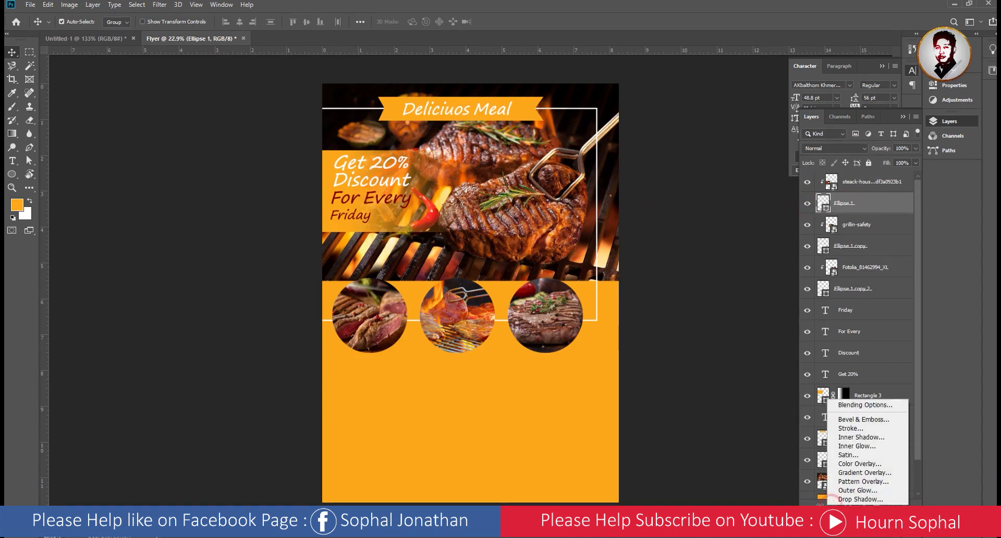
left_click(849, 428)
left_click(726, 155)
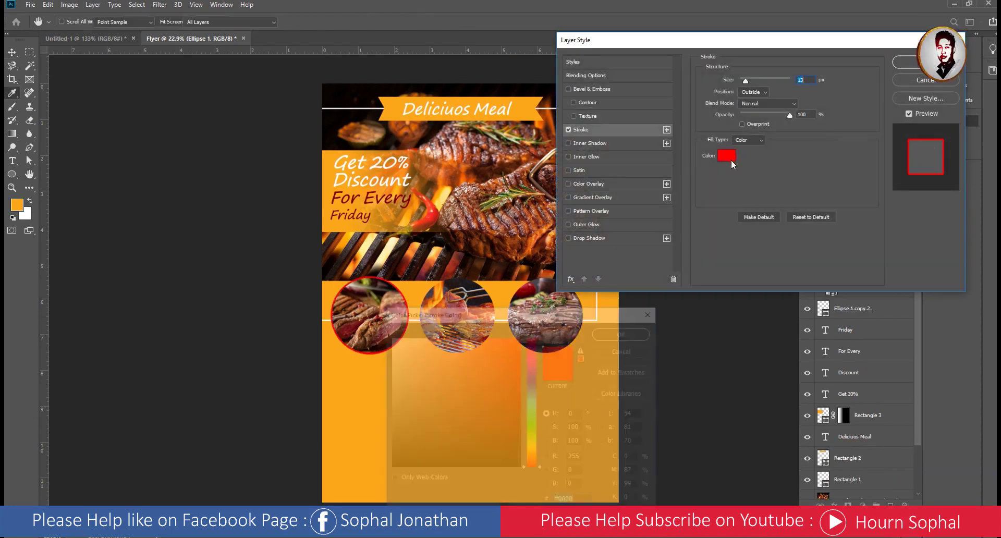
left_click(389, 337)
left_click(623, 333)
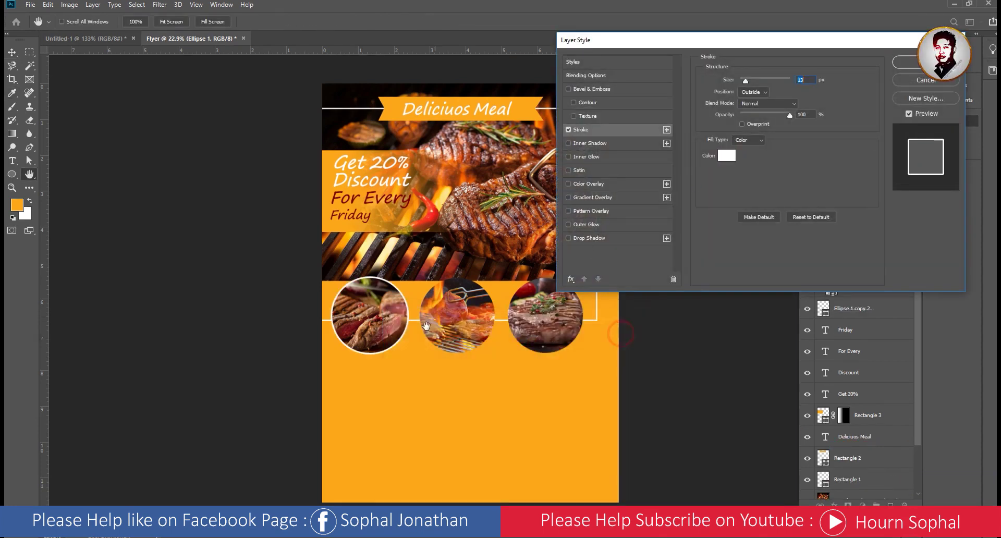
- Add an Overlay drop shadow at 100% opacity, distance 21, size 38, and apply
left_click(569, 237)
left_click(603, 239)
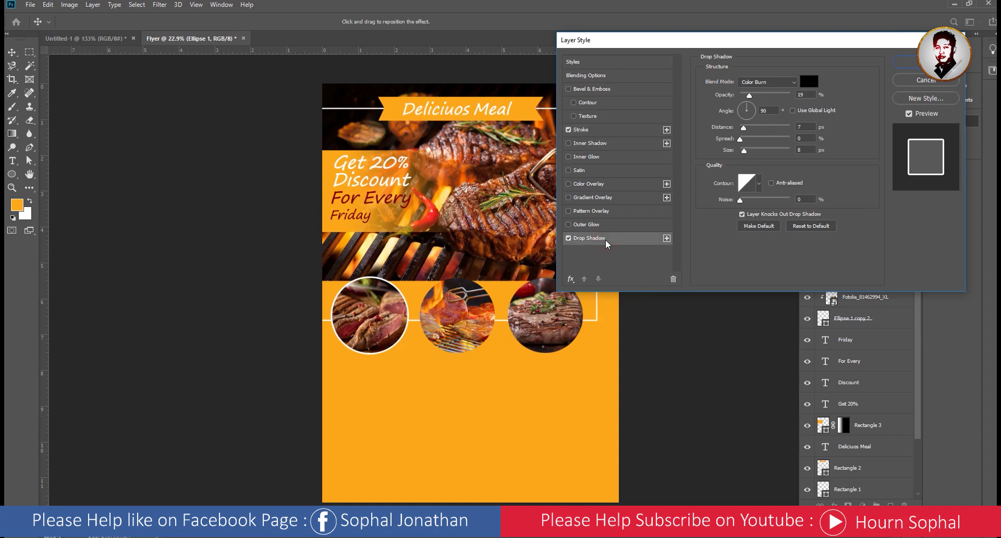
left_click(766, 82)
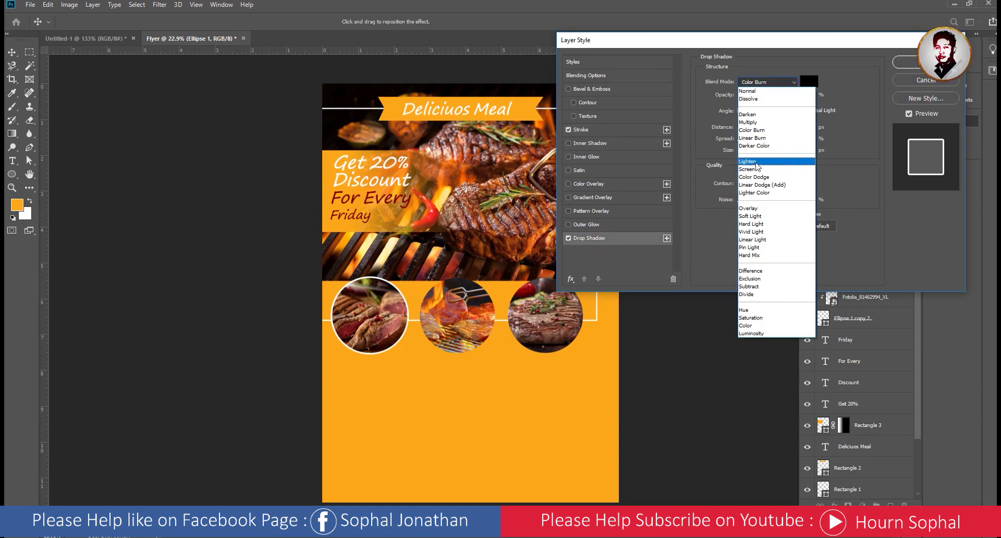
left_click(751, 208)
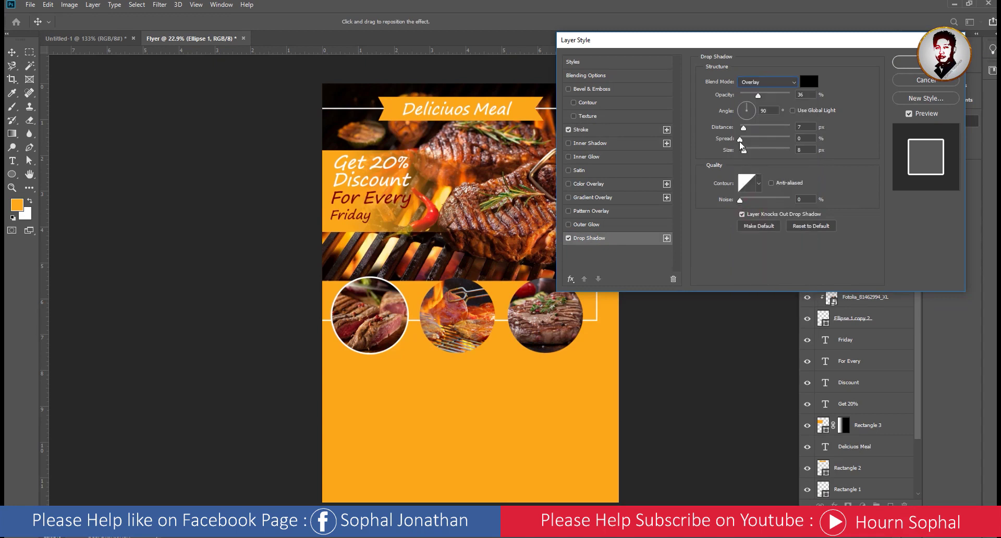
mouse_move(744, 127)
left_mouse_down()
mouse_move(771, 153)
mouse_move(751, 154)
left_mouse_up()
left_click_drag(758, 97, 820, 73)
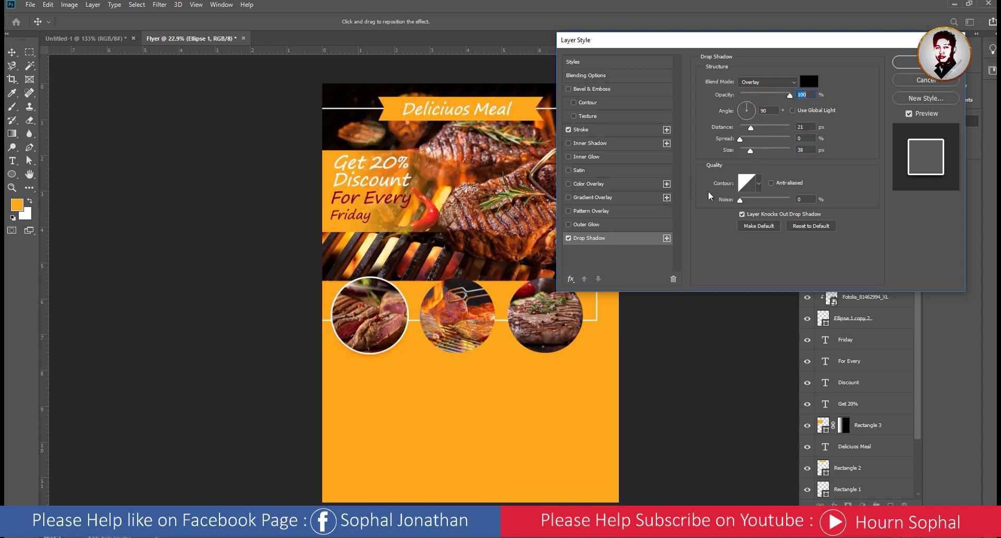
left_click(909, 64)
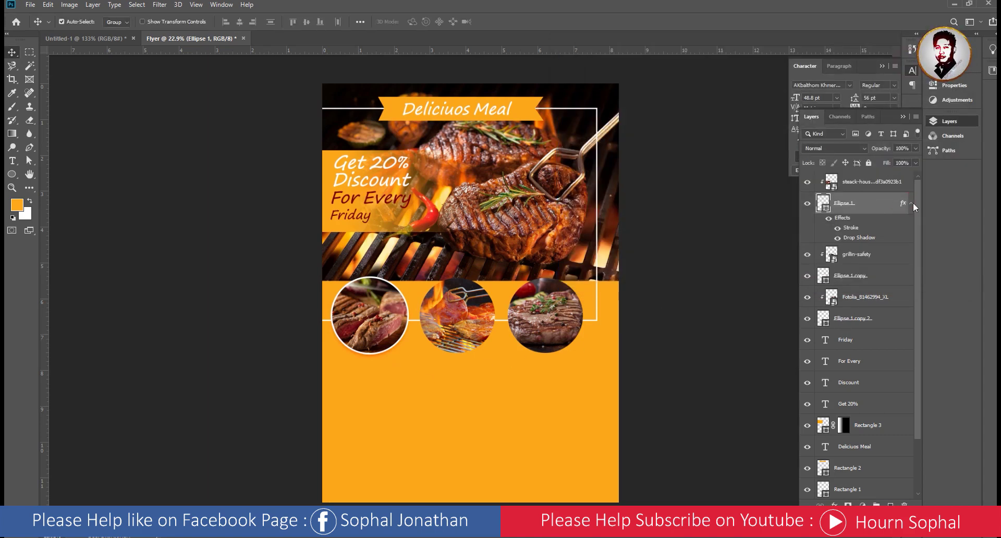
- Copy Ellipse 1's layer style
right_click(903, 204)
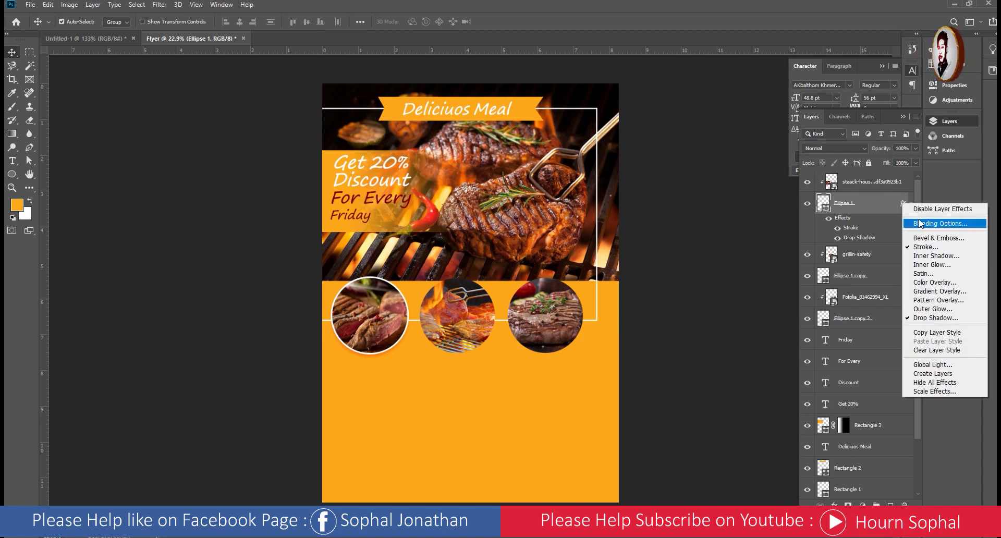
left_click(903, 206)
right_click(903, 206)
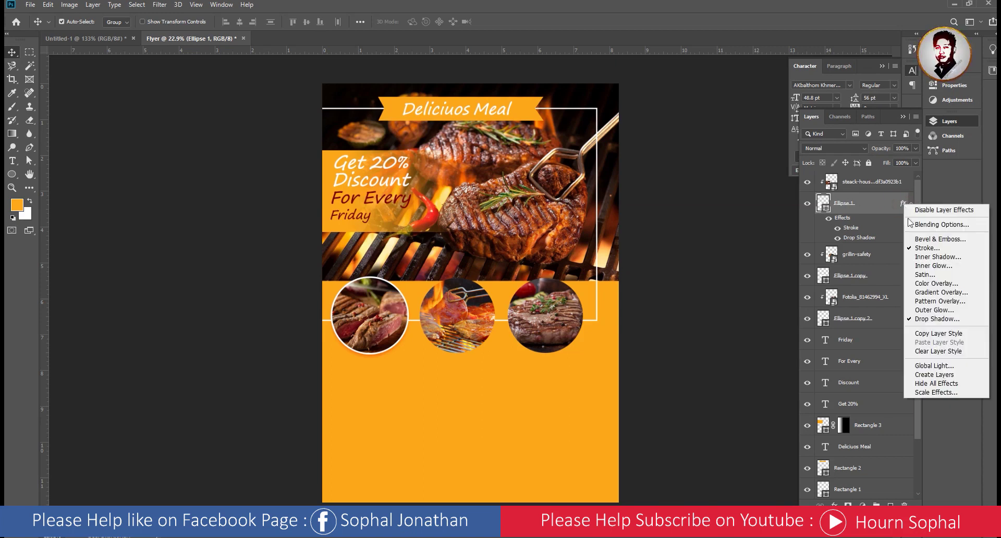
left_click(927, 335)
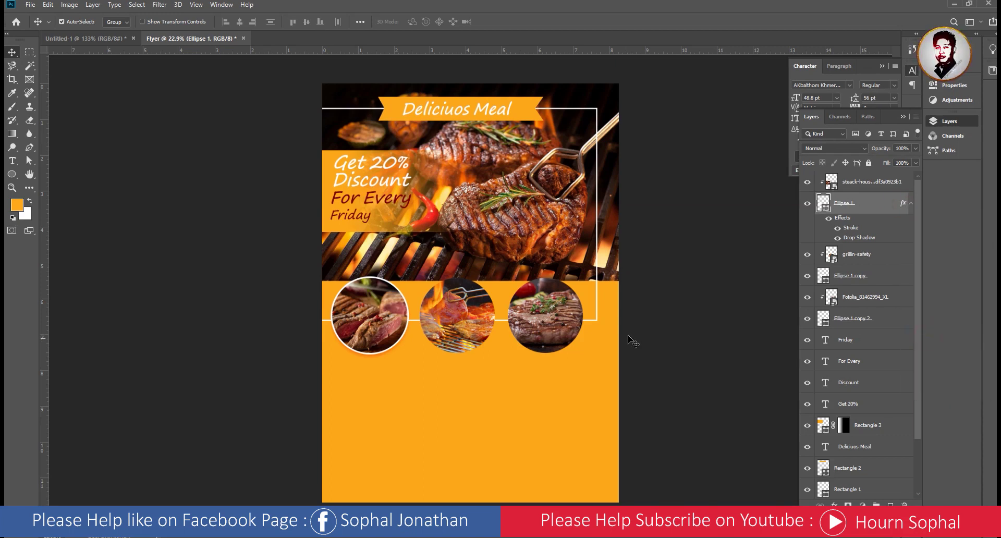
- Paste the layer style onto the middle and right circle copy layers
left_click(851, 279)
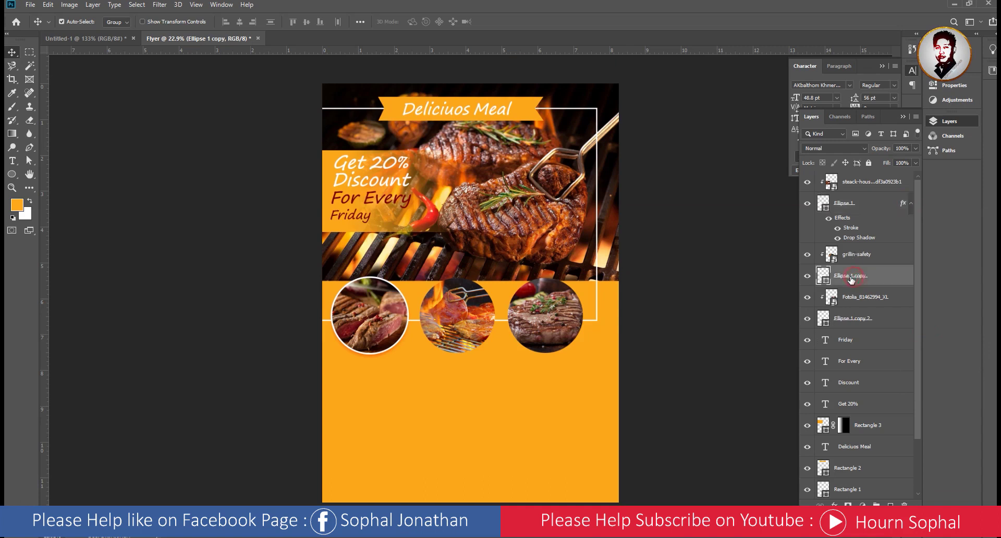
right_click(853, 276)
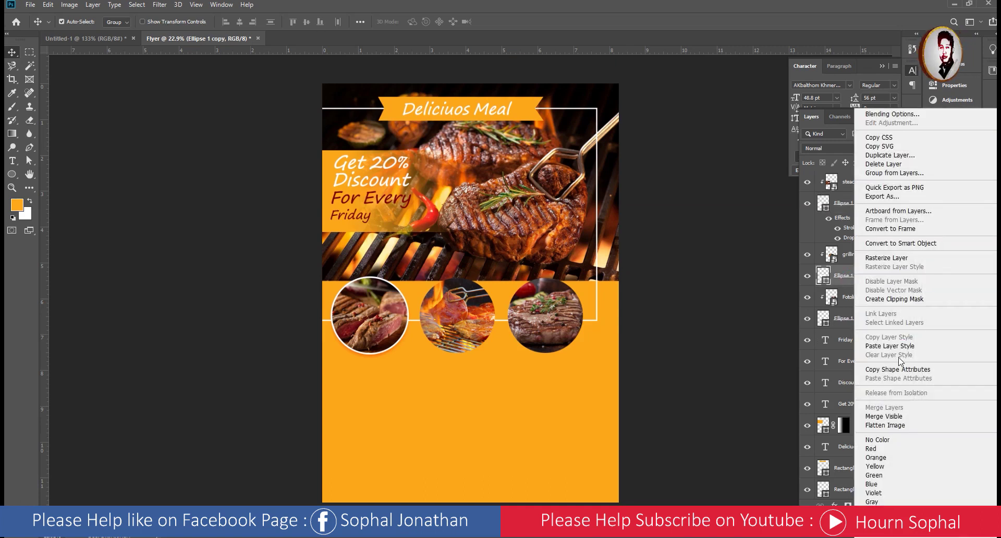
left_click(896, 347)
left_click(853, 353)
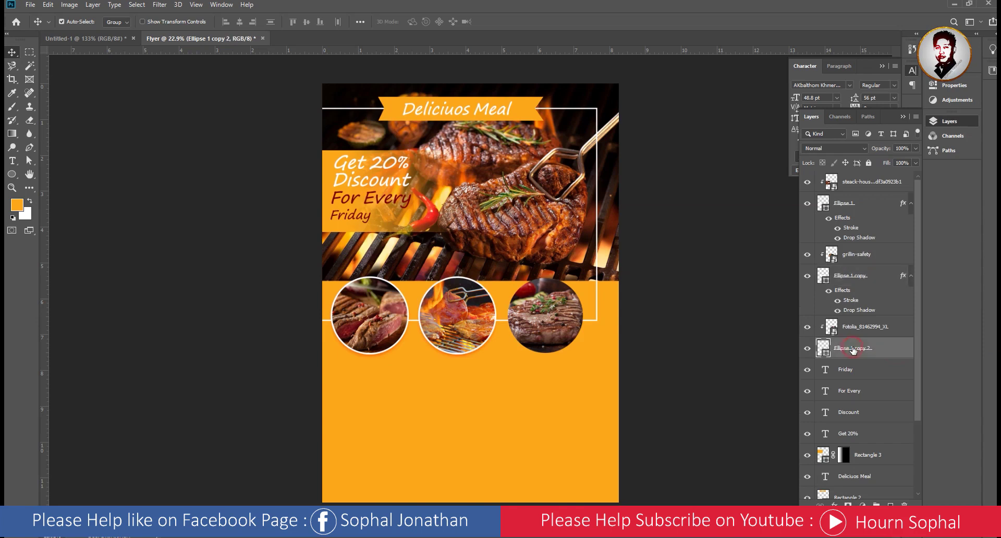
right_click(856, 353)
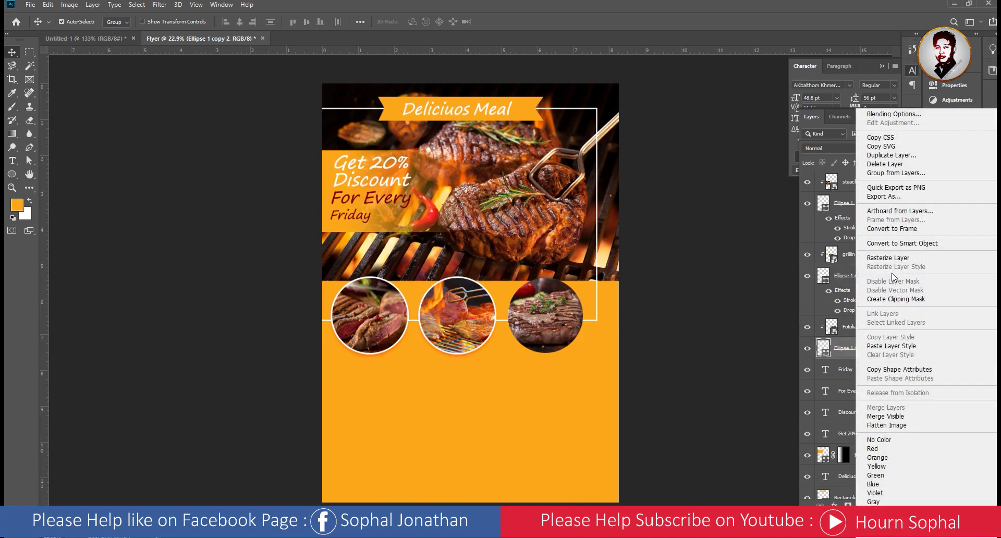
left_click(891, 346)
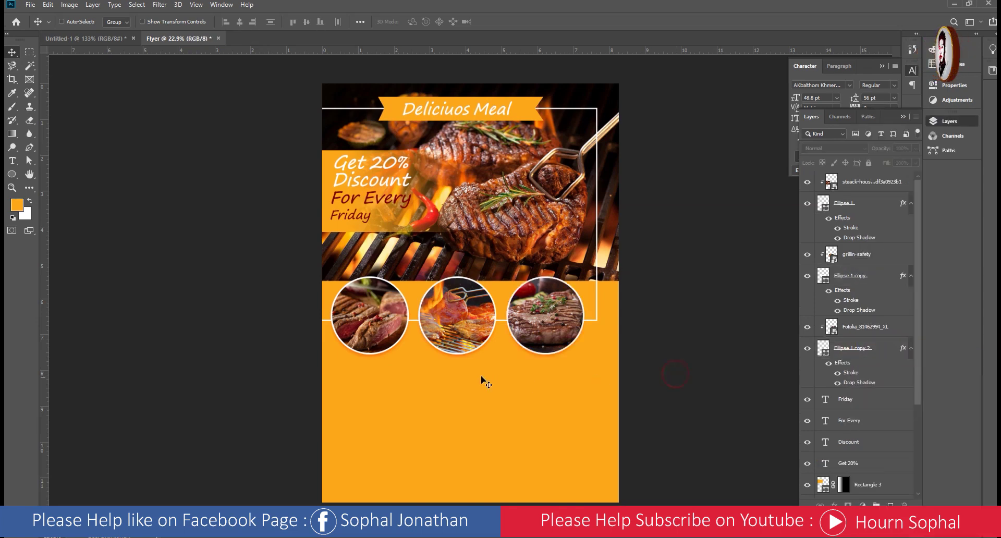
key("ctrl+minus")
scroll(475, 342, "up", 3)
scroll(477, 336, "up", 3)
scroll(479, 331, "down", 2)
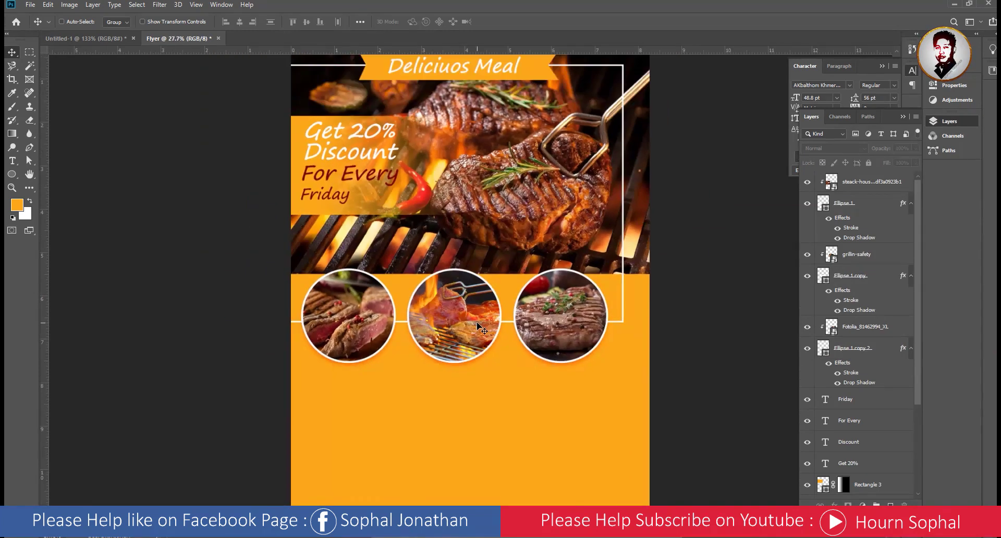
left_click(111, 39)
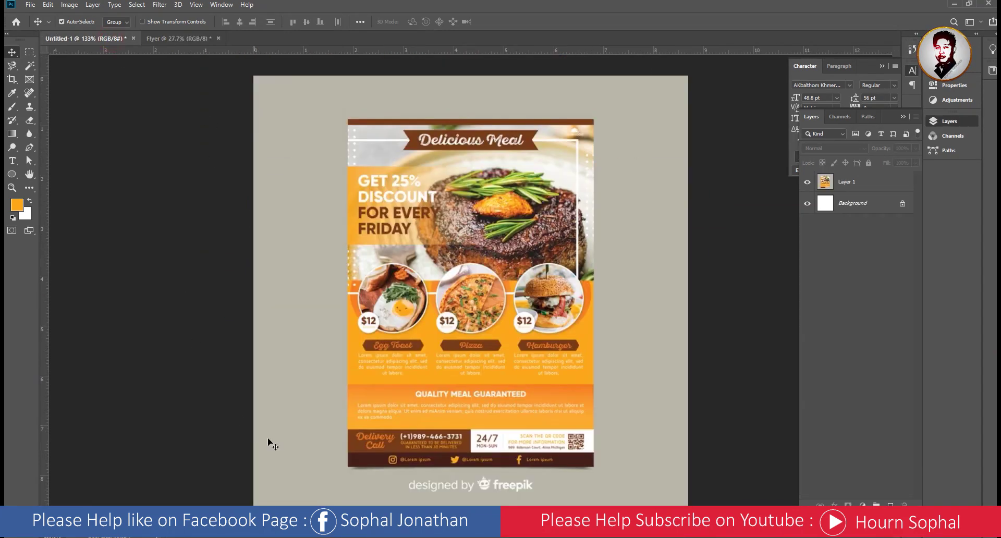
left_click(177, 39)
scroll(344, 381, "up", 2)
scroll(365, 373, "down", 1)
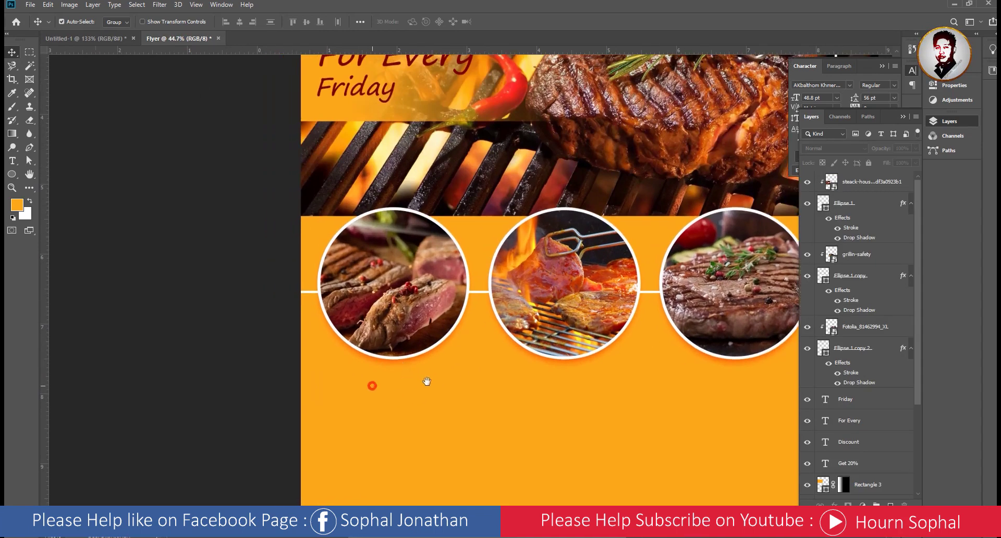
scroll(396, 369, "down", 1)
scroll(399, 360, "down", 1)
scroll(417, 359, "up", 1)
scroll(458, 367, "up", 1)
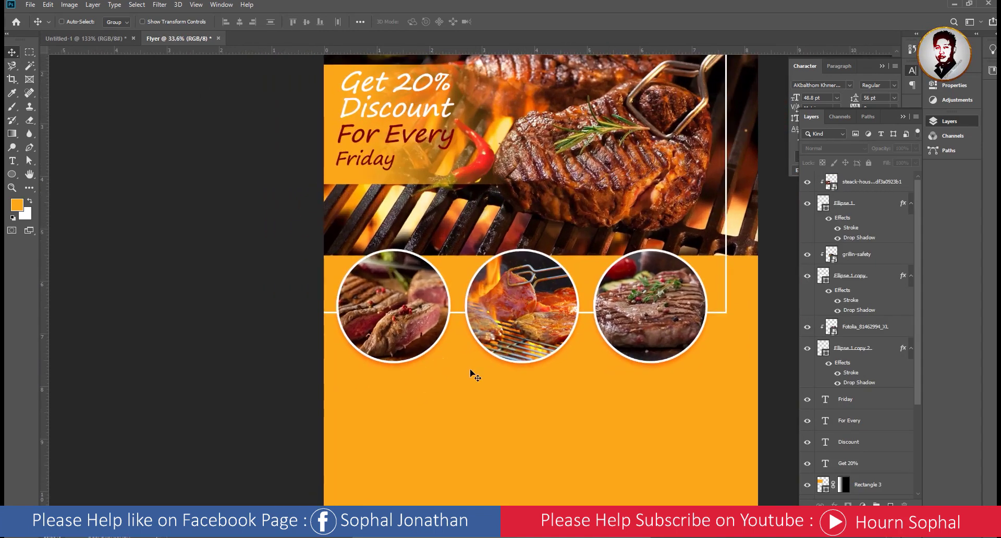
scroll(516, 425, "up", 1)
scroll(498, 414, "down", 1)
scroll(490, 406, "down", 1)
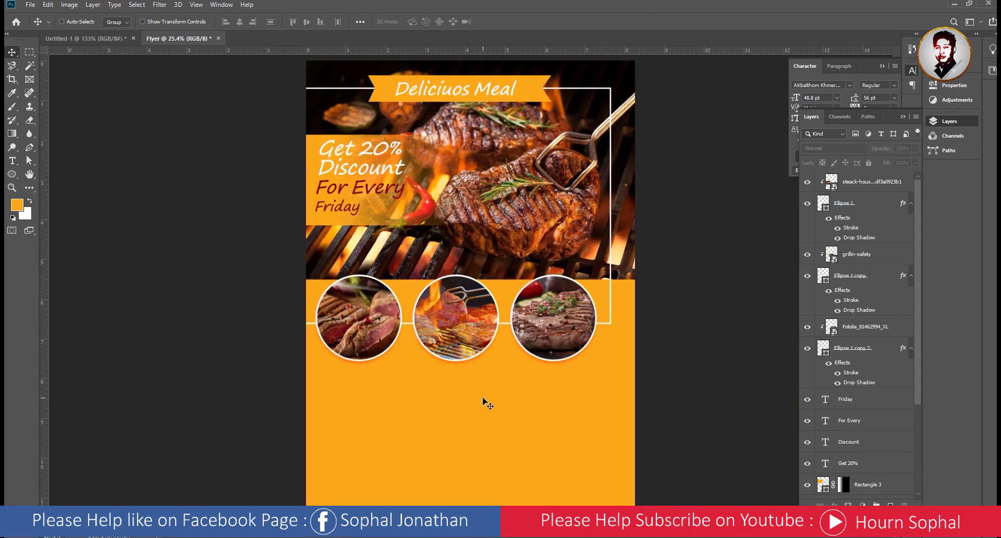
- Draw a small 287 × 287 px white circle at the first food circle's lower left
left_click(905, 120)
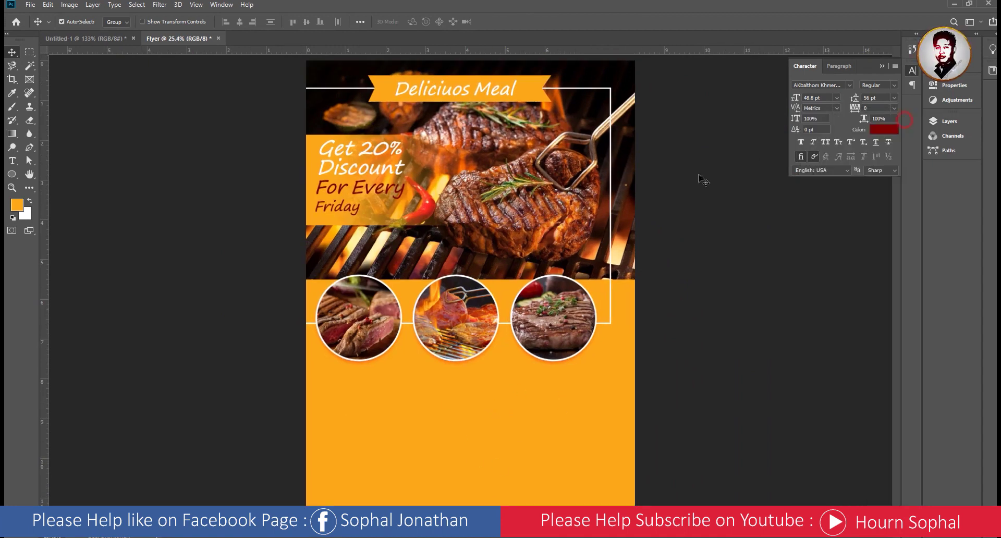
left_click(13, 174)
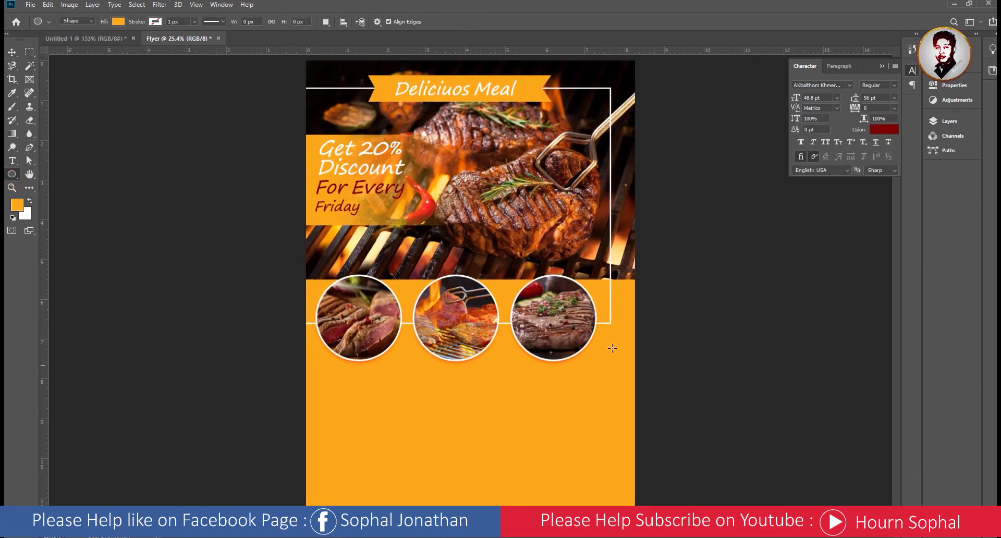
left_click(964, 122)
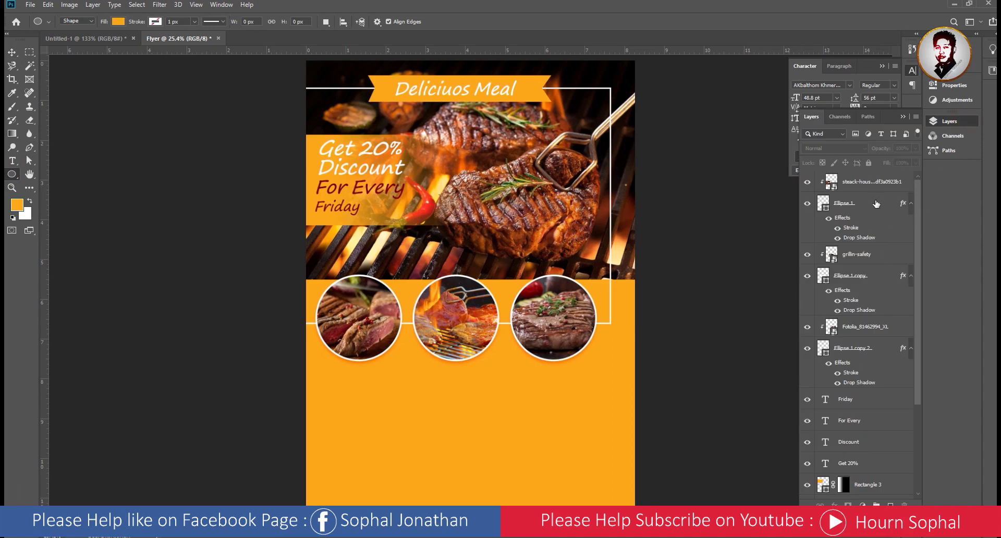
left_click_drag(318, 336, 356, 377)
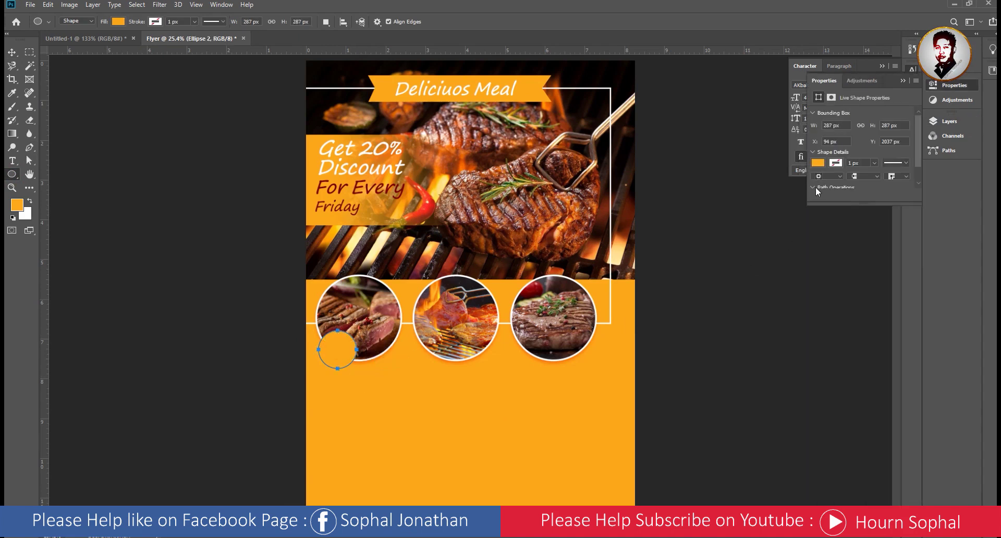
left_click(818, 163)
left_click(819, 218)
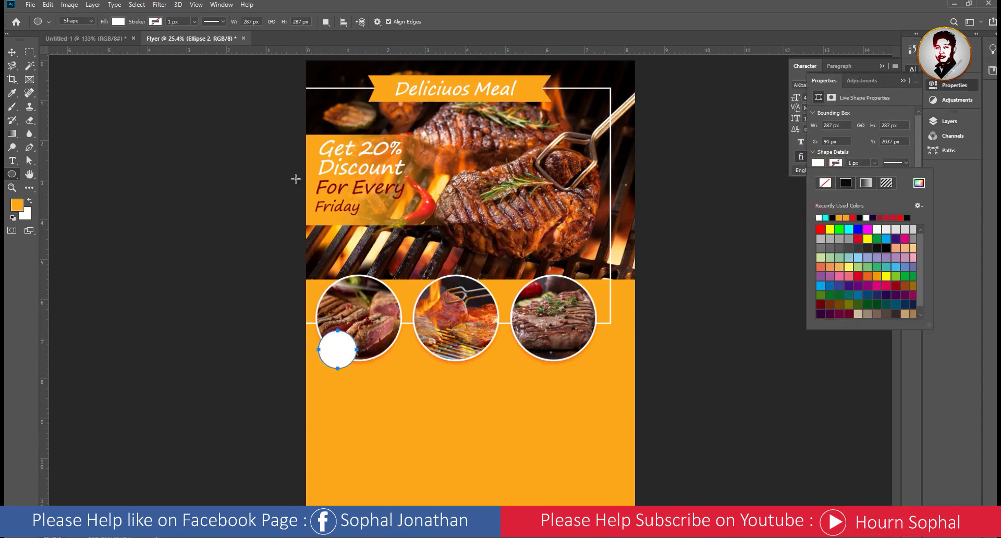
left_click(12, 53)
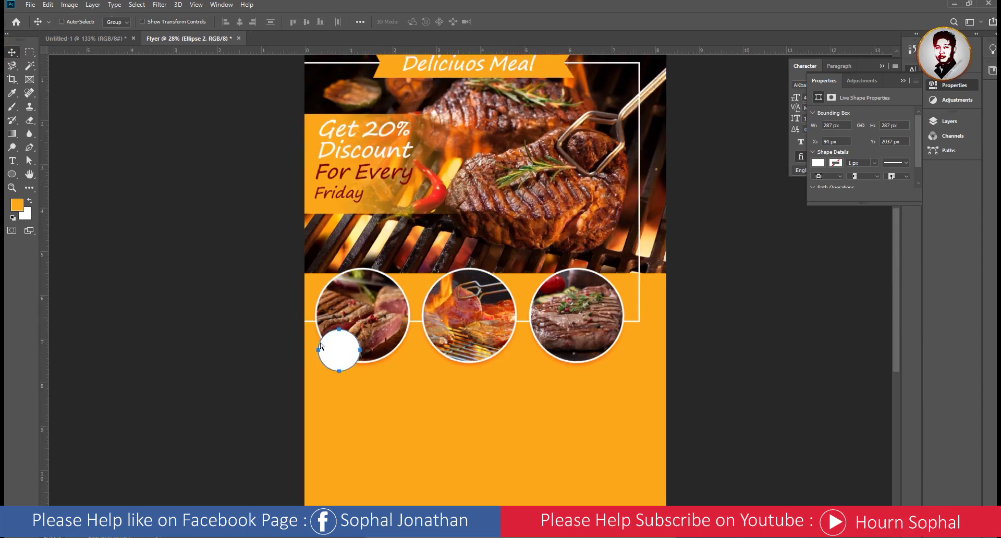
- Start a placeholder "Lorem Ipsum" text layer below the small circle
scroll(336, 347, "up", 5)
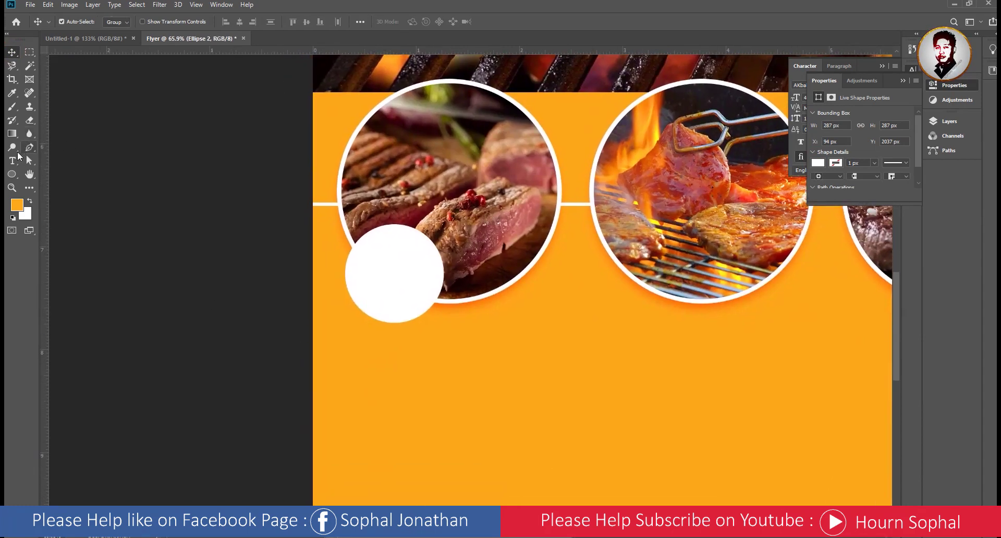
left_click(12, 160)
left_click(469, 380)
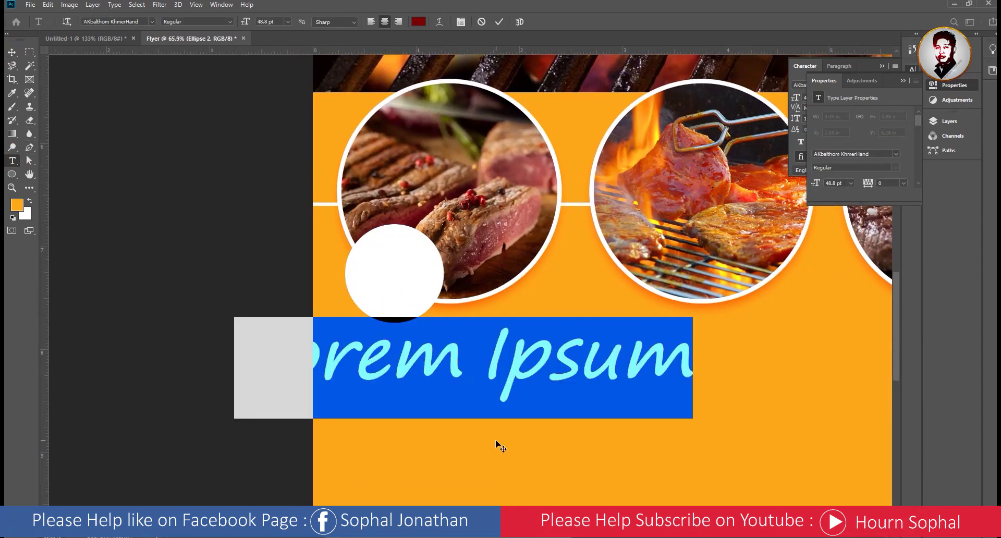
- Change the price text below the small white circle to 20, select it, and open the font list
type("12")
key("ctrl+a")
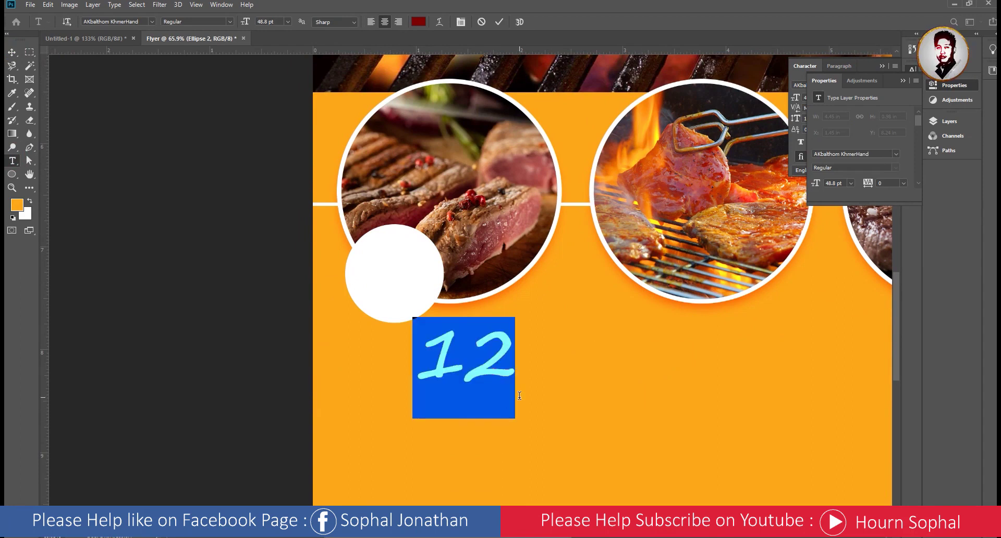
type("20")
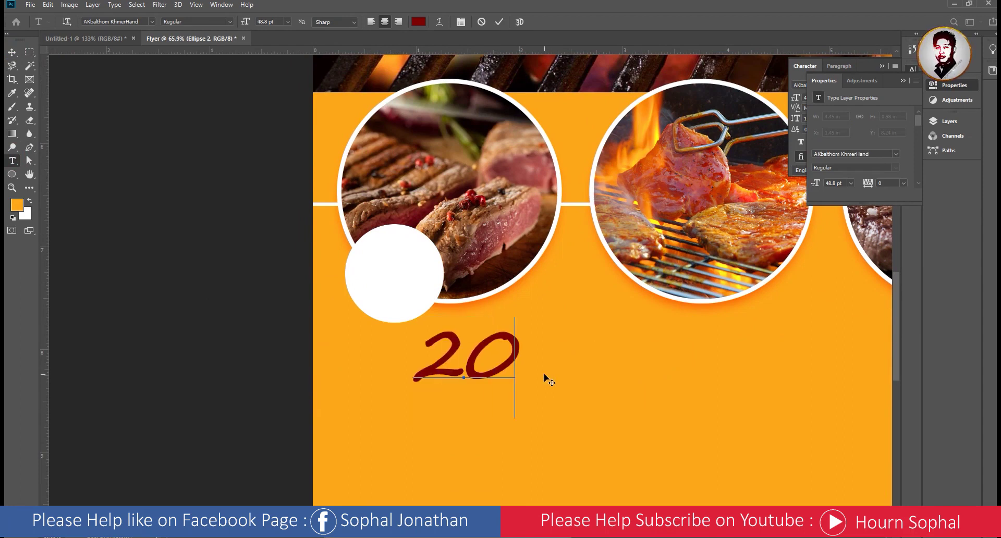
key("ctrl+a")
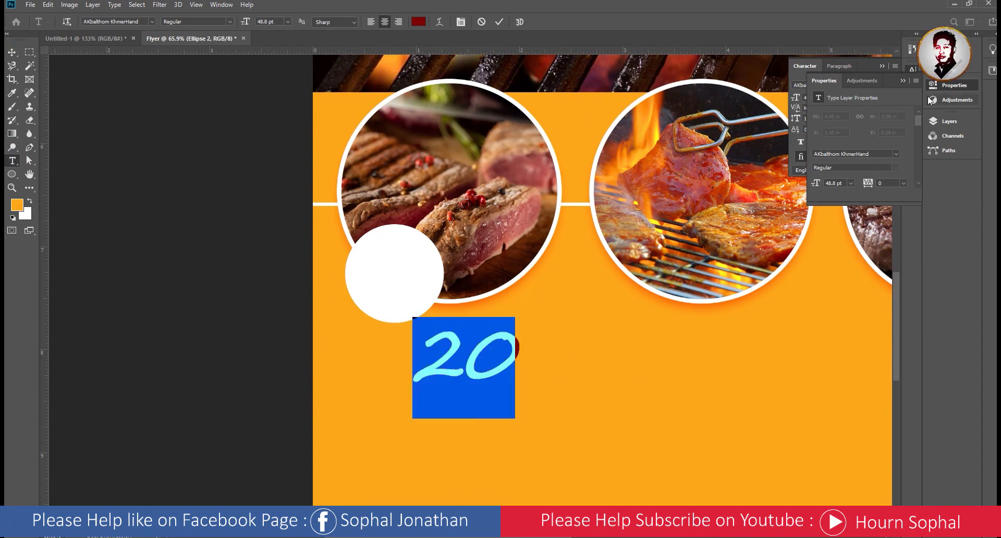
left_click(913, 71)
left_click(911, 69)
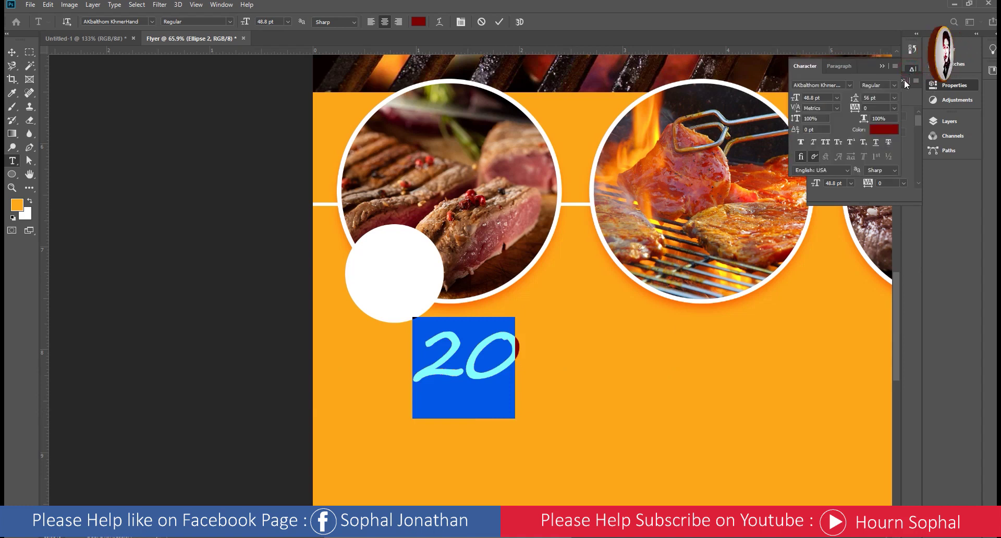
left_click(850, 84)
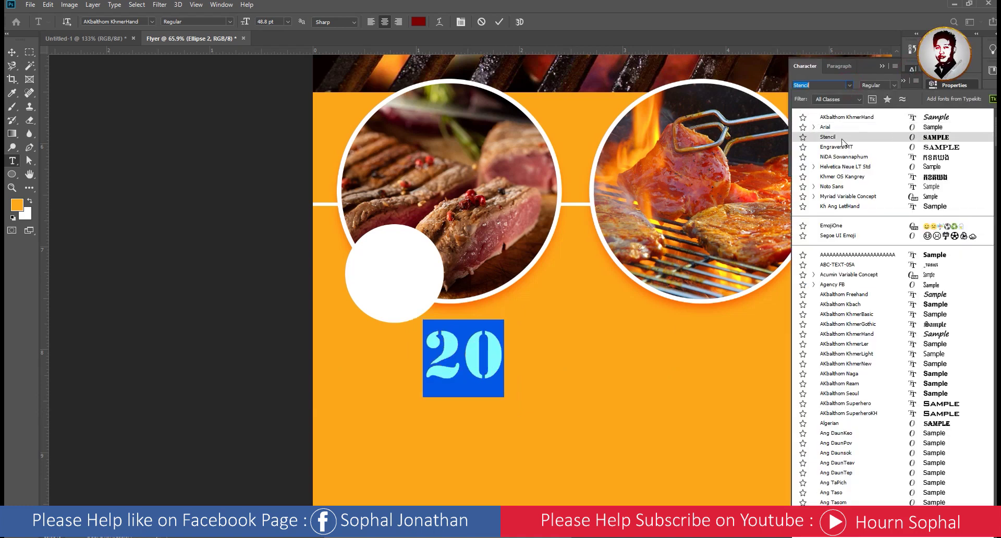
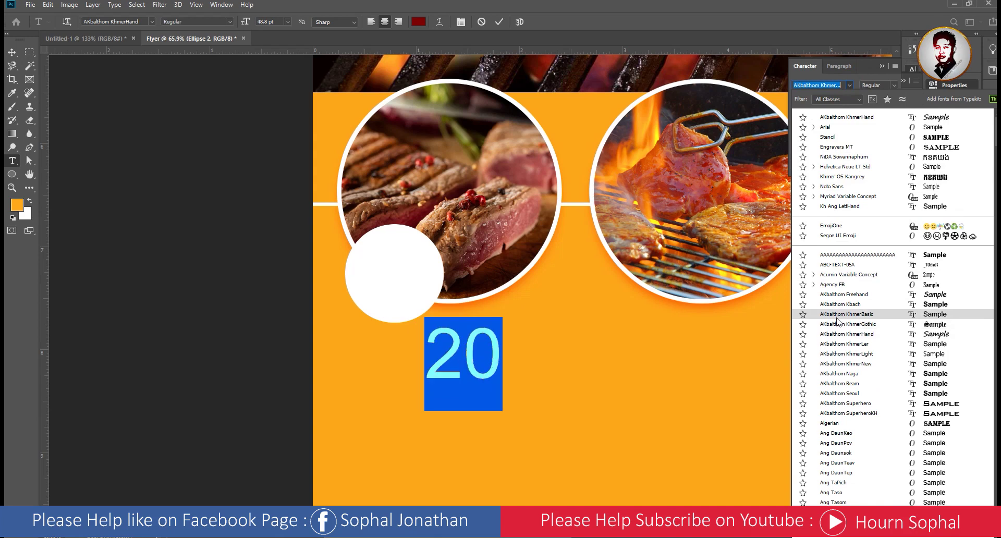
- Preview fonts like Cooper Black and Eras Bold ITC on the 20, then apply Franklin Gothic Demi Cond
scroll(838, 412, "down", 4)
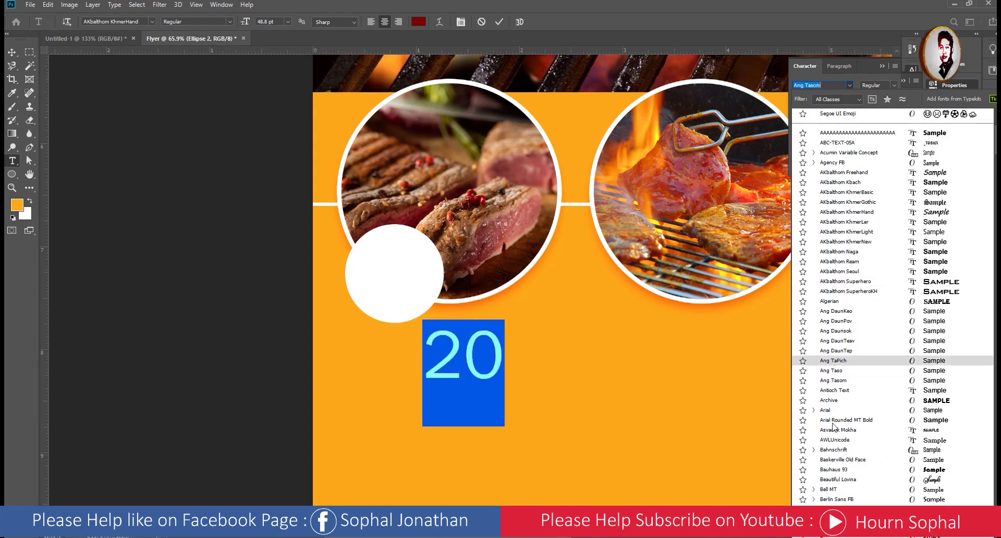
scroll(834, 386, "down", 3)
scroll(844, 395, "down", 3)
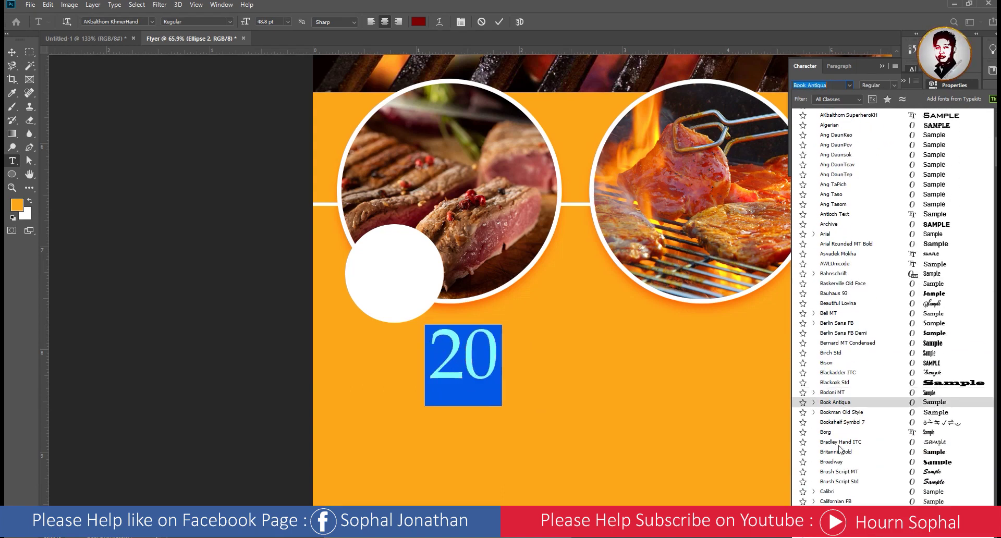
scroll(843, 393, "down", 5)
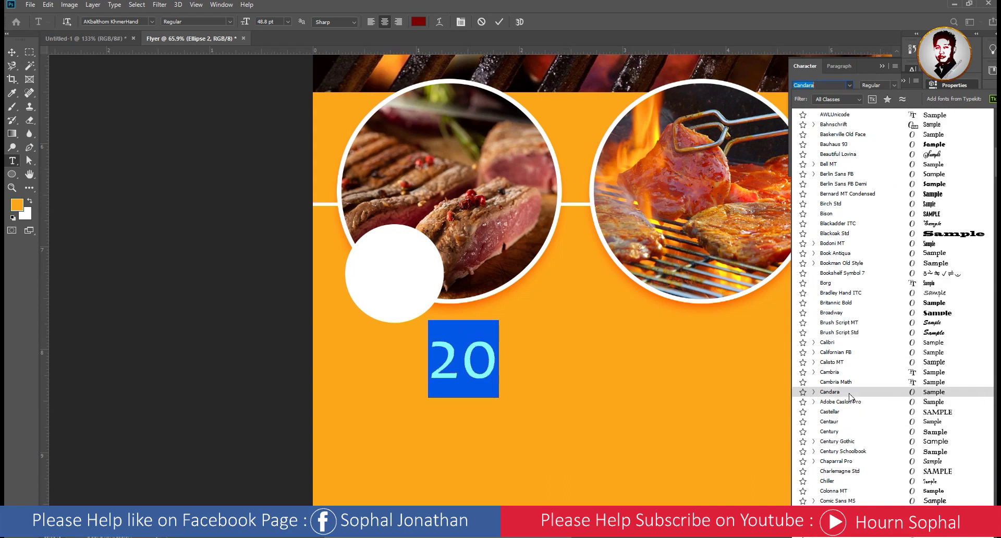
scroll(846, 458, "down", 3)
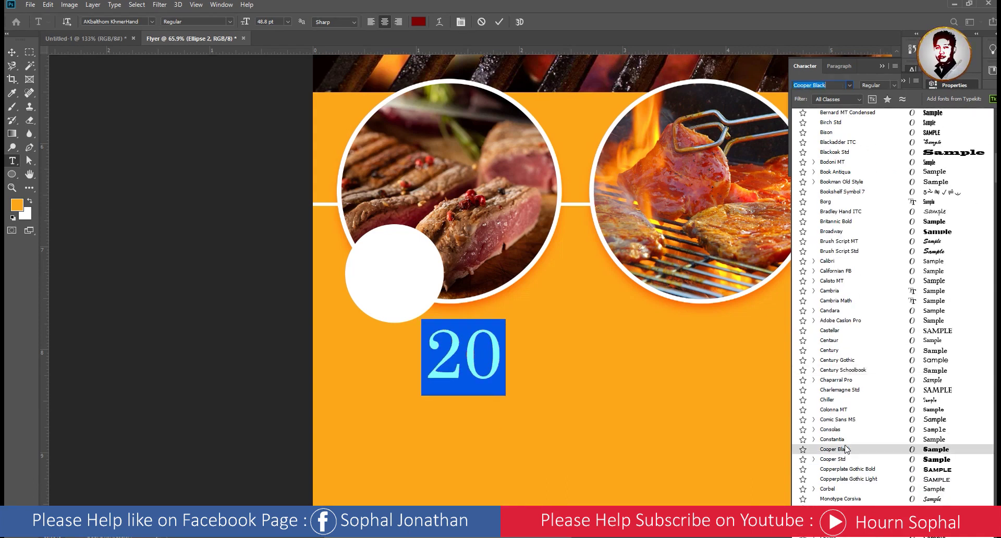
scroll(860, 433, "down", 2)
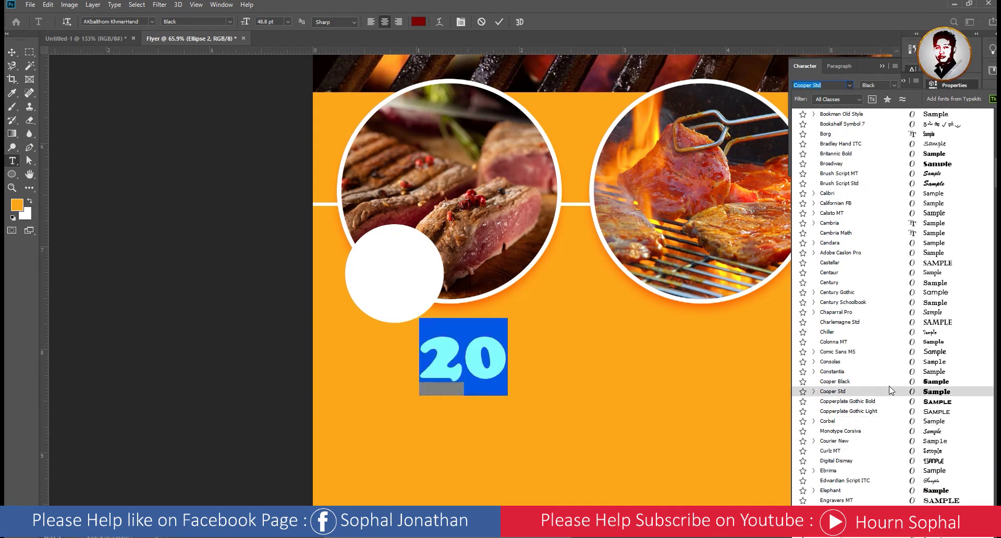
key("Up")
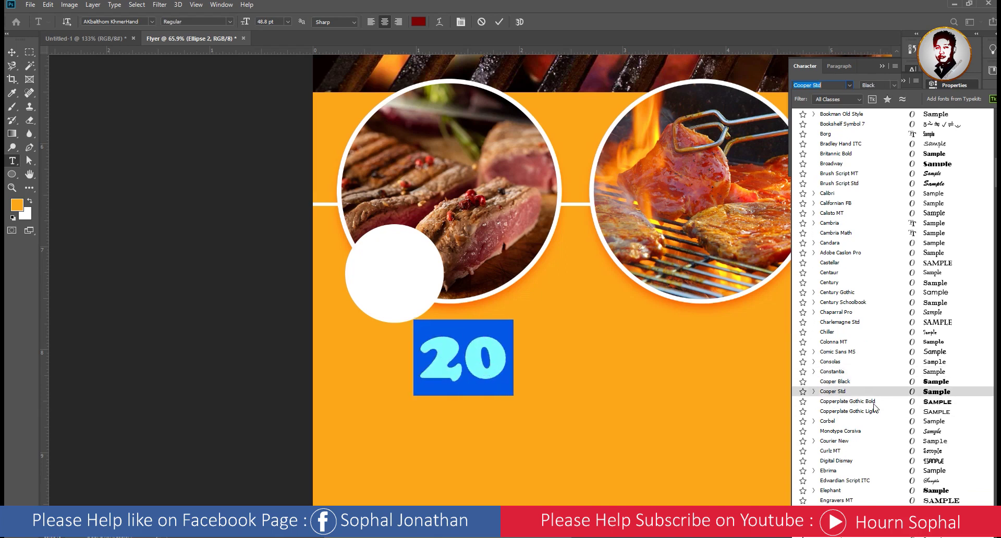
key("Down")
key("Down")
key("Down")
key("Down")
key("Down")
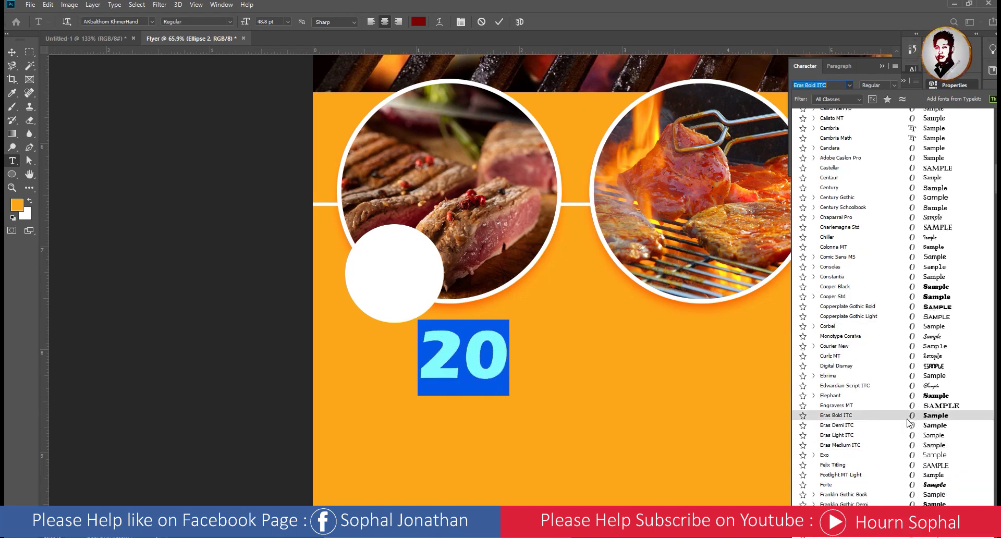
key("Down")
key("Down")
key("Down")
scroll(887, 466, "down", 2)
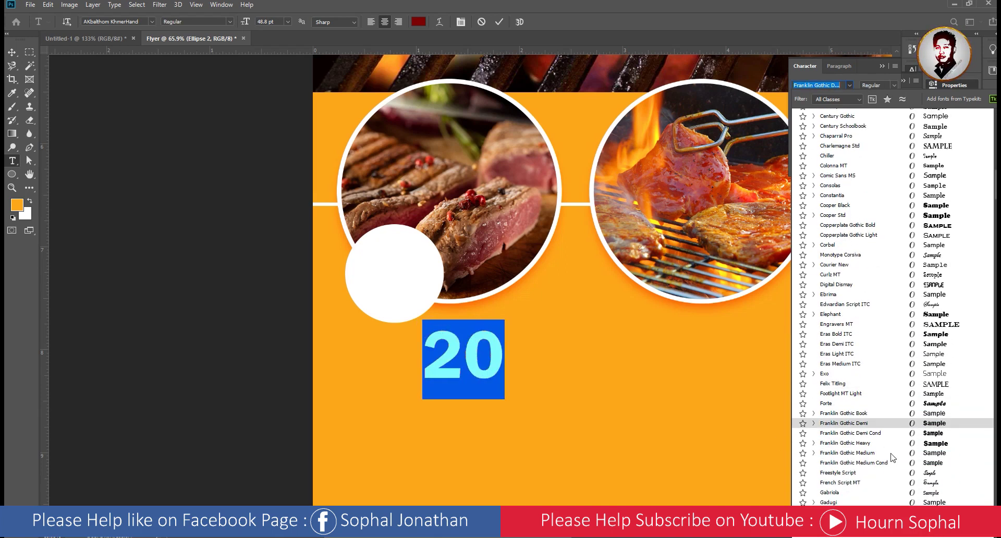
left_click(912, 433)
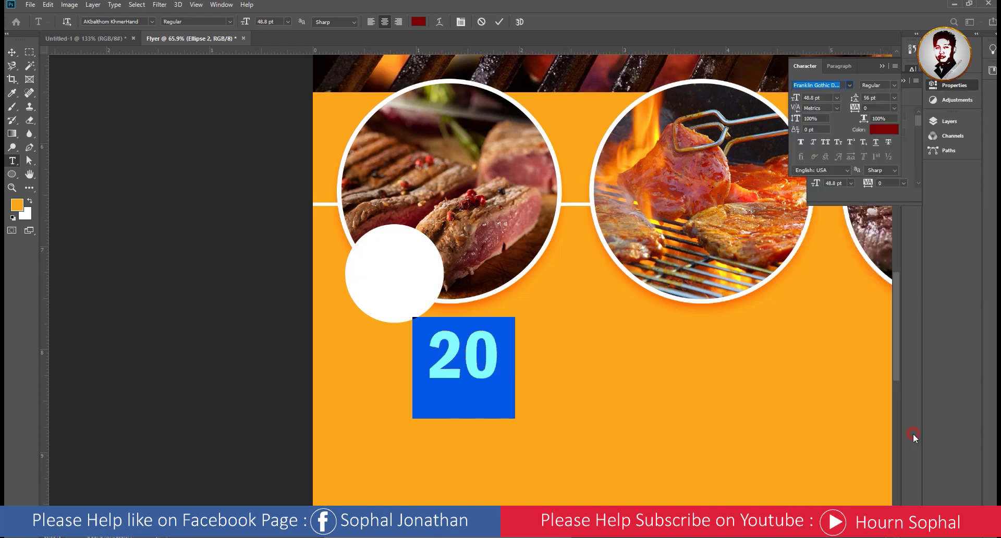
- Move the dark-red 20 into the white circle and scale it down to fit
left_click(11, 52)
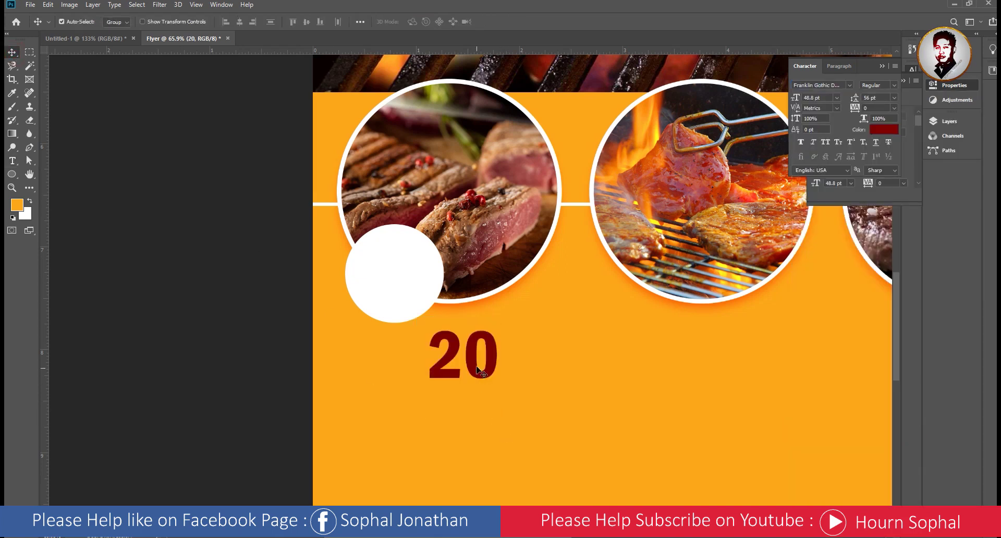
left_click_drag(477, 369, 409, 288)
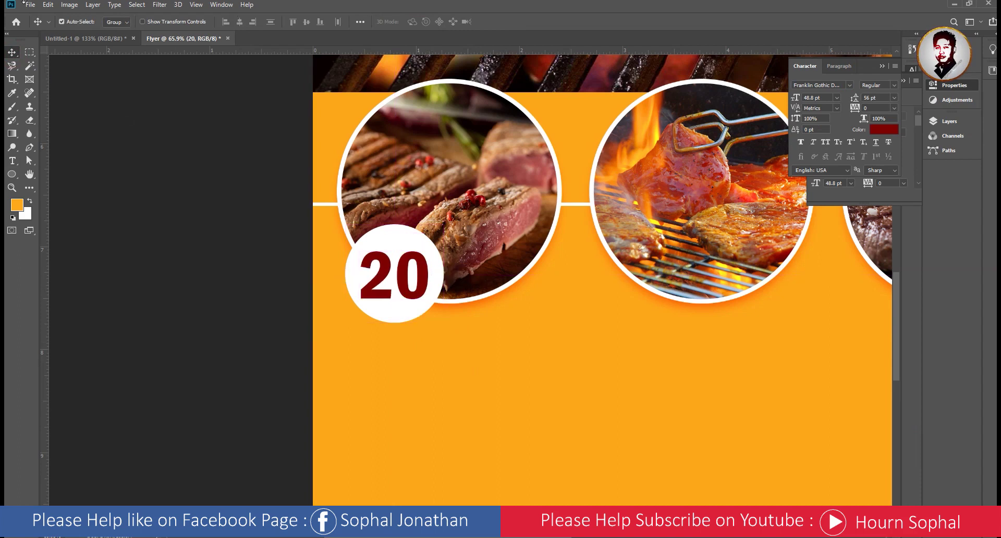
left_click(47, 5)
mouse_move(64, 243)
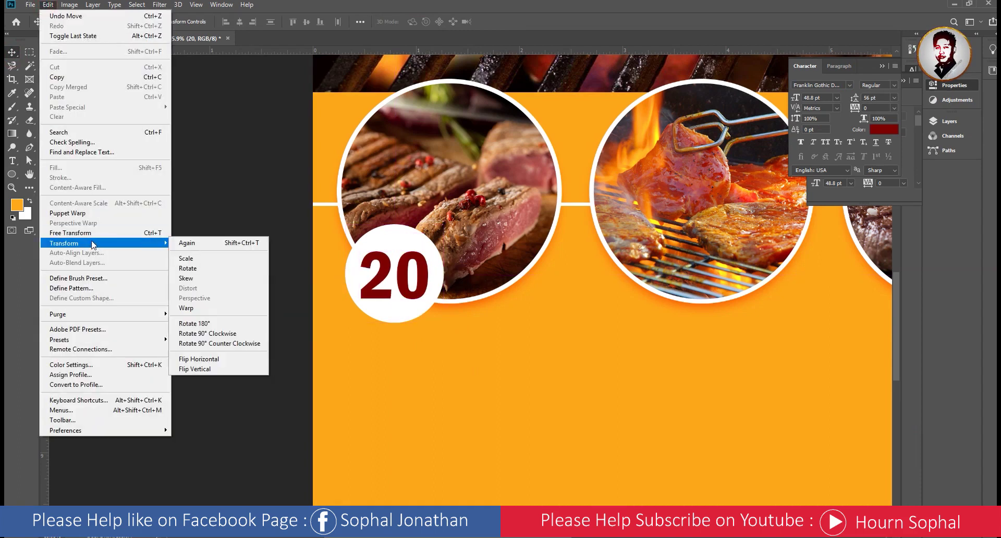
left_click(70, 233)
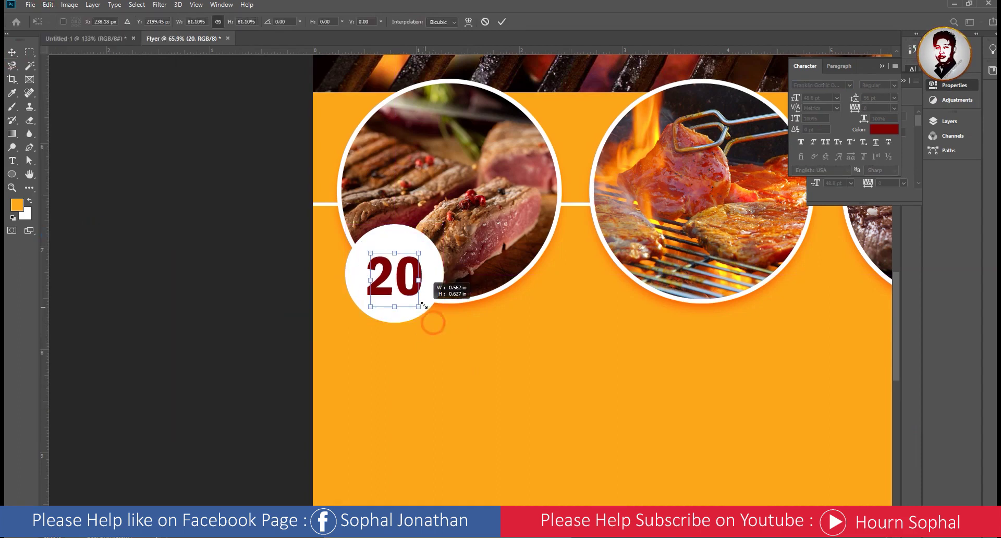
left_click_drag(431, 320, 361, 235)
left_click_drag(410, 282, 405, 284)
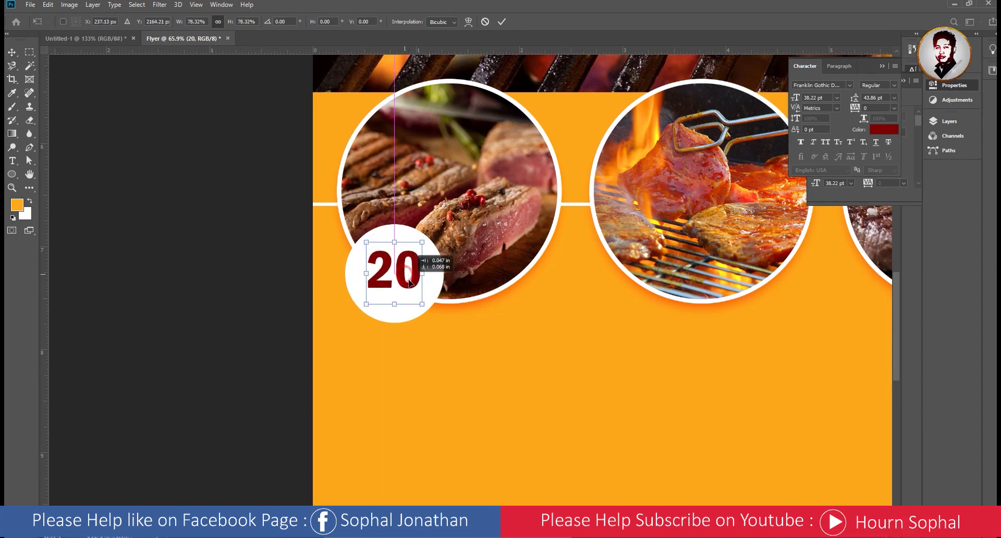
key("Return")
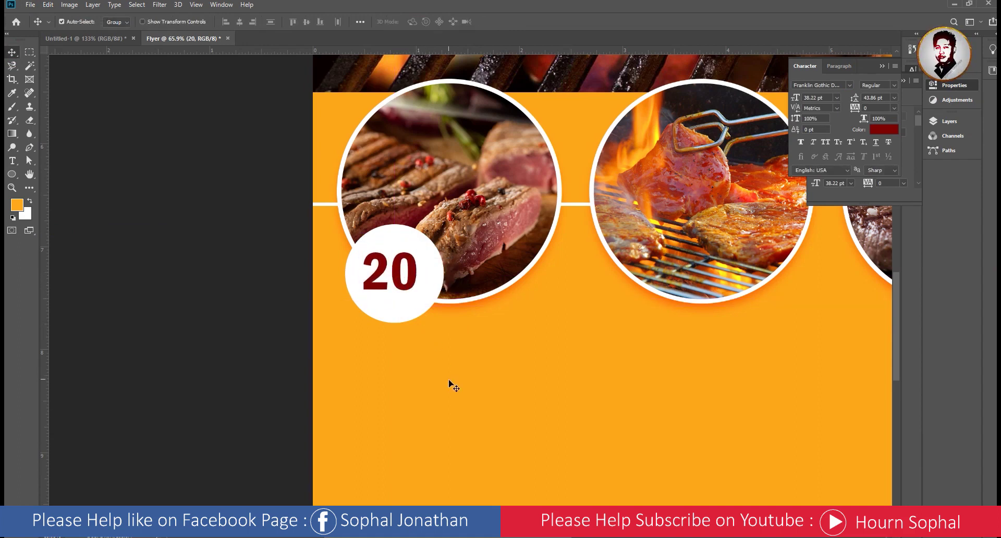
- Add a dark-red $ text layer and scale it to about half size
left_click(12, 161)
left_click(492, 373)
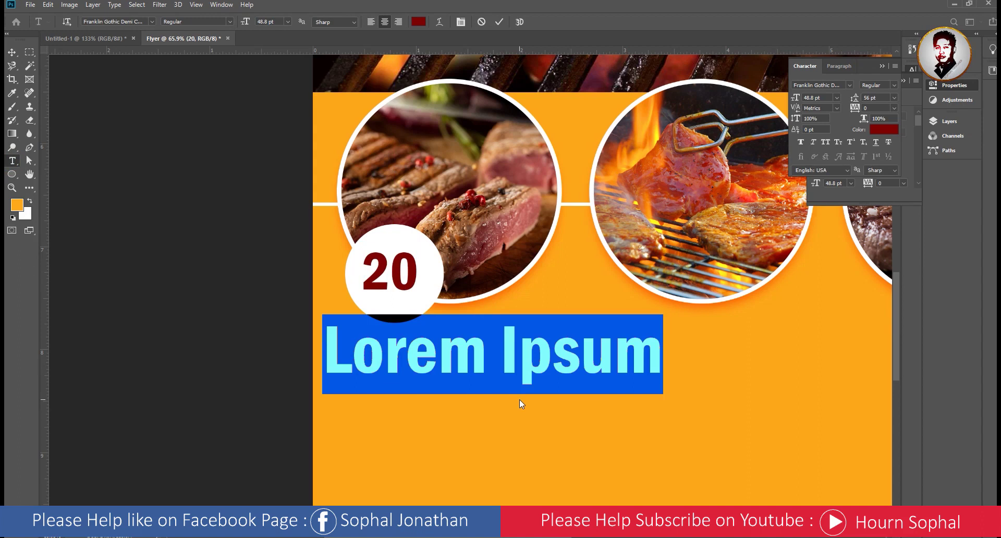
type("$")
left_click(18, 54)
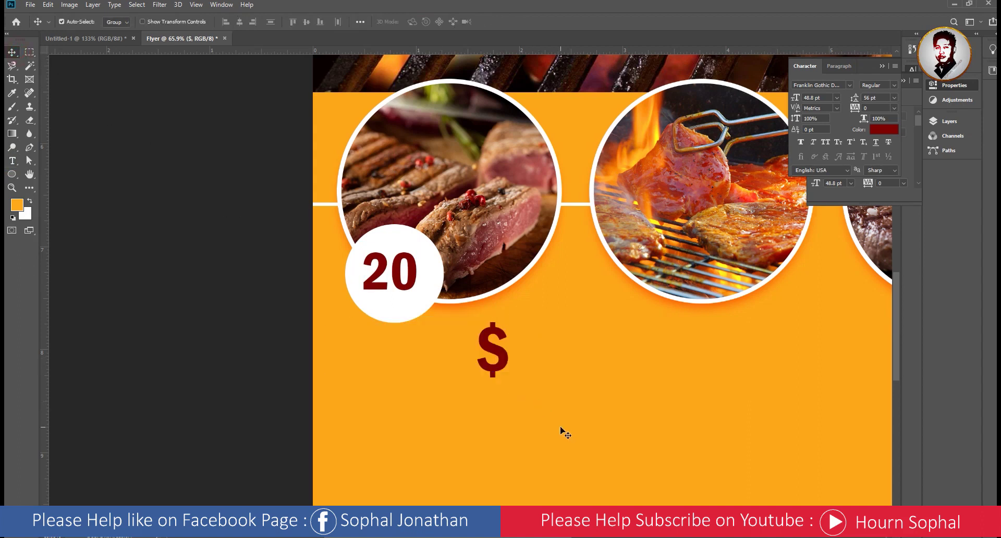
key("ctrl+t")
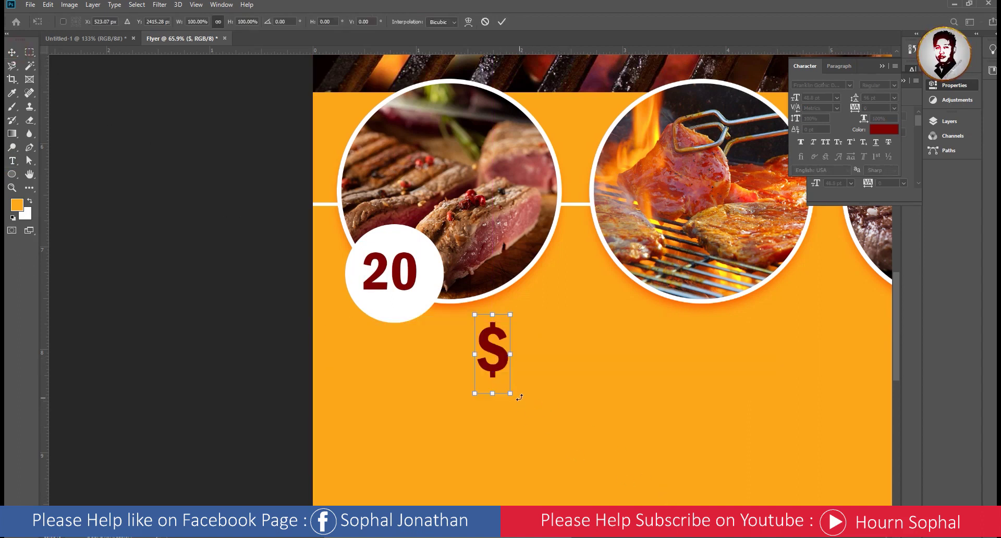
left_click_drag(509, 392, 425, 259)
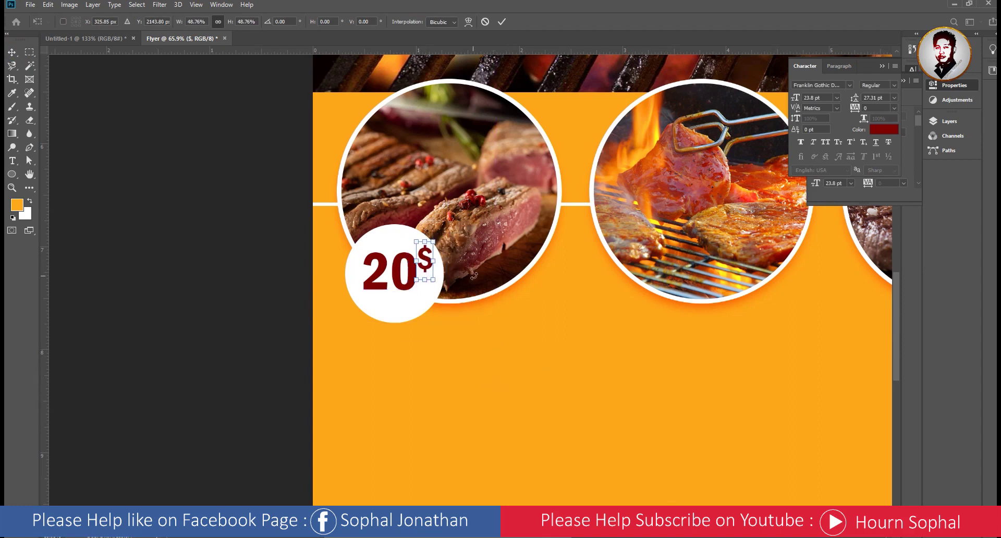
key("Return")
- Place the $ at the upper right of the 20 and shrink it slightly more
scroll(380, 271, "up", 3)
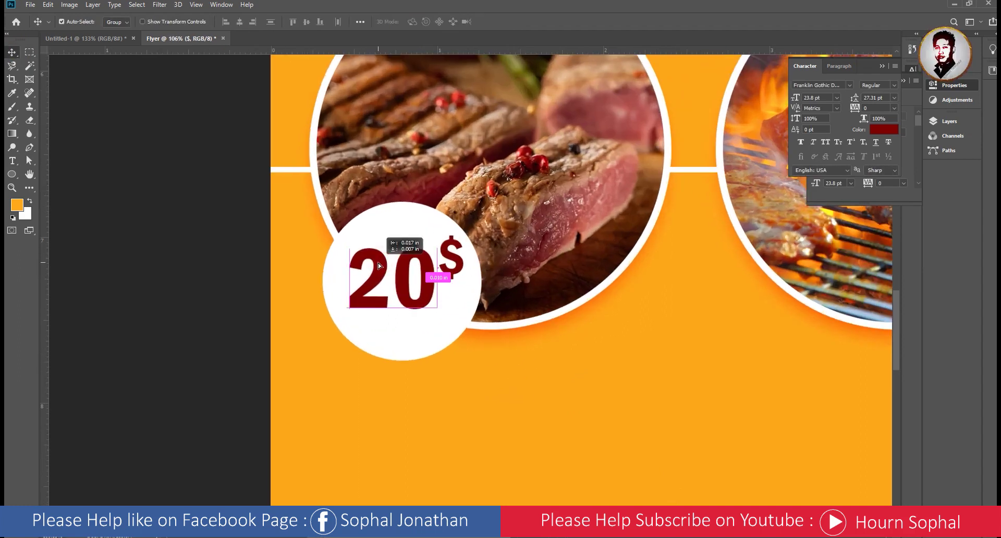
left_click_drag(377, 263, 376, 264)
left_click_drag(454, 268, 456, 290)
key("ctrl+t")
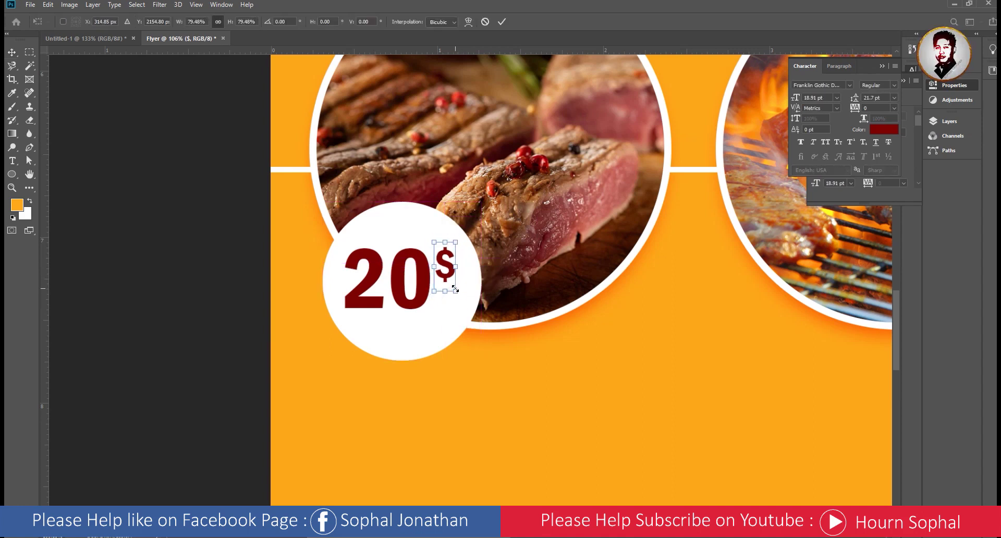
key("Return")
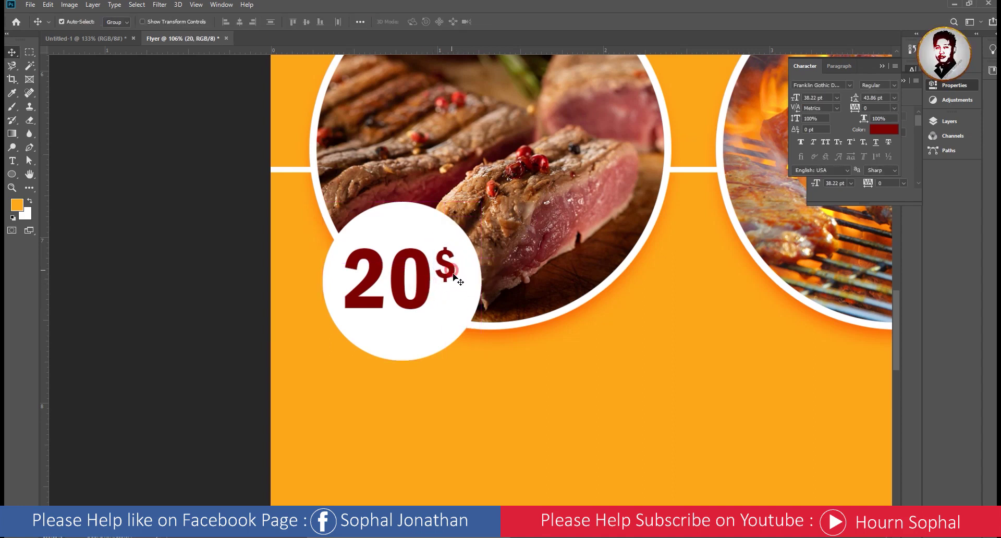
left_click(447, 298)
- Select the $, 20 and white circle layers together in the Layers panel
scroll(456, 308, "down", 2)
scroll(456, 308, "down", 2)
left_click(950, 121)
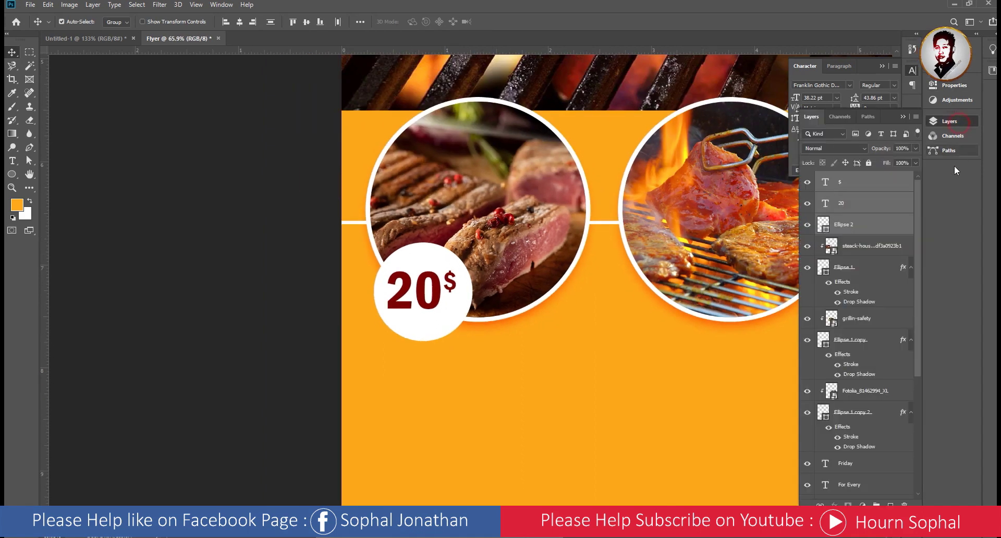
left_click(903, 117)
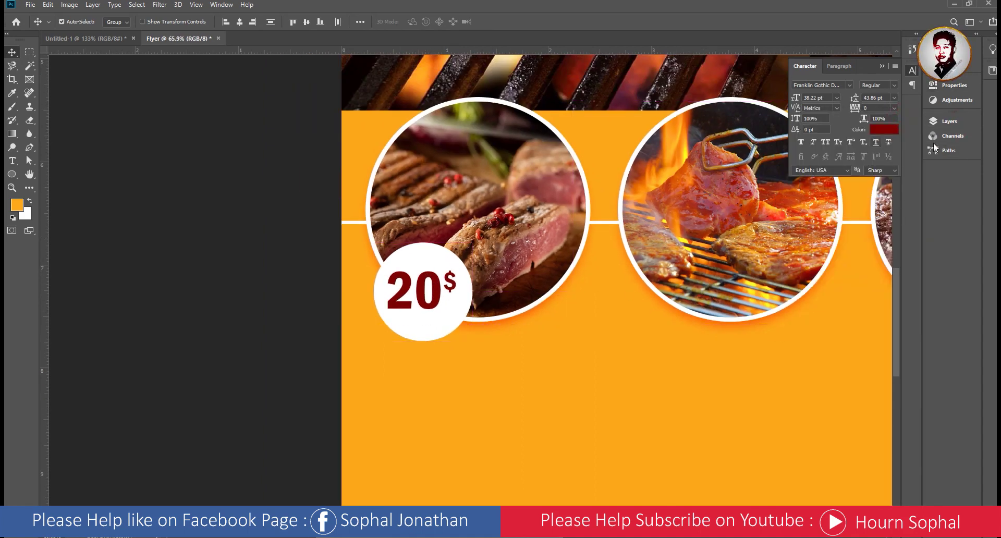
left_click(944, 121)
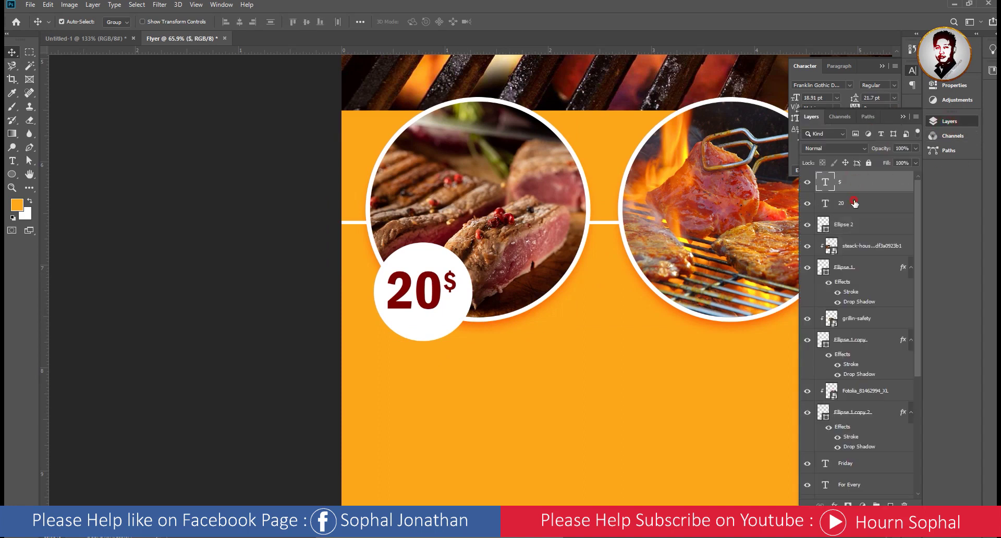
left_click(856, 205, "shift")
left_click(856, 224, "shift")
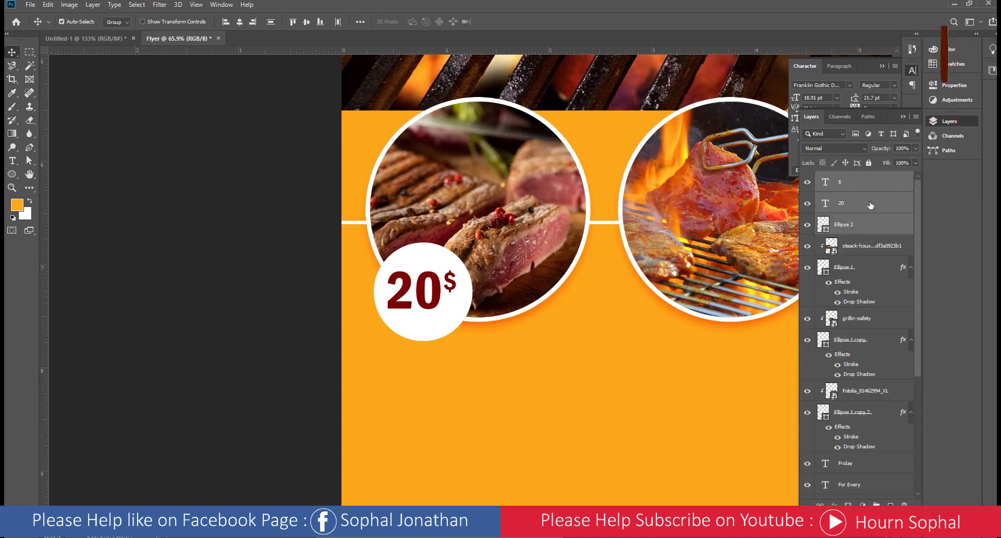
right_click(869, 201)
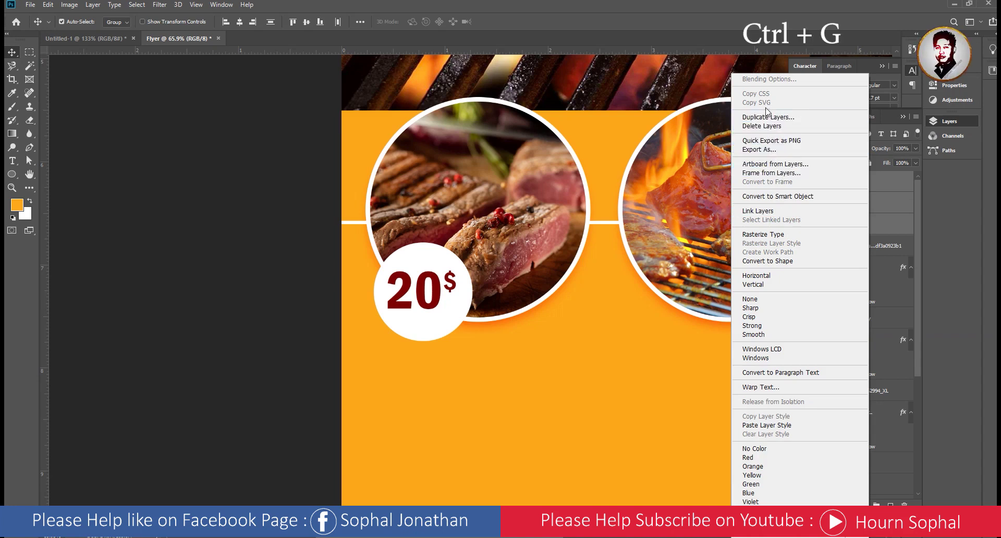
left_click(891, 182)
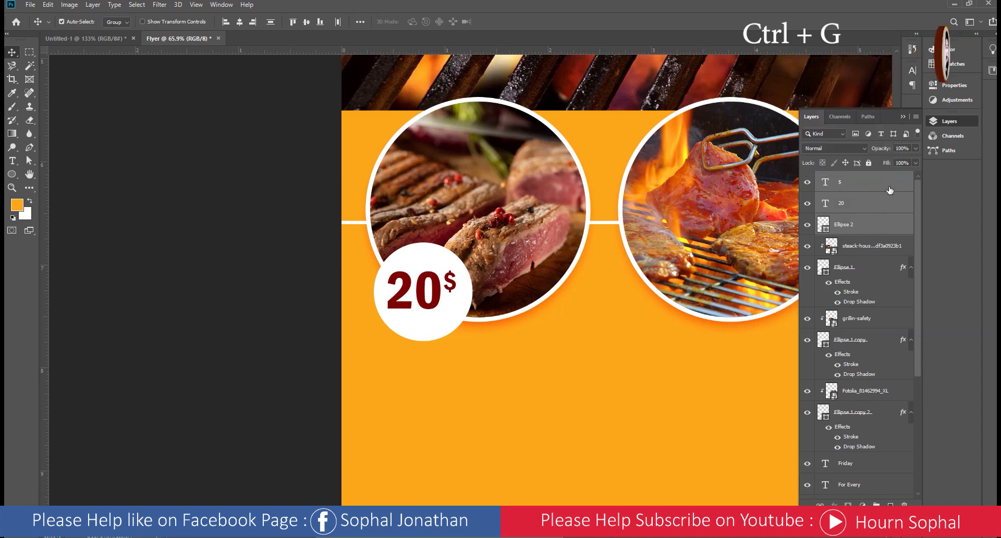
right_click(893, 176)
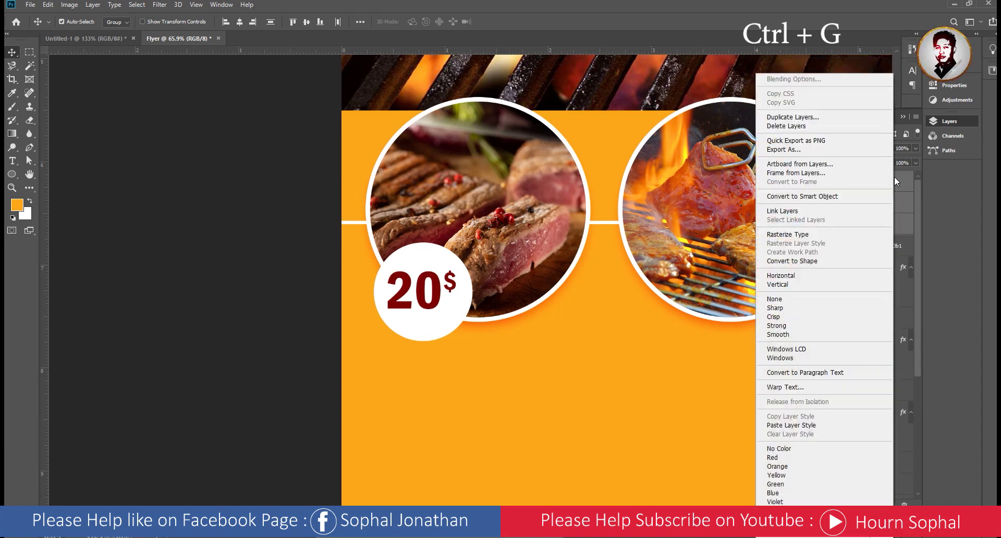
left_click(898, 184)
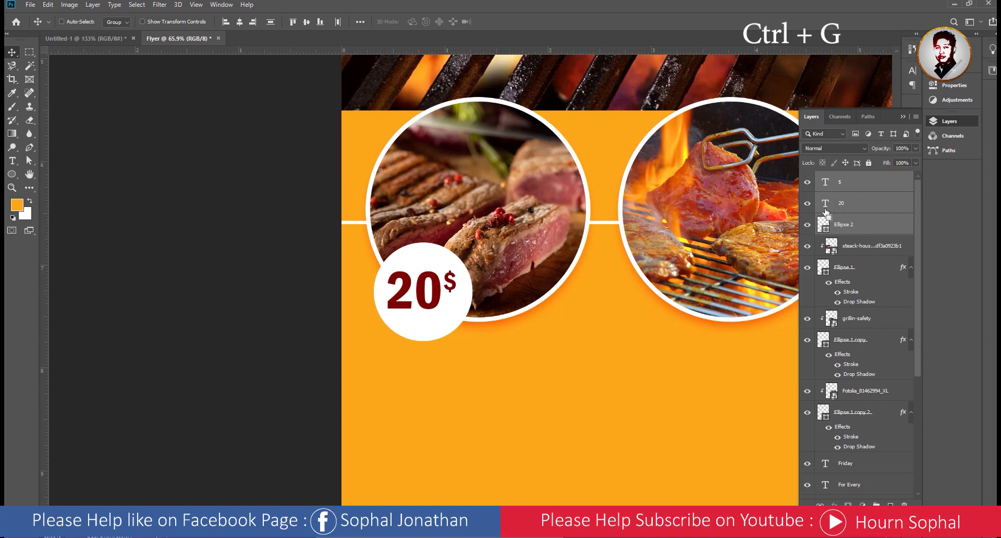
- Group them into Group 1 and toggle its visibility to check the badge
key("ctrl+g")
left_click(808, 179)
left_click(807, 178)
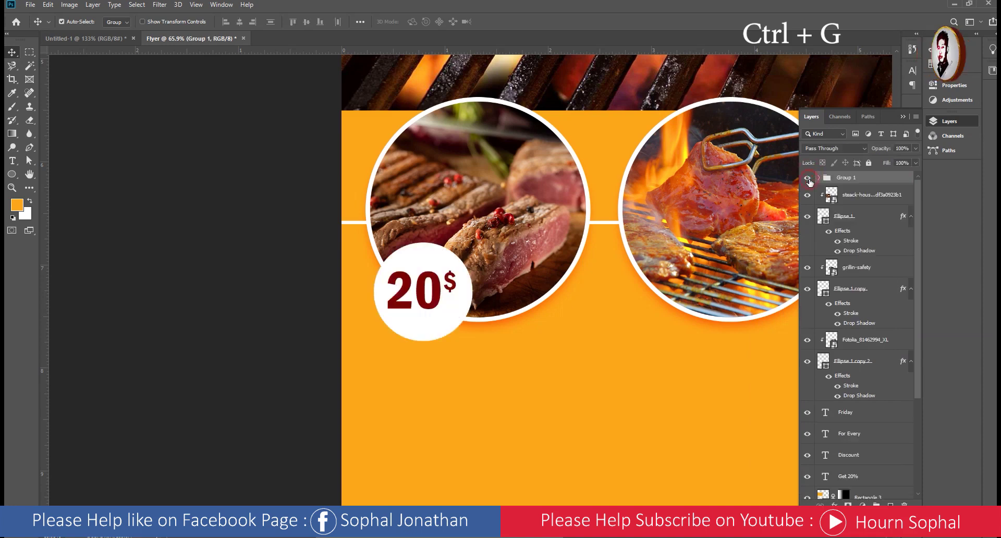
left_click(807, 179)
left_click(807, 178)
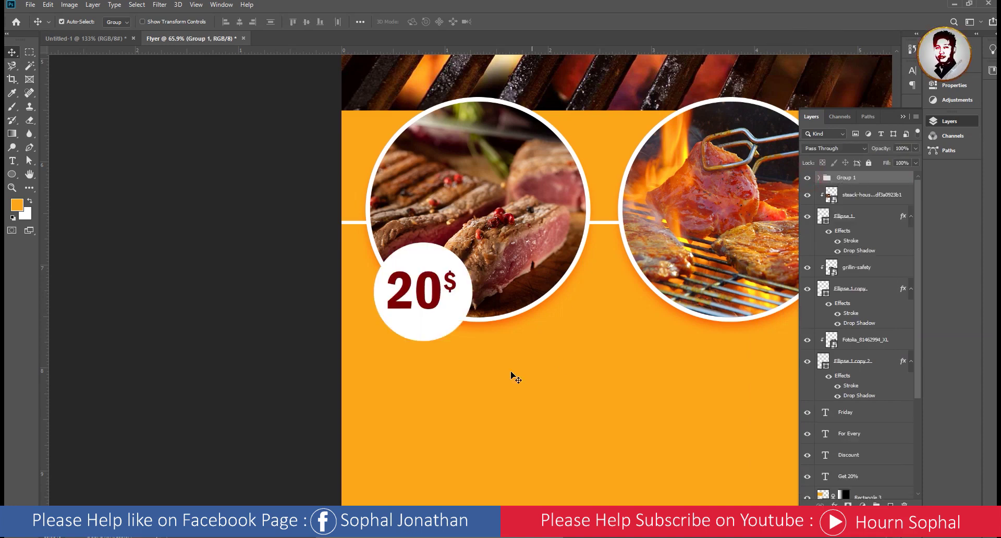
- Duplicate the 20$ badge group and place the copy on the middle steak circle
scroll(482, 297, "down", 3)
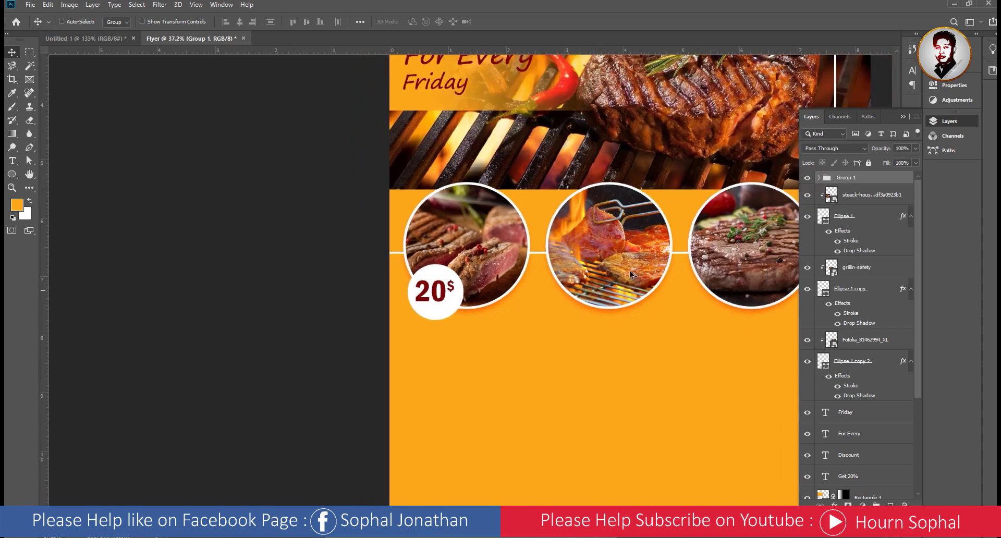
right_click(865, 177)
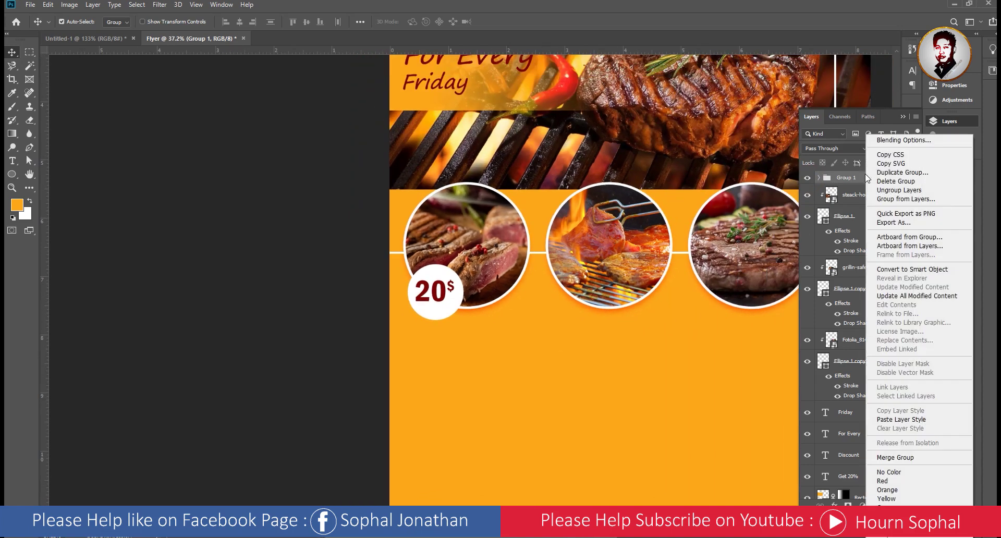
left_click(899, 173)
key("Return")
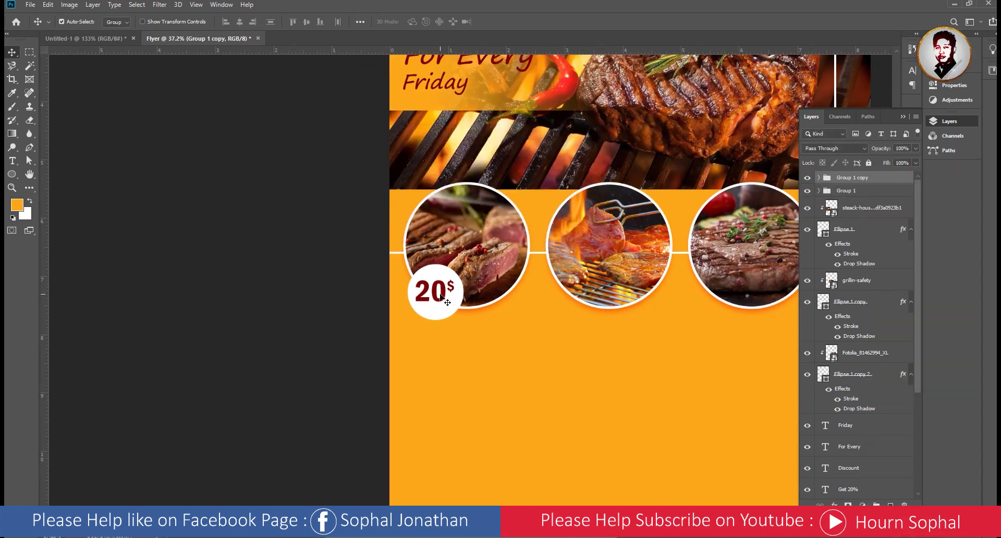
left_click_drag(442, 297, 569, 288)
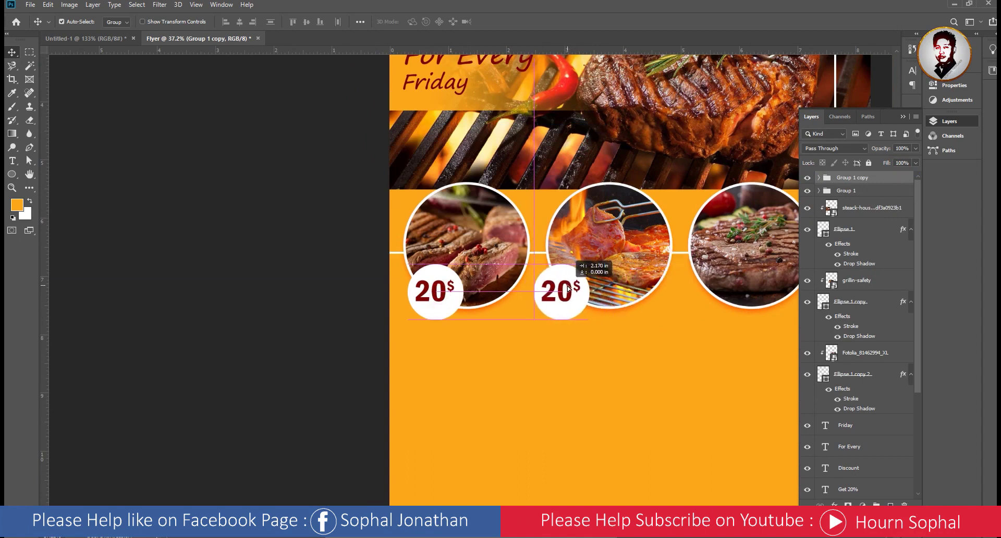
- Duplicate the badge again onto the right steak circle and zoom out to the whole flyer
right_click(860, 180)
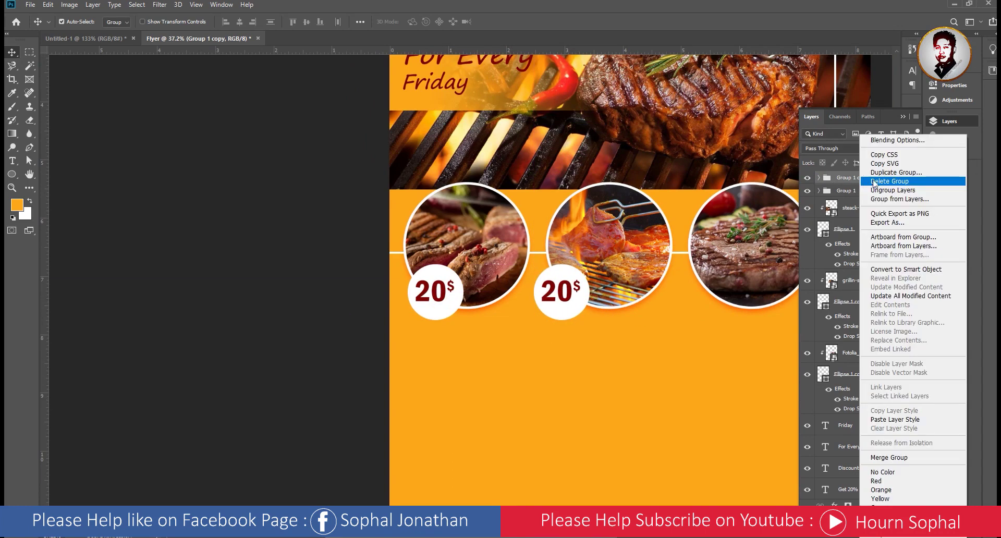
left_click(895, 173)
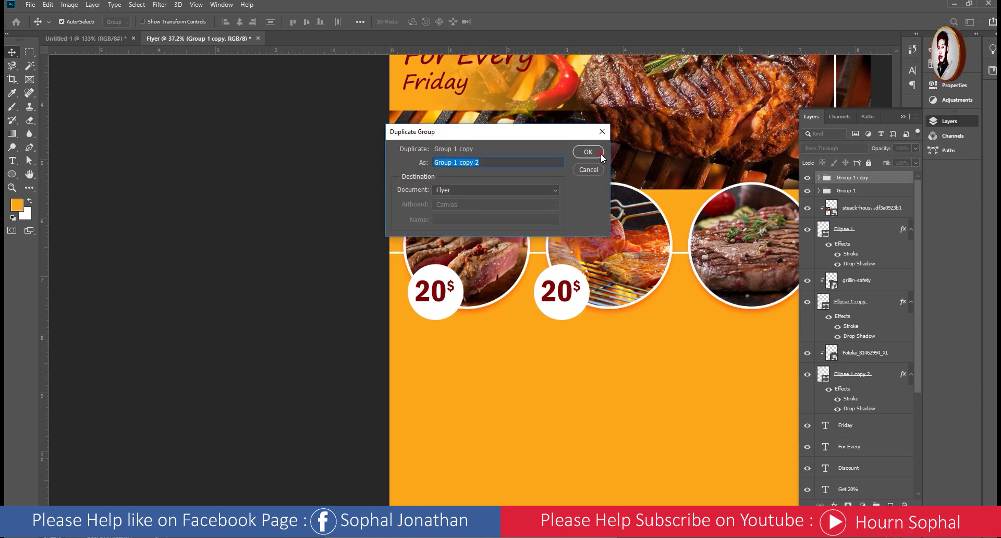
key("Return")
left_click_drag(577, 287, 727, 288)
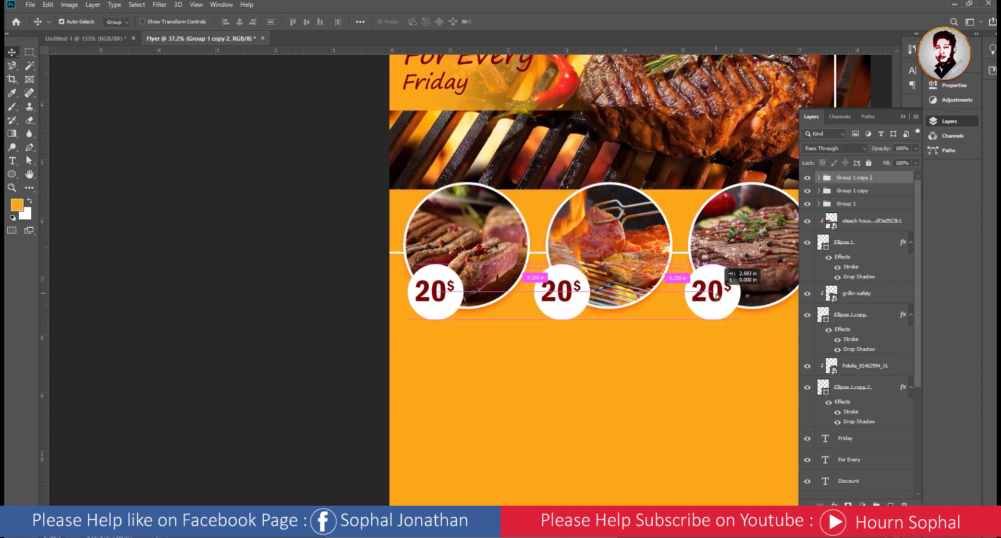
left_click(552, 367)
key("ctrl+0")
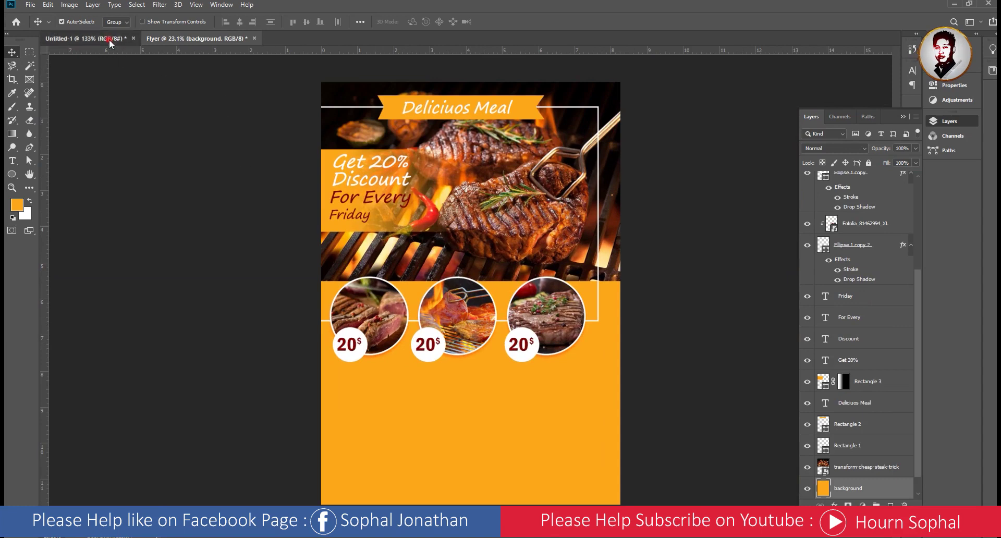
- Compare against the Untitled-1 reference, toggle the orange background layer, and lock it
left_click(108, 39)
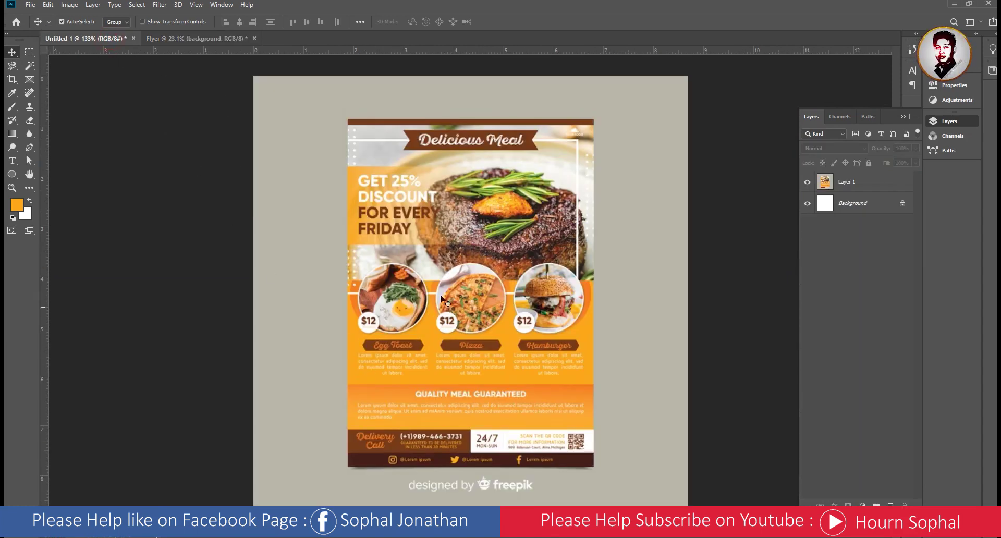
left_click(175, 39)
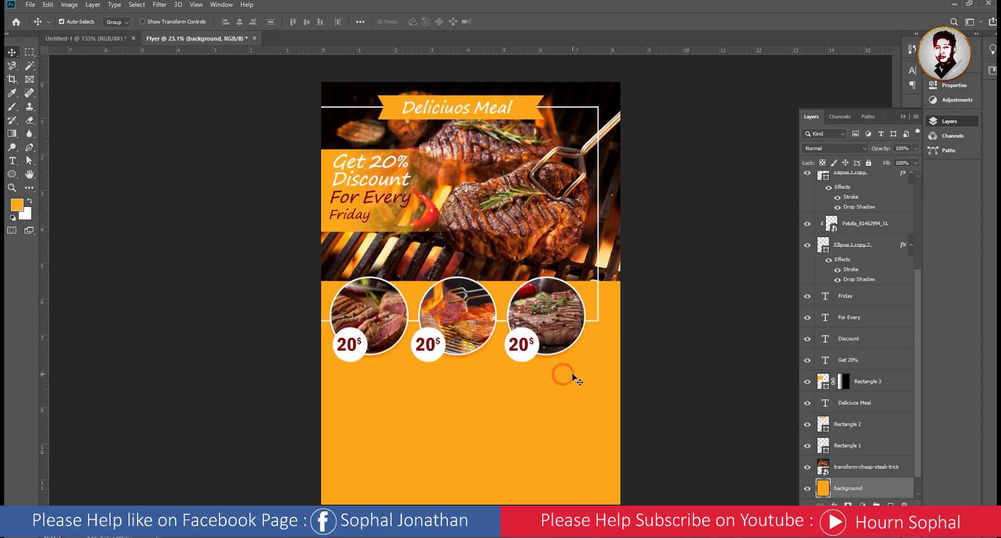
left_click(807, 488)
left_click(807, 488)
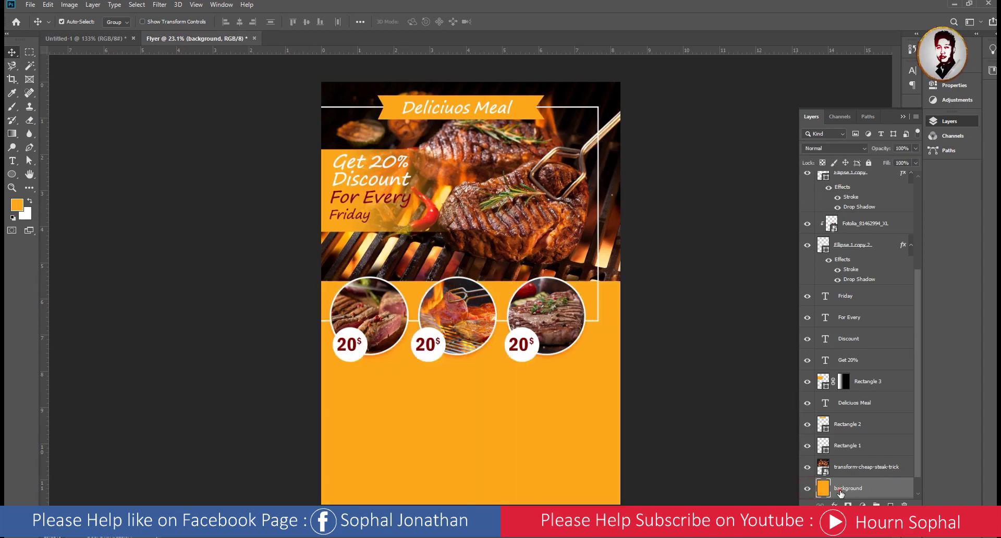
left_click(868, 163)
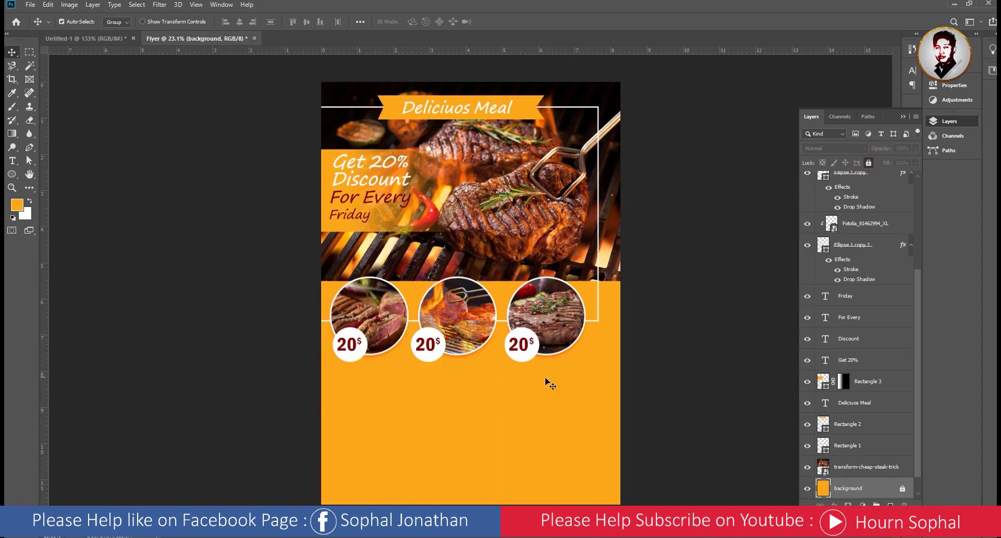
- Raise the row of steak circles slightly and lock the transform-cheap-steak-trick photo layer
left_click(346, 347)
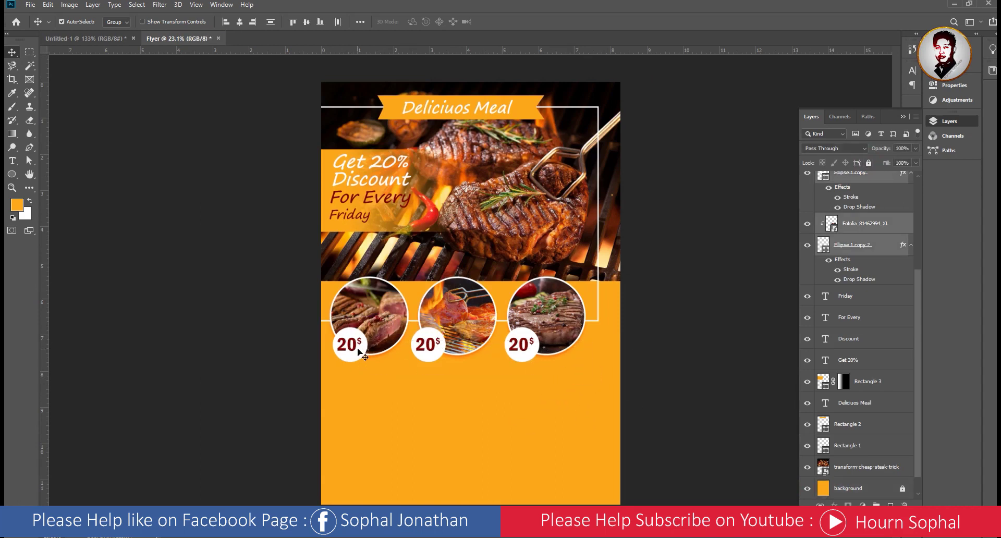
left_click_drag(373, 323, 373, 308)
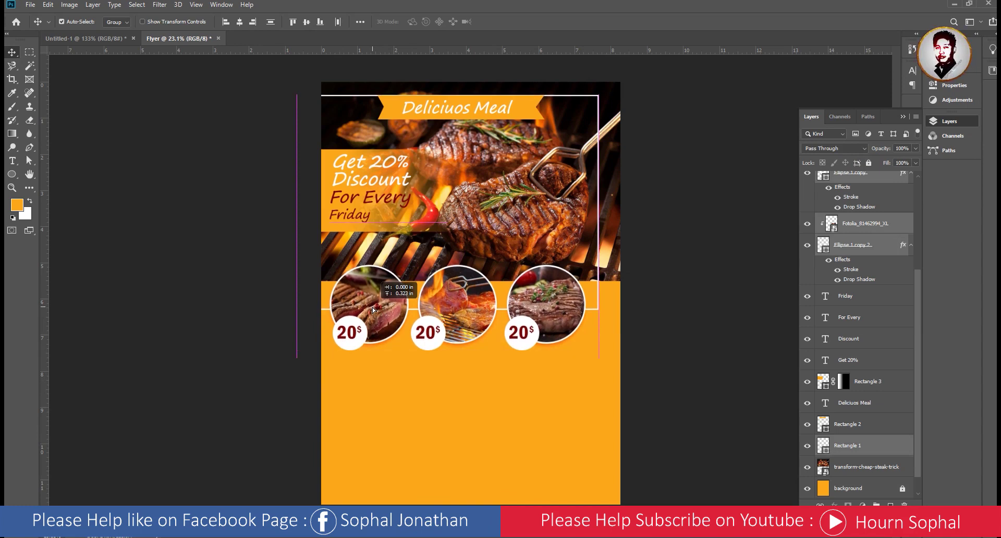
left_click(436, 365)
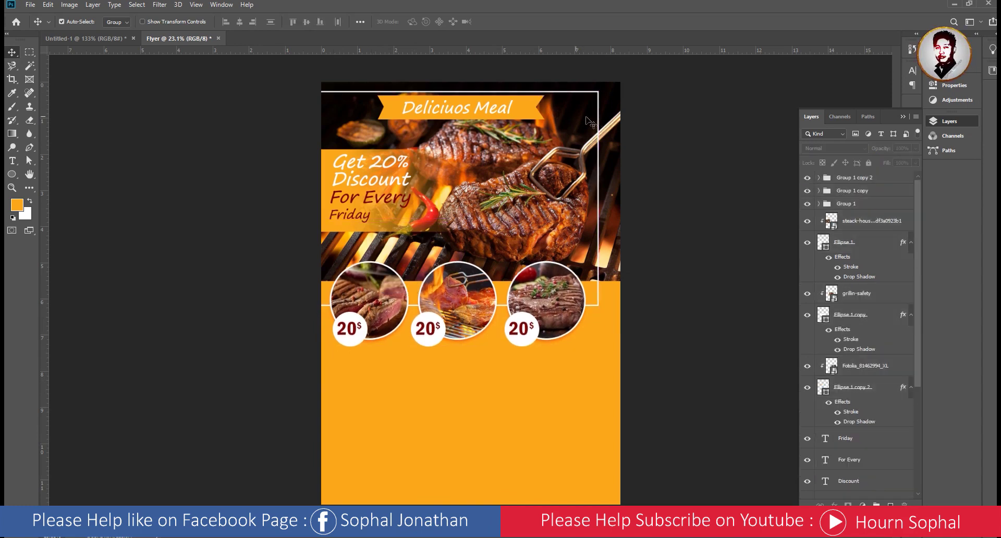
left_click(600, 183)
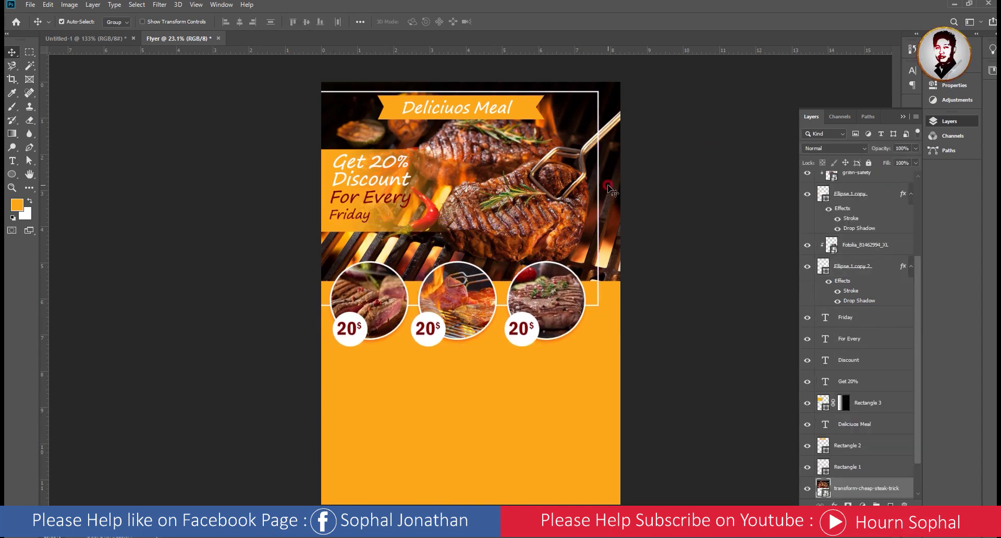
left_click(868, 163)
- Select Rectangle 1 and toggle its visibility to identify the white frame
left_click(598, 198)
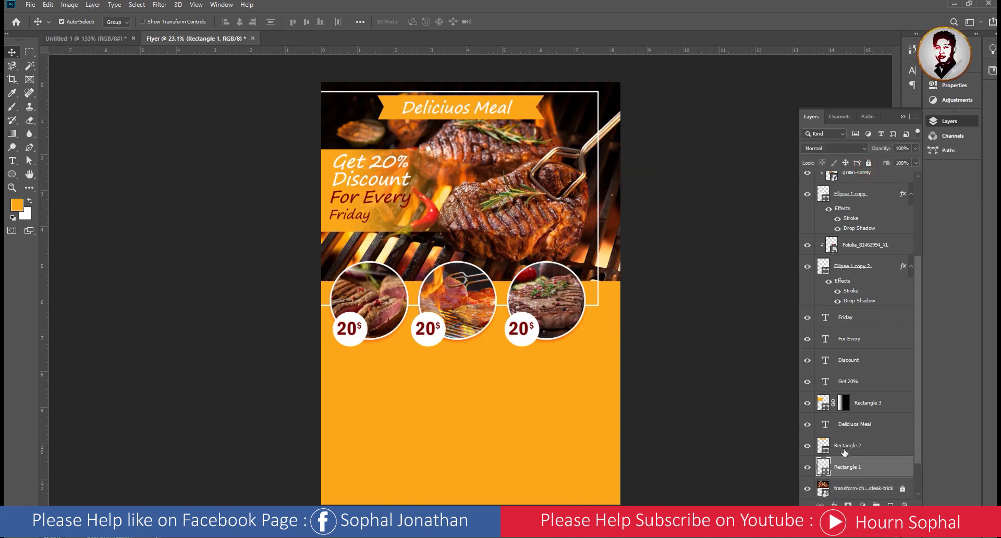
left_click(807, 468)
left_click(806, 467)
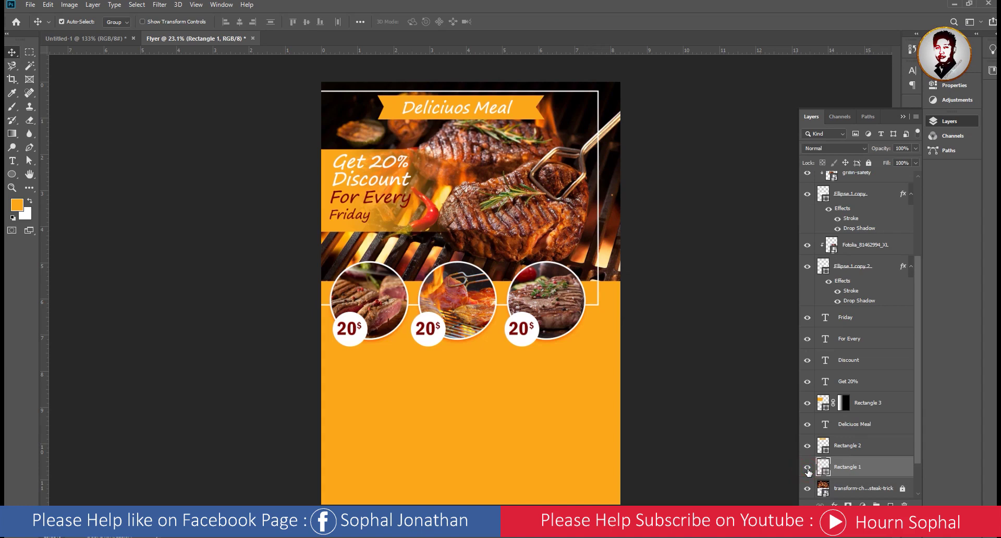
left_click(807, 468)
left_click(807, 467)
- Free Transform the white Rectangle 1 frame to 91% height
left_click(47, 4)
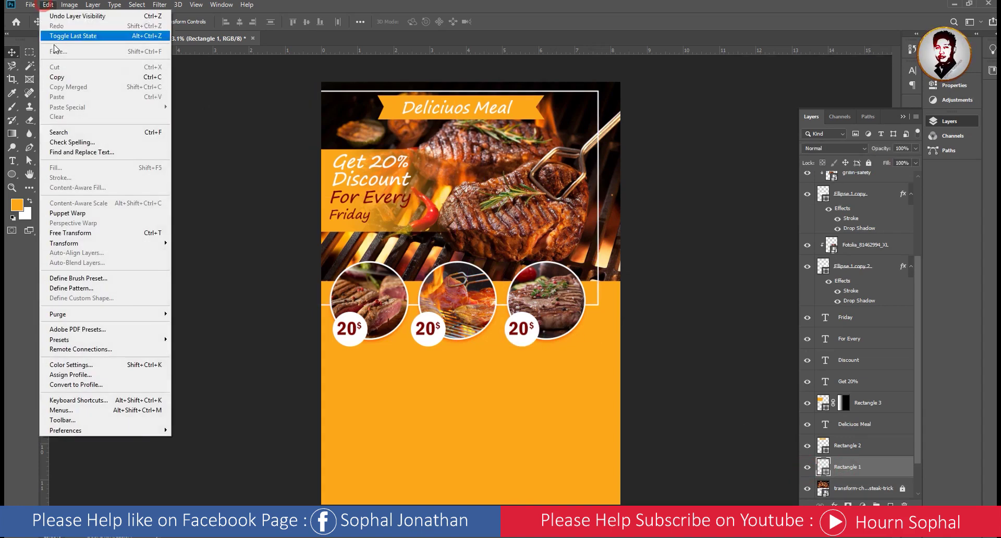
left_click(76, 235)
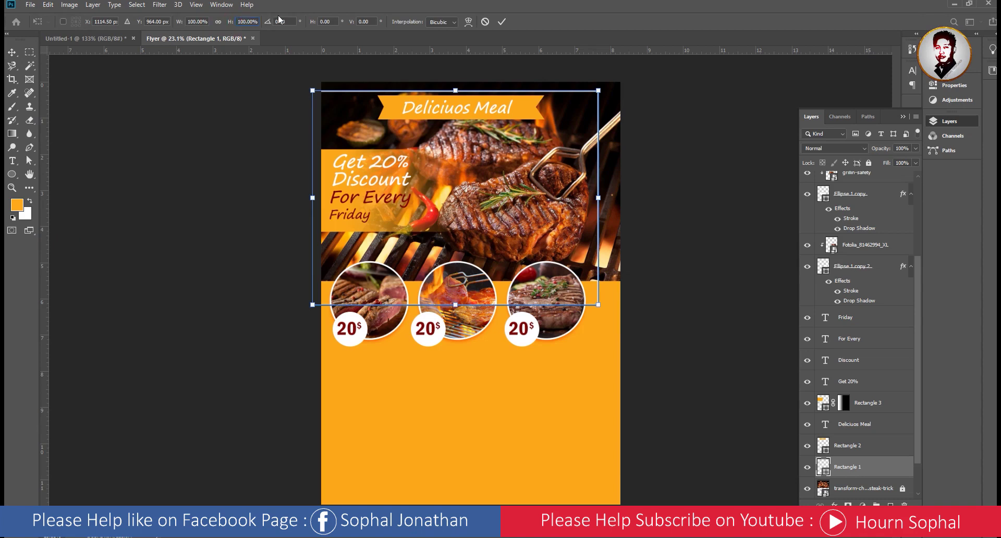
key("Down")
key("Down")
key("Down")
key("Down")
key("Down")
key("Down")
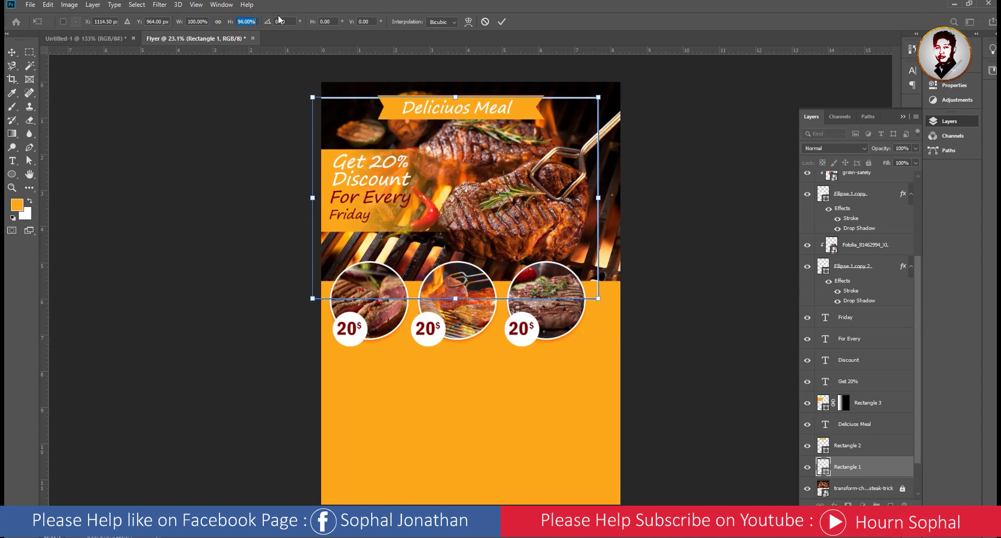
key("Down")
key("Down")
key("Down")
key("Down")
key("Down")
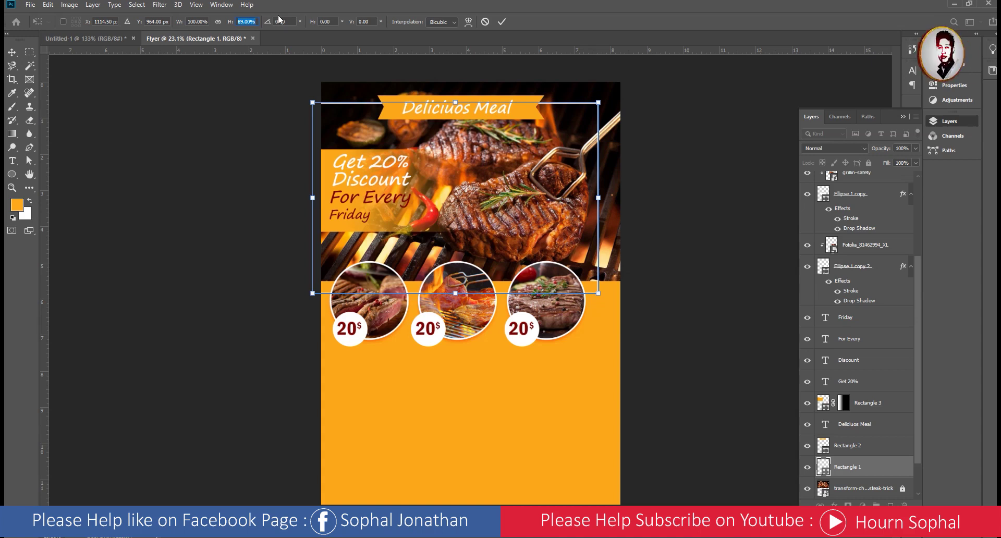
left_click(502, 22)
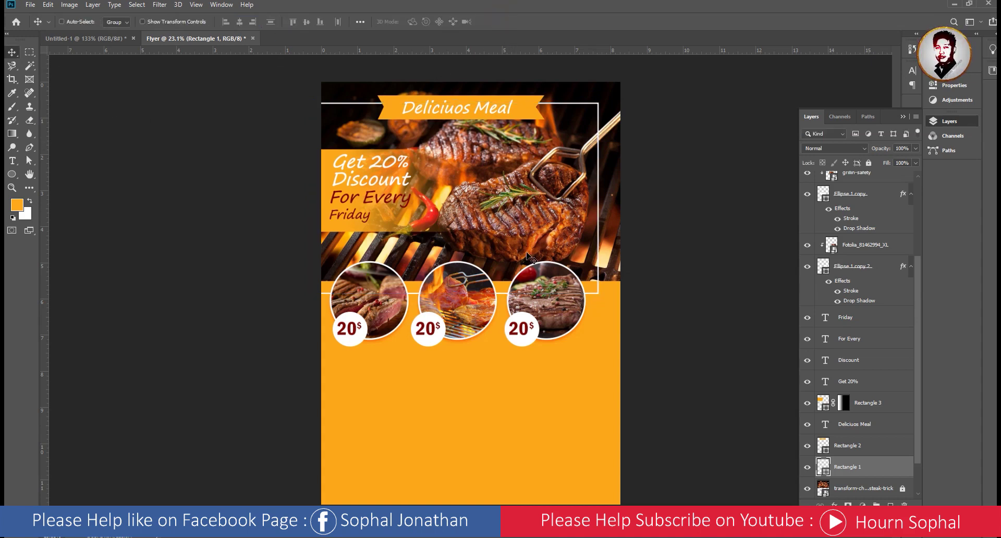
- Nudge the frame slightly lower with arrow keys and commit the move
key("ctrl+t")
key("shift+Down")
key("shift+Down")
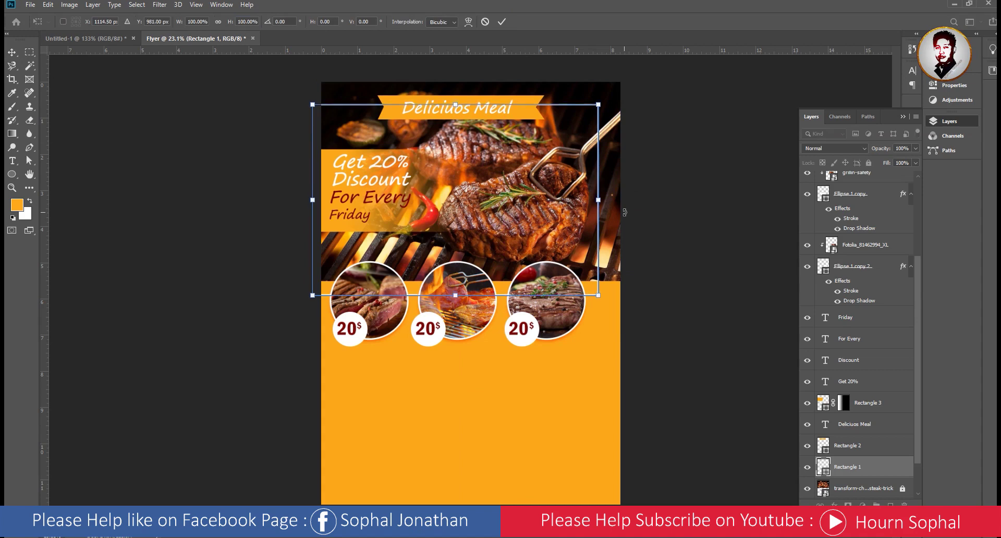
key("shift+Down")
key("Down")
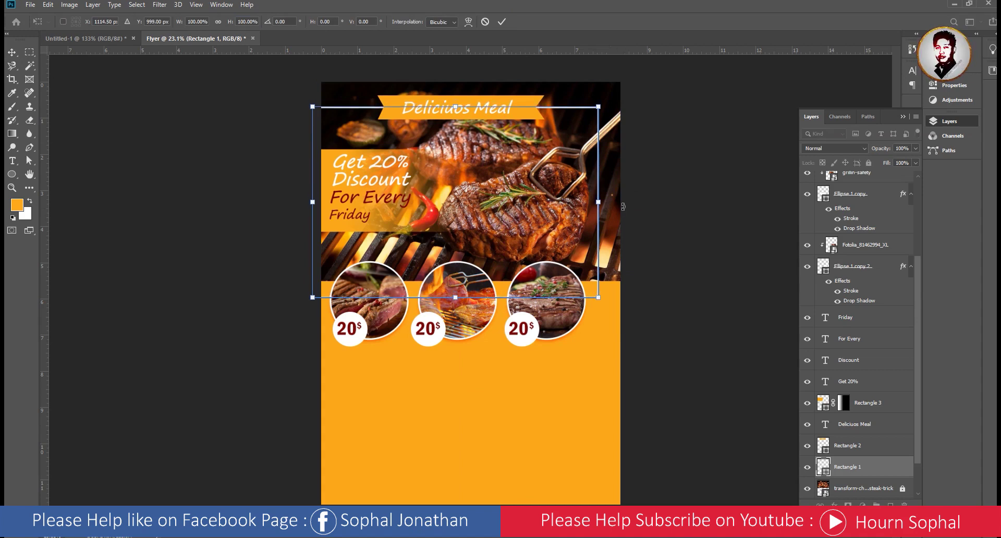
key("Return")
scroll(470, 292, "down", 2, "alt")
scroll(494, 273, "up", 3, "alt")
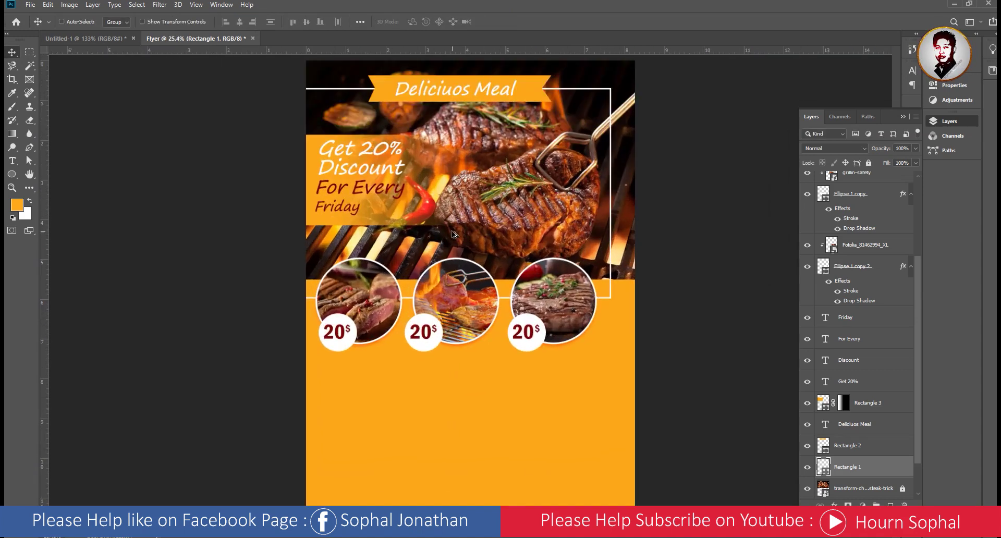
scroll(490, 250, "down", 2, "alt")
scroll(490, 229, "up", 1, "alt")
scroll(488, 226, "up", 2, "alt")
scroll(488, 225, "down", 1, "alt")
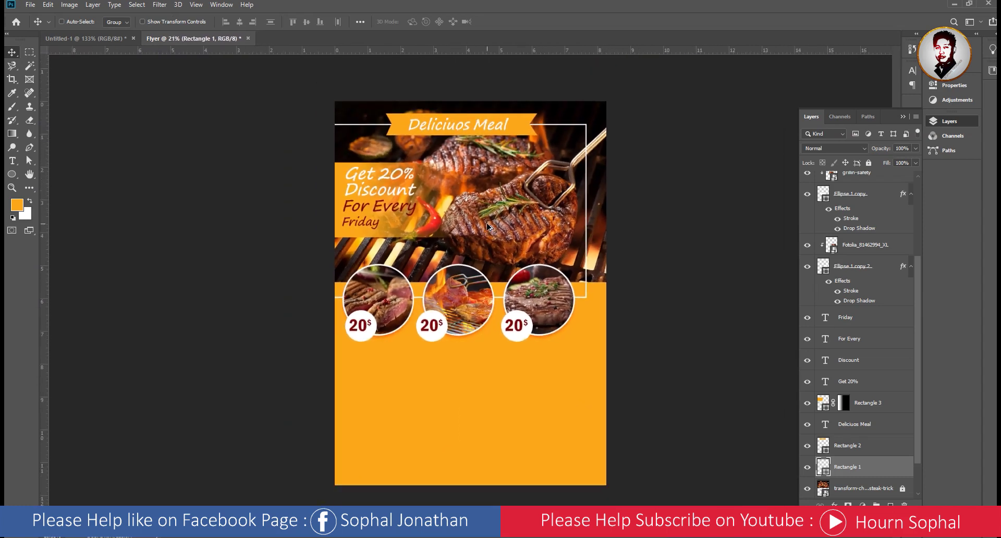
left_click(83, 39)
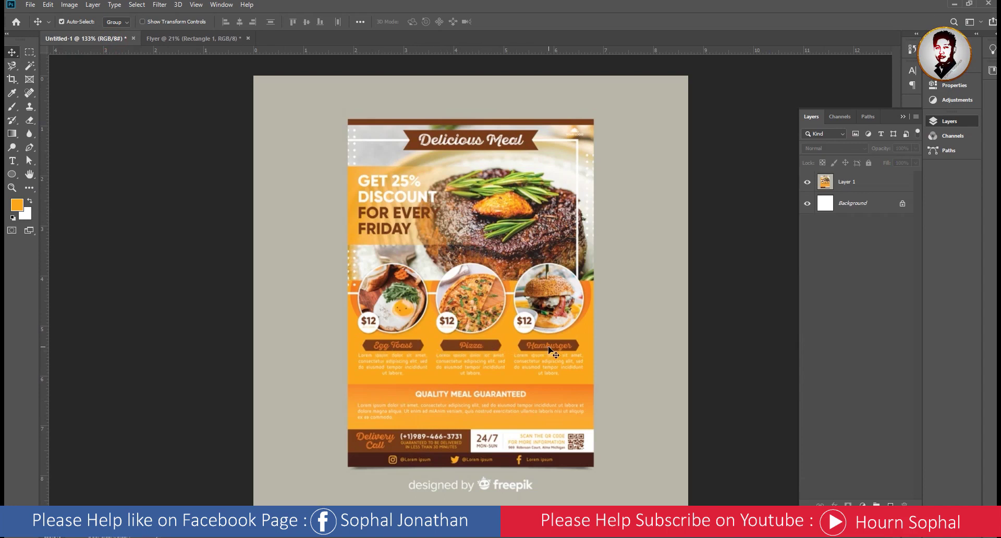
left_click(208, 38)
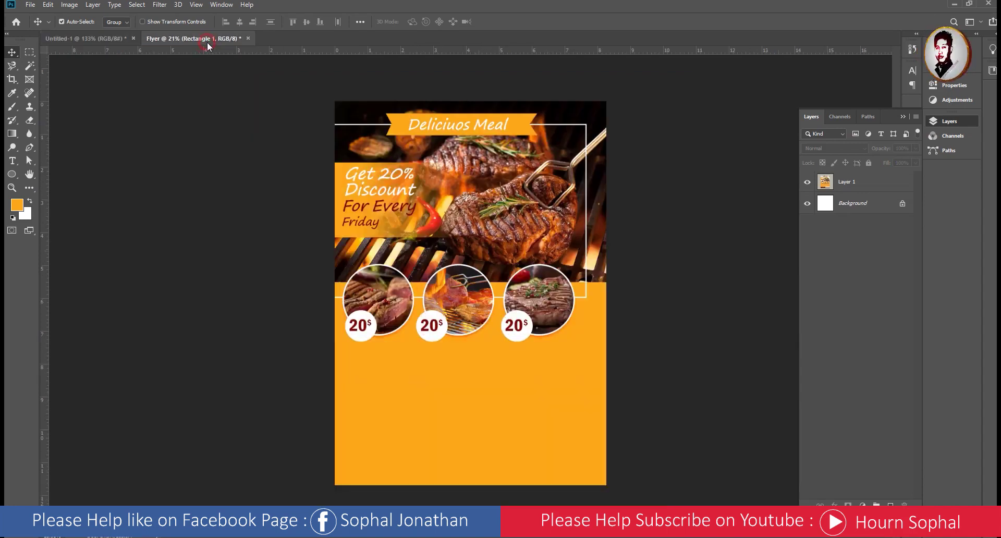
left_click_drag(380, 366, 425, 357)
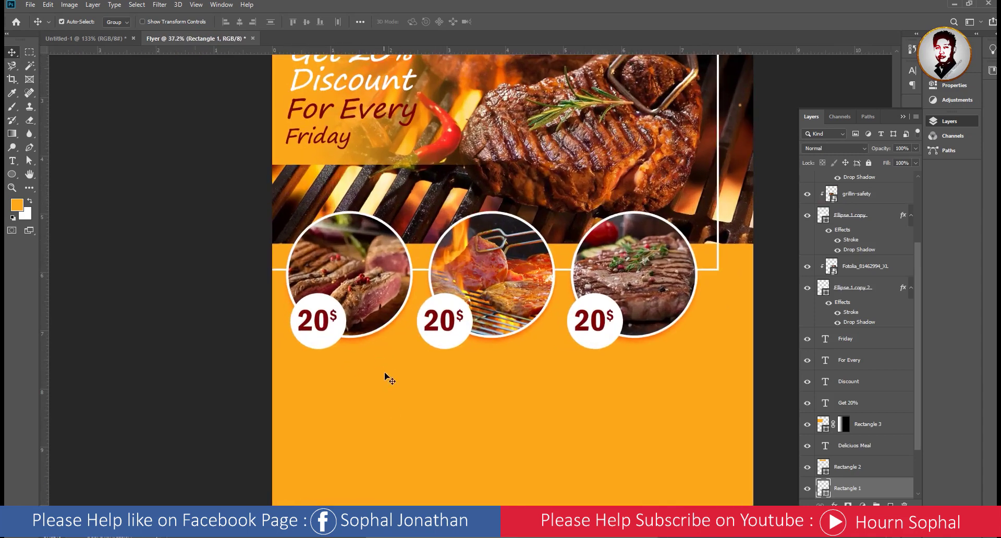
left_click(11, 175)
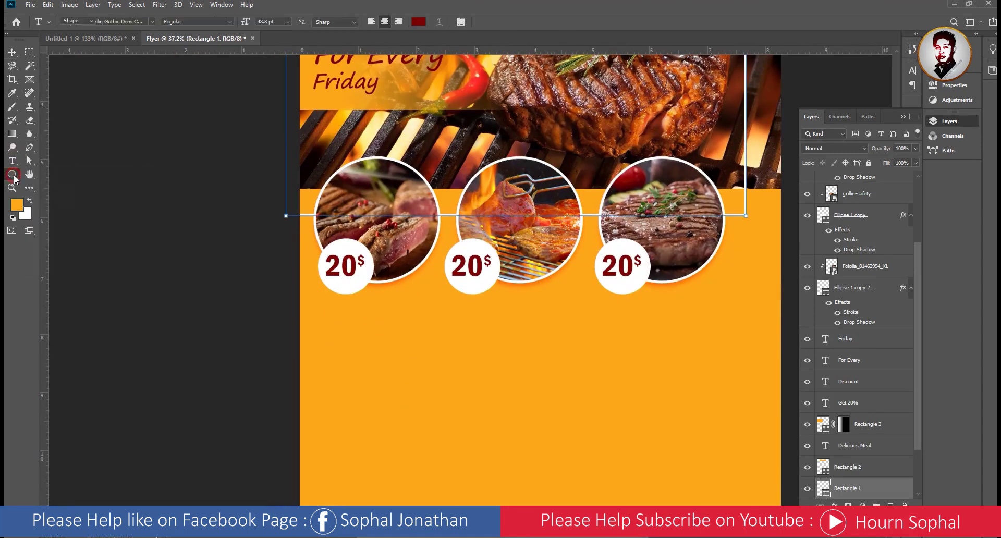
right_click(12, 174)
left_click(42, 185)
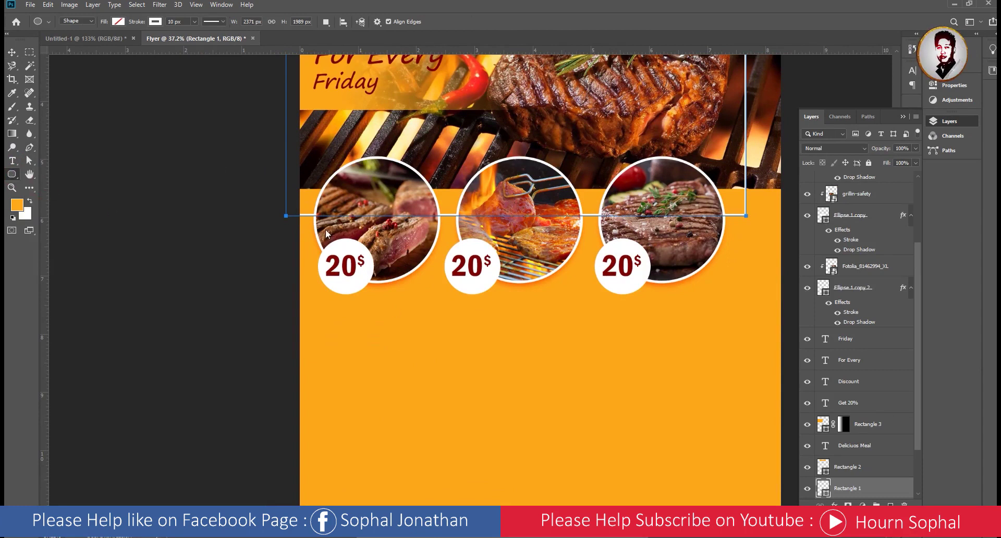
left_click(89, 42)
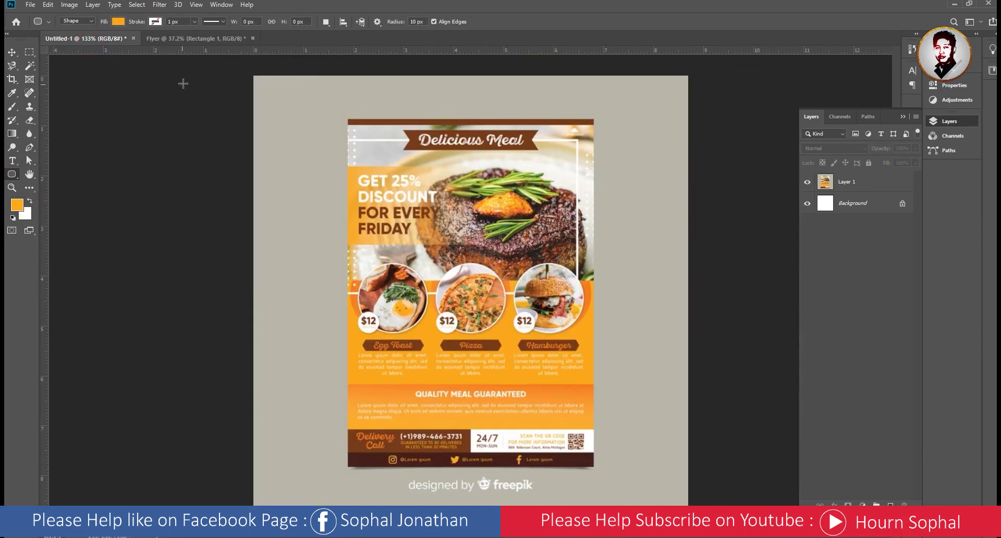
left_click(195, 40)
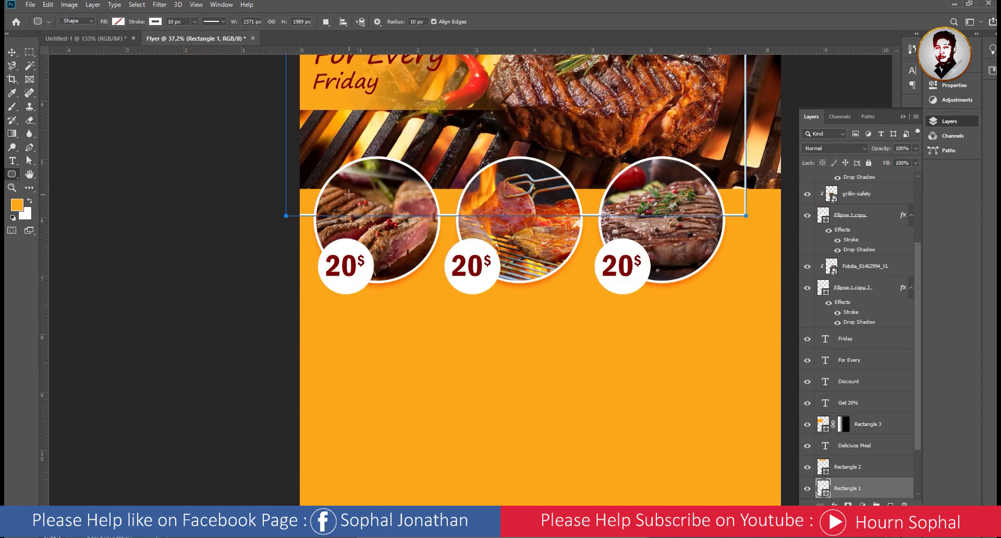
left_click(116, 178)
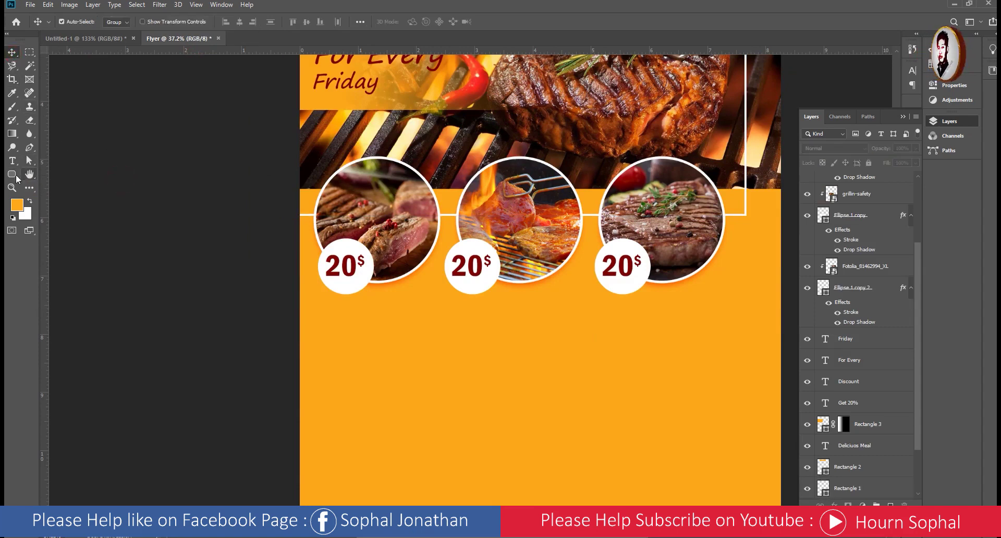
- Draw a crimson-filled rectangle below the first 20$ price circle
right_click(15, 177)
left_click(47, 174)
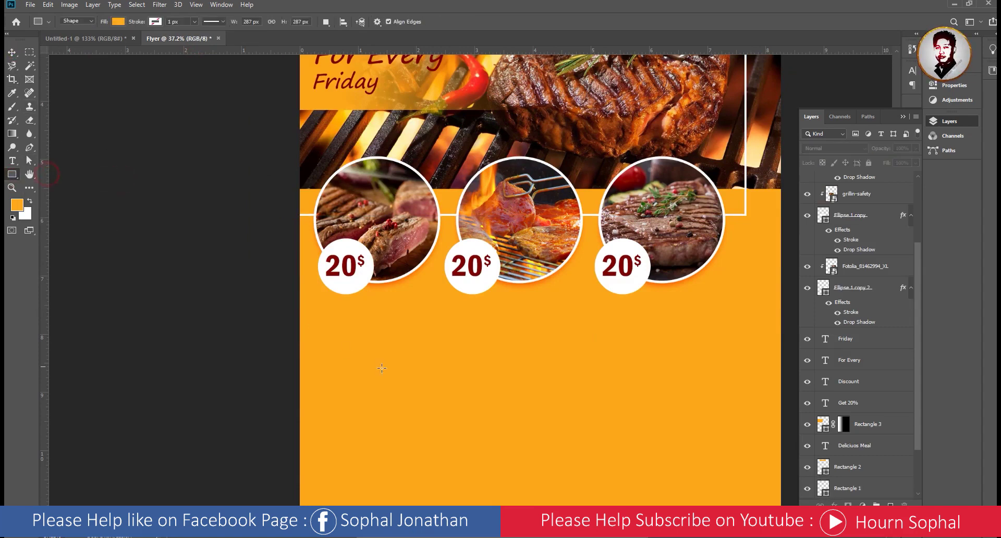
left_click_drag(411, 370, 415, 338)
left_click_drag(321, 281, 424, 306)
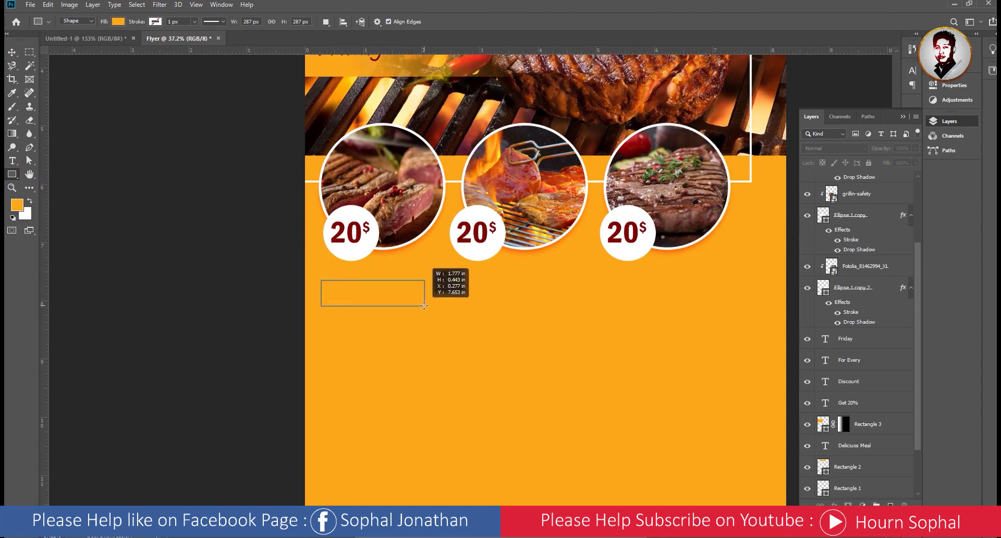
left_click_drag(424, 306, 424, 307)
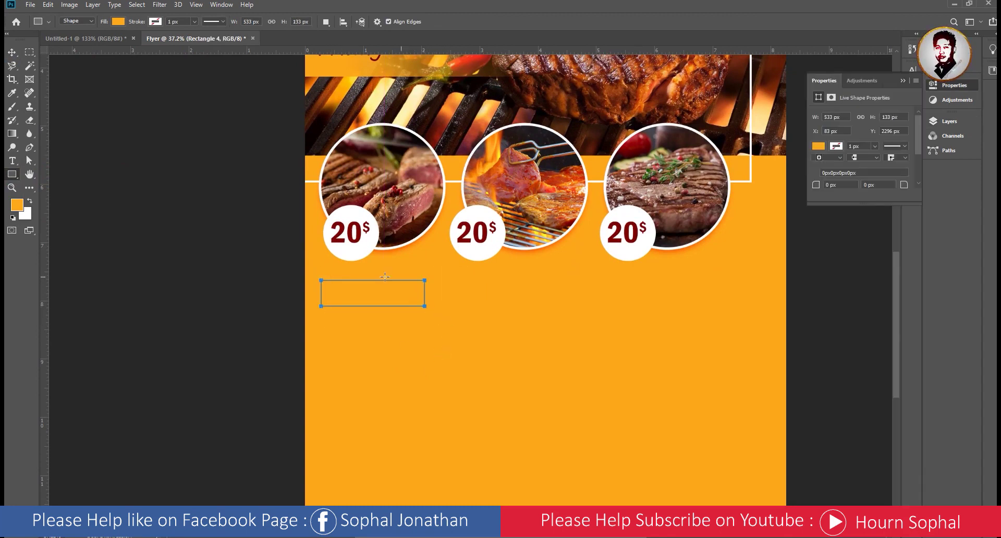
left_click(118, 21)
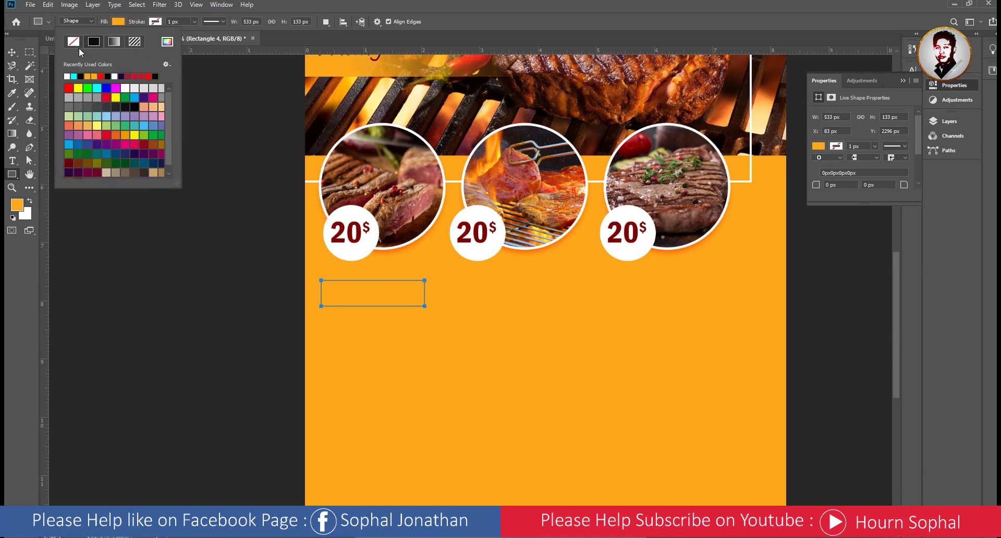
left_click(131, 75)
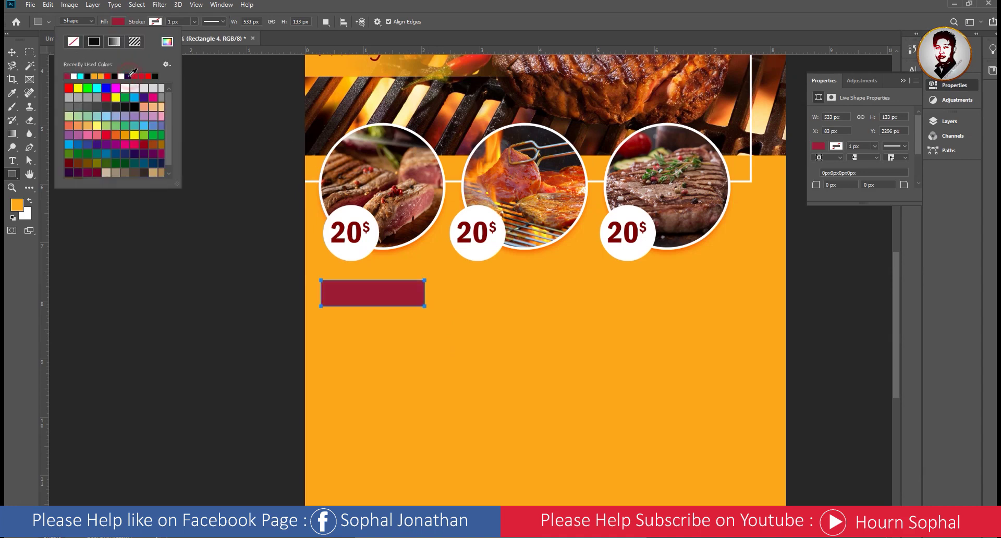
- Shift the crimson rectangle slightly right into its final position
left_click(16, 52)
left_click_drag(176, 295, 206, 295)
left_click_drag(397, 301, 402, 302)
scroll(421, 305, "down", 2)
scroll(414, 325, "up", 2)
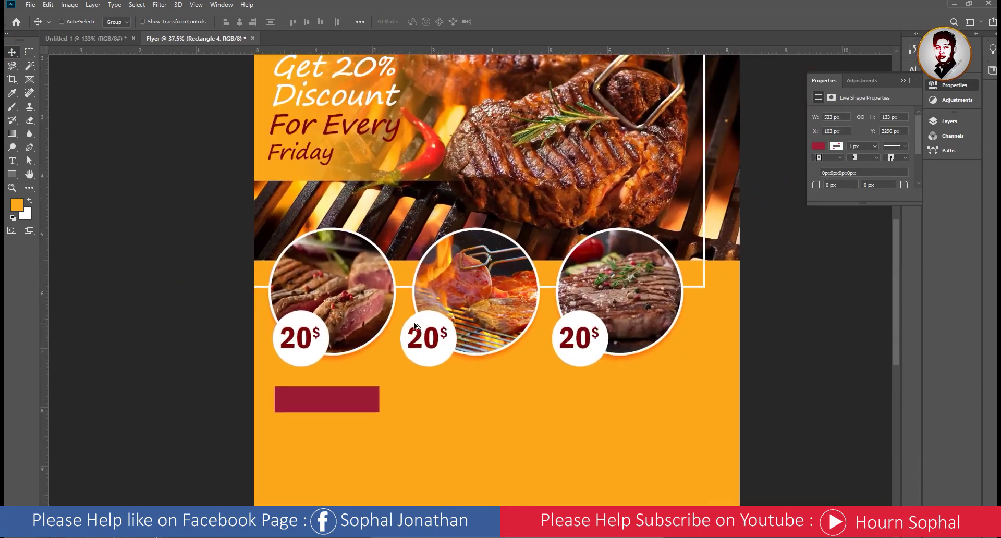
left_click_drag(401, 410, 465, 320)
- Pick the pen tool and select the Rectangle 4 layer for editing
left_click(356, 355)
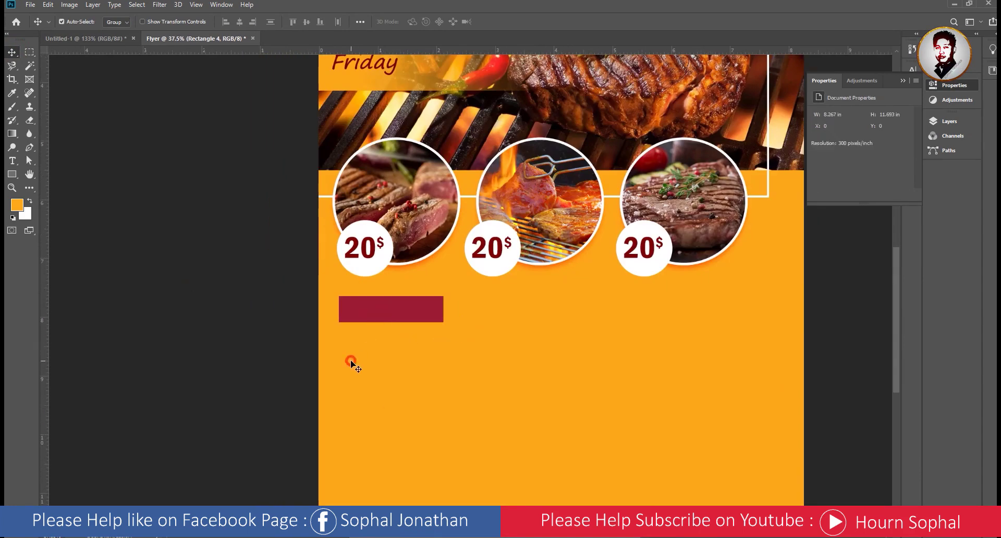
left_click(13, 174)
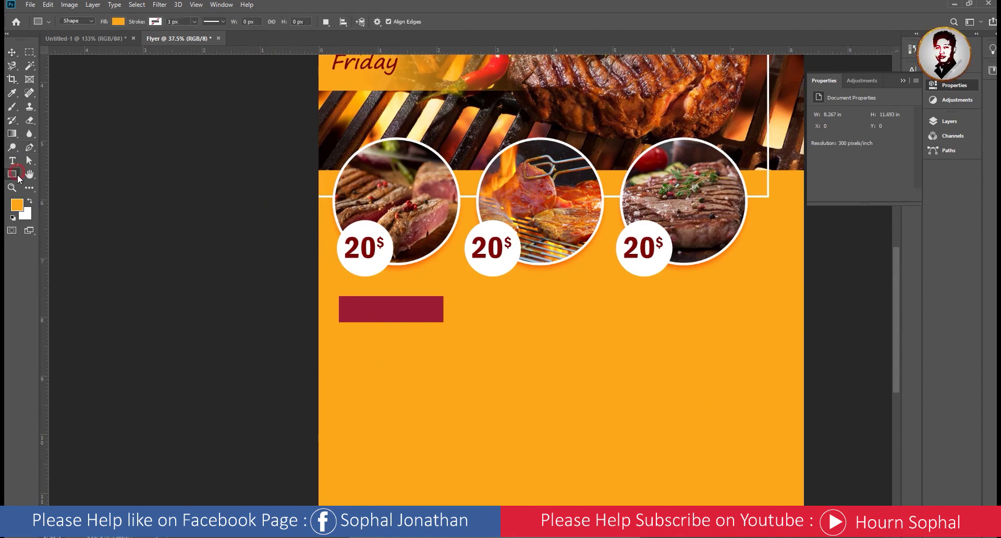
left_click(29, 148)
left_click(947, 122)
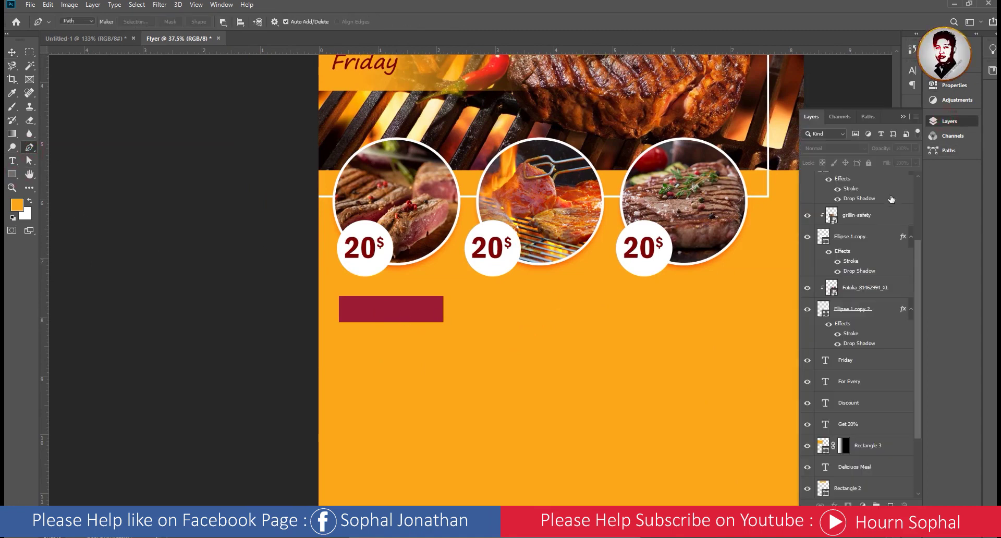
left_click(223, 22)
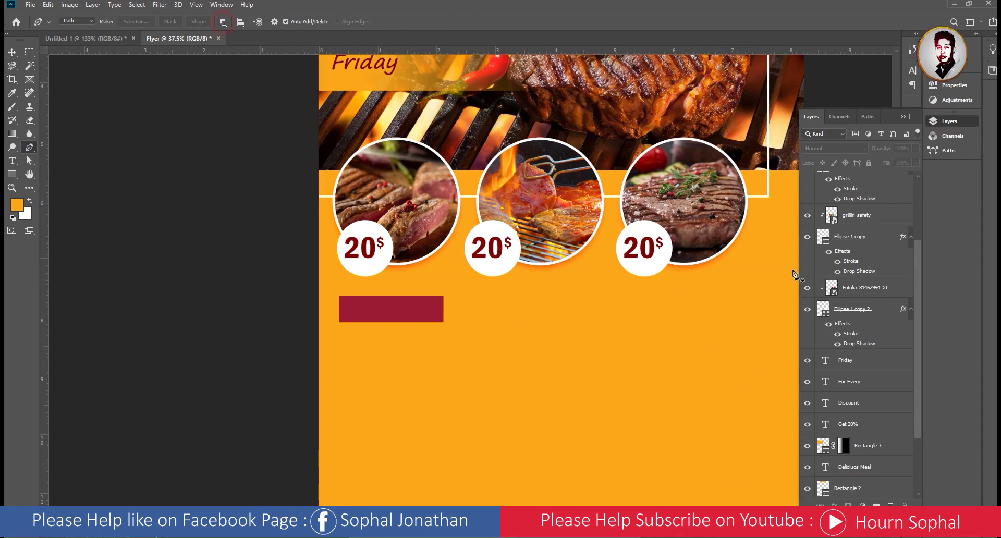
scroll(893, 307, "up", 2)
scroll(893, 268, "up", 1)
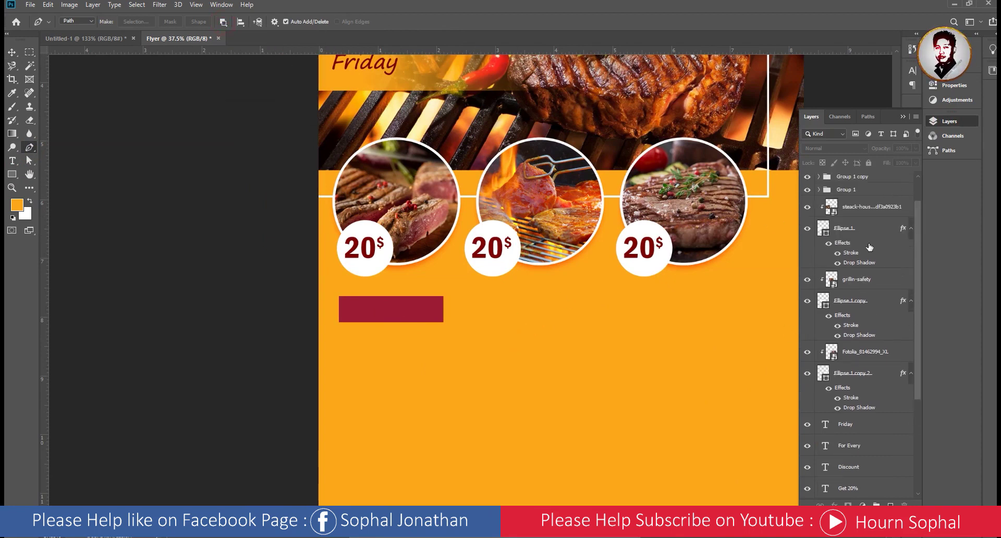
scroll(894, 268, "up", 1)
left_click(857, 182)
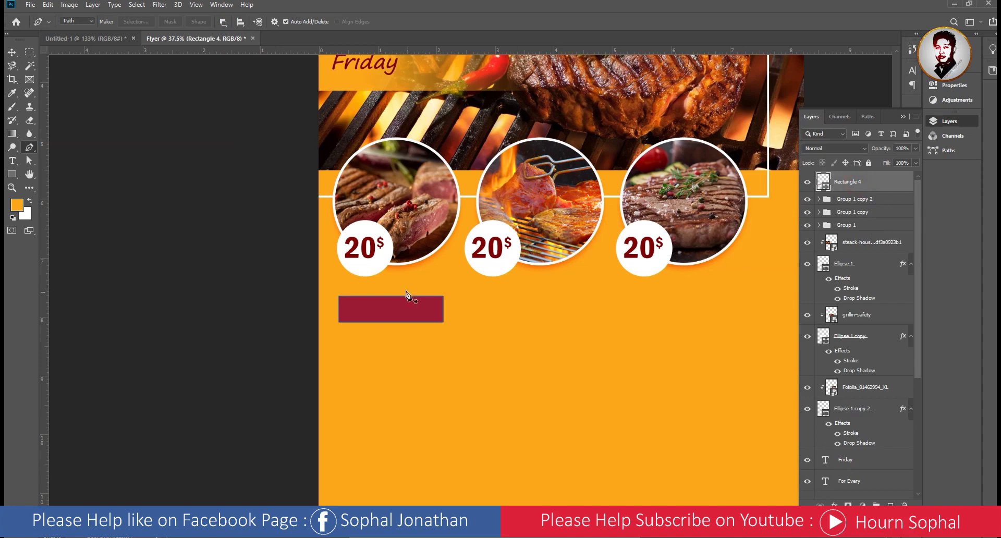
scroll(352, 310, "up", 2)
scroll(352, 310, "up", 2)
scroll(352, 305, "up", 1)
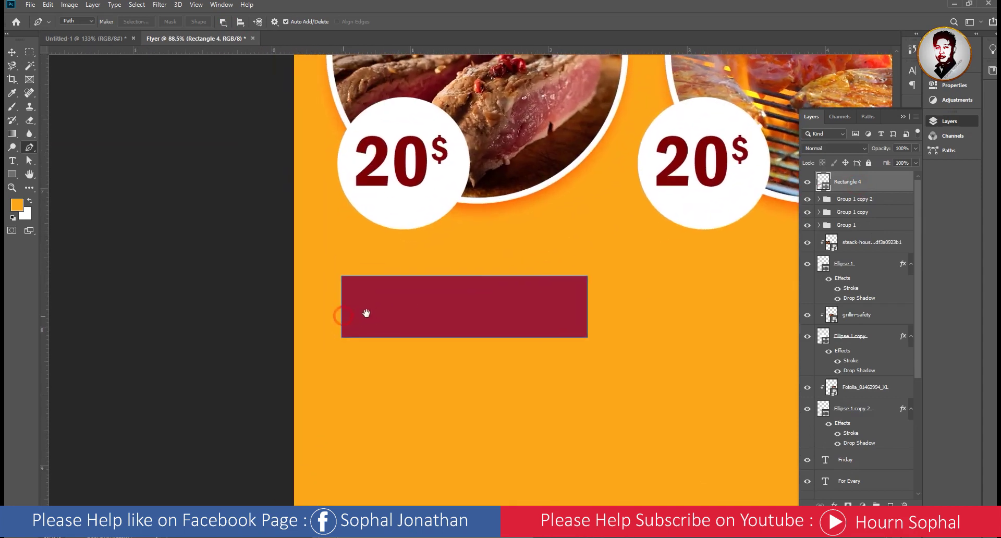
- Set the path operation to Intersect Shape Areas after undoing a trial notch
left_click(368, 277)
left_click(374, 338)
key("ctrl+z")
key("ctrl+z")
key("ctrl+z")
left_click(223, 22)
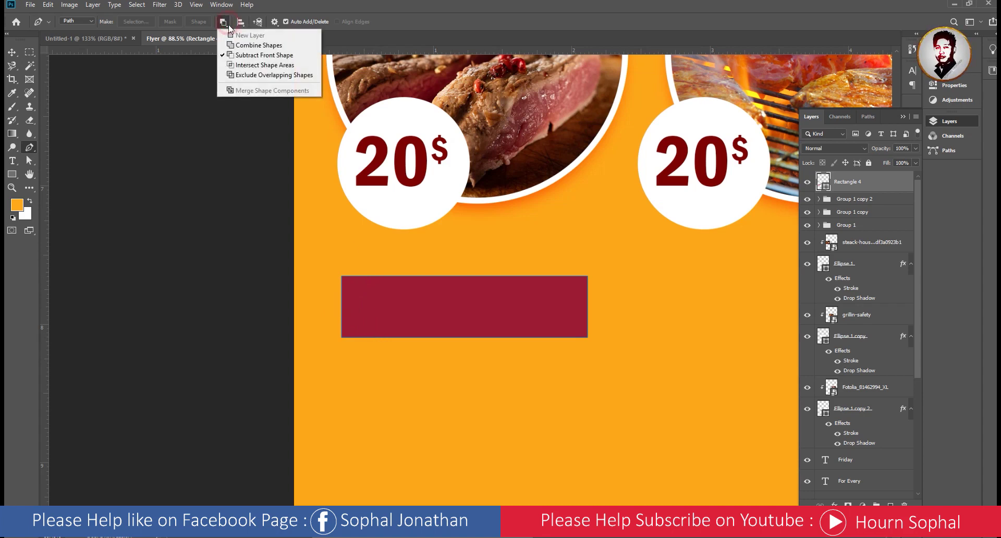
left_click(240, 65)
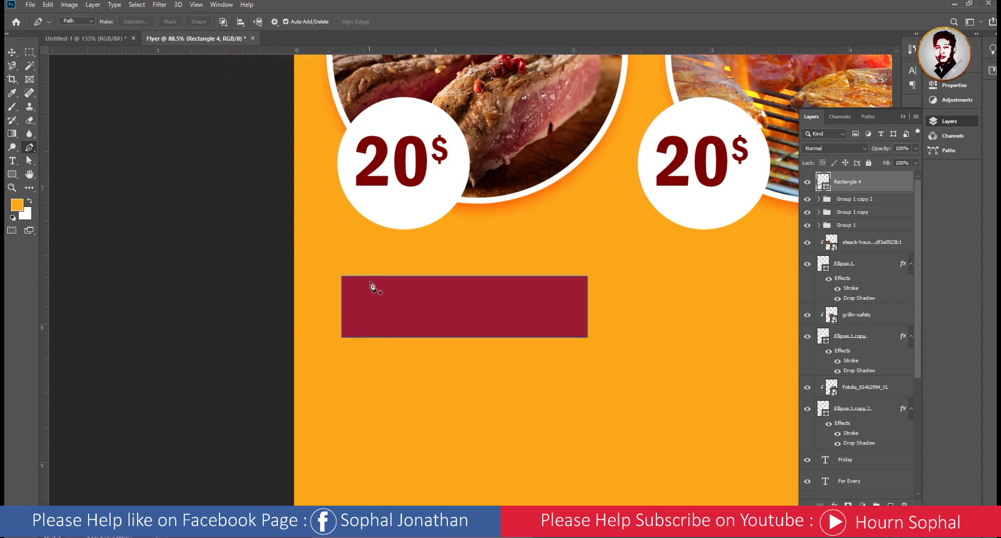
left_click(374, 278)
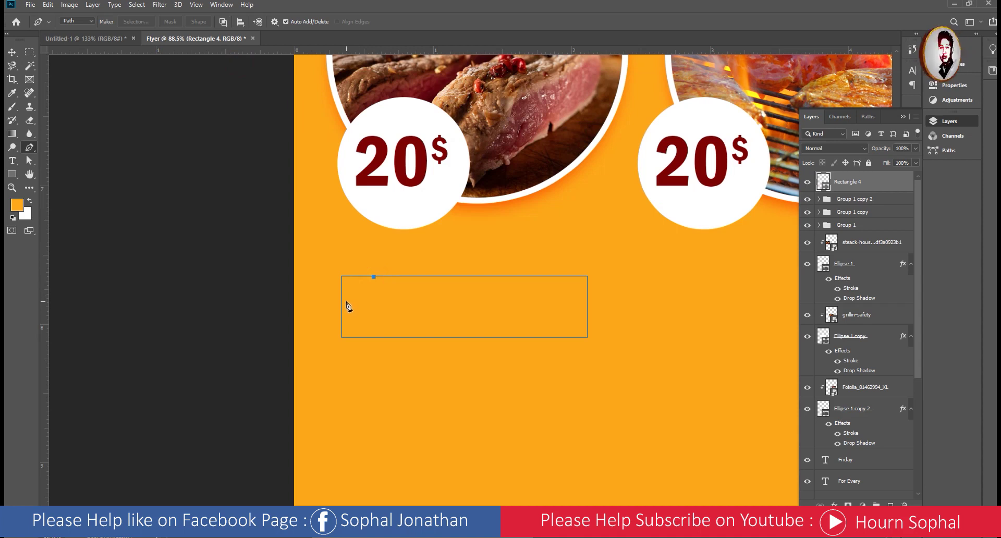
key("ctrl+z")
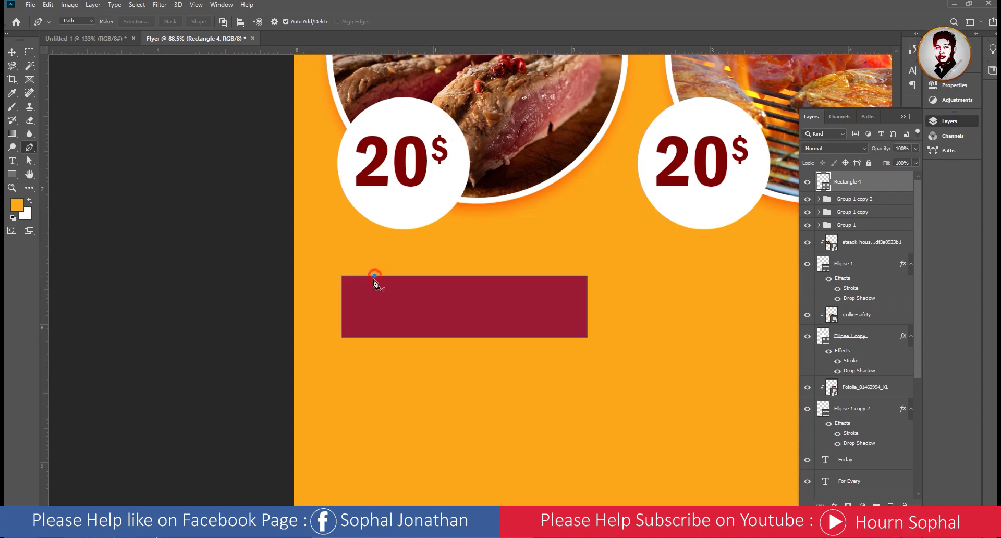
- Draw a hexagonal outline over the rectangle with a pointed right tip
left_click(374, 275)
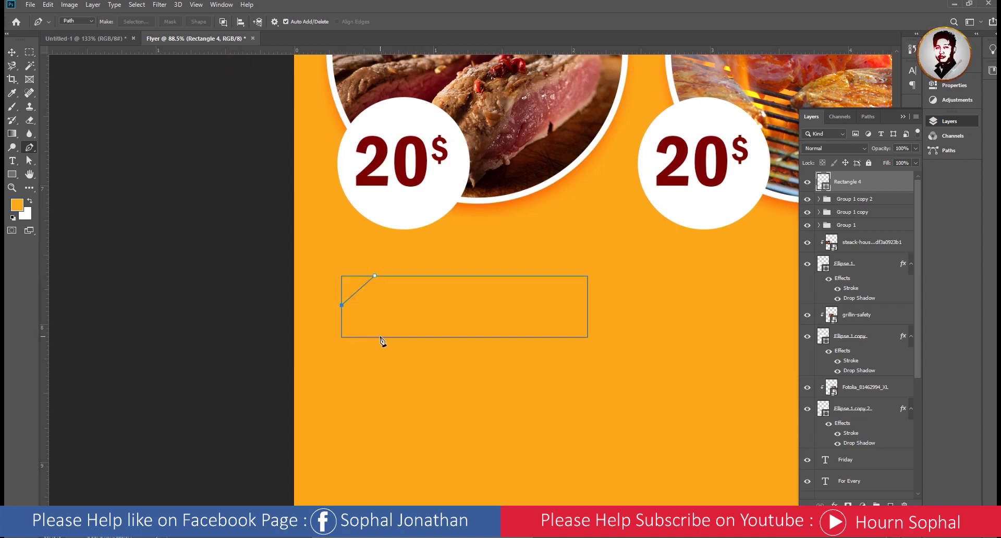
left_click(380, 337)
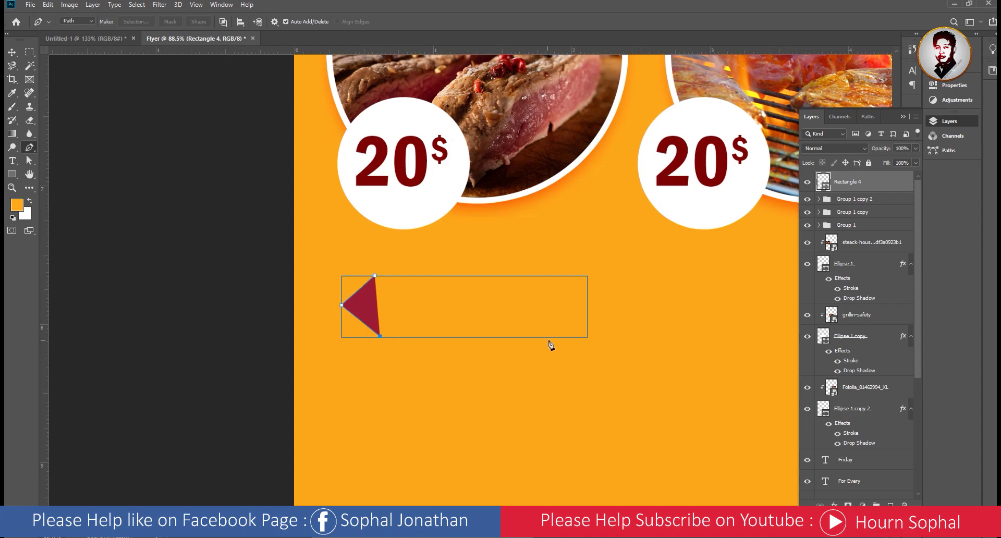
left_click(565, 338)
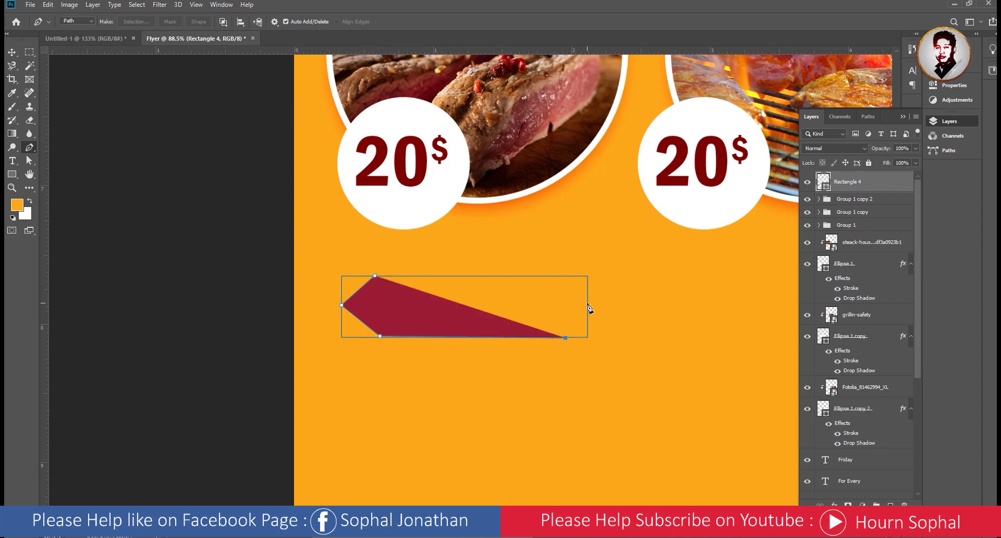
left_click(586, 306)
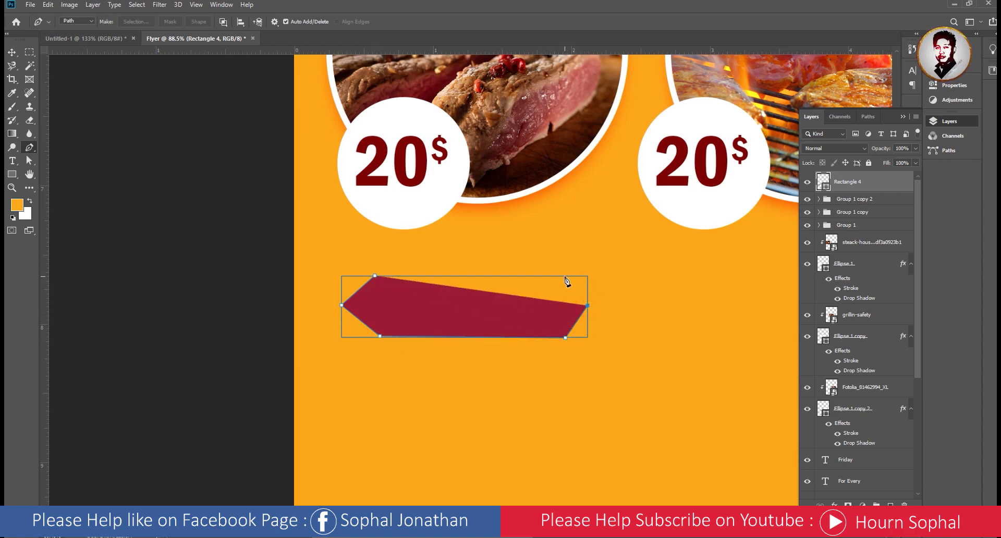
left_click(564, 277)
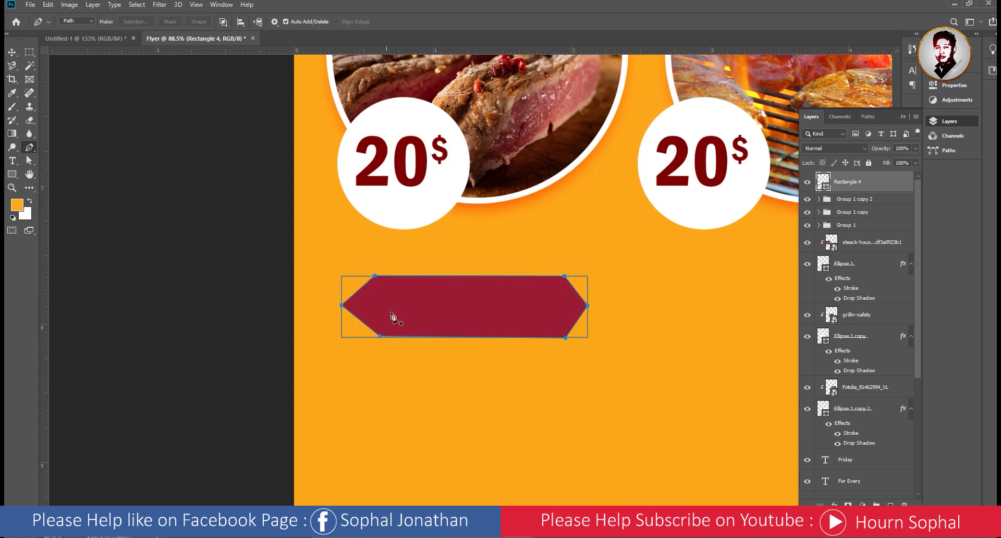
- Drag the banner's top-left and bottom-left points outward to form the left end
key("v")
scroll(447, 391, "down", 2)
scroll(447, 369, "up", 2)
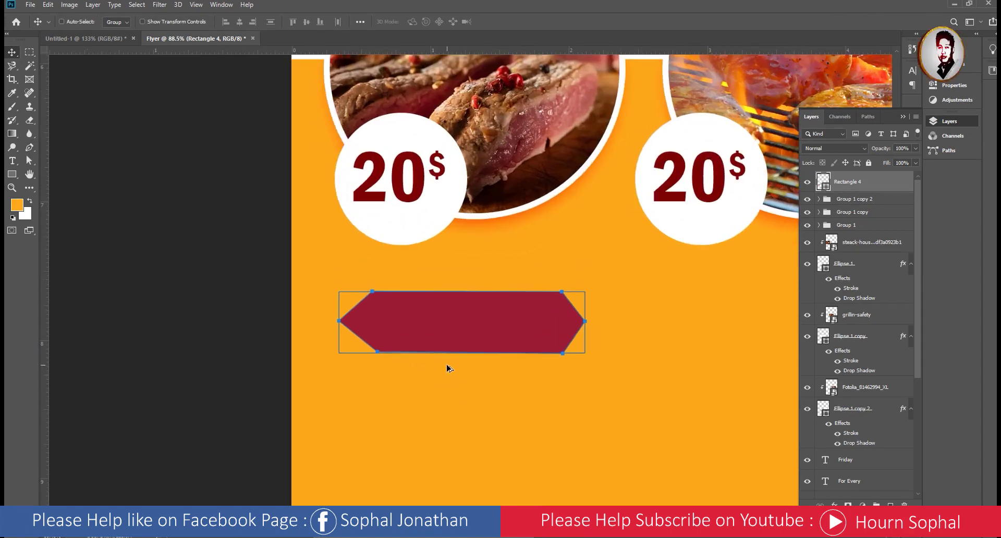
scroll(469, 326, "down", 1)
scroll(421, 326, "up", 3)
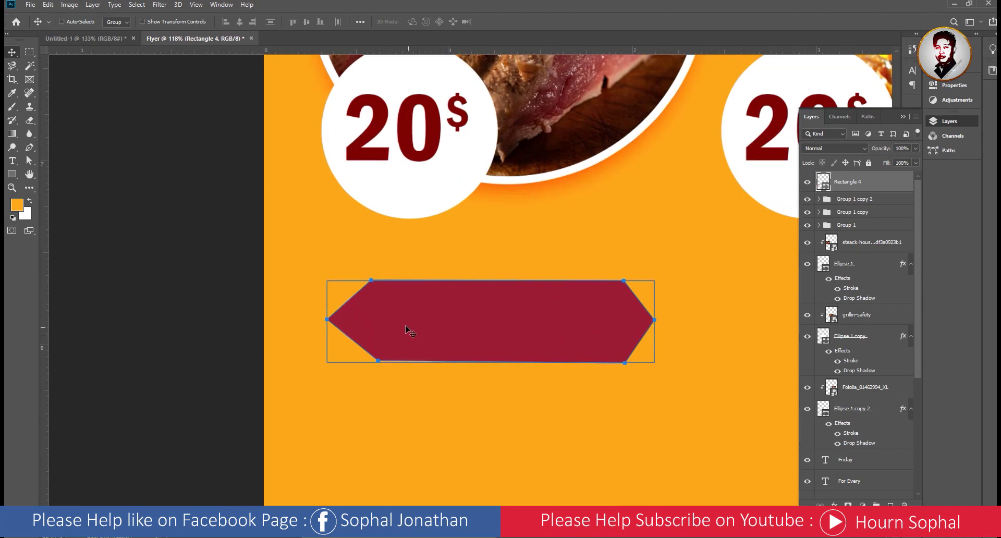
key("ctrl")
left_click(36, 147)
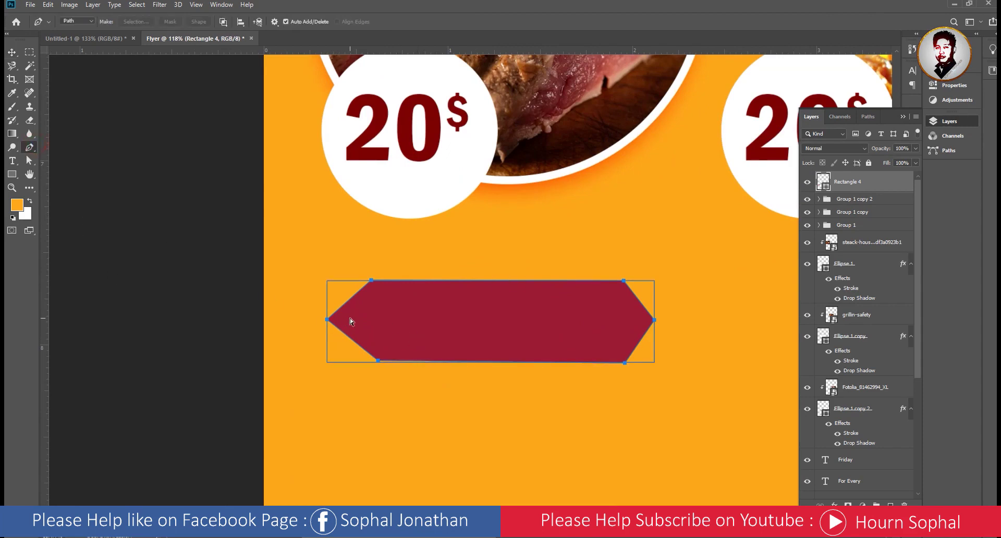
left_click(371, 280, "ctrl")
left_click_drag(373, 281, 362, 281)
key("ctrl+z")
left_click_drag(372, 281, 357, 281)
left_click_drag(379, 360, 360, 359)
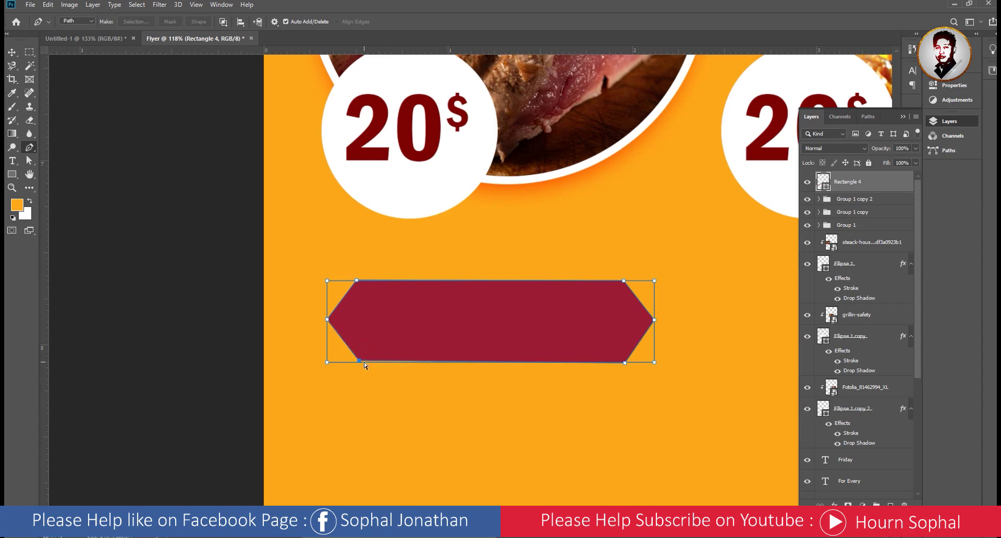
scroll(448, 388, "down", 2)
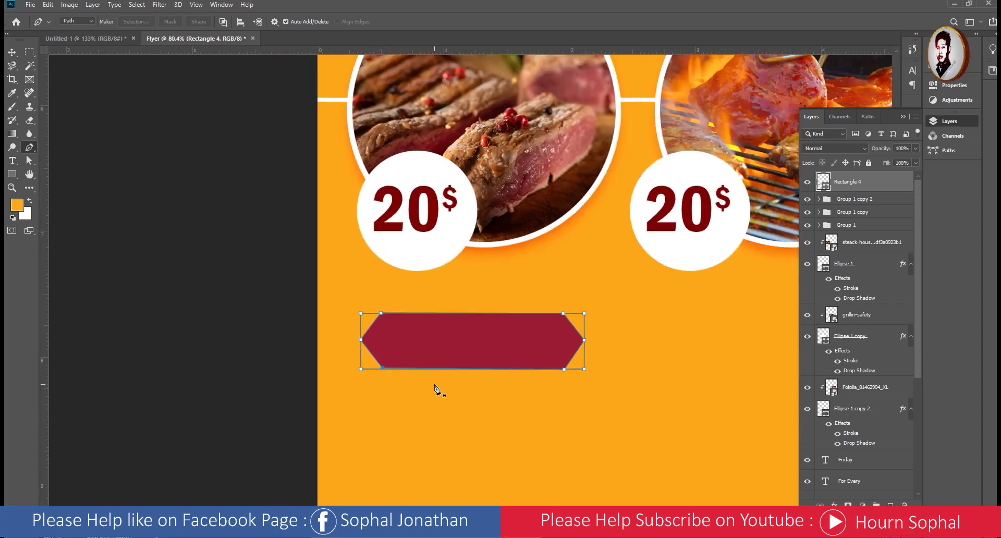
- Nudge the red Rectangle 4 banner slightly to the left
key("v")
scroll(459, 386, "down", 2)
scroll(469, 368, "up", 2)
scroll(469, 375, "down", 2)
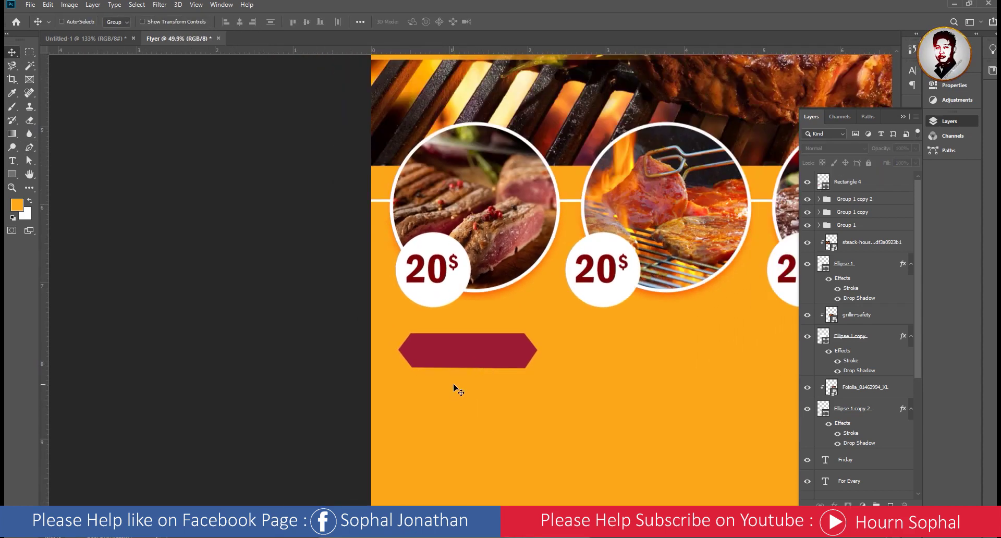
scroll(457, 399, "up", 1)
scroll(458, 404, "up", 1)
left_click_drag(432, 319, 421, 320)
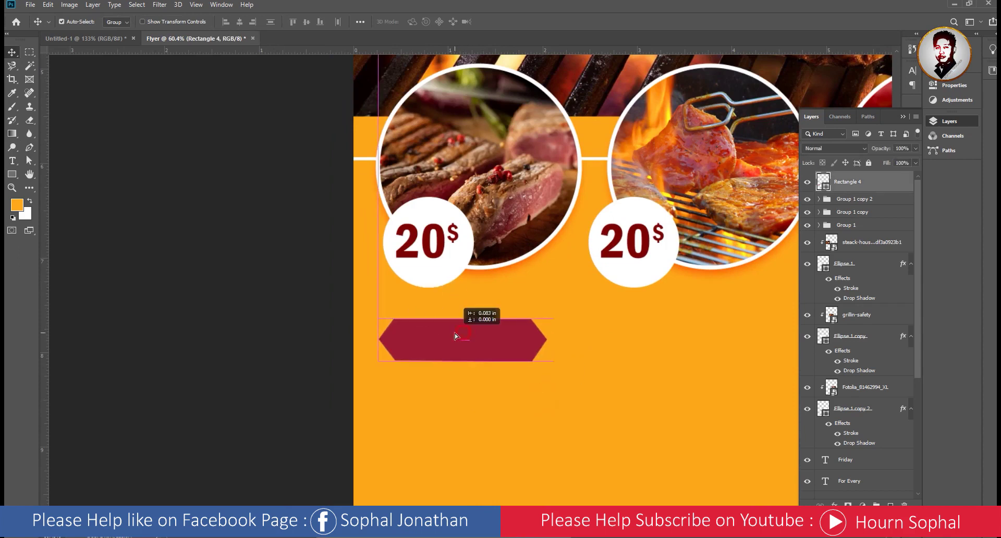
- Stretch the red banner to about 106% width beneath the first price circle
left_click(104, 39)
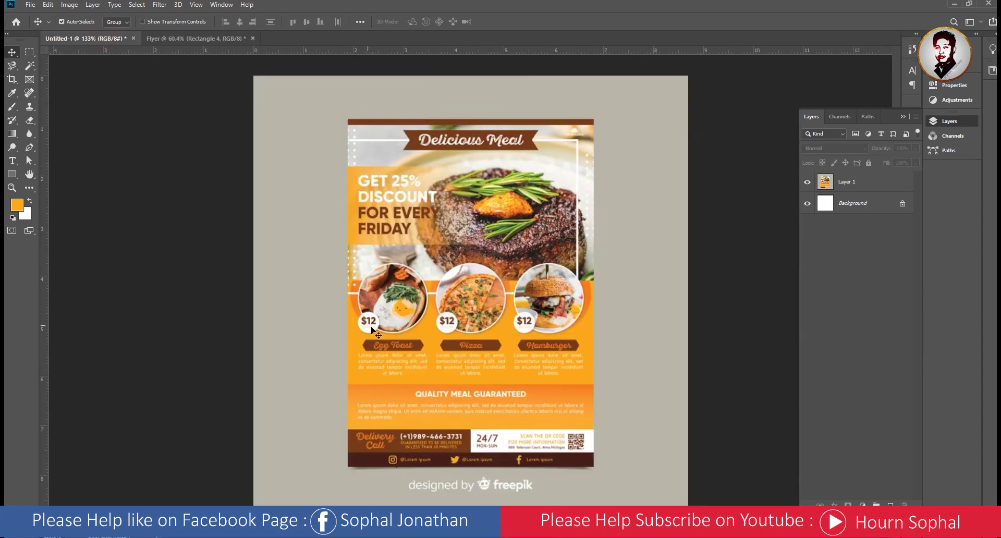
left_click(196, 39)
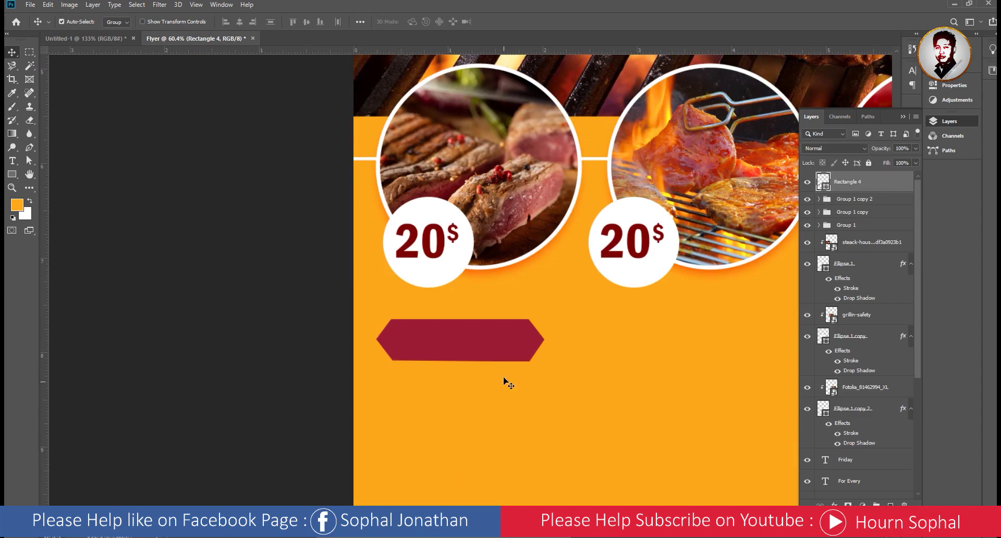
scroll(547, 368, "down", 5)
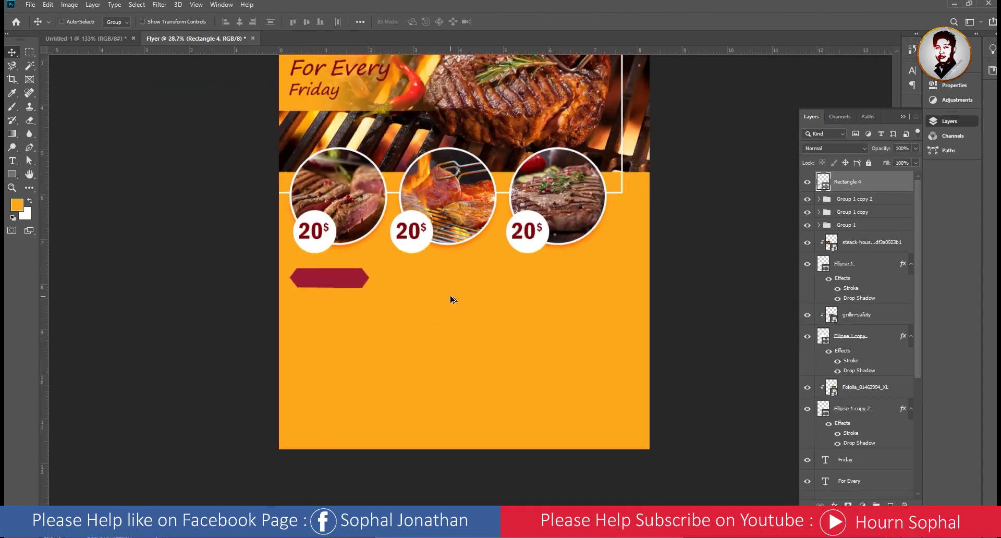
scroll(351, 288, "up", 1)
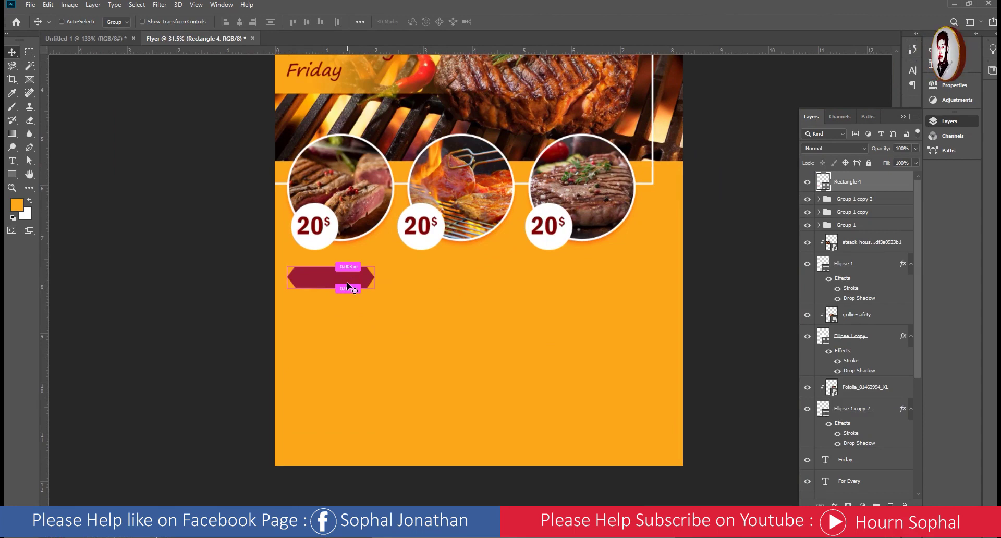
key("ctrl+t")
left_click_drag(374, 278, 379, 278)
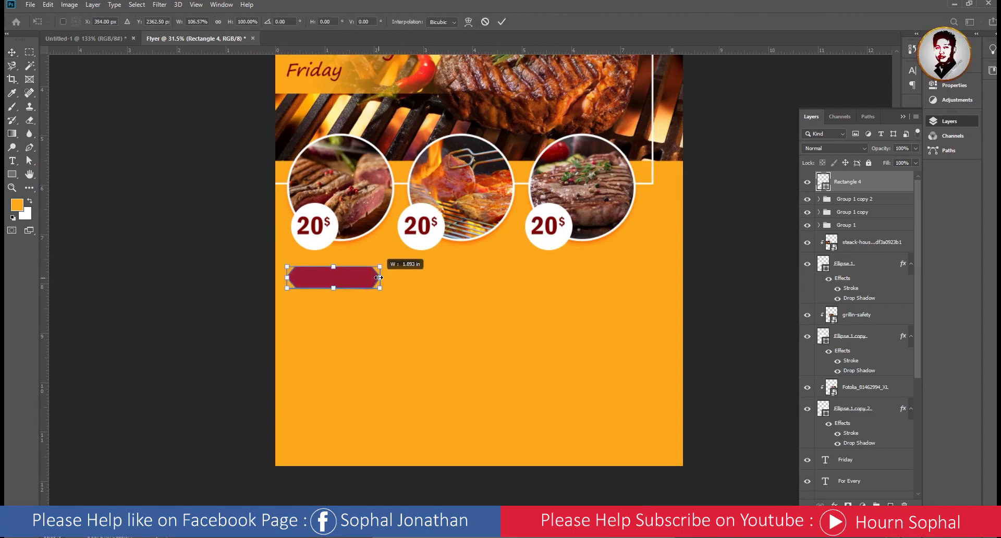
key("Return")
scroll(369, 302, "up", 2)
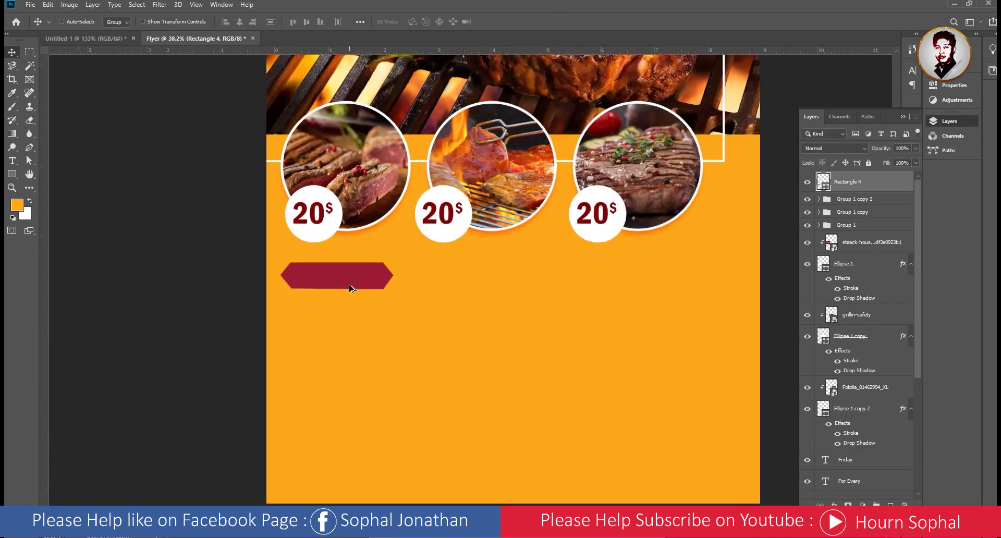
scroll(350, 288, "up", 2)
- Create a 'Grill Meal' text layer coloured white
key("t")
left_click(373, 330)
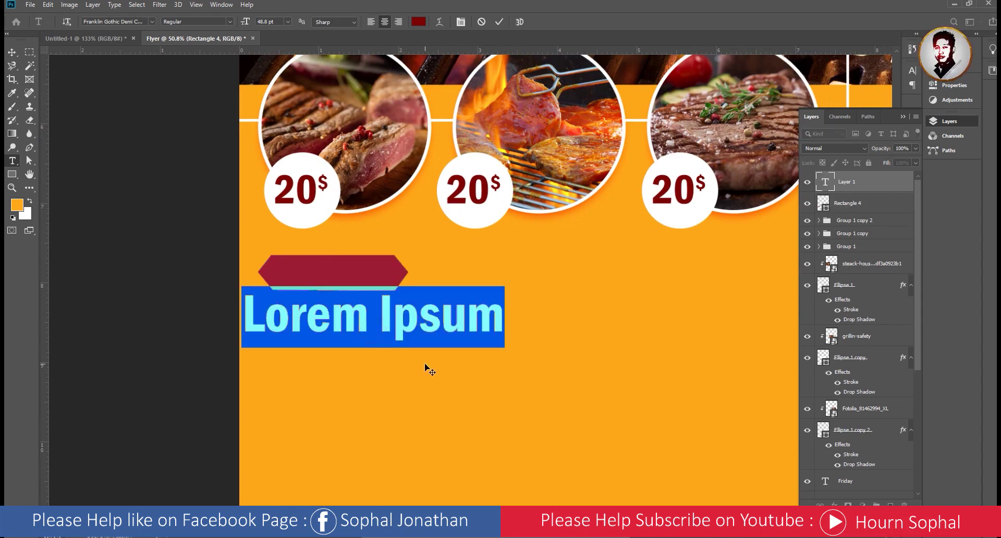
type("Meal")
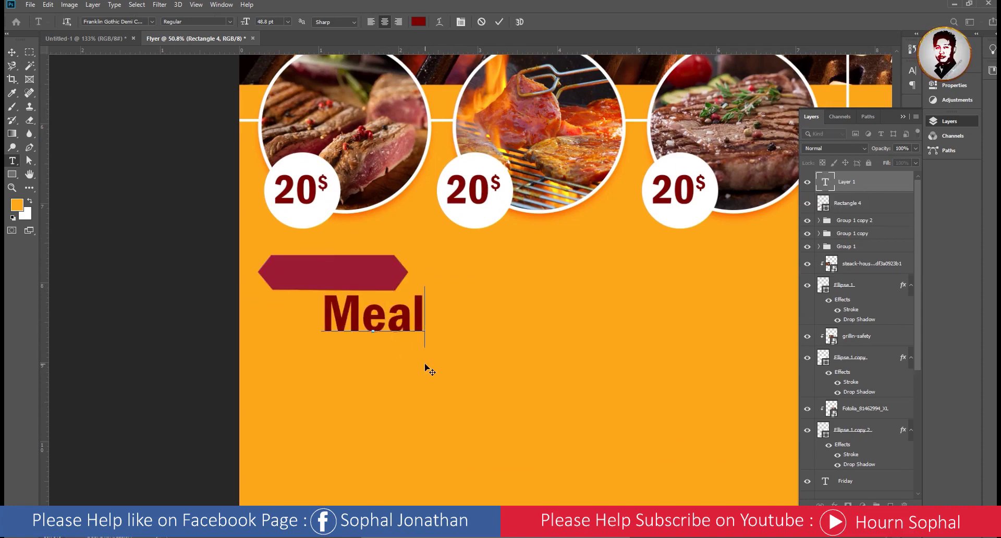
key("ctrl+a")
type("G")
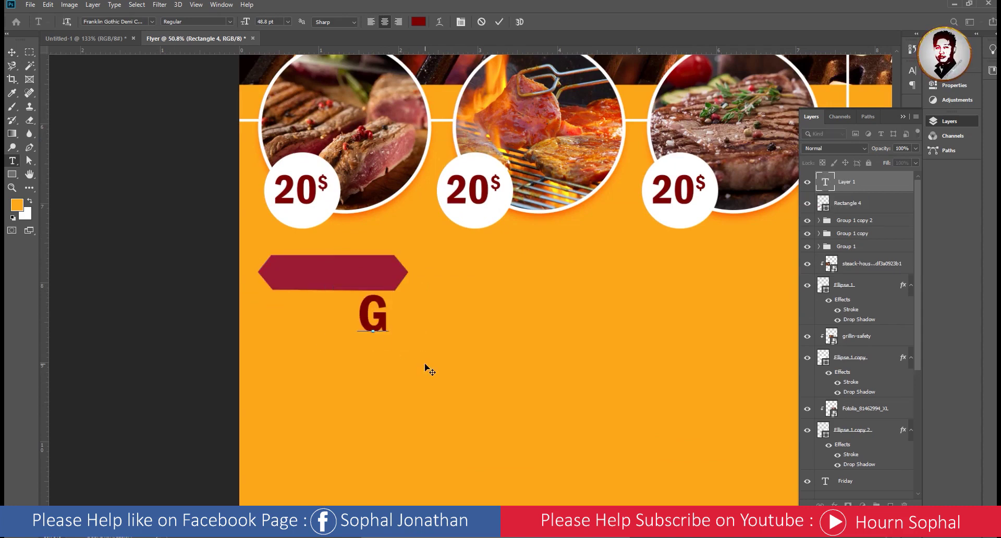
type("rill Me")
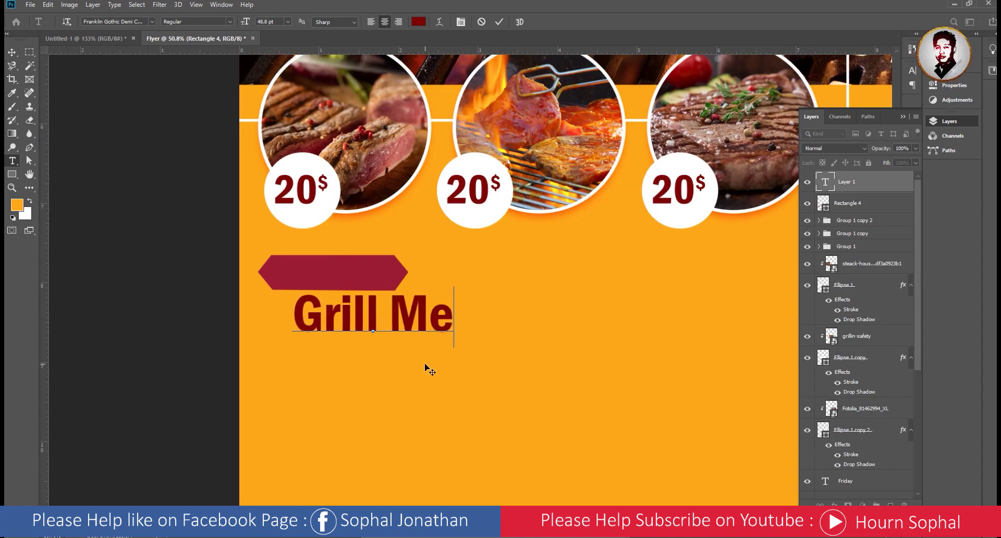
type("al")
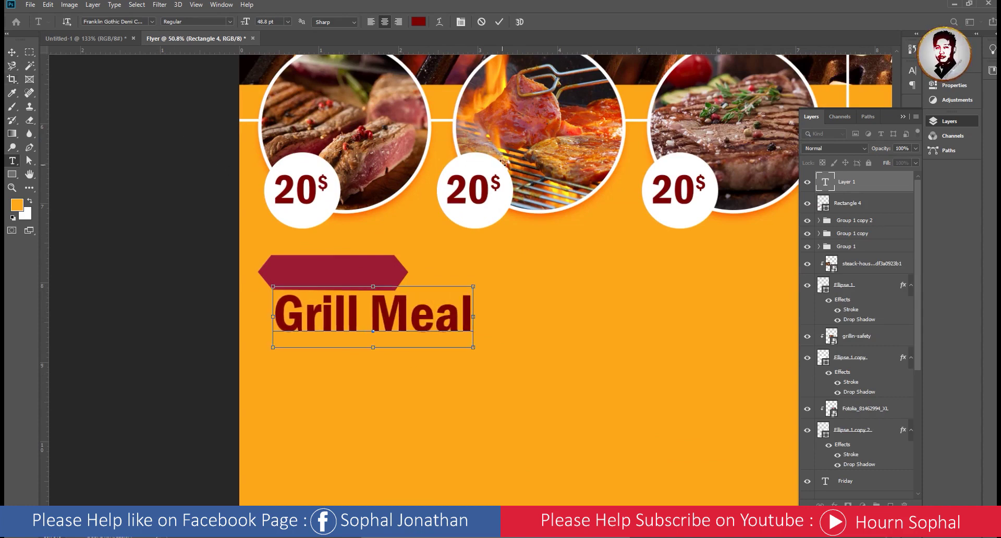
key("ctrl+a")
left_click(418, 21)
left_click_drag(467, 369, 385, 323)
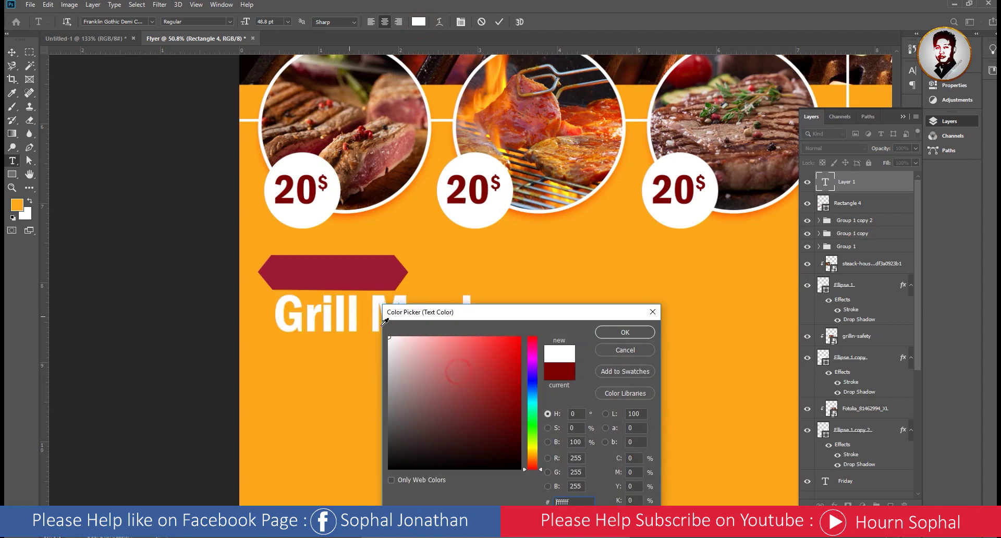
left_click(625, 332)
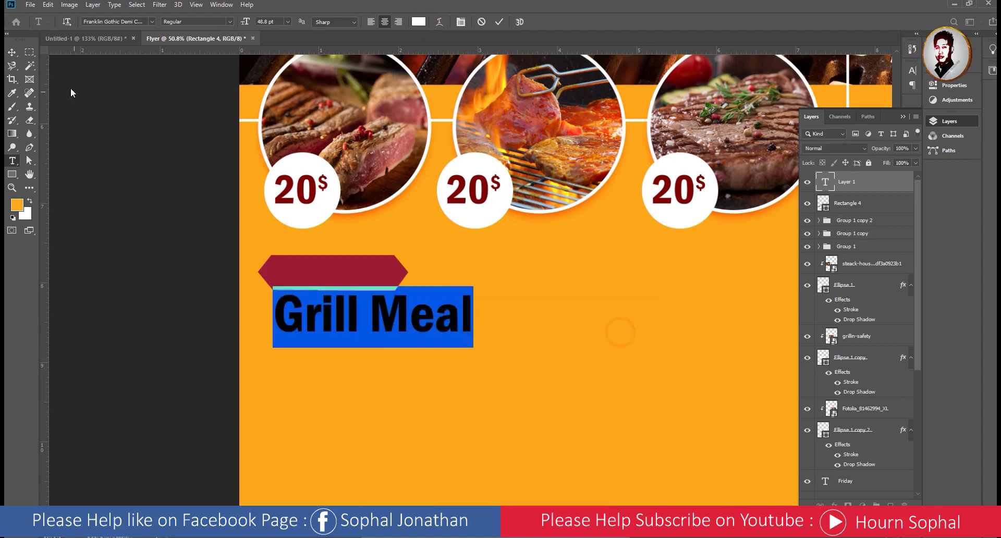
- Scale the Grill Meal text down to about 42% to fit the banner
left_click(11, 52)
key("ctrl+t")
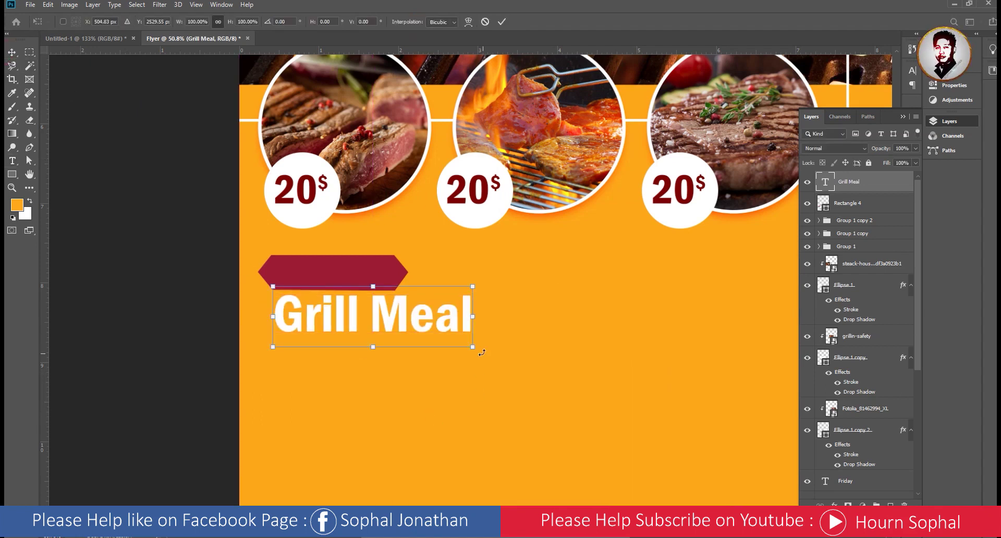
mouse_move(471, 347)
left_mouse_down()
mouse_move(357, 313)
mouse_move(357, 282)
left_mouse_up()
key("Return")
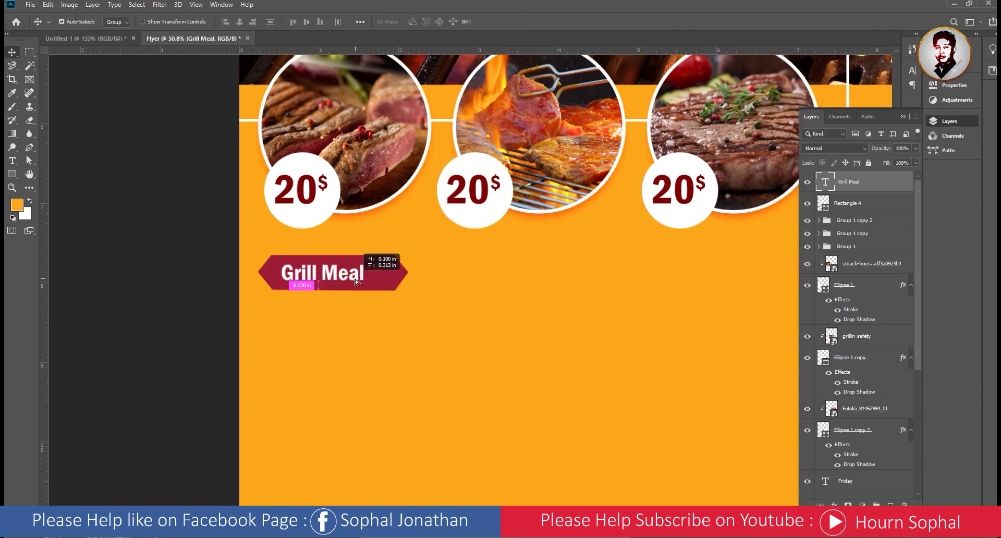
- Group the Grill Meal text with the Rectangle 4 banner
left_click(847, 202, "shift")
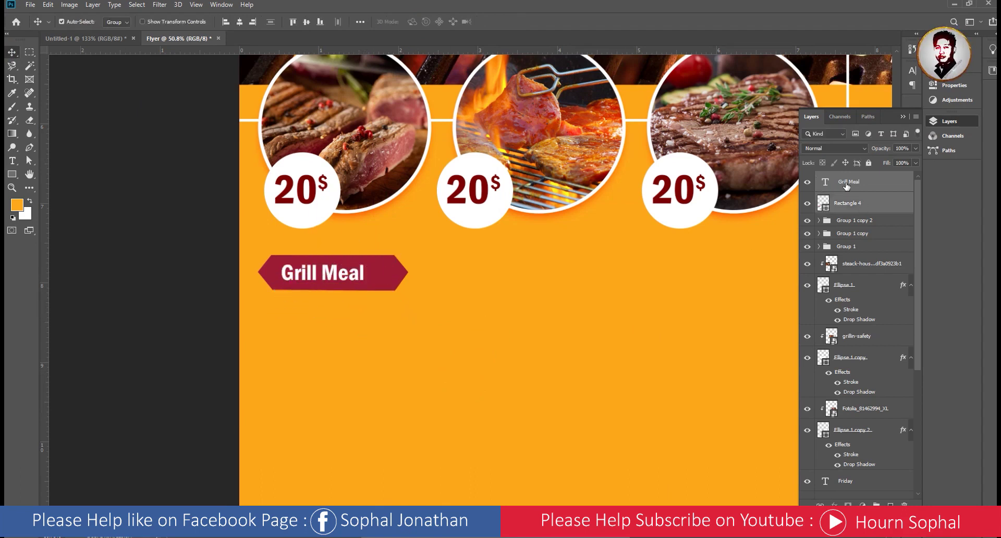
right_click(900, 188)
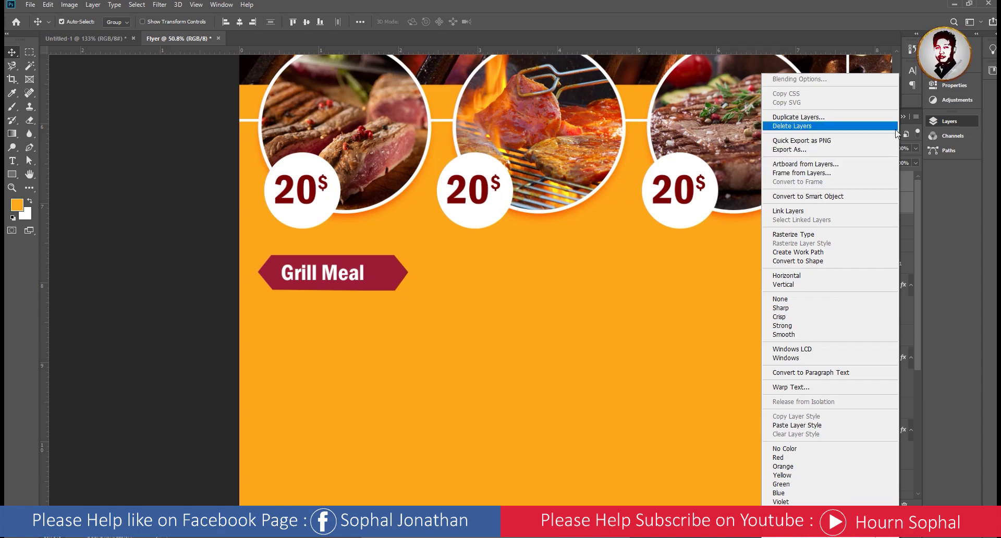
left_click(904, 184)
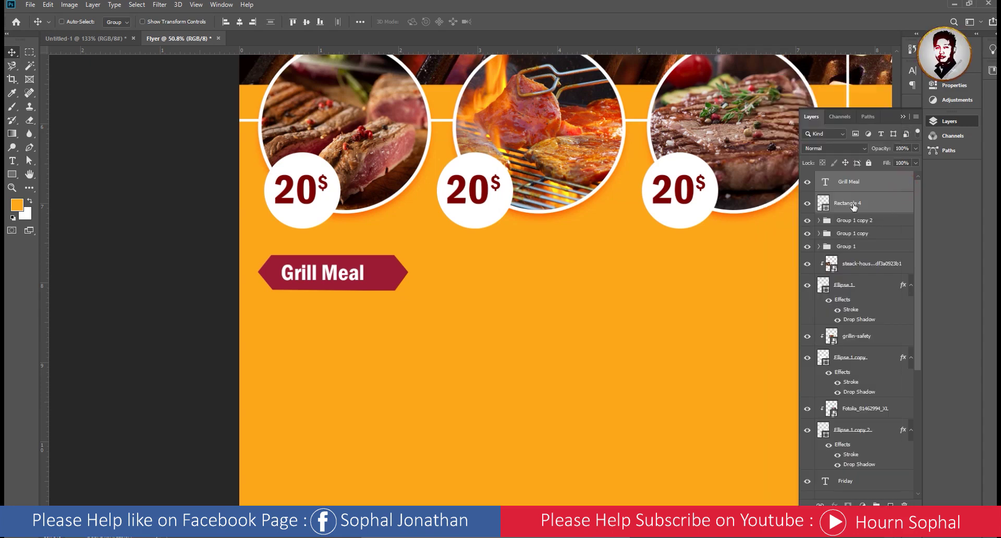
key("ctrl+g")
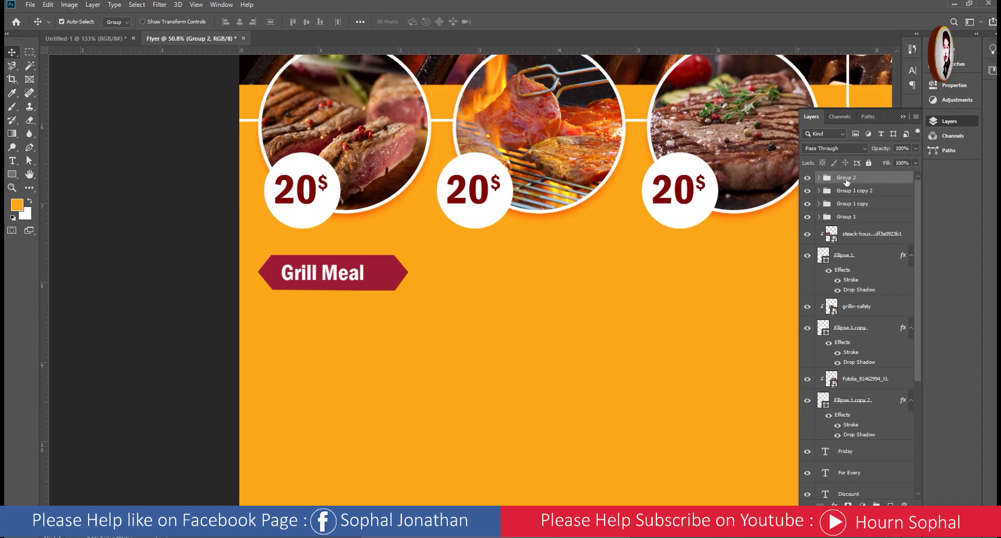
- Duplicate the banner group and place the copy under the second price circle
right_click(846, 181)
left_click(857, 162)
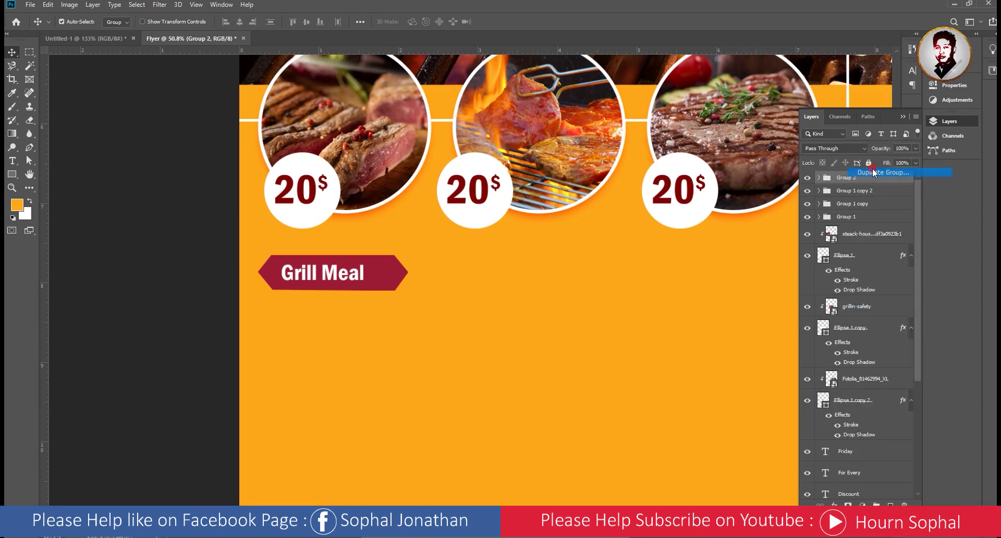
left_click(588, 151)
left_click_drag(344, 270, 535, 269)
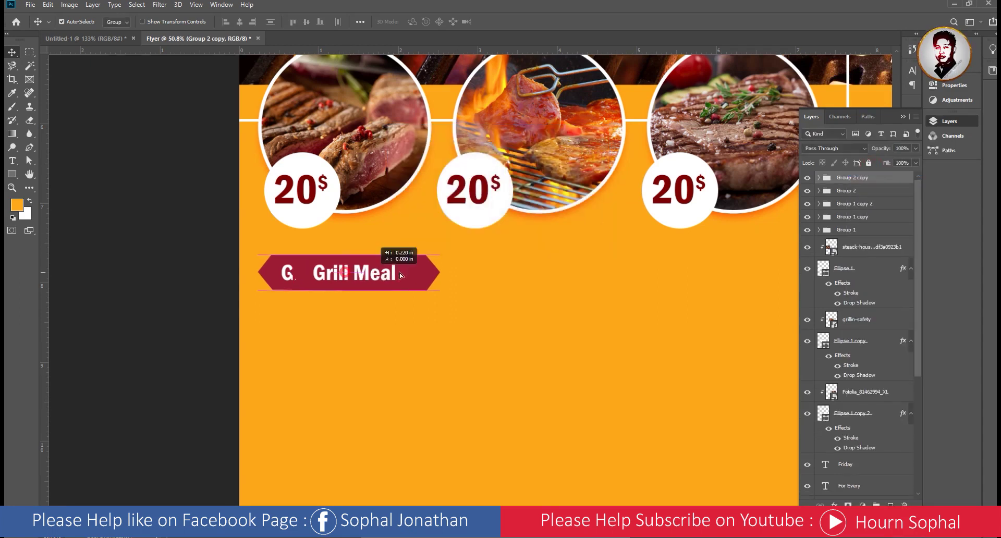
scroll(641, 318, "right", 3)
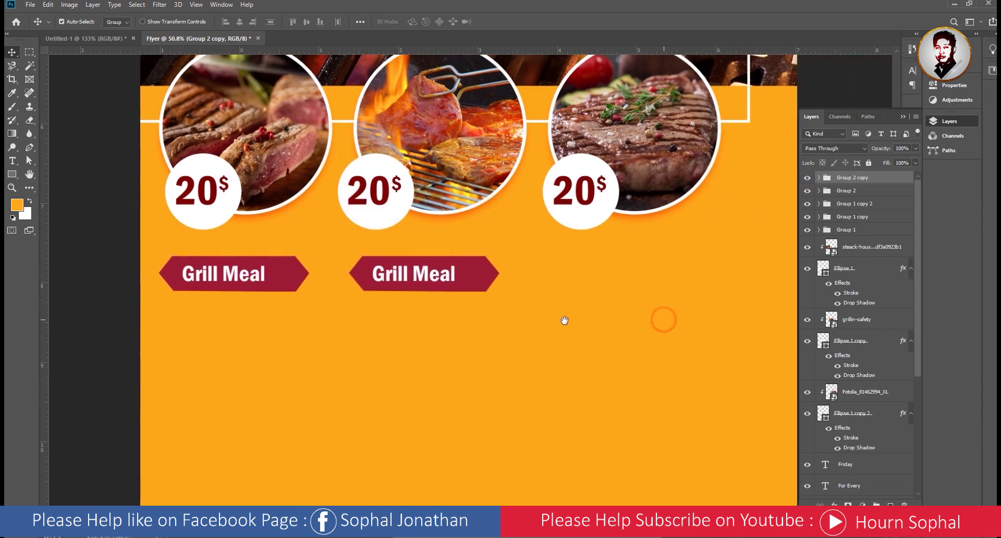
- Duplicate the group again, place it under the third circle, and zoom out
right_click(852, 177)
left_click(881, 172)
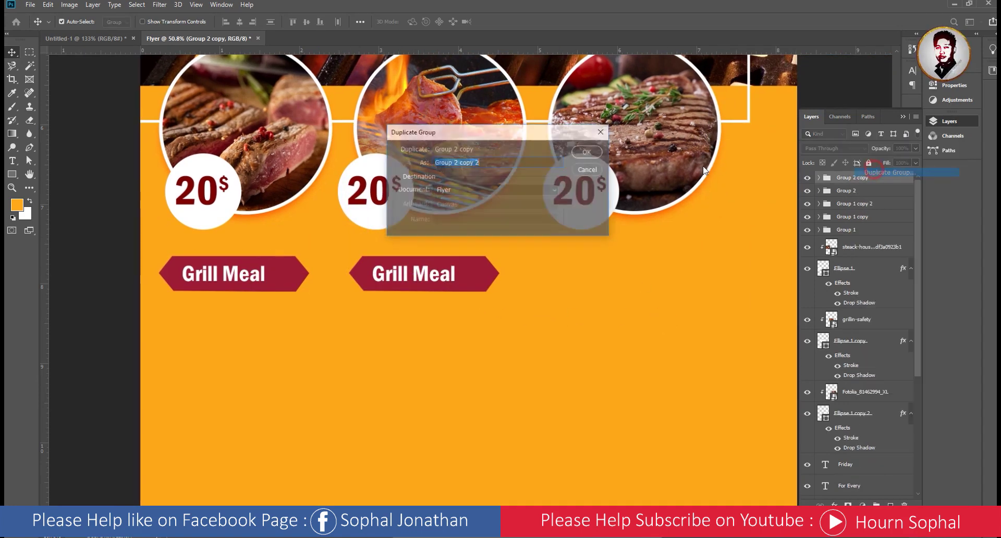
left_click(586, 150)
left_click_drag(599, 282, 657, 281)
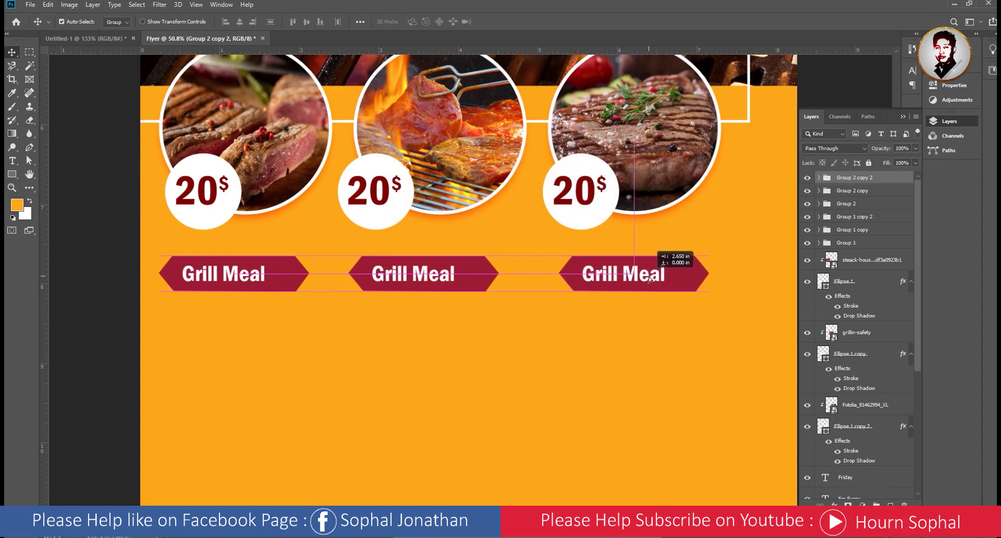
left_click(903, 116)
left_click_drag(608, 331, 287, 197)
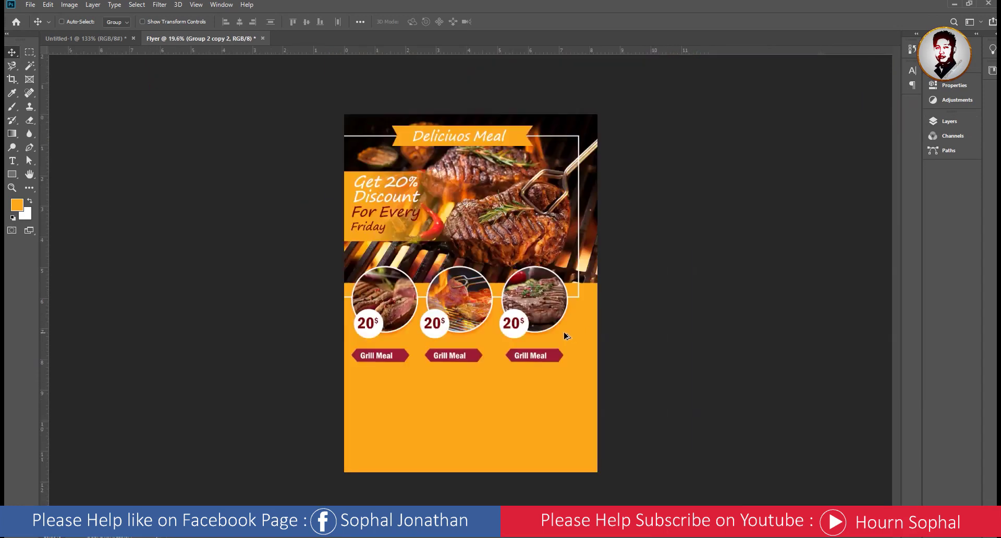
- Show the Untitled-1 reference flyer, glance at the steak photos folder, and return
left_click(108, 38)
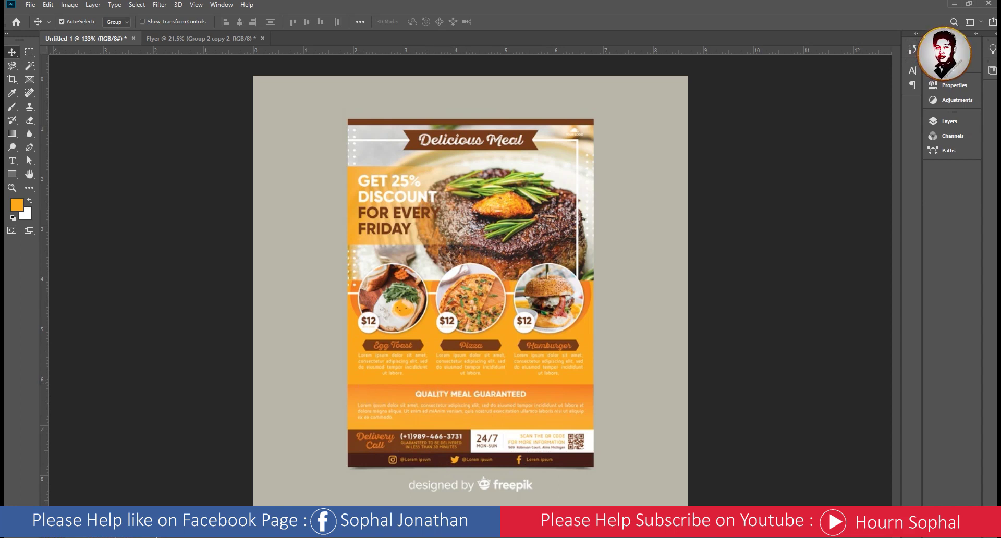
key("alt+Tab")
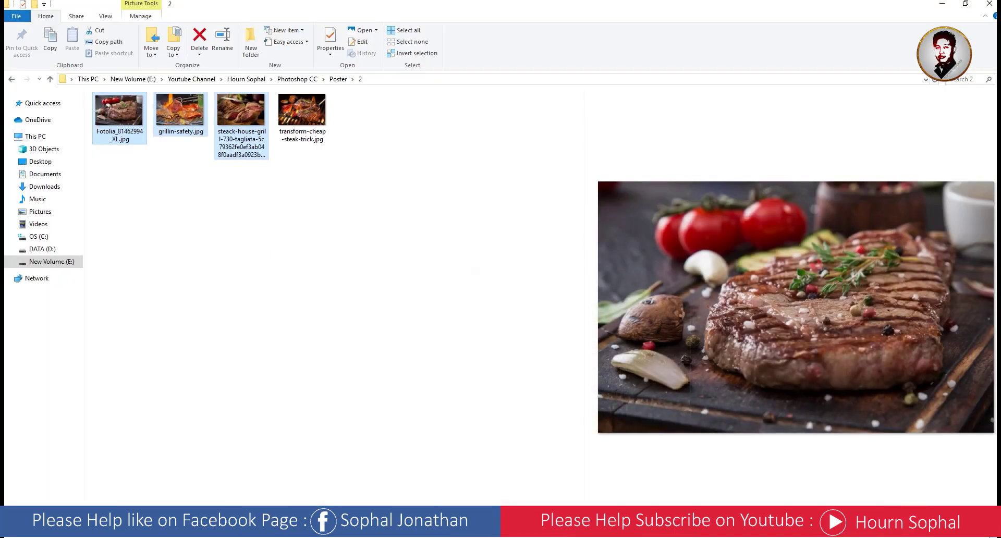
key("alt+Tab")
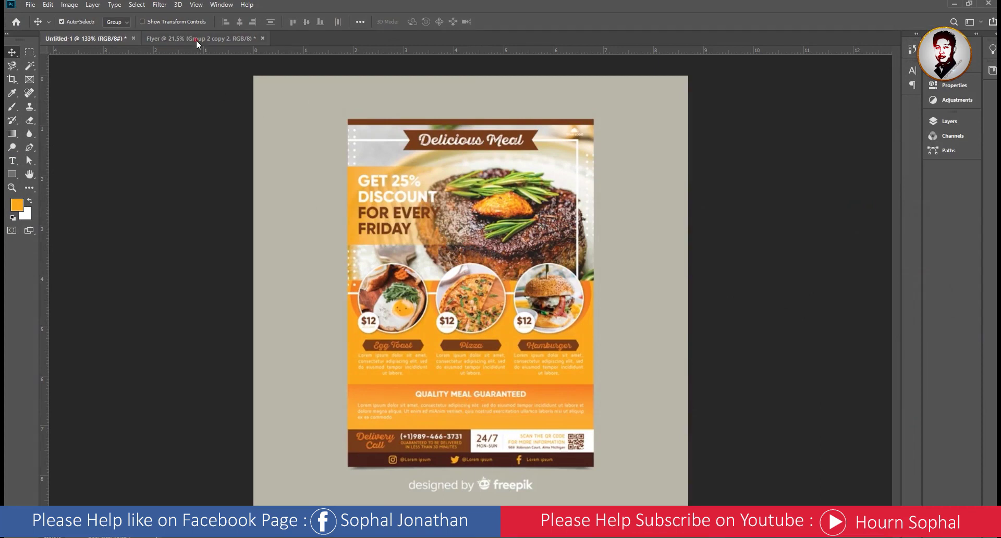
- Draw a rectangle band across the bottom of the steak flyer
left_click(196, 38)
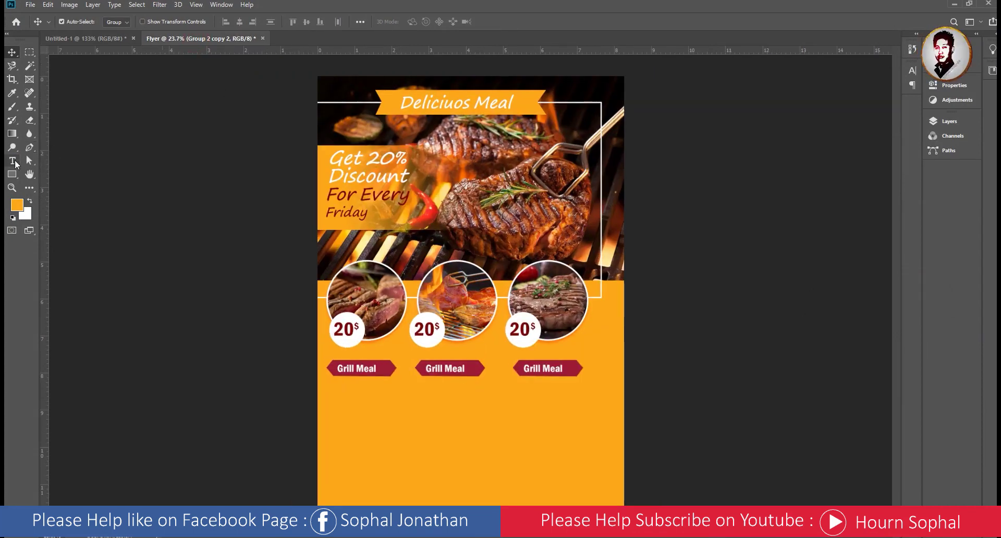
left_click(12, 174)
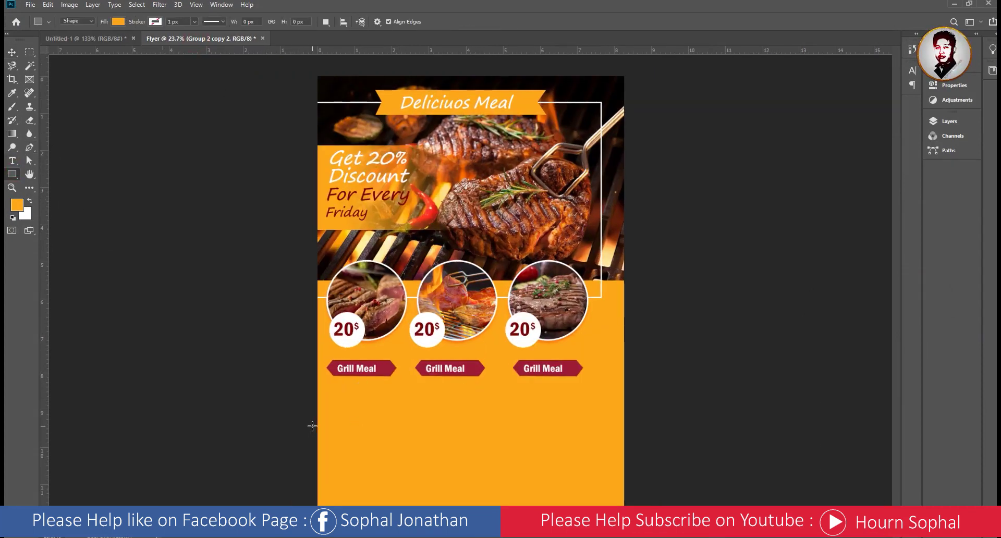
left_click_drag(314, 409, 626, 504)
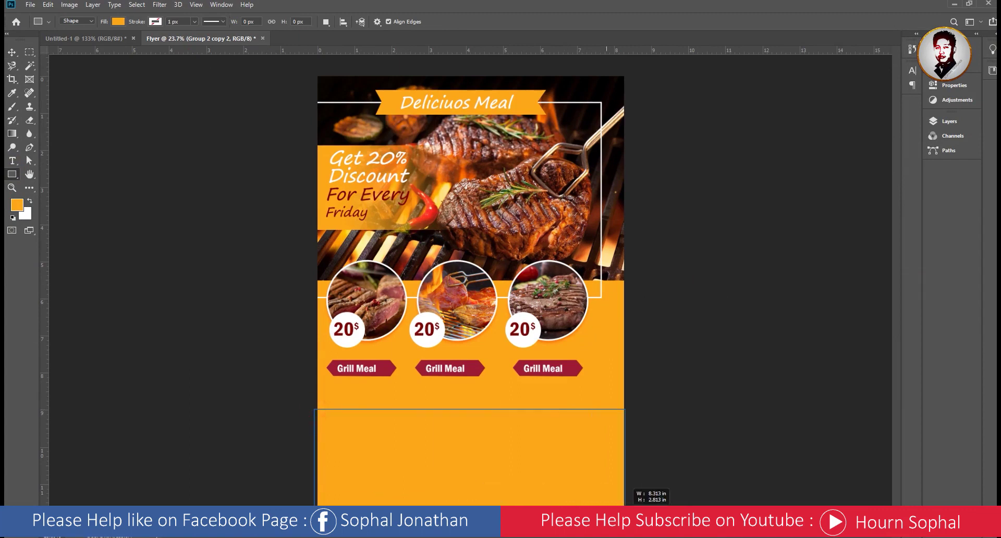
- Change the band's fill to dark burnt orange, hue 30 (#bd640d)
left_click(819, 146)
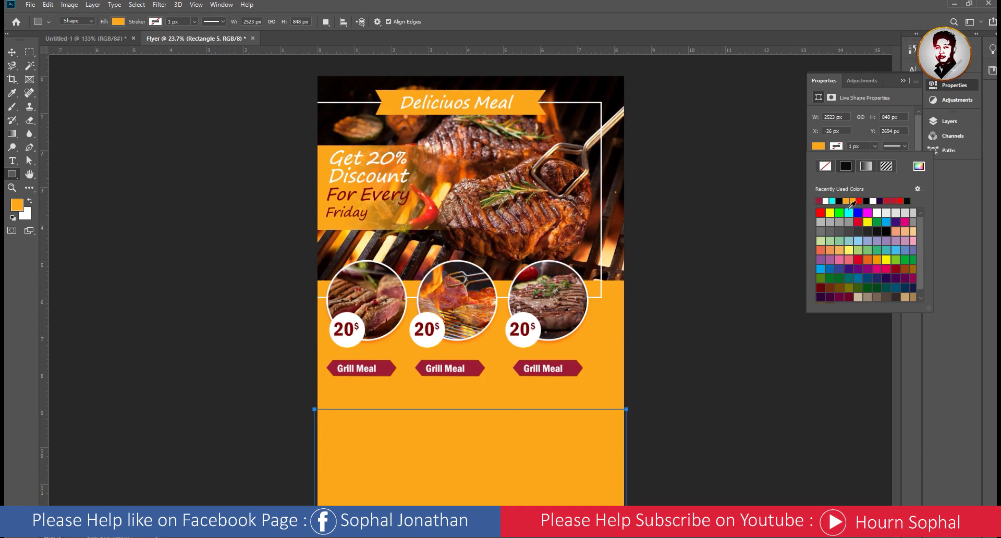
left_click(821, 146)
left_click(820, 147)
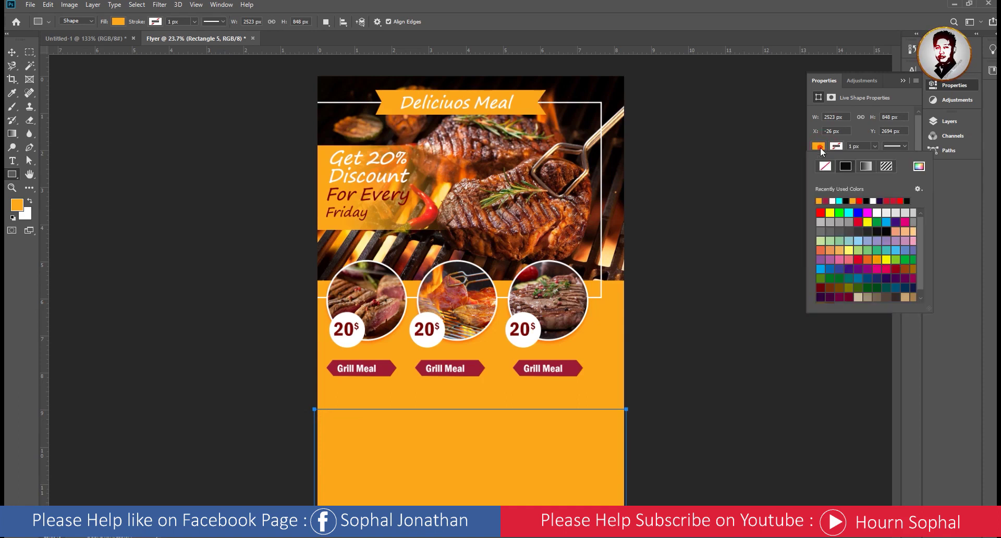
left_click(919, 165)
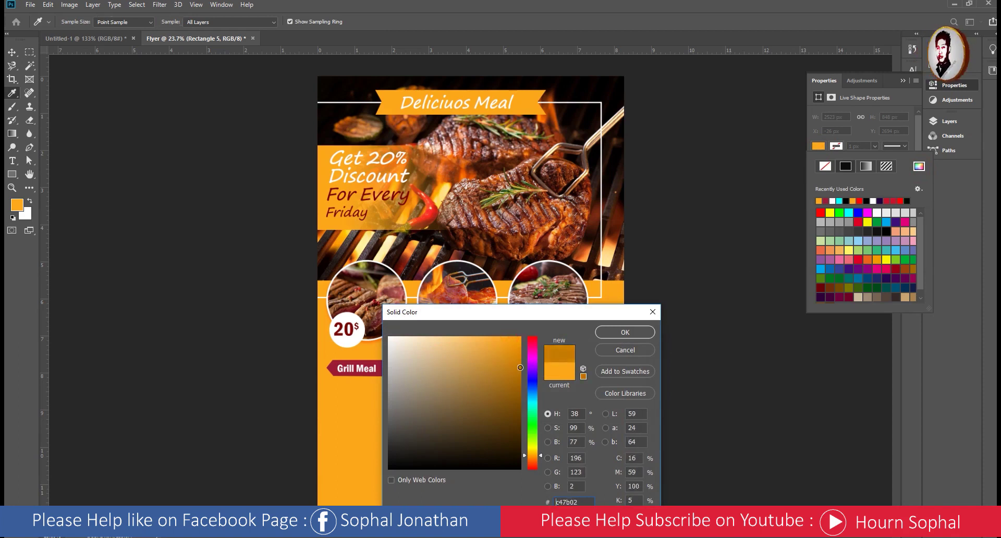
left_click_drag(520, 367, 514, 372)
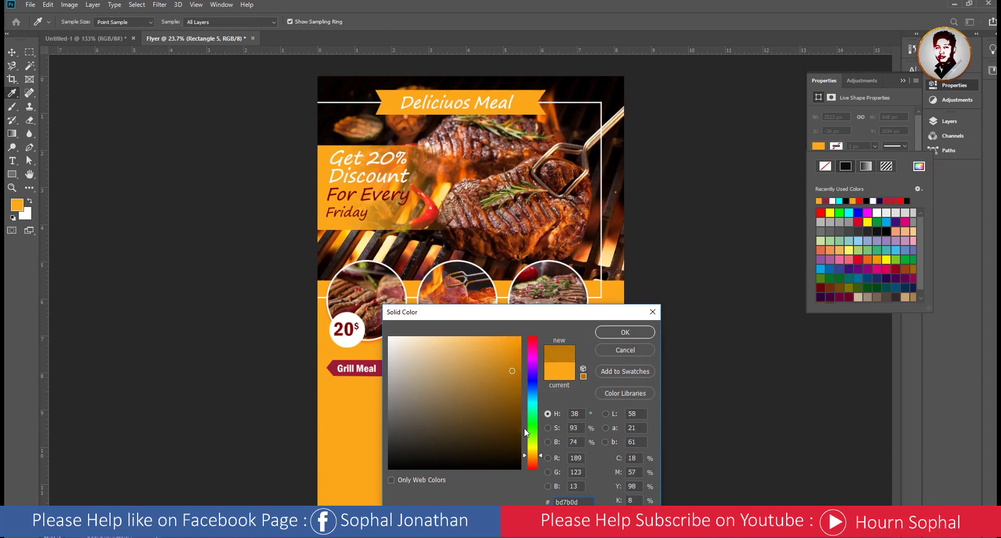
left_click_drag(526, 455, 524, 458)
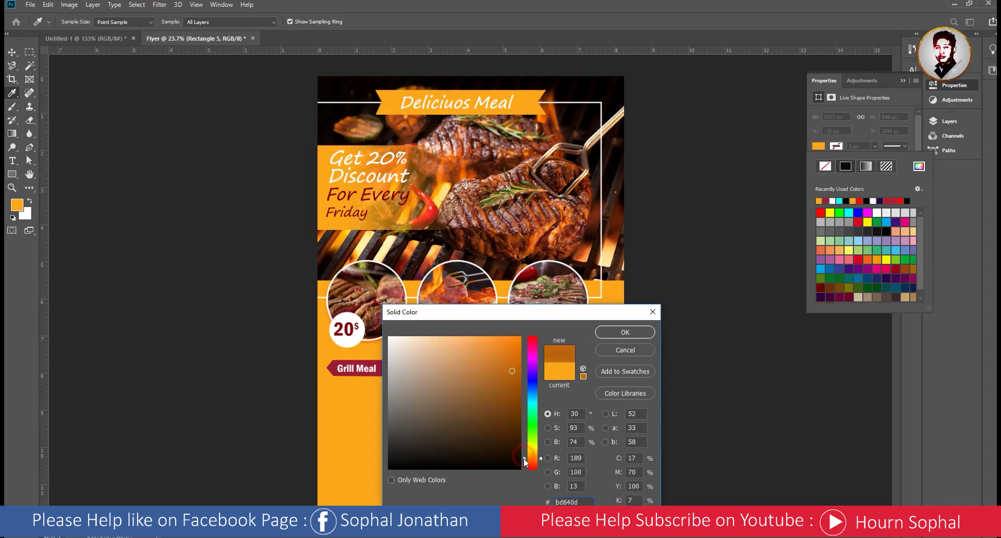
left_click(617, 333)
scroll(611, 342, "down", 2)
- Add a layer mask to Rectangle 5 and fade its top edge with a vertical gradient
key("v")
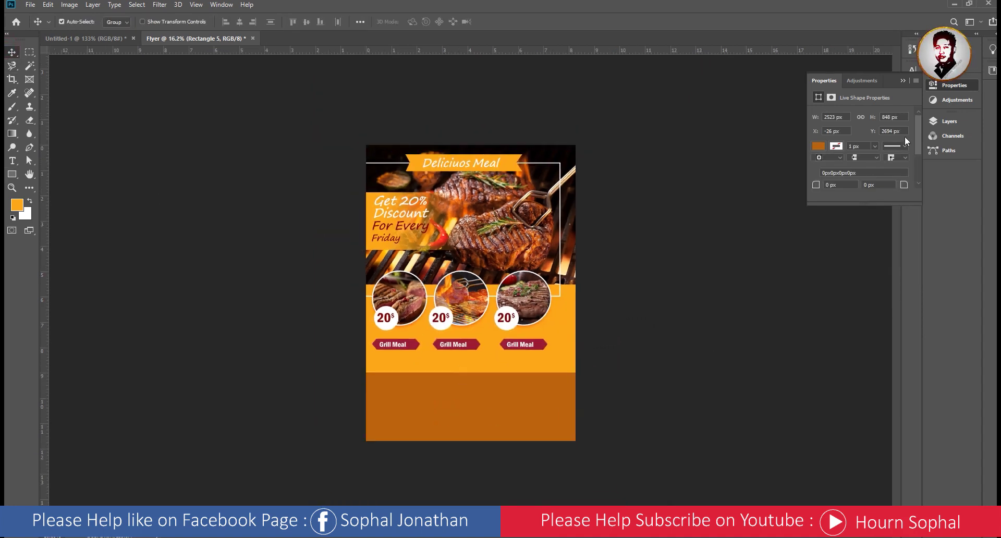
left_click(946, 122)
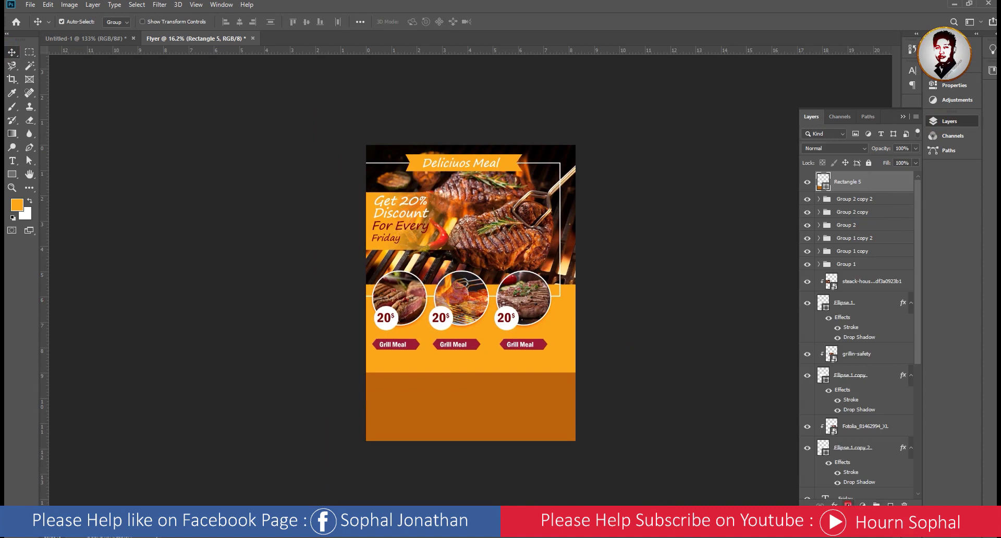
left_click(848, 505)
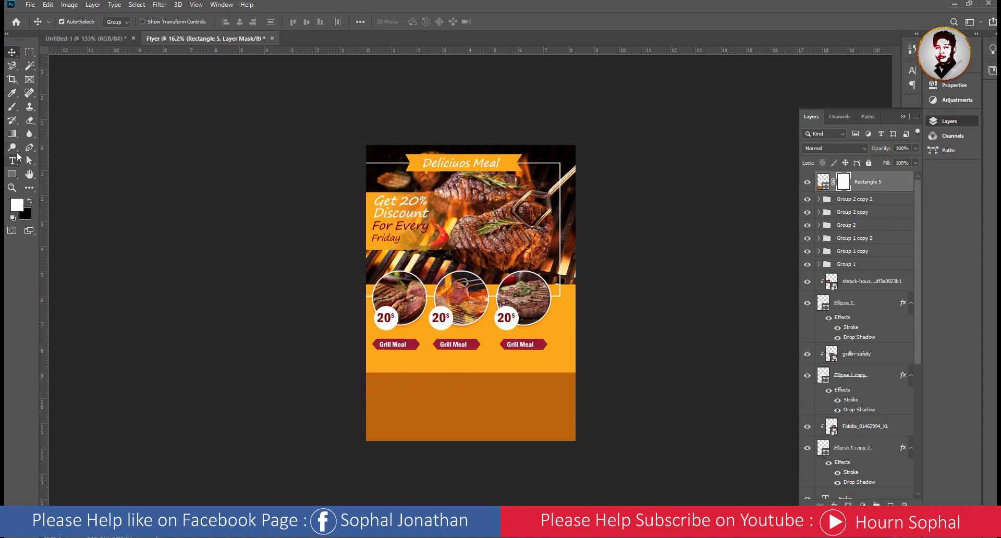
left_click(16, 133)
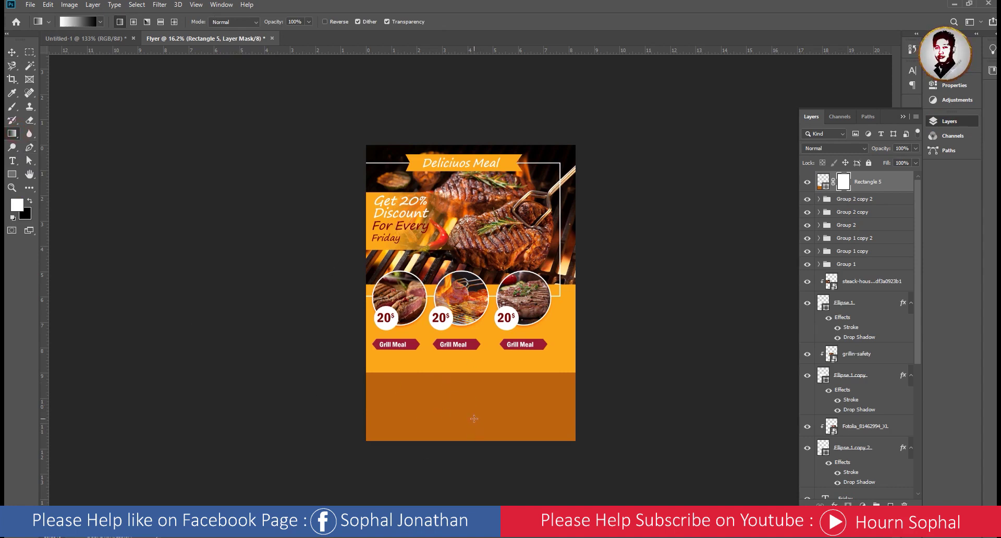
left_click_drag(476, 423, 476, 387)
key("ctrl+z")
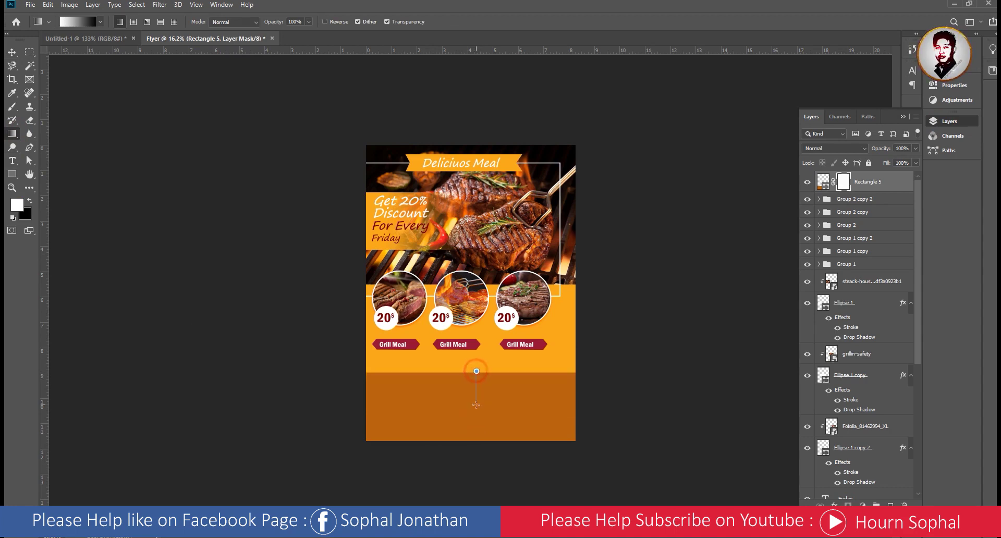
left_click_drag(476, 404, 476, 382)
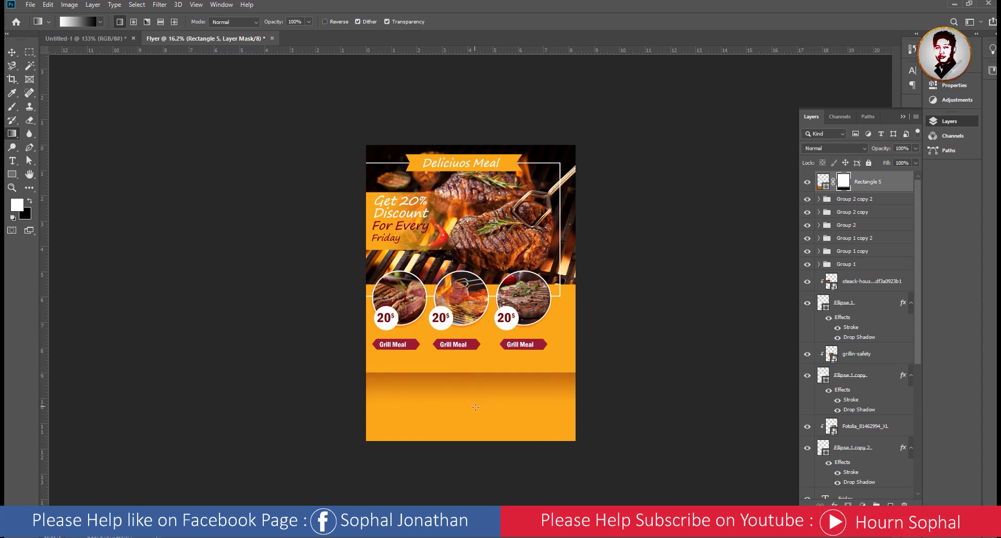
- Compare with the reference flyer, then deselect the band with the Move tool
left_click(88, 36)
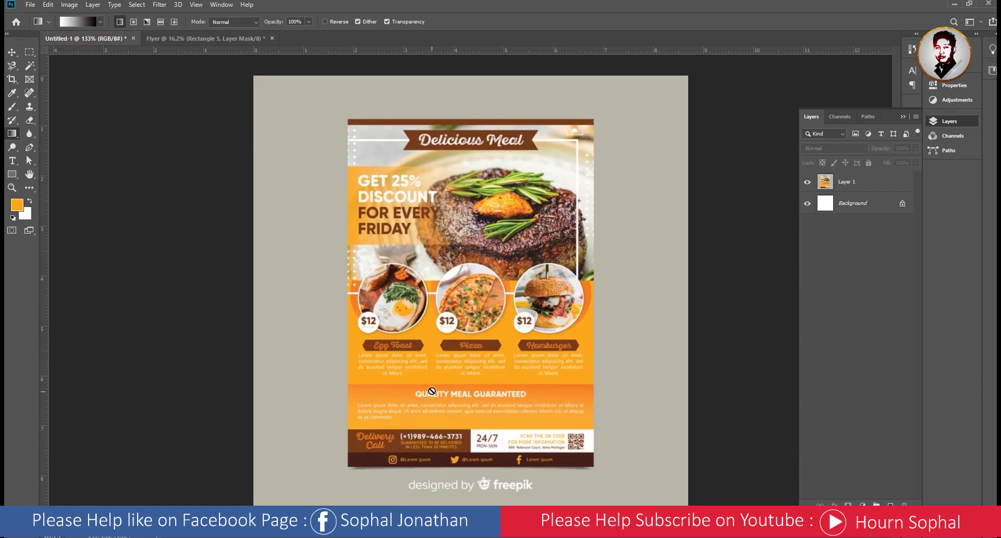
left_click(171, 39)
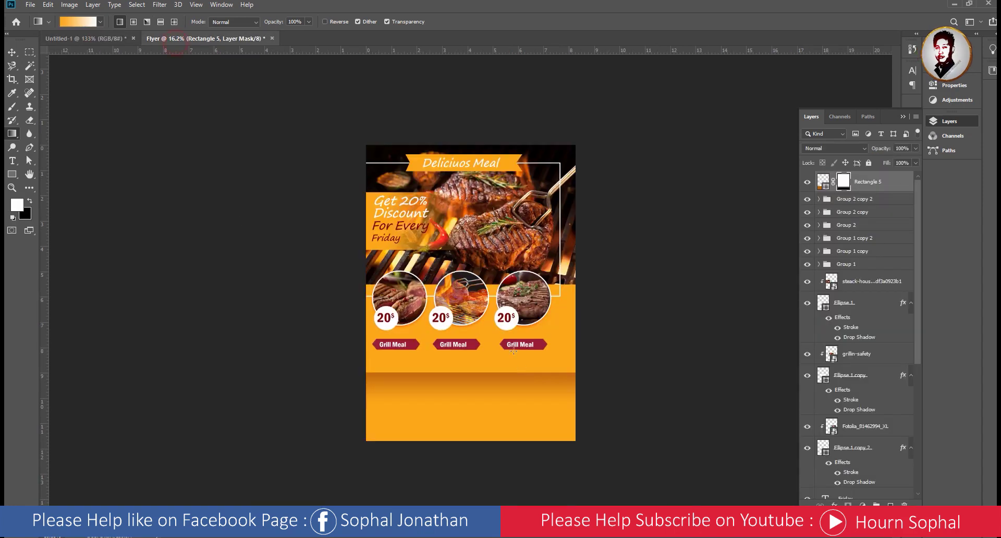
left_click(13, 56)
left_click(206, 259)
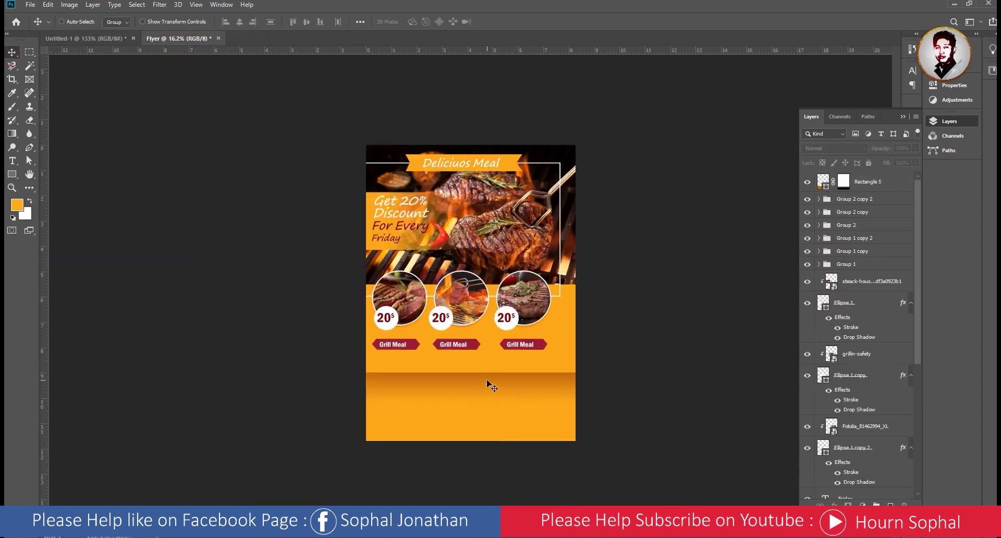
scroll(490, 385, "up", 2)
- Check the reference flyer, then select the middle Grill Meal group
left_click(114, 38)
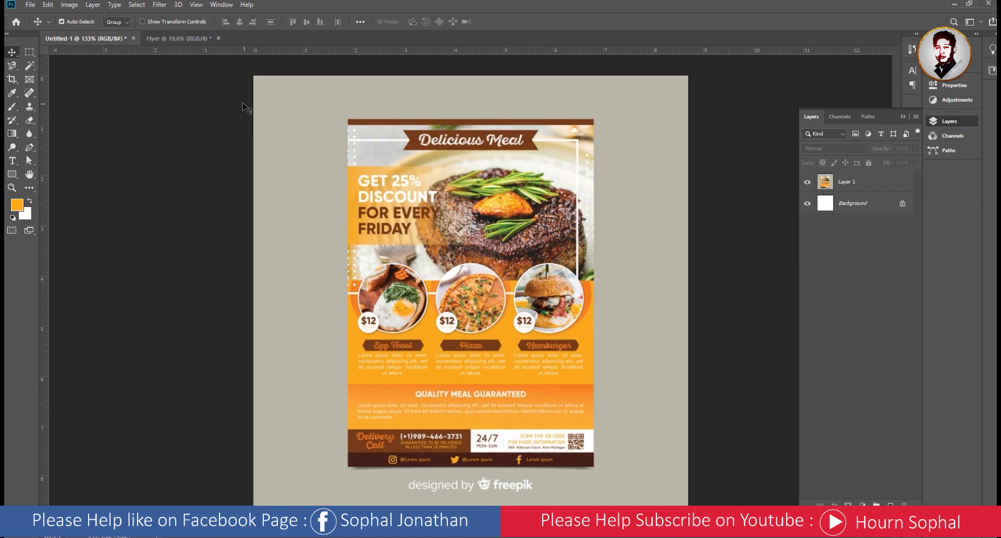
left_click(193, 39)
scroll(488, 420, "up", 2)
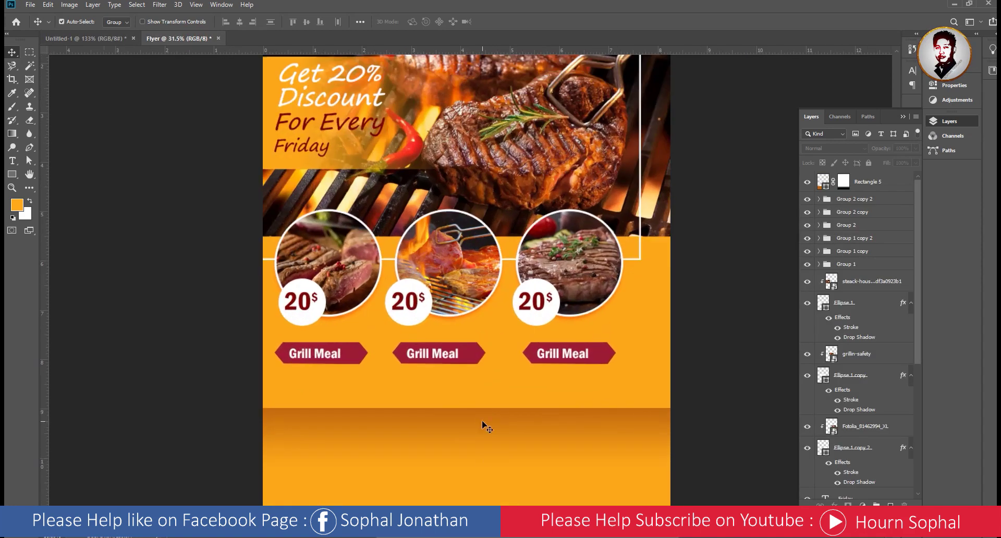
scroll(483, 424, "up", 1)
left_click(443, 267)
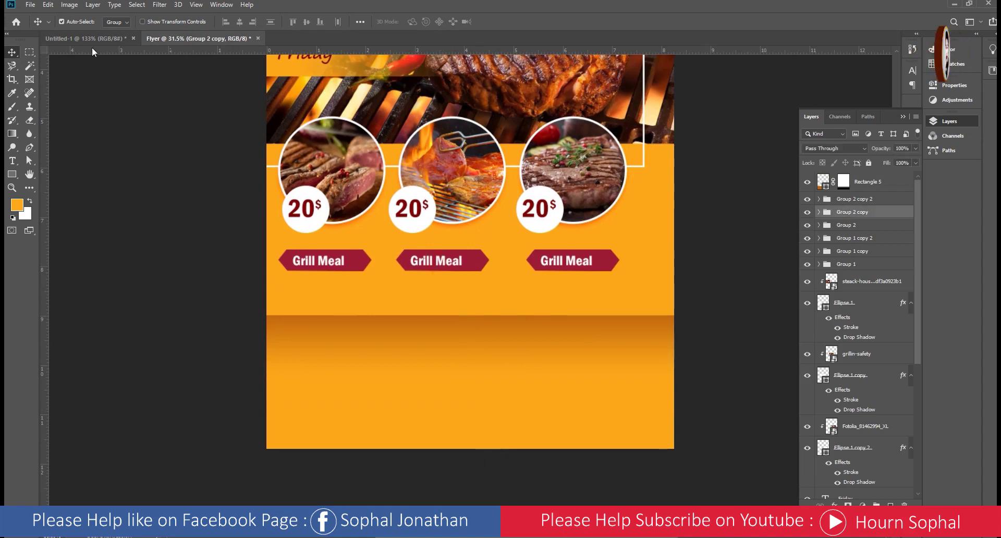
- Type the heading 'Quality Meal Guaranteed' in the lower band, checking spelling against the reference
left_click(12, 161)
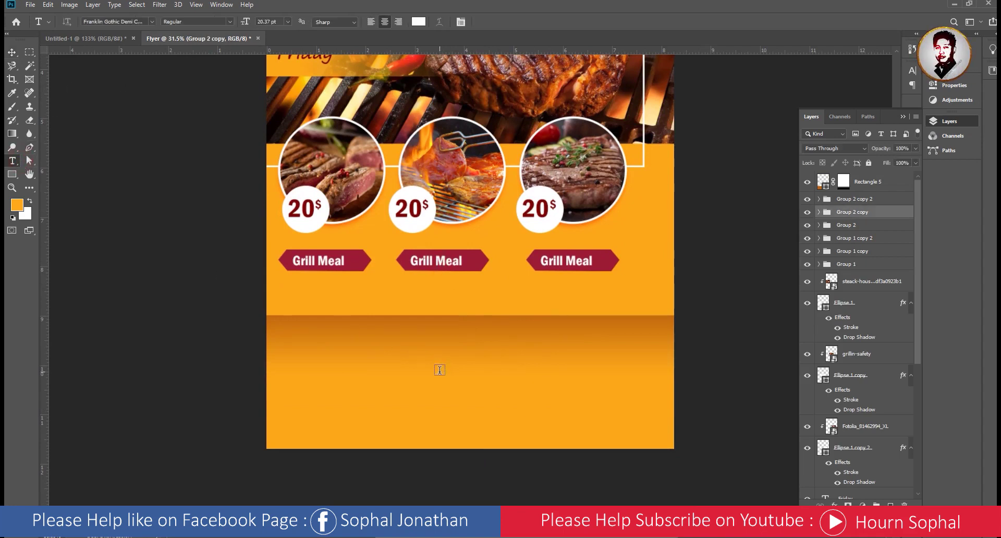
left_click(420, 362)
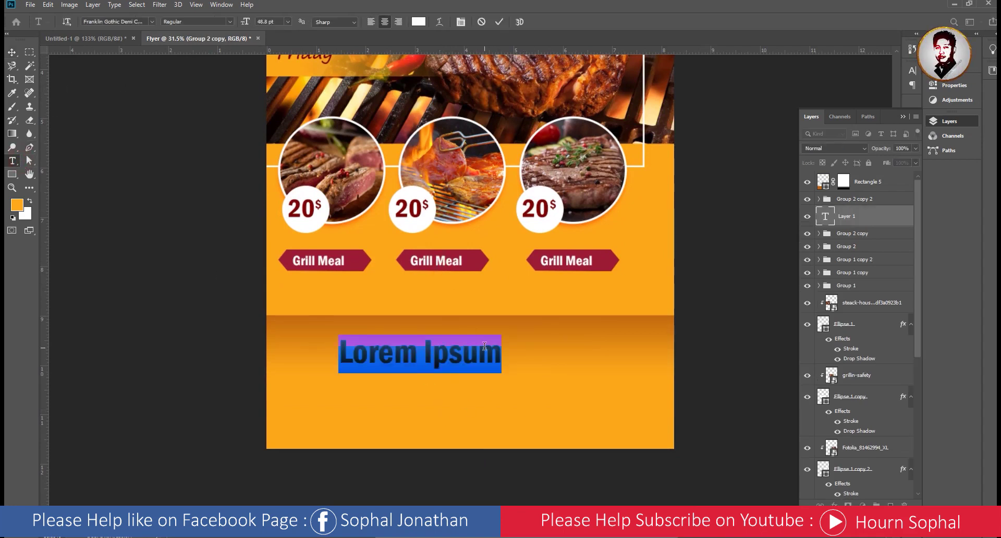
type("Qualit")
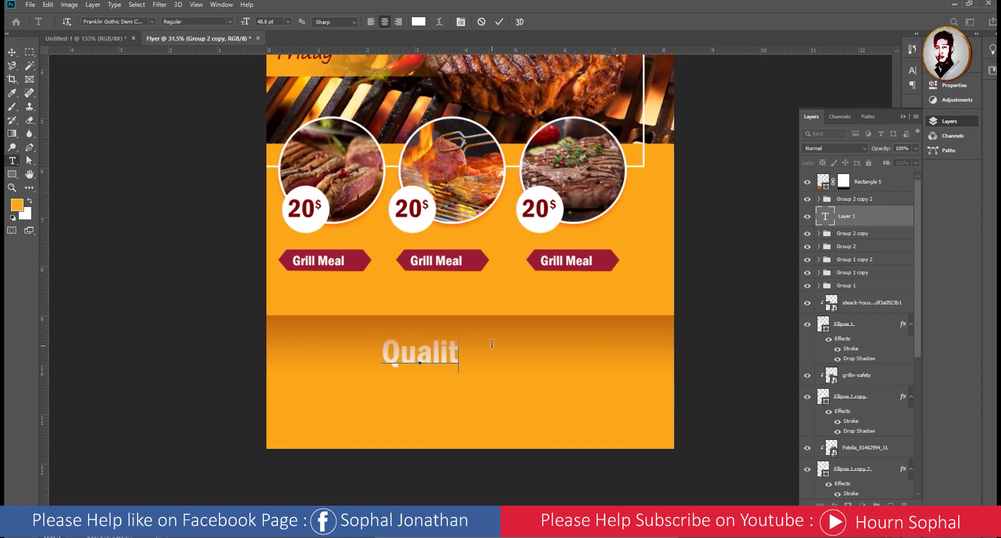
type("y Mea")
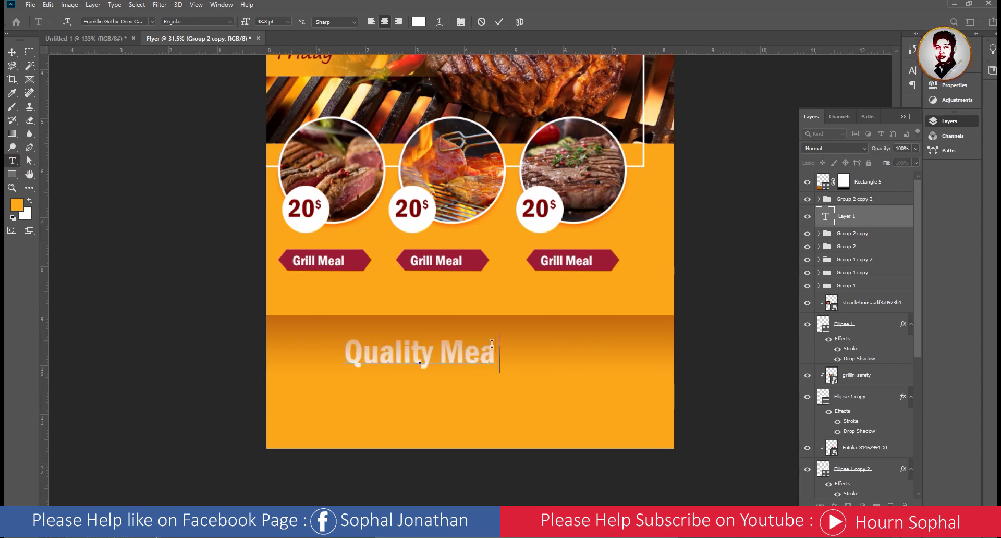
type("l")
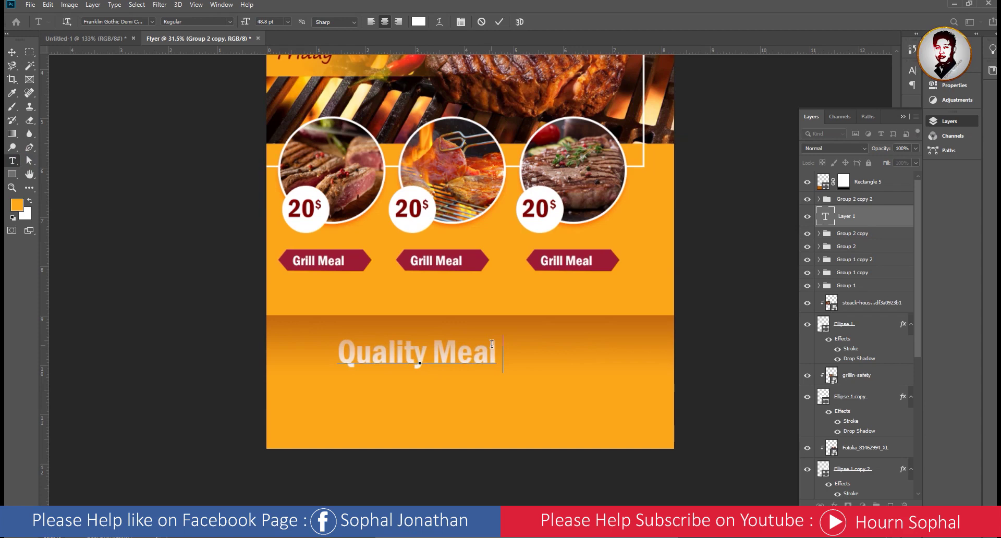
type(" Gar")
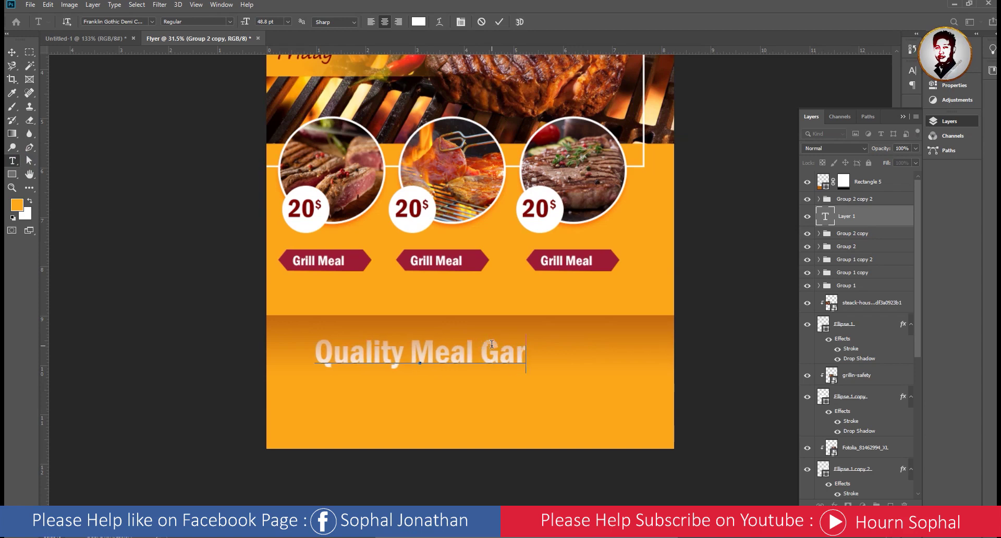
left_click(100, 45)
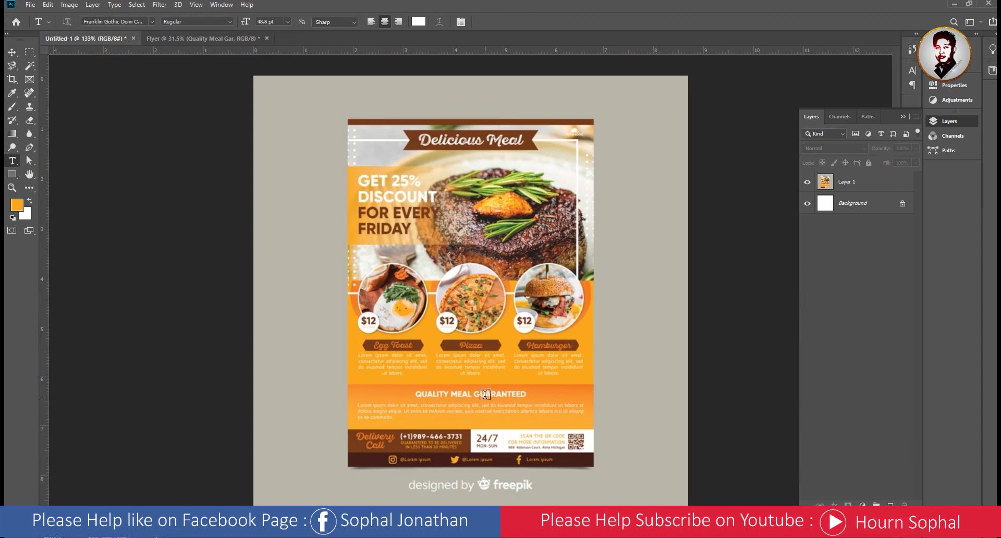
left_click(231, 39)
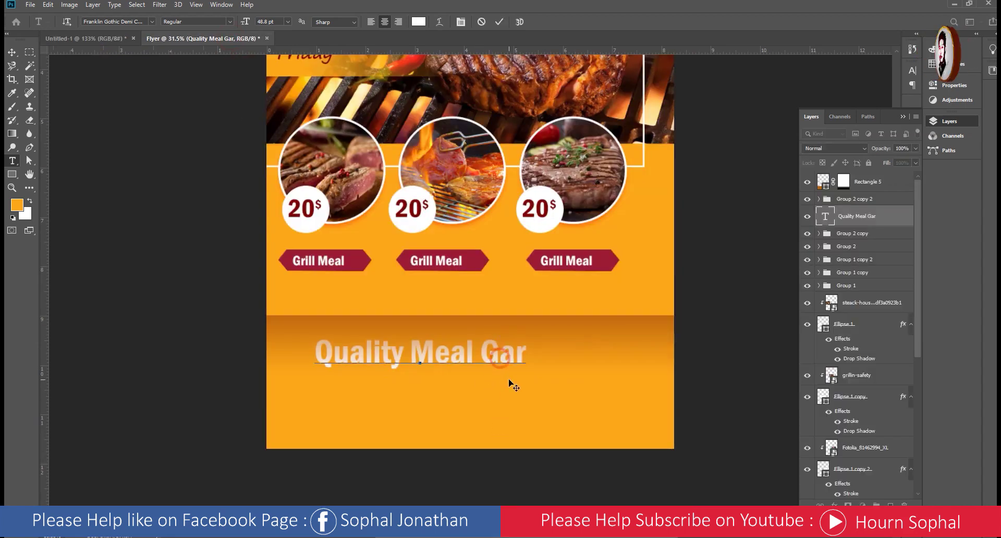
type("u")
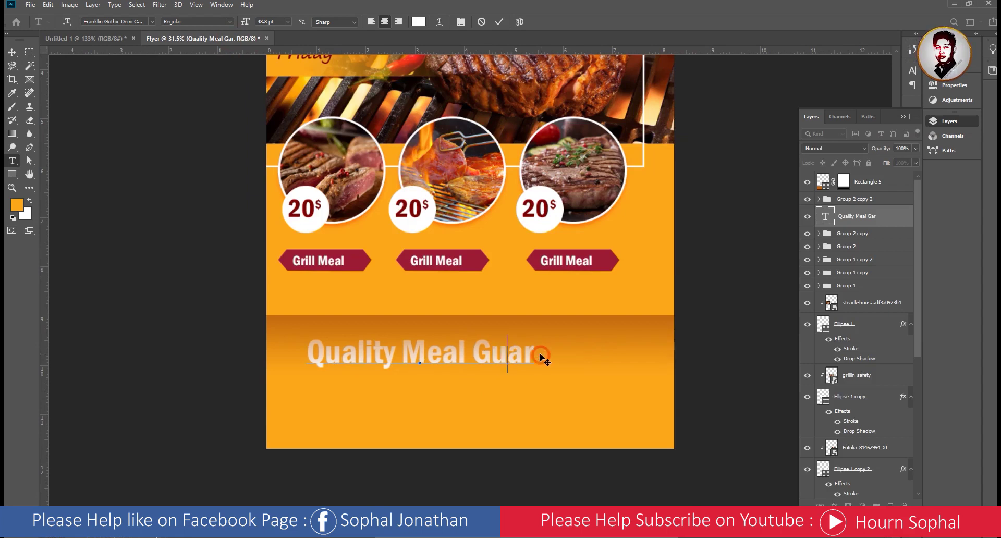
type("aran")
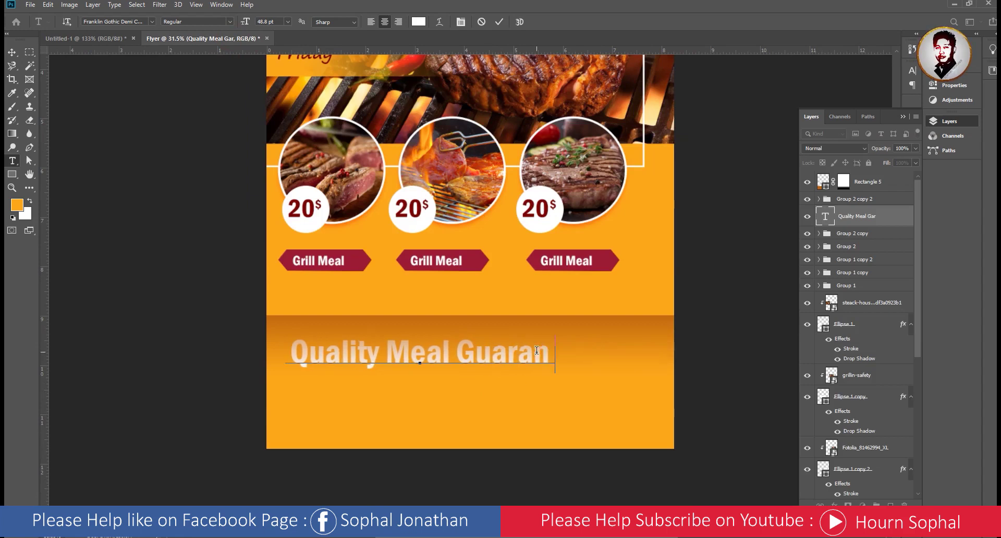
type("tee")
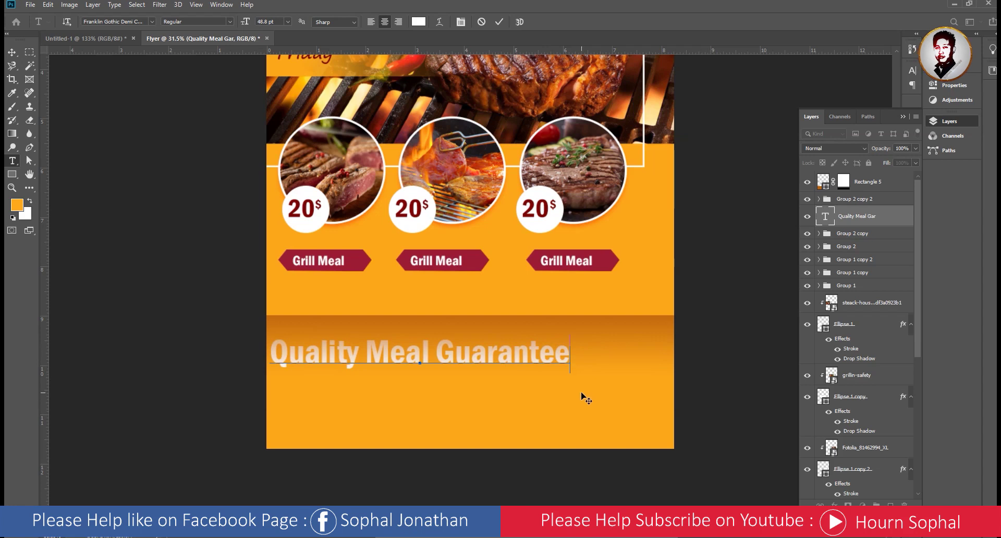
left_click(73, 38)
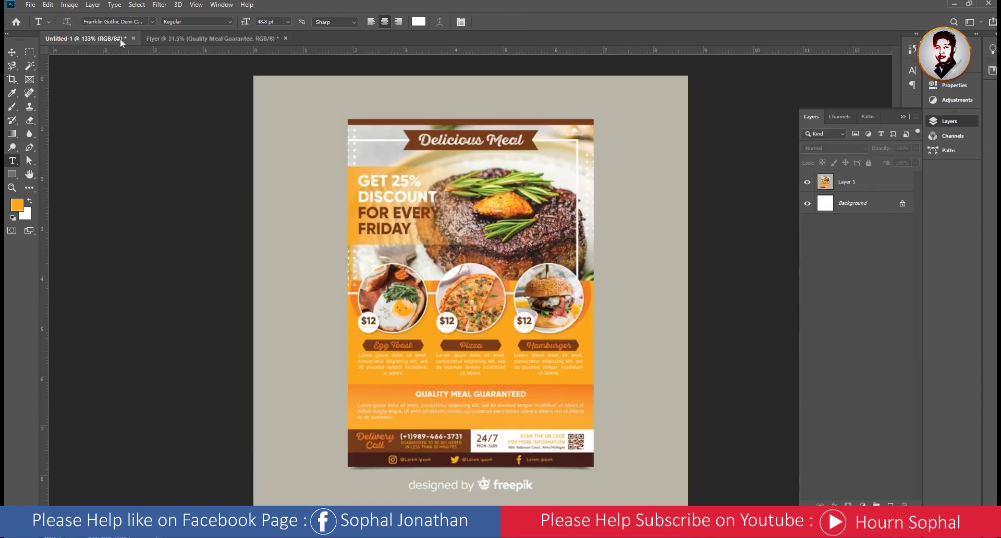
left_click(165, 38)
left_click(567, 355)
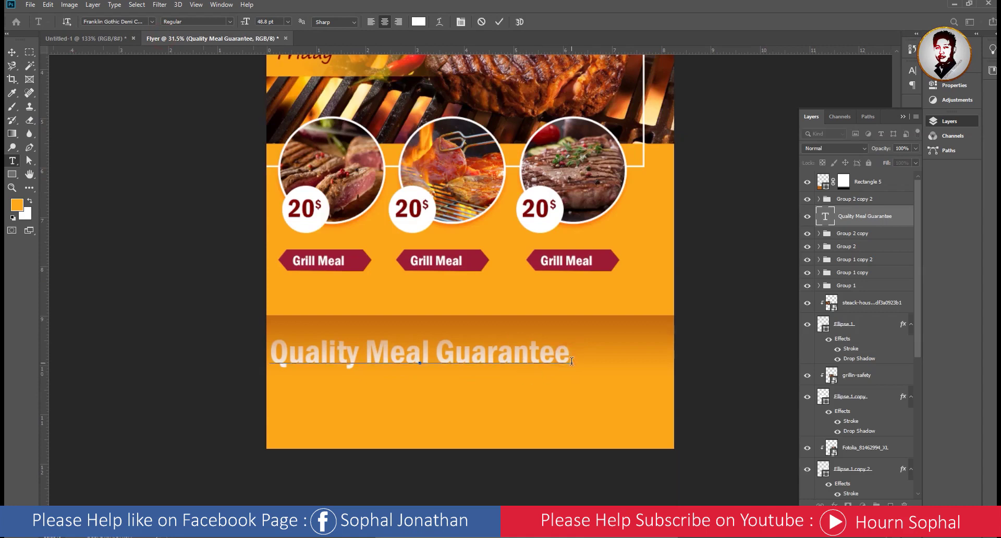
type("d")
left_click(11, 51)
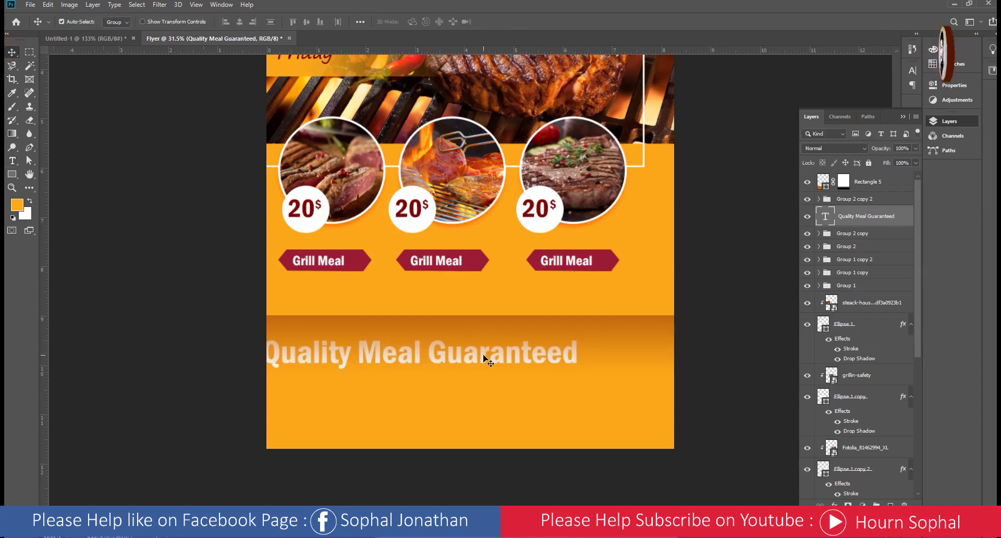
- Stack the heading above the band, centre it, and shrink it to about 58%
left_click_drag(487, 358, 482, 356)
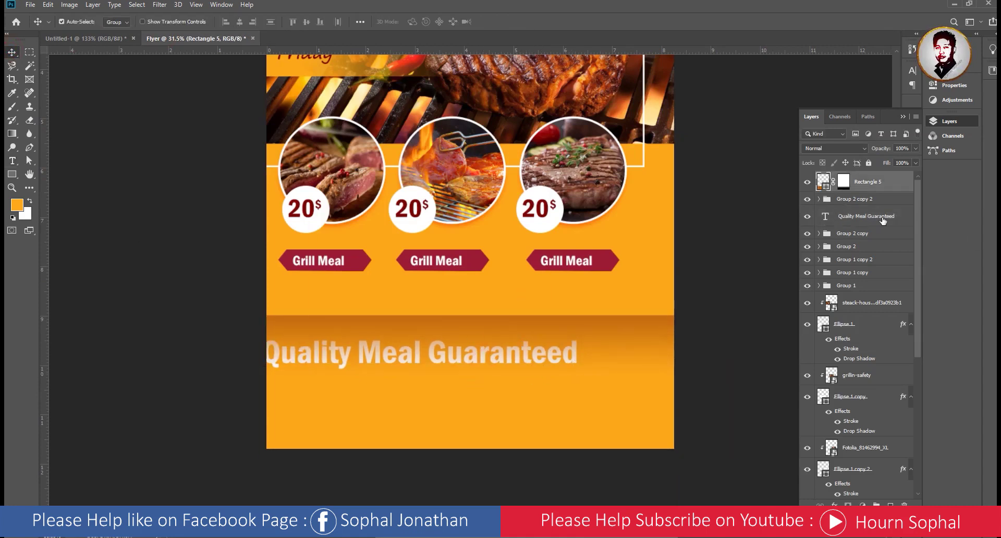
left_click_drag(859, 215, 860, 177)
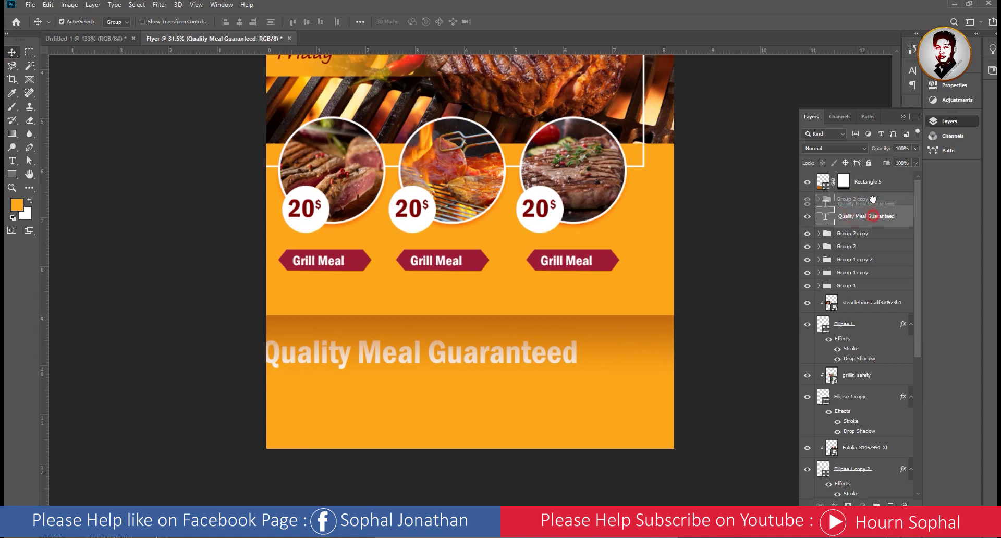
left_click_drag(586, 362, 567, 382)
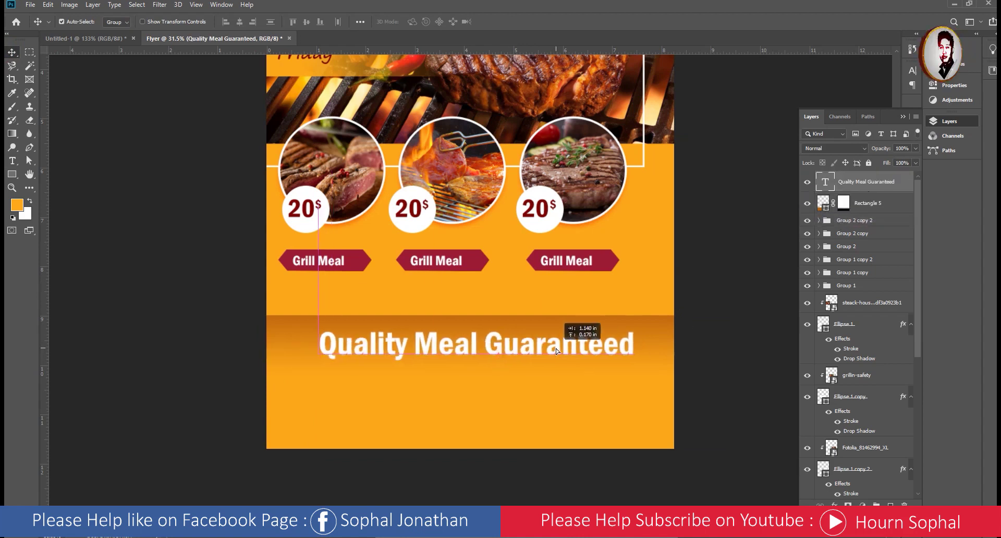
key("ctrl+t")
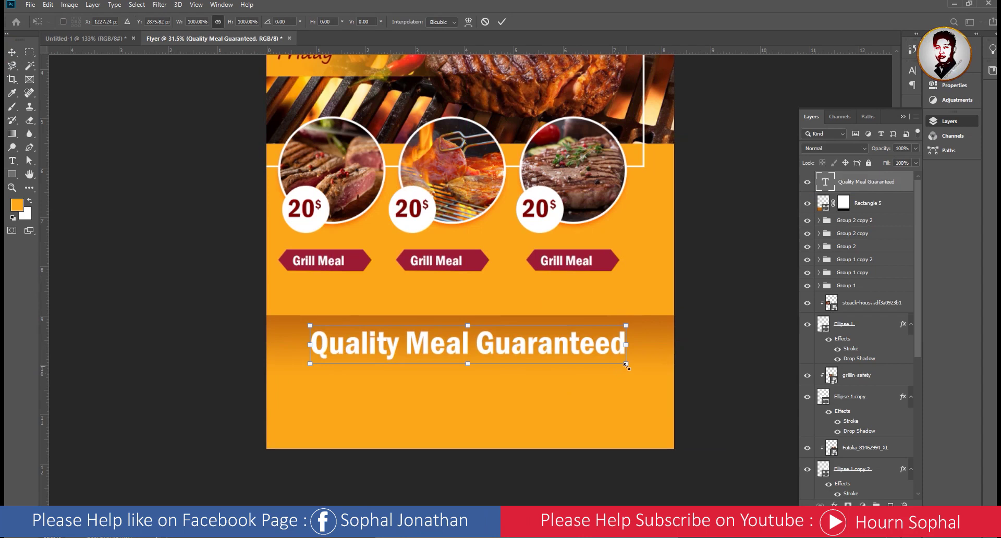
mouse_move(626, 367)
left_mouse_down()
mouse_move(558, 355)
mouse_move(531, 336)
left_mouse_up()
key("Return")
- Select the three Grill Meal ribbons, raise them slightly, and line them up
scroll(467, 359, "down", 1)
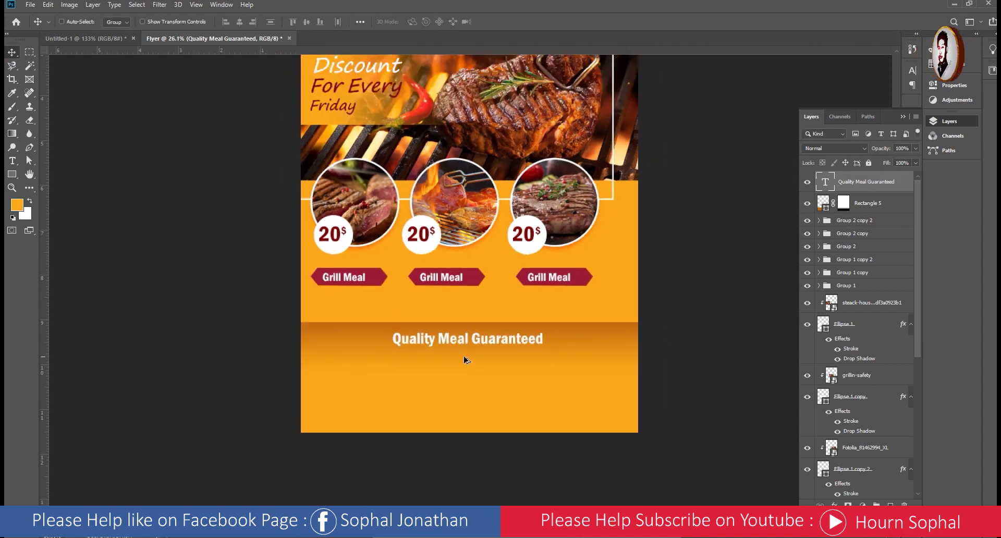
scroll(474, 342, "down", 1)
scroll(468, 390, "up", 3)
scroll(467, 391, "down", 1)
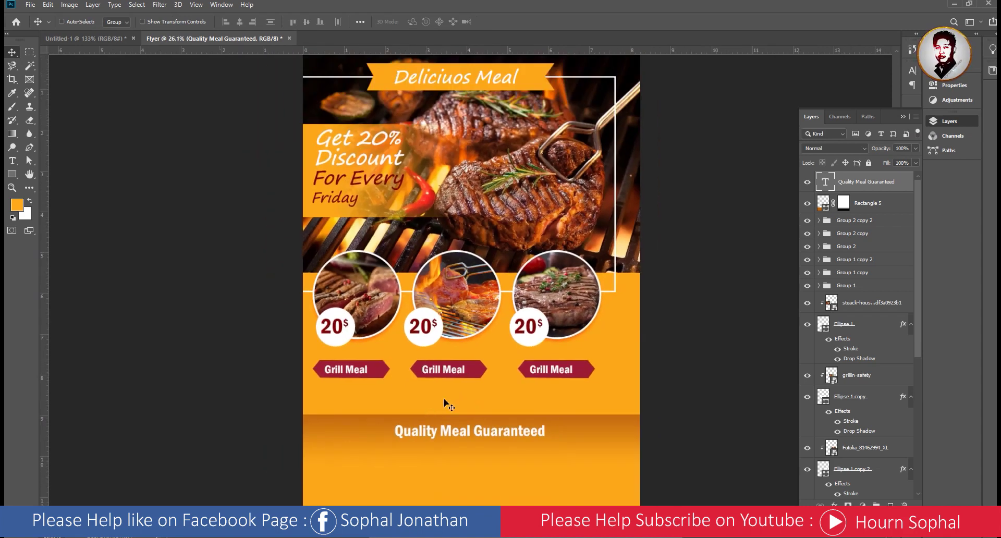
left_click(354, 374, "ctrl")
left_click(429, 371, "ctrl+shift")
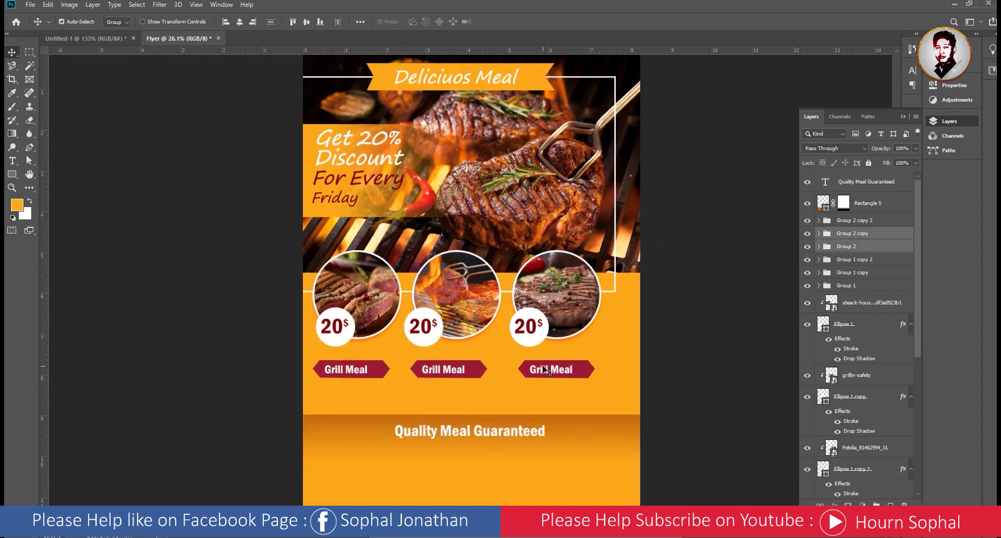
left_click(544, 370, "shift")
left_click_drag(544, 370, 547, 356)
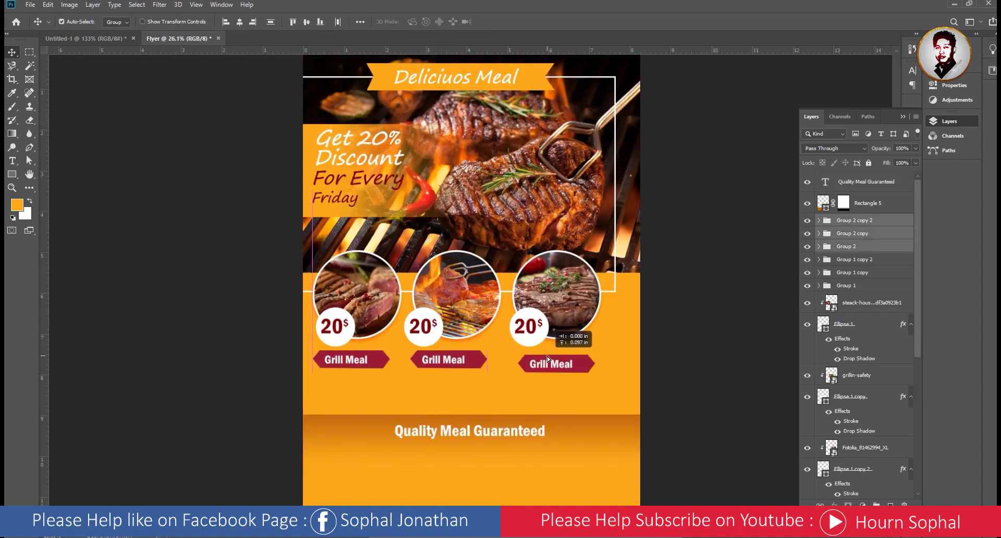
left_click(549, 363)
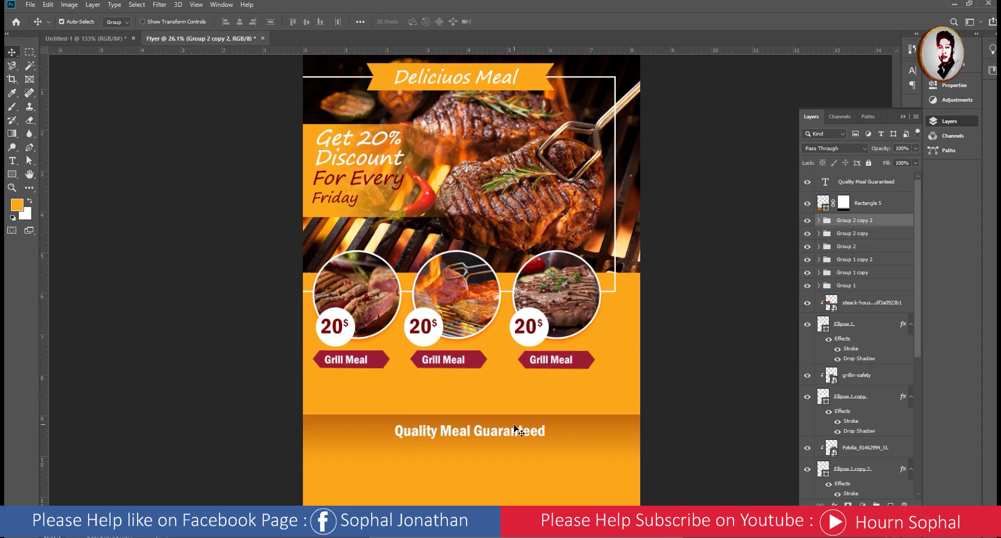
- Move the footer band and its heading further down
left_click(492, 435)
left_click(591, 426, "shift")
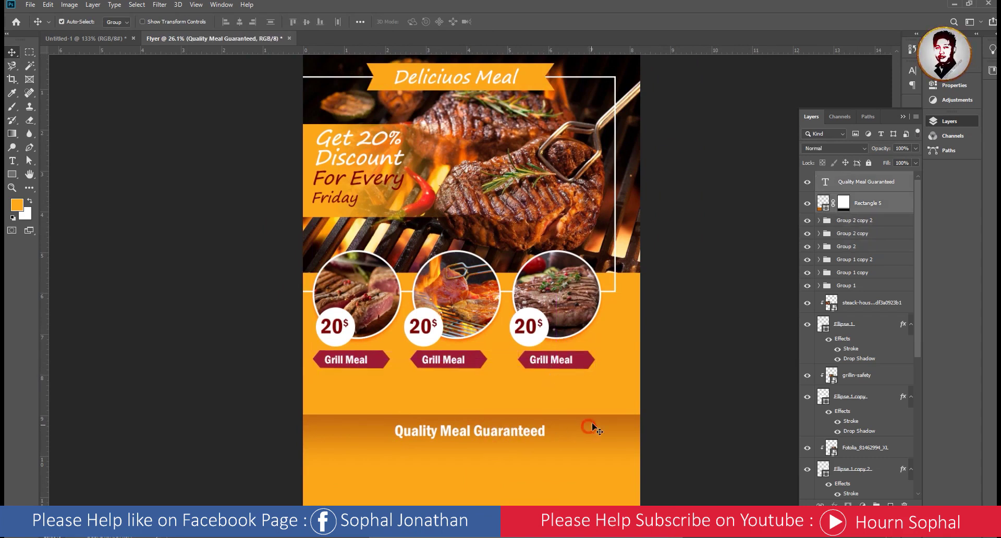
left_click_drag(592, 426, 592, 443)
- Type 'I love grill meat everyday' below the first Grill Meal ribbon
left_click(694, 440)
left_click(12, 161)
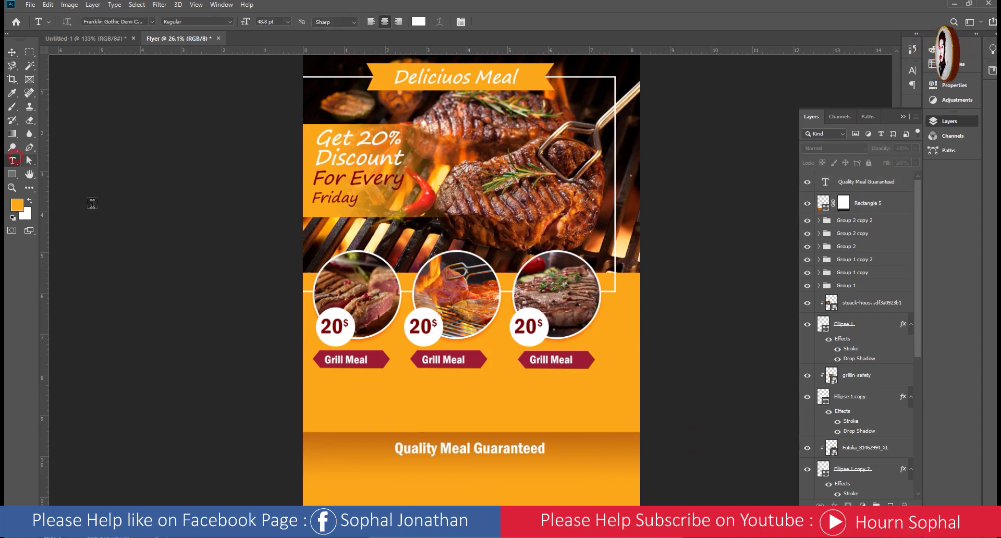
left_click(912, 70)
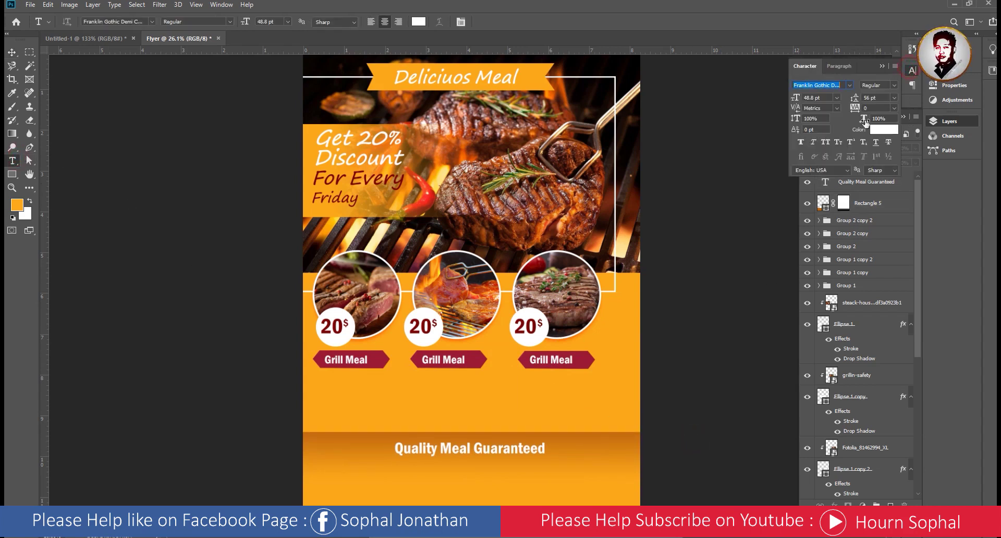
left_click(343, 389)
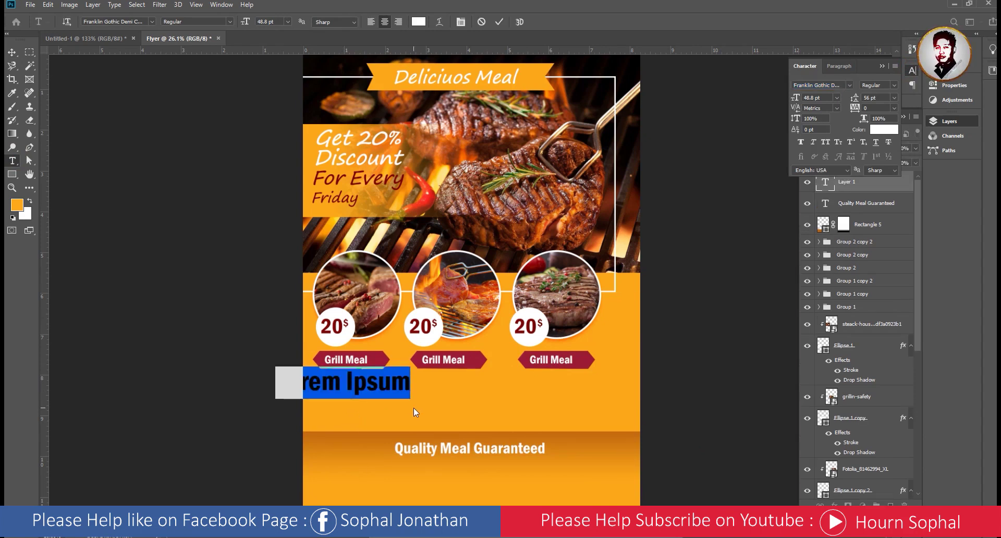
type("ll;ob")
key("BackSpace")
key("BackSpace")
type("we")
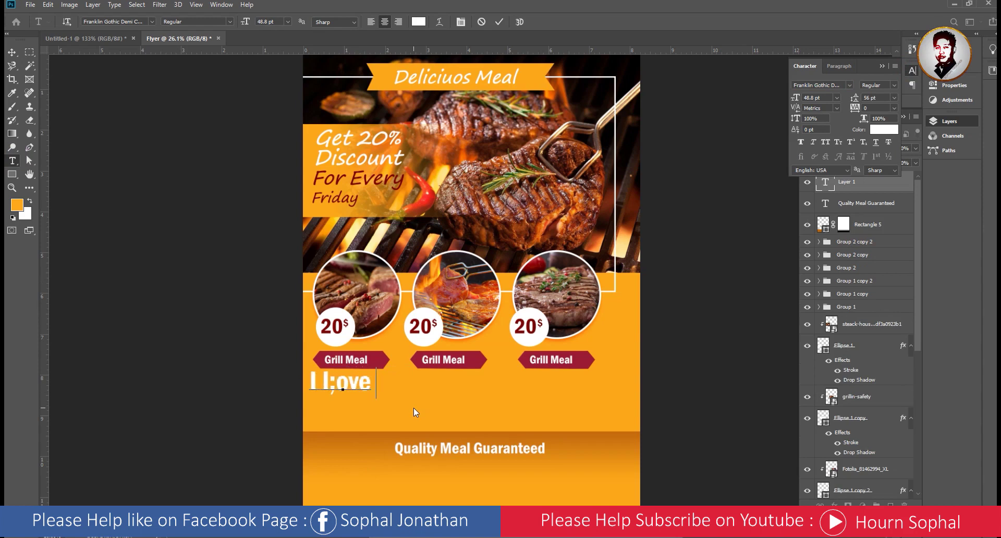
key("BackSpace")
key("BackSpace")
key("BackSpace")
key("BackSpace")
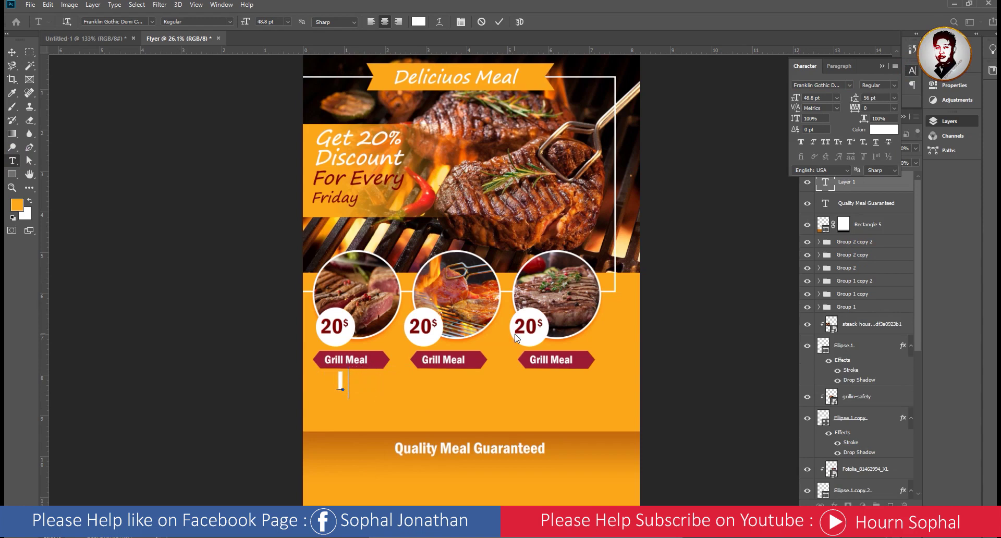
type(" love")
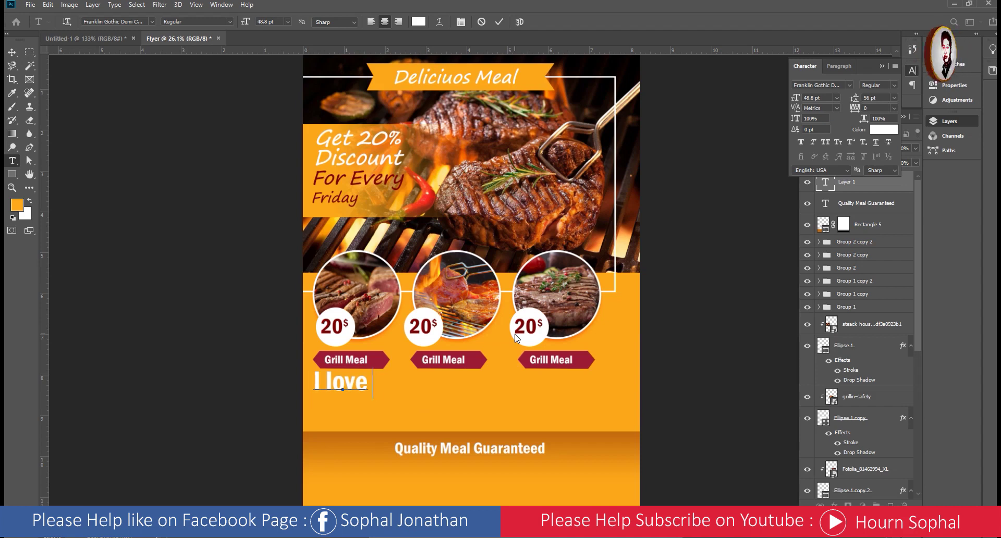
type(" gril")
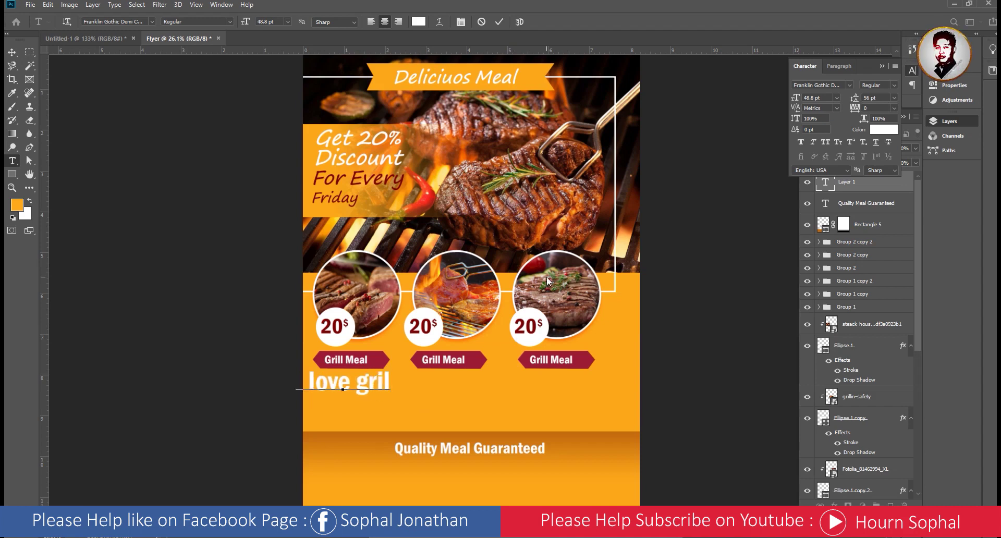
type(" l")
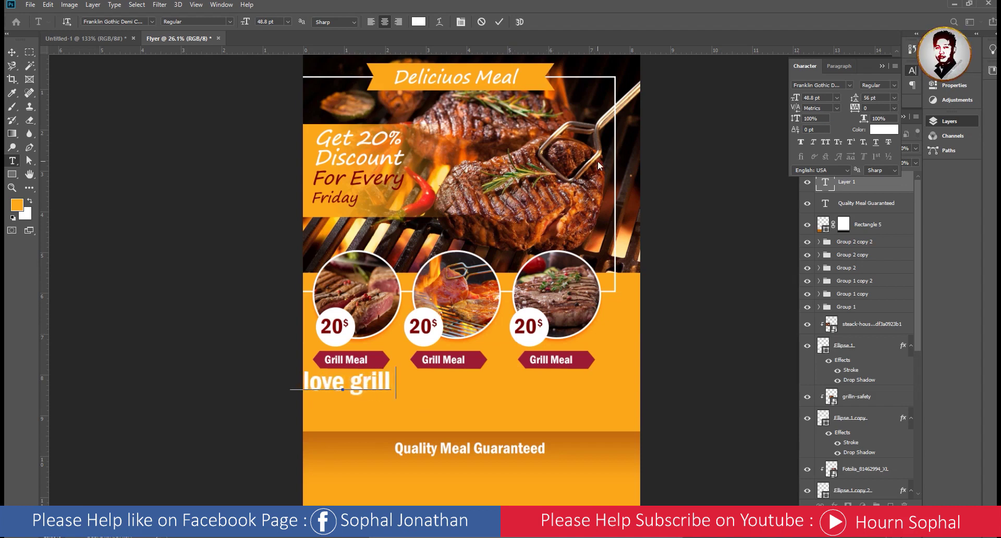
type(" n")
key("BackSpace")
type("mea")
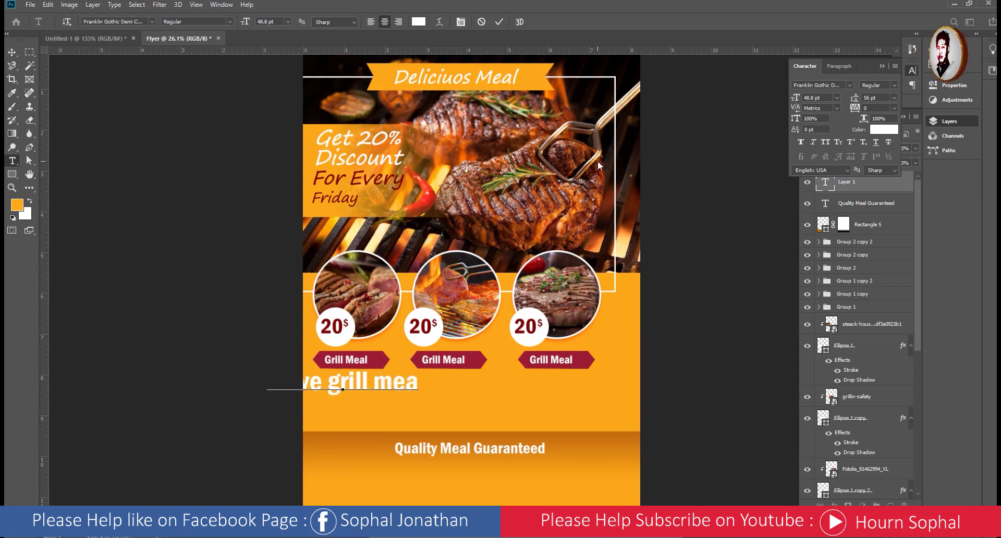
type("t eve")
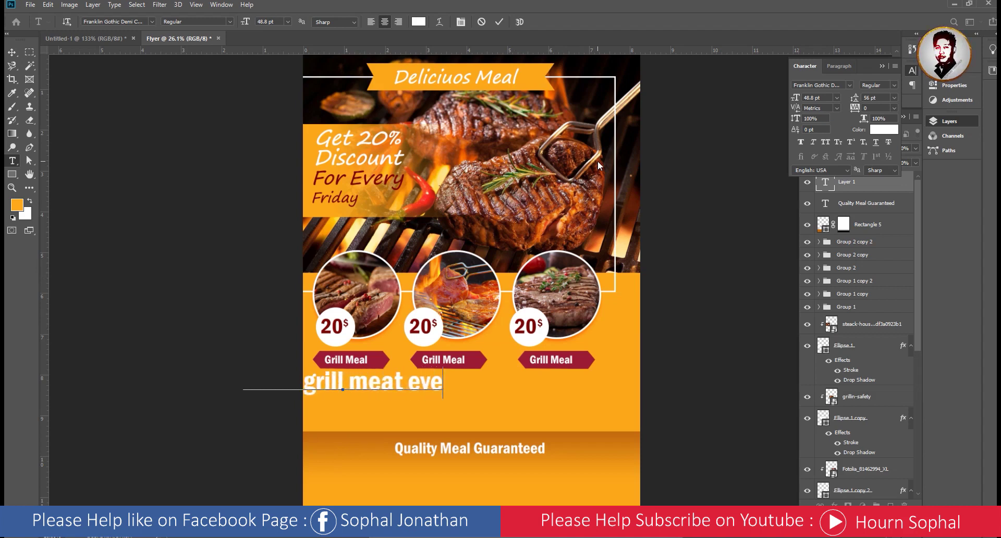
type("ryday")
- Set the line to Myriad Pro Regular and scale it down to about 37%
key("ctrl+a")
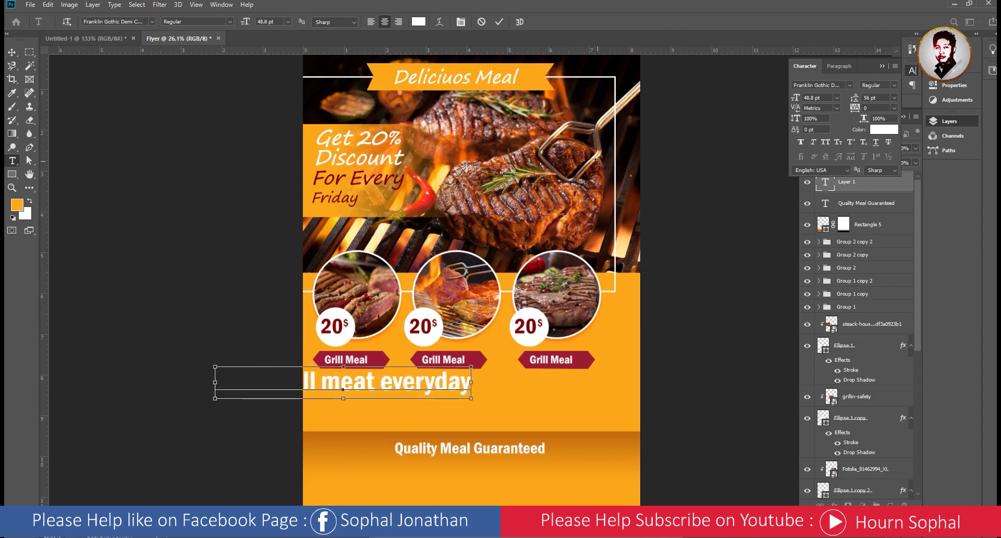
left_click(849, 85)
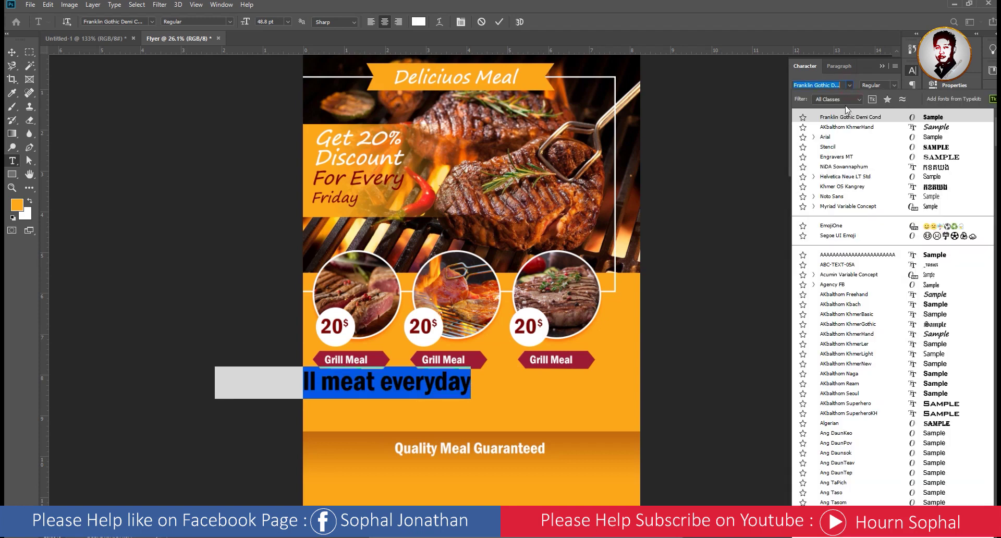
type("myr")
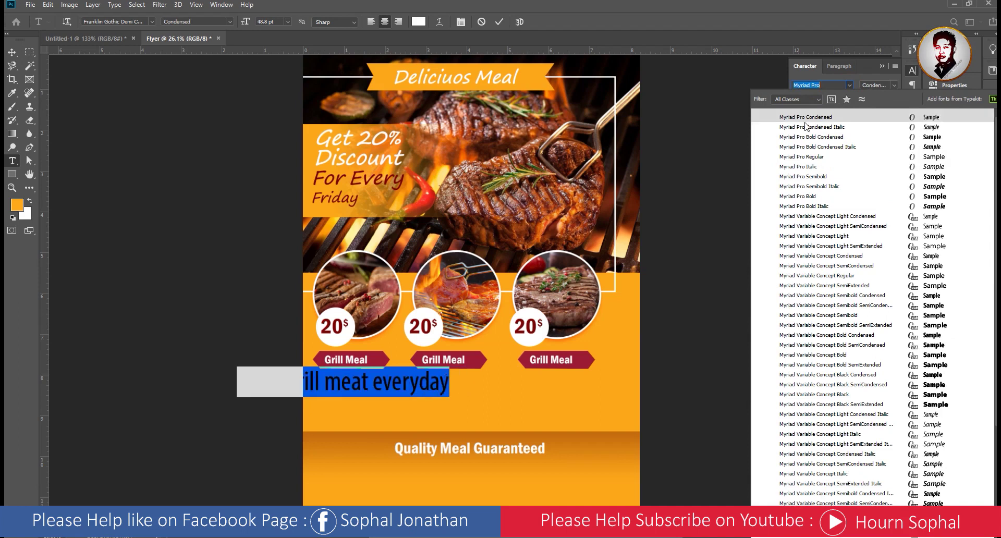
left_click(808, 157)
left_click(12, 52)
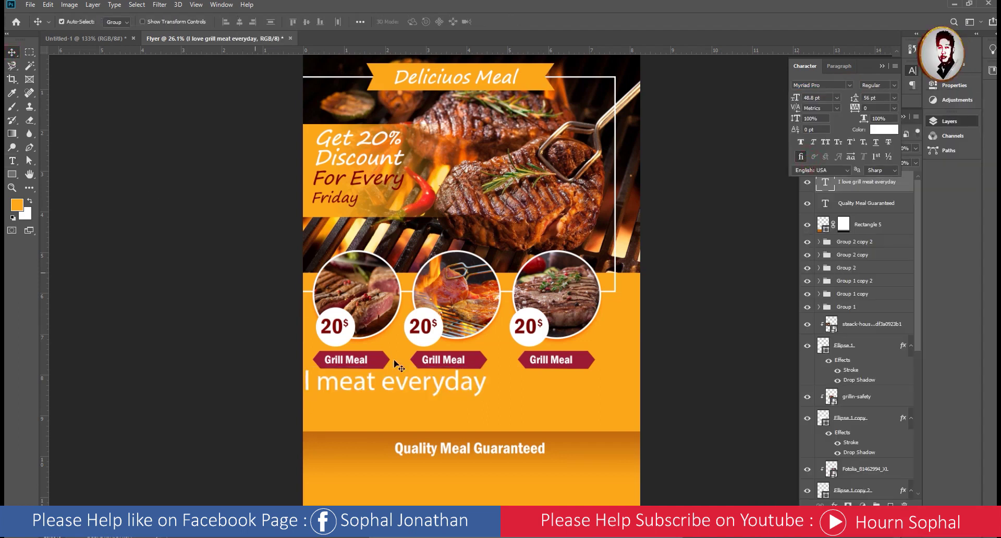
key("ctrl+t")
mouse_move(487, 398)
left_mouse_down()
mouse_move(390, 381)
mouse_move(407, 390)
mouse_move(451, 370)
left_mouse_up()
- Nudge the text line into place and paste it into three stacked lines
key("Return")
scroll(368, 396, "up", 3)
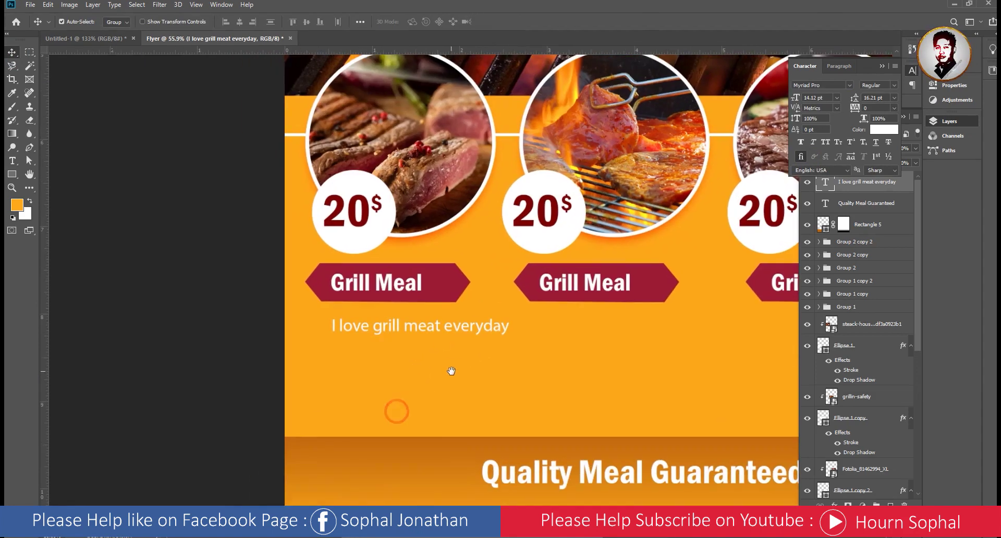
left_click_drag(435, 327, 418, 330)
double_click(457, 338)
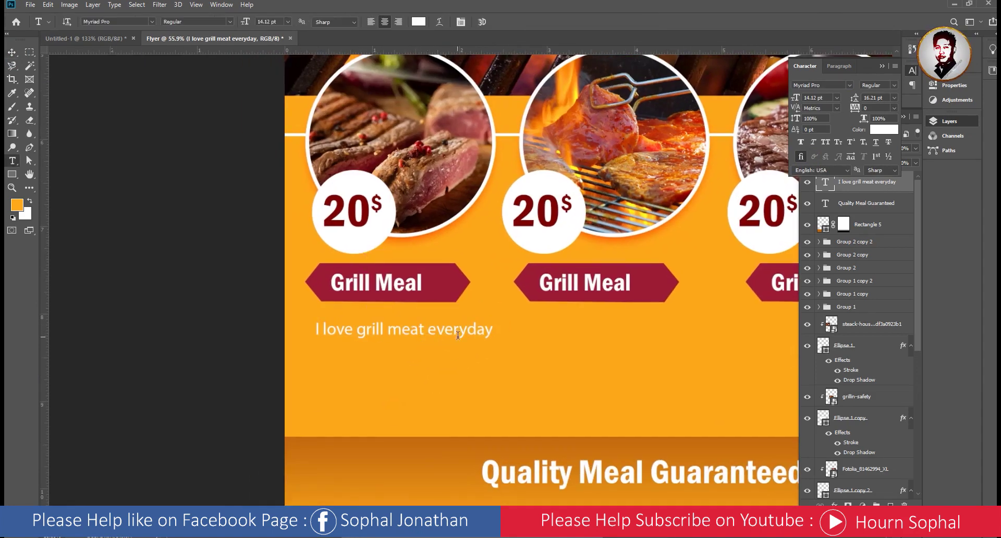
key("ctrl+a")
key("ctrl+c")
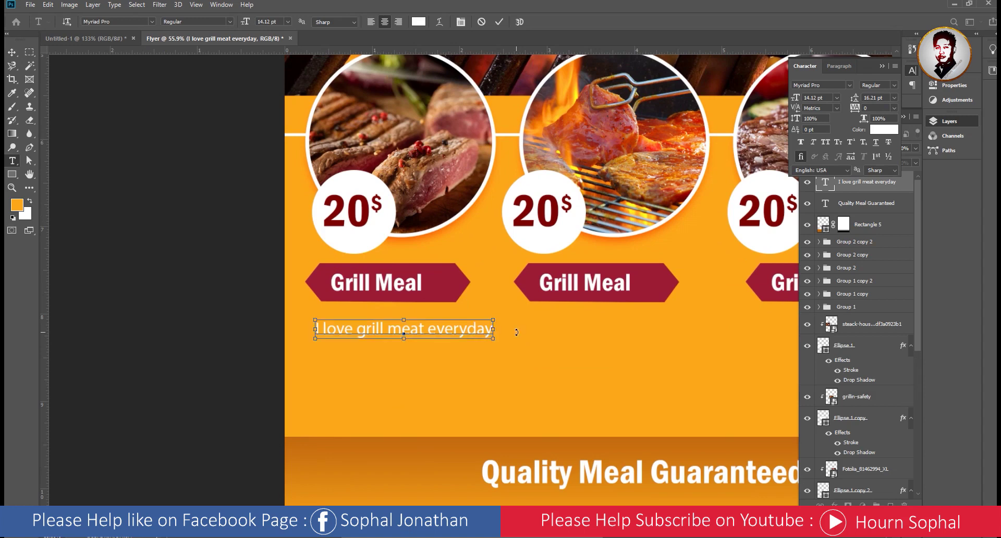
key("Right")
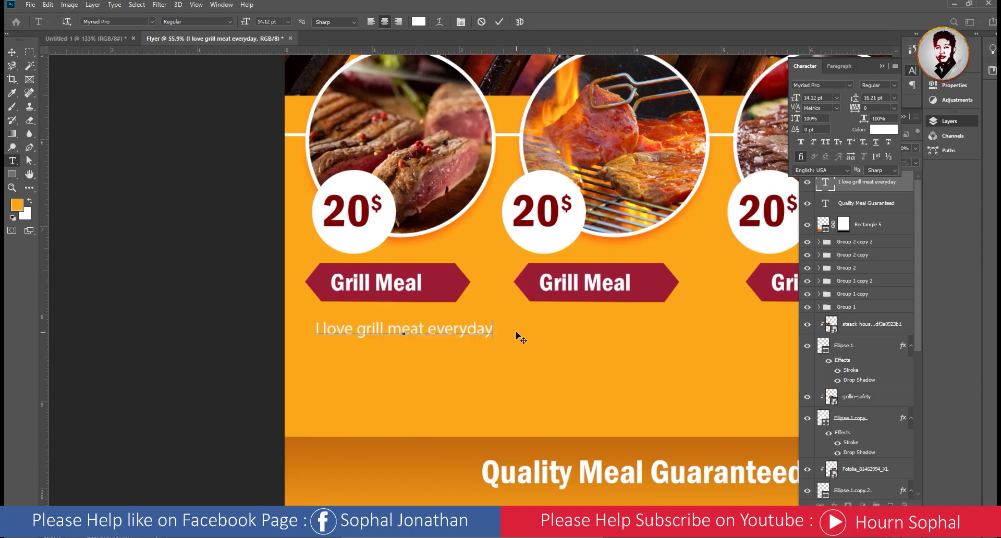
key("Return")
key("ctrl+v")
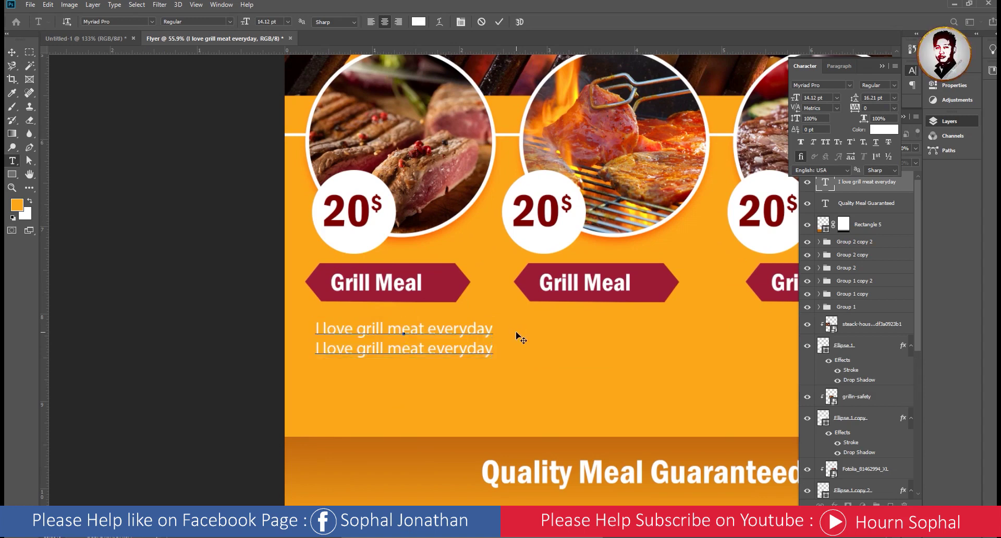
key("Return")
key("ctrl+v")
key("ctrl+Return")
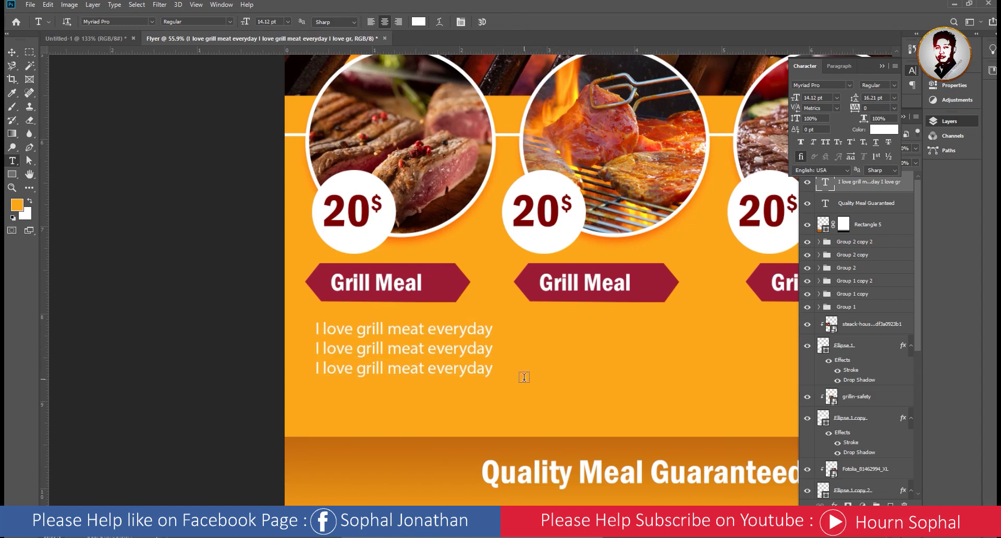
- Enlarge the text box to reveal a fourth line, then view the whole flyer
left_click(491, 369)
left_click_drag(510, 383, 503, 399)
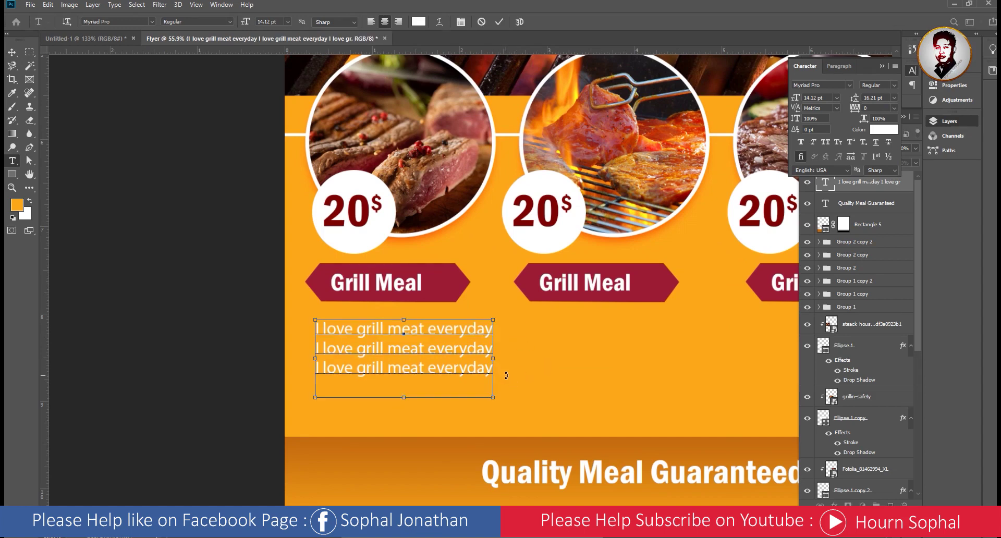
key("ctrl+Return")
key("v")
scroll(357, 370, "down", 2)
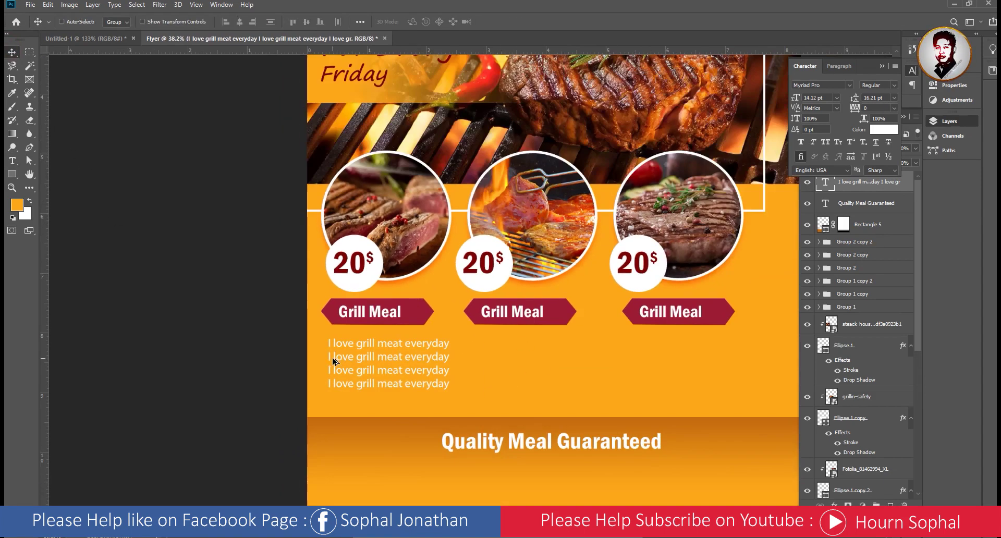
left_click_drag(411, 380, 302, 316)
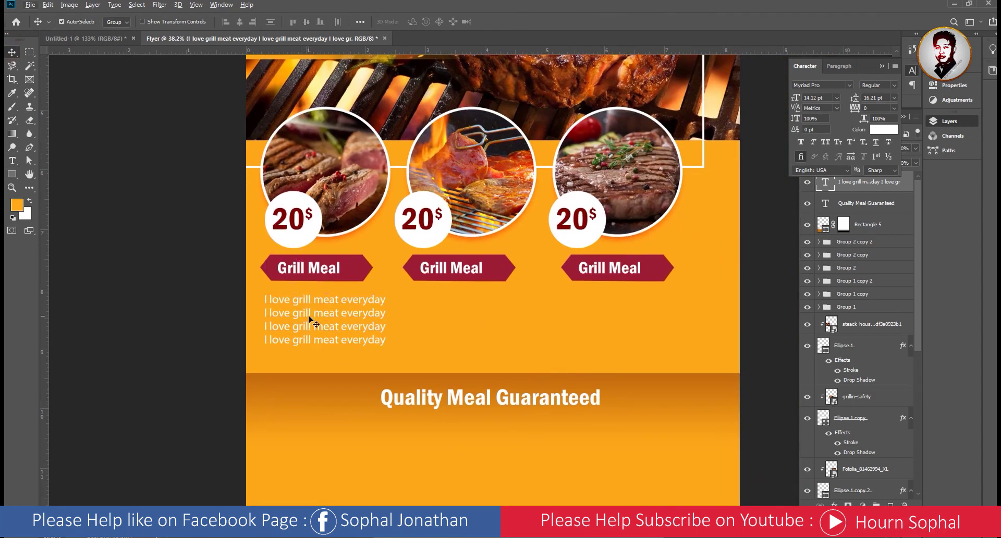
- Duplicate the four-line description text and place the copy under the second Grill Meal ribbon
right_click(857, 188)
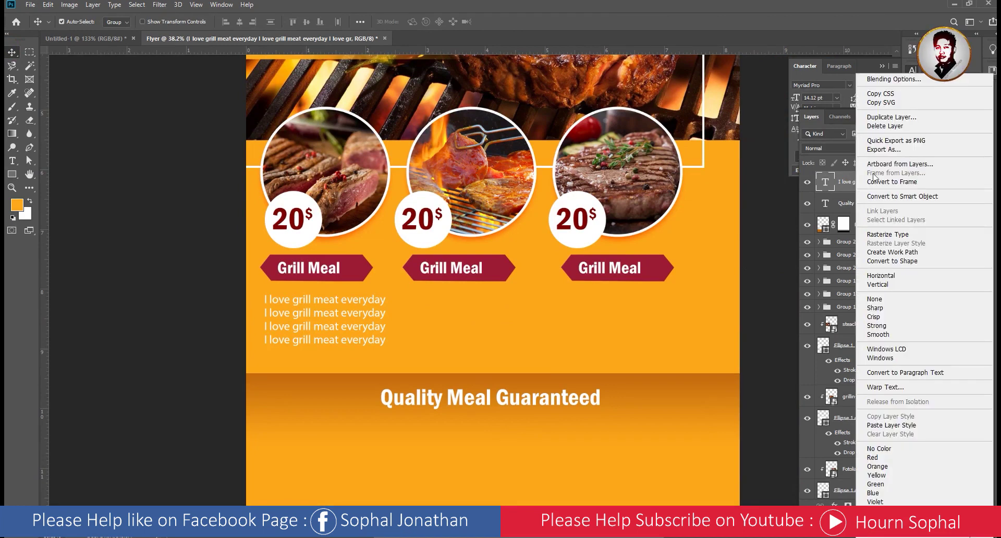
left_click(891, 121)
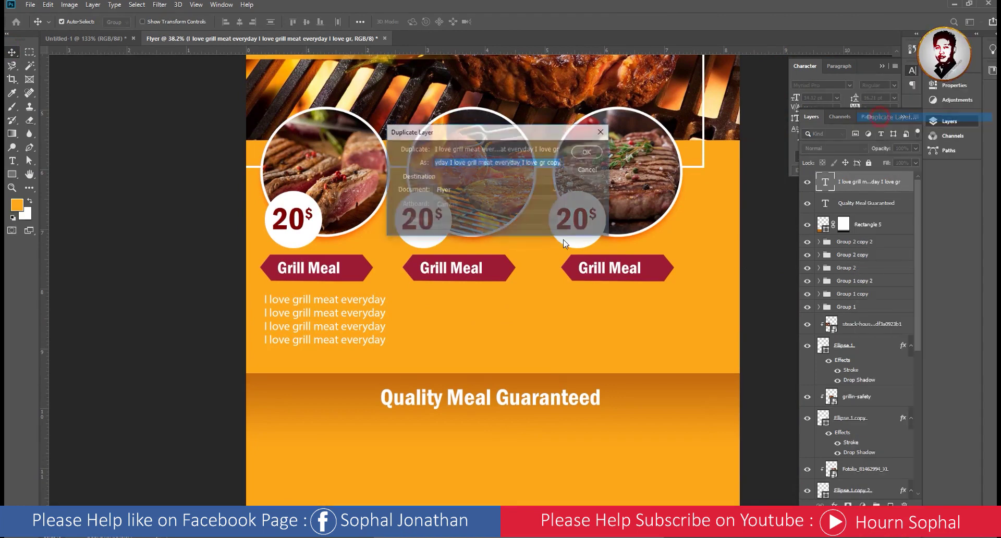
left_click(585, 153)
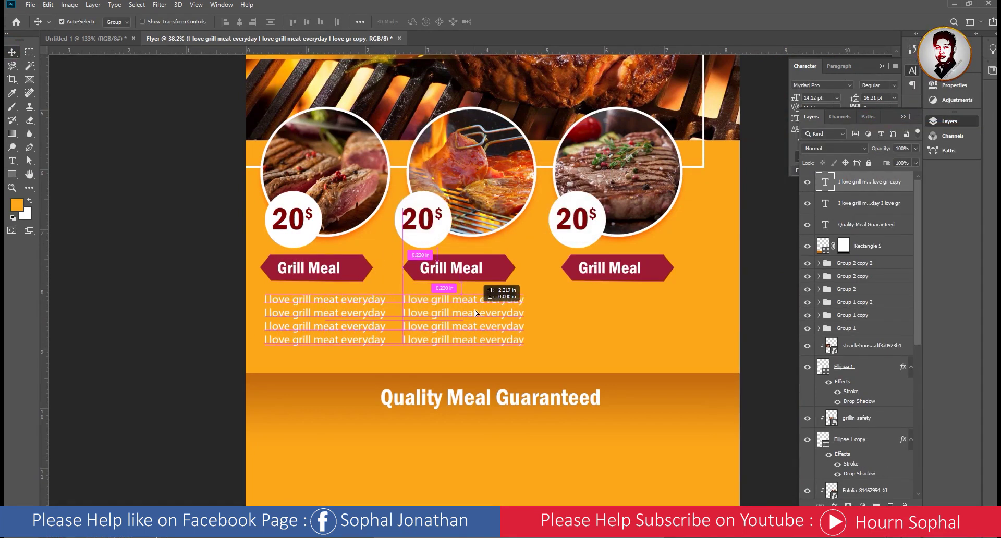
left_click_drag(336, 307, 473, 308)
- Place another text copy under the third Grill Meal ribbon, evening out the column spacing
right_click(879, 177)
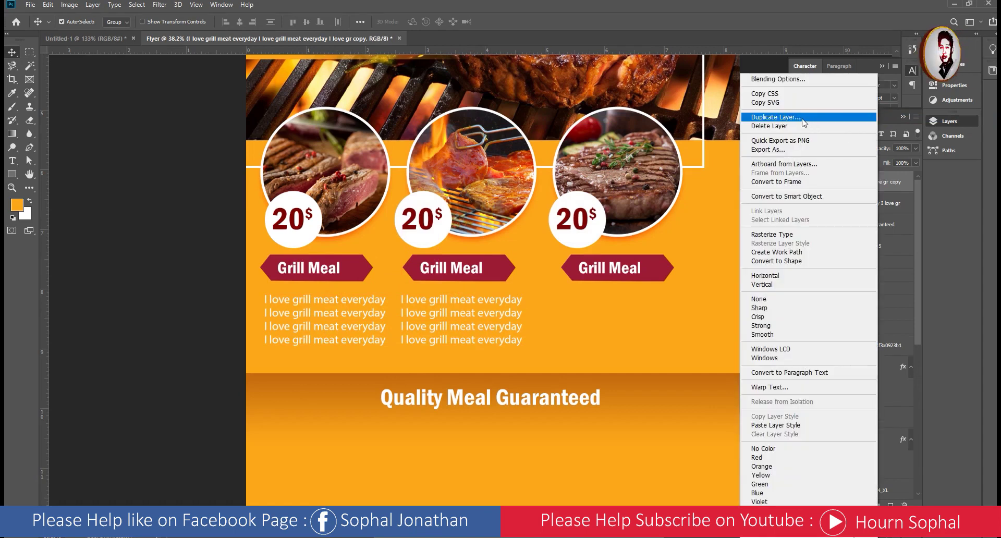
left_click(803, 119)
left_click(586, 153)
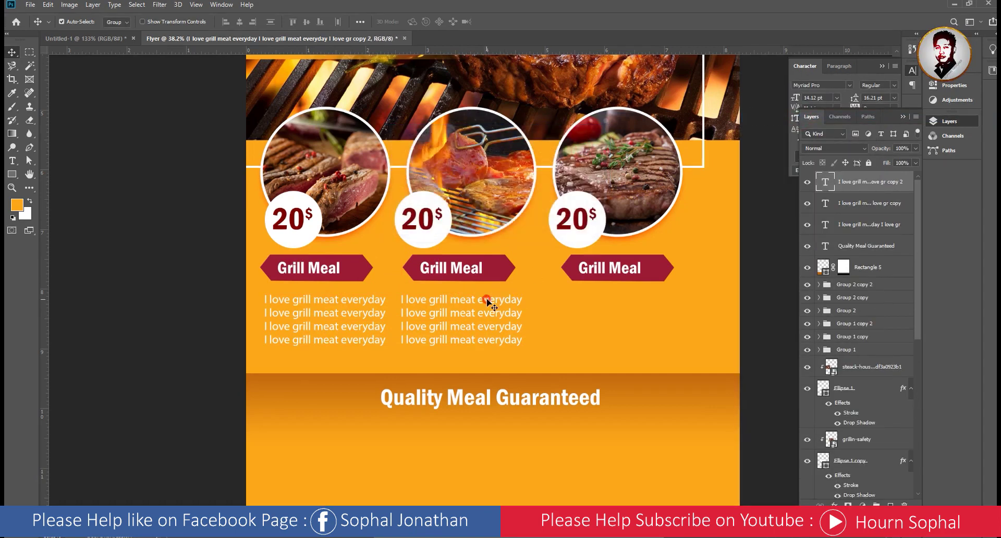
left_click_drag(487, 300, 639, 301)
left_click_drag(476, 315, 485, 311)
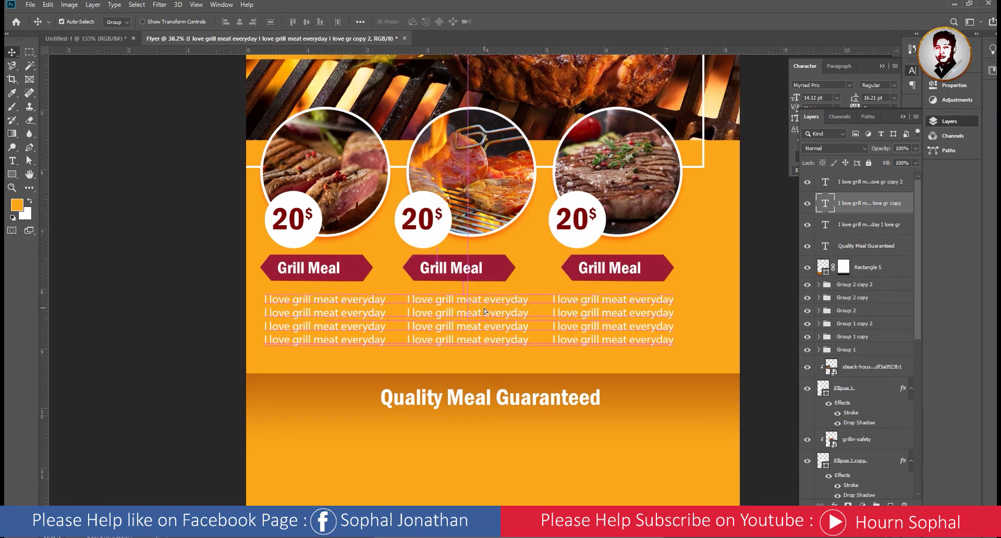
- Fit the flyer on screen, compare with the reference flyer, then view below Quality Meal Guaranteed
key("ctrl+0")
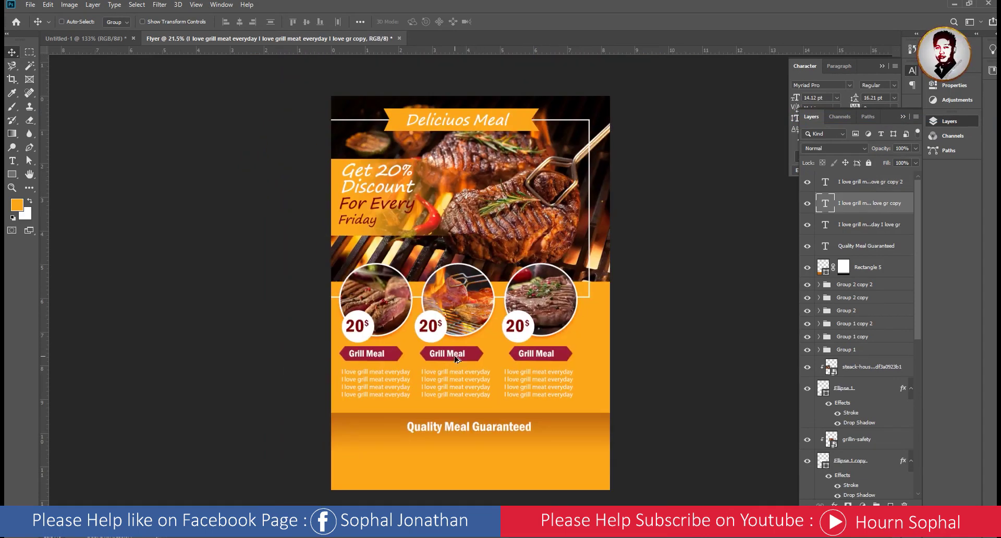
scroll(455, 358, "up", 2)
left_click(104, 39)
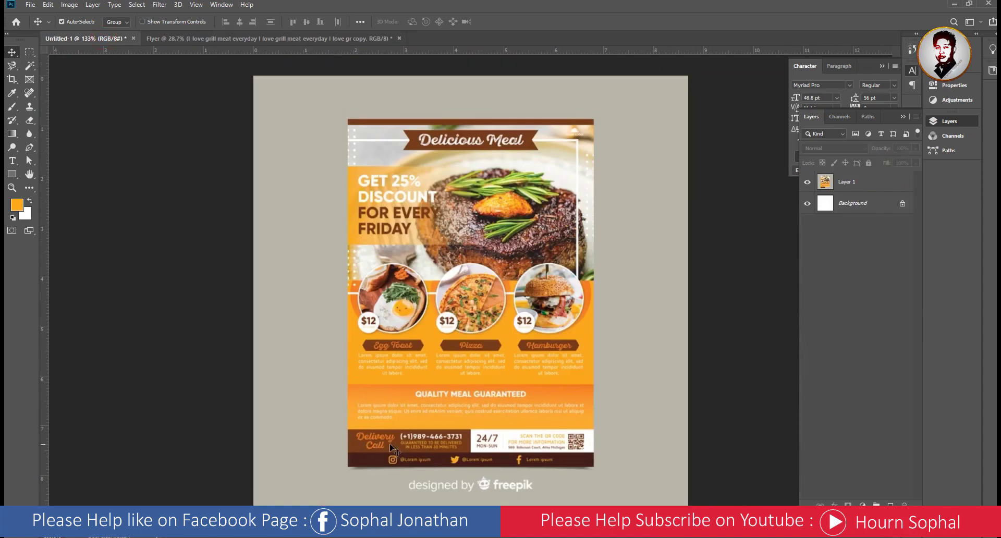
left_click(261, 39)
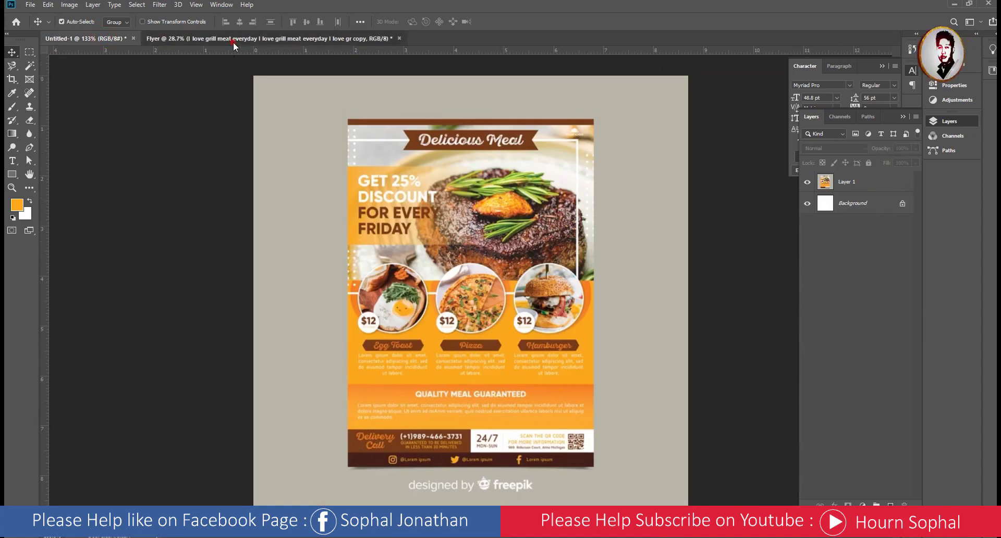
scroll(468, 471, "up", 2)
left_click_drag(469, 472, 496, 324)
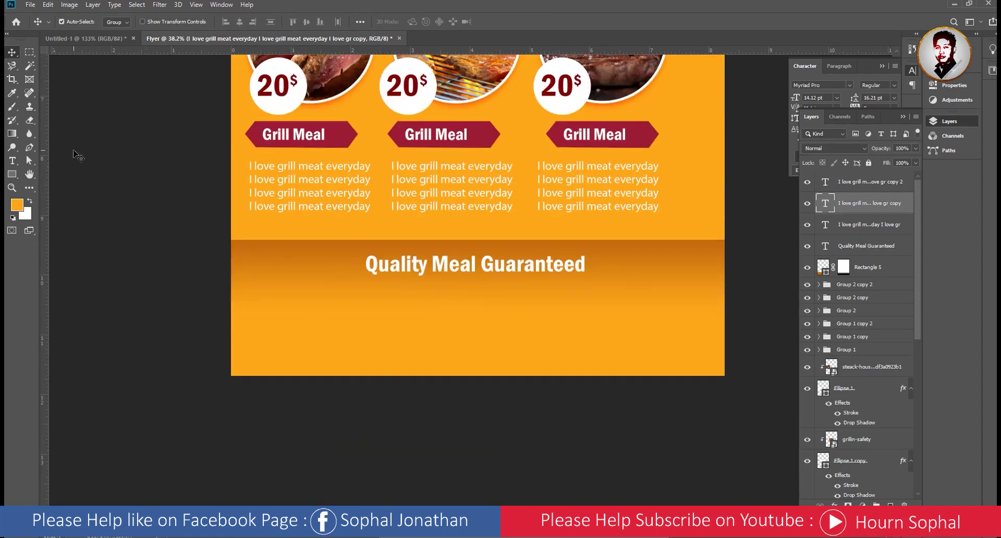
- Draw a 2515 × 226 px full-width band below Quality Meal Guaranteed, filled dark burnt-orange
left_click(11, 175)
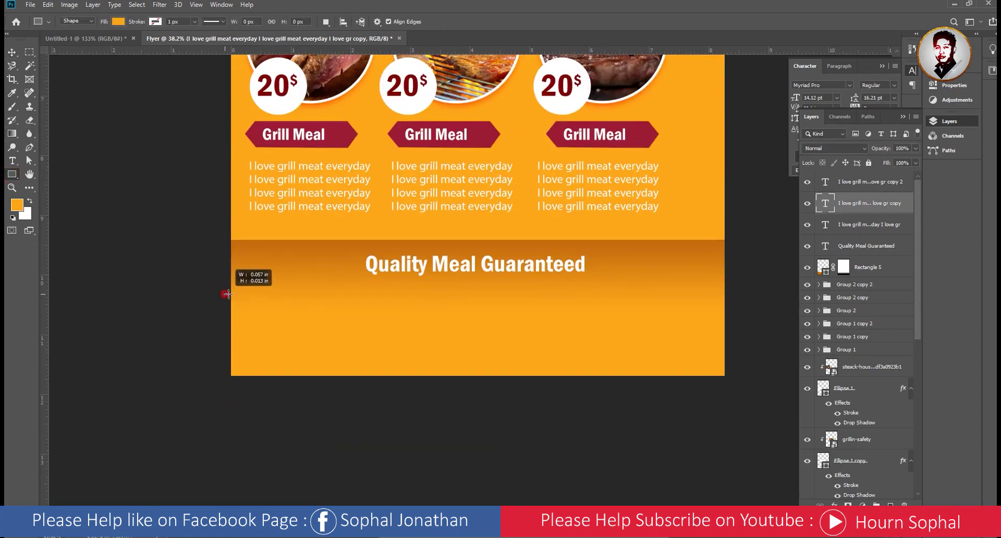
left_click_drag(228, 294, 725, 349)
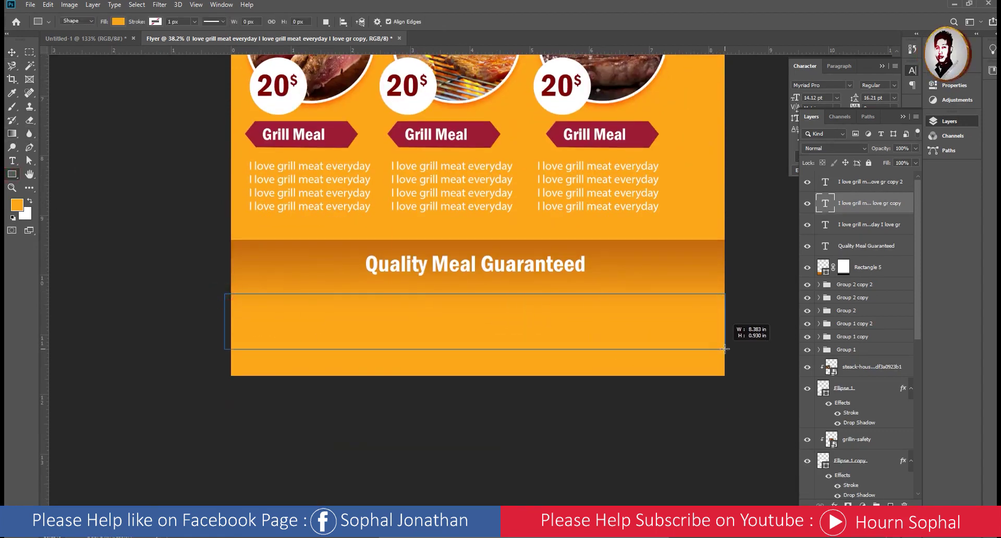
left_click_drag(725, 349, 724, 338)
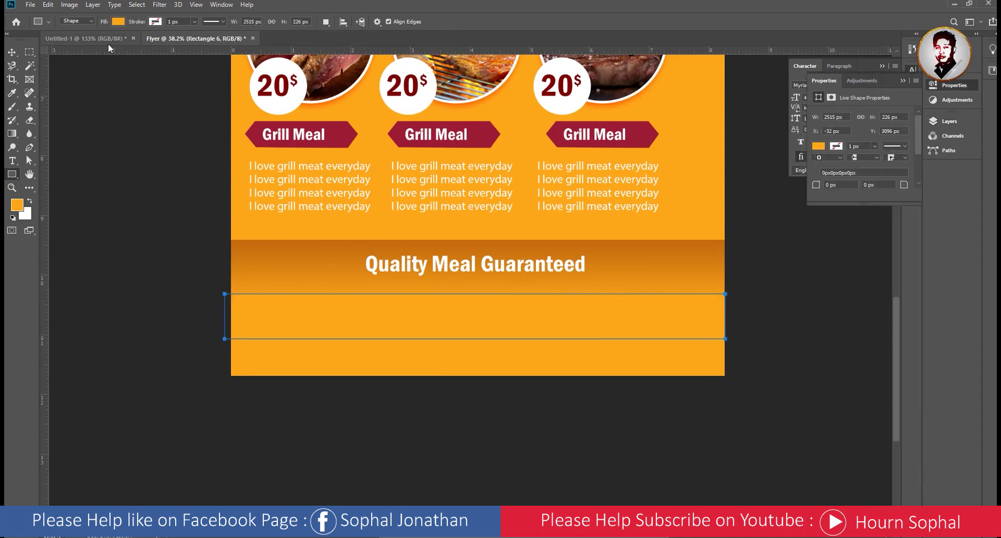
left_click(819, 146)
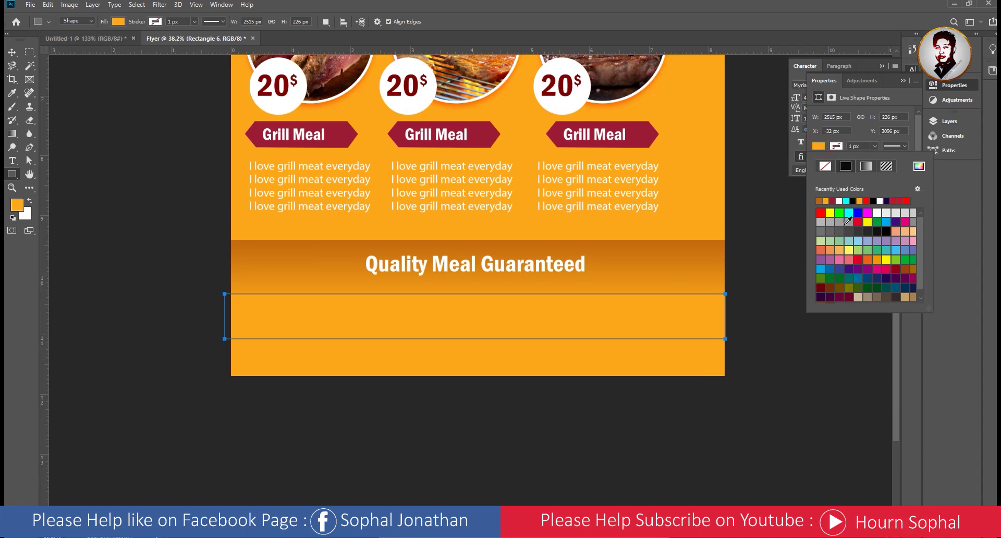
left_click(819, 201)
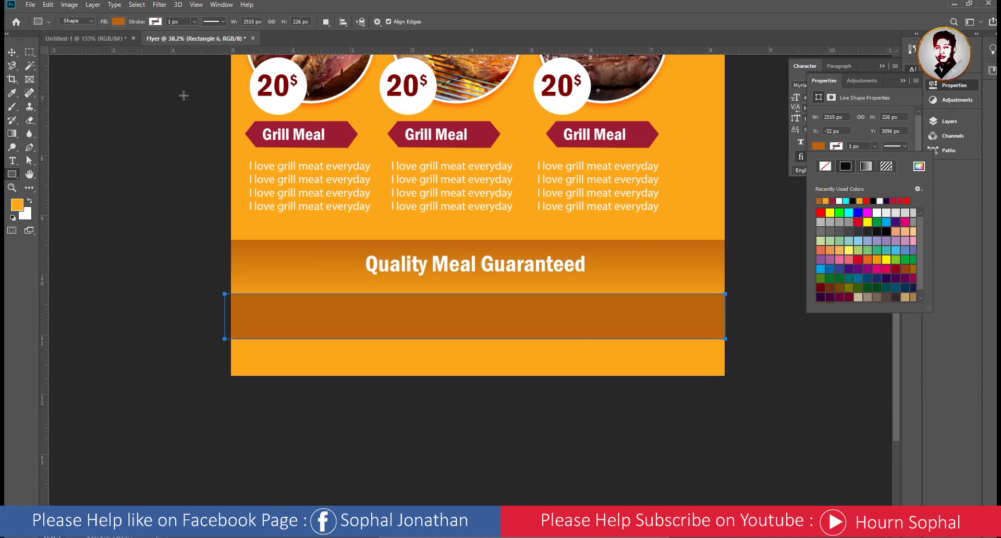
left_click(19, 56)
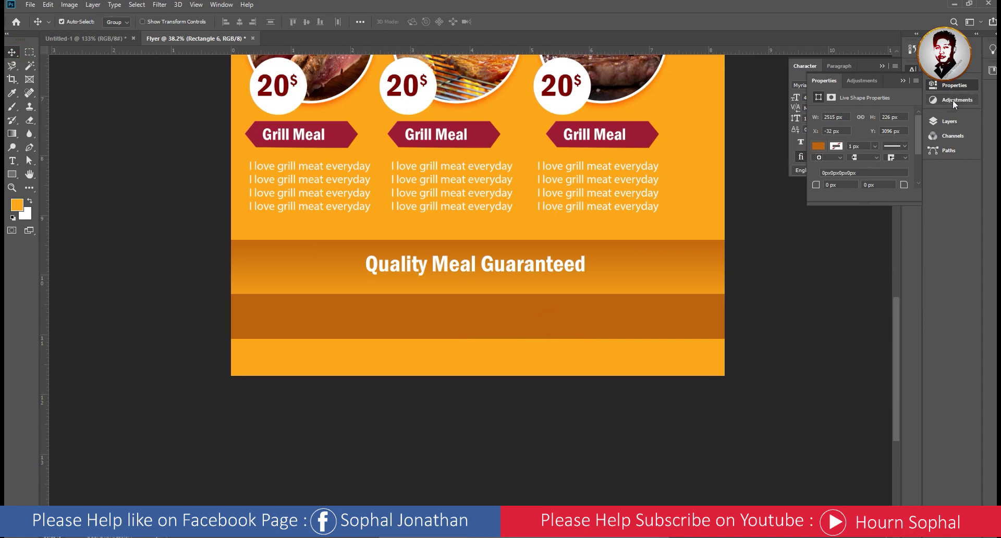
- Duplicate Rectangle 6 and move the copy to the top of the layer stack
left_click(953, 120)
right_click(869, 202)
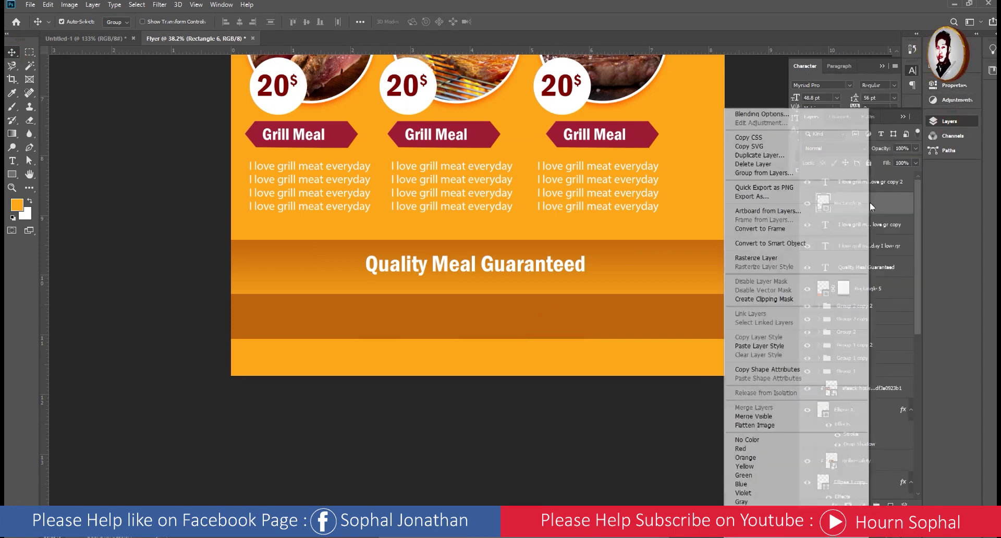
left_click(782, 155)
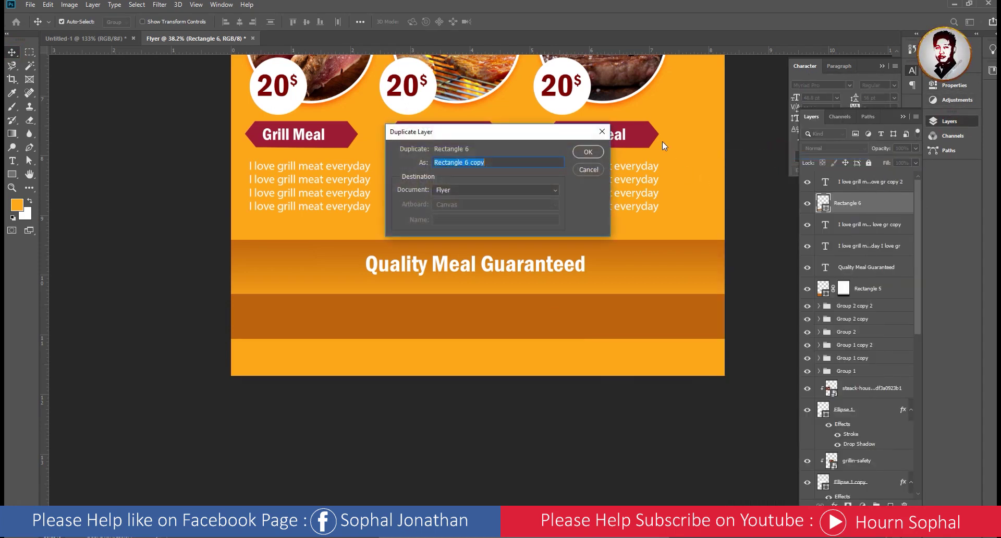
left_click(588, 152)
left_click_drag(855, 208, 855, 181)
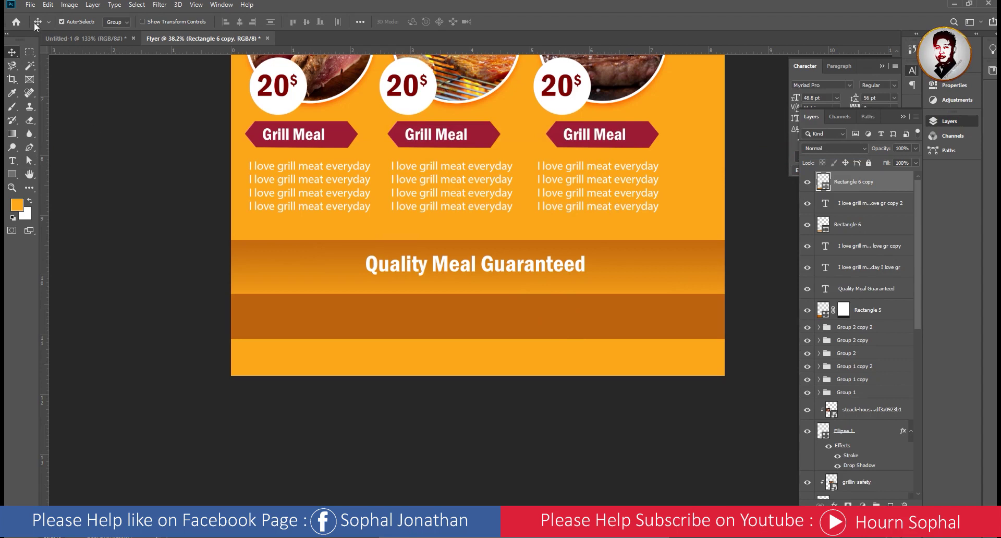
- Free Transform the band copy down to the flyer's right half, 1300 × 226 px
left_click(46, 5)
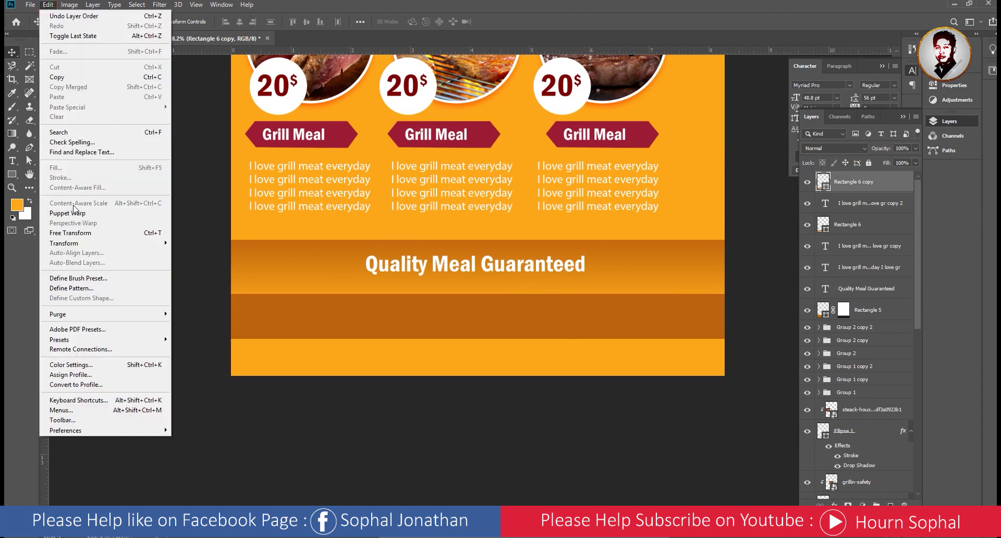
left_click(73, 233)
mouse_move(223, 317)
left_mouse_down()
mouse_move(485, 316)
mouse_move(465, 316)
left_mouse_up()
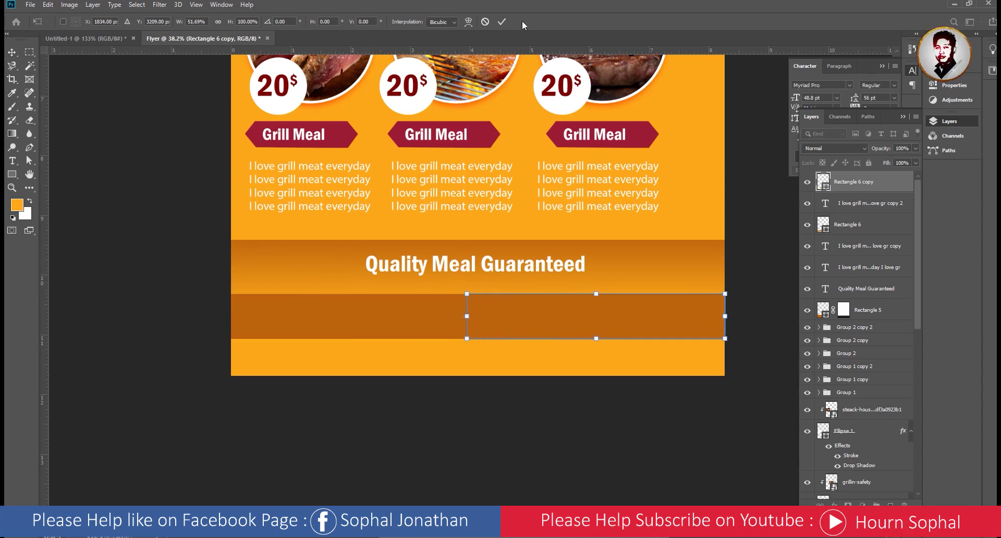
left_click(502, 22)
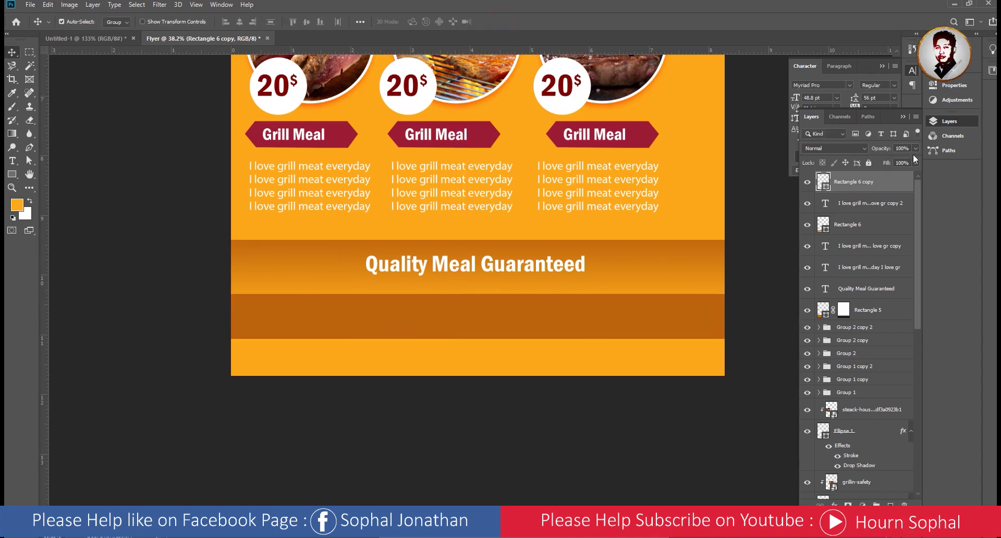
left_click(911, 70)
left_click(912, 70)
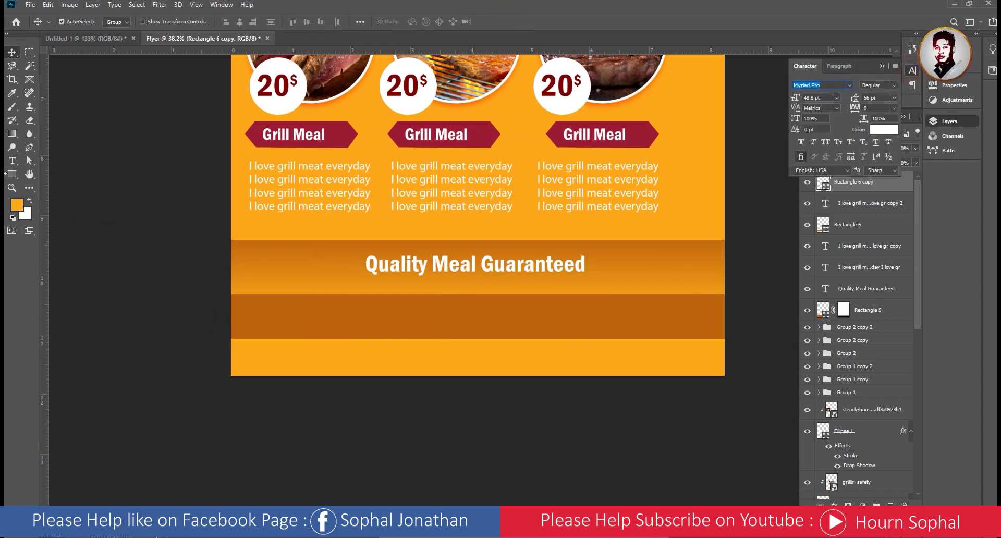
- Fill the right-half box white, then bring up the reference Delicious Meal flyer
left_click(12, 174)
left_click(119, 22)
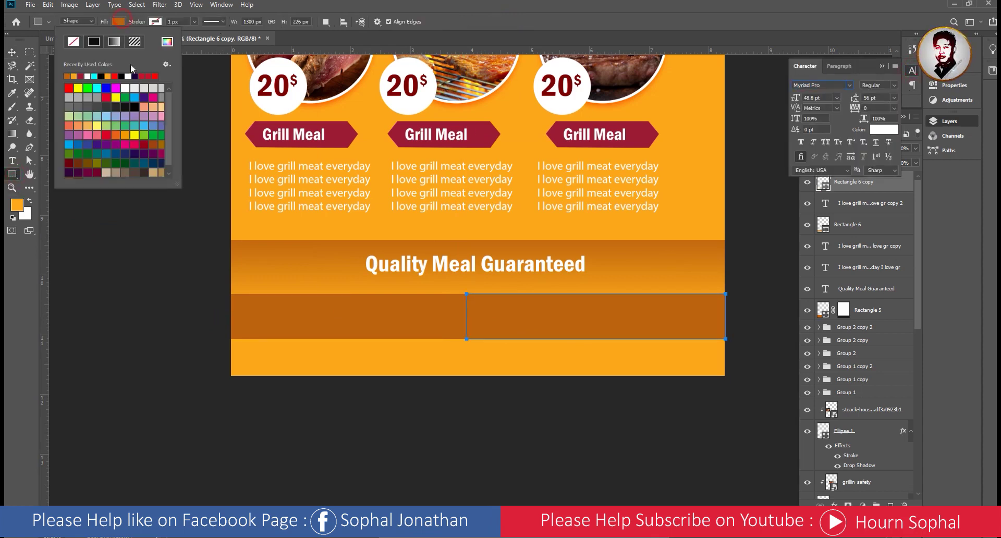
left_click(91, 76)
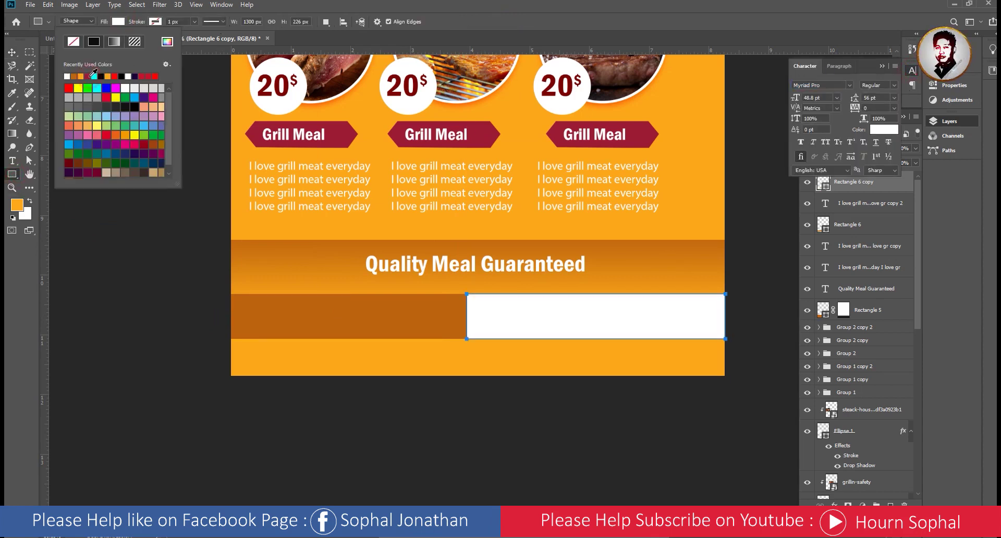
left_click(12, 53)
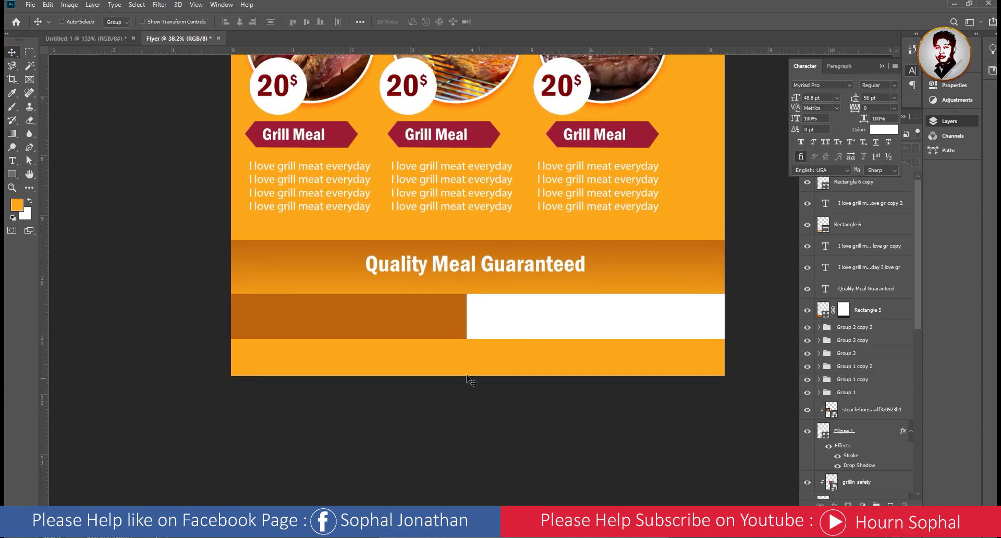
left_click(104, 38)
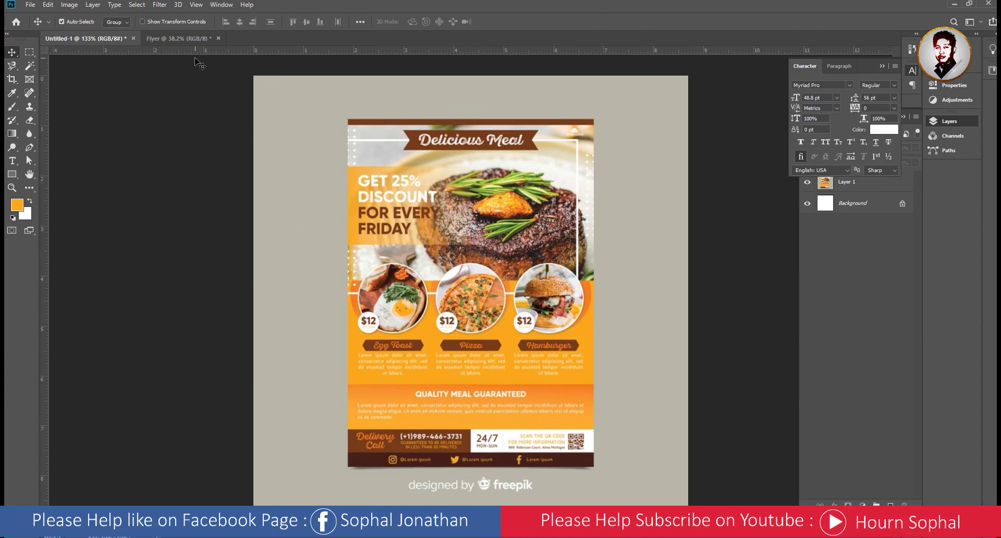
- Duplicate the Quality Meal Guaranteed text onto the lower bar and raise the copy above it
left_click(192, 39)
left_click(398, 274)
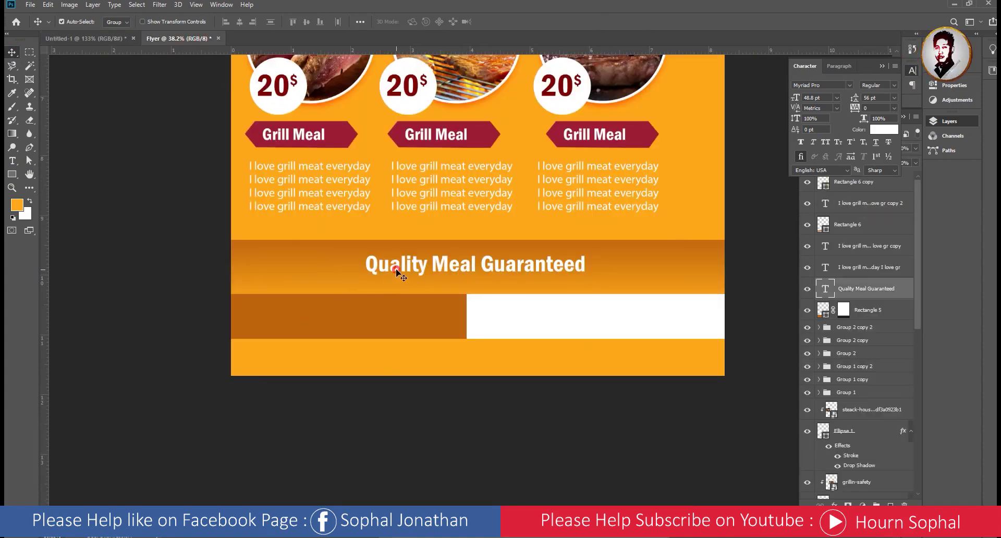
left_click_drag(407, 268, 323, 317)
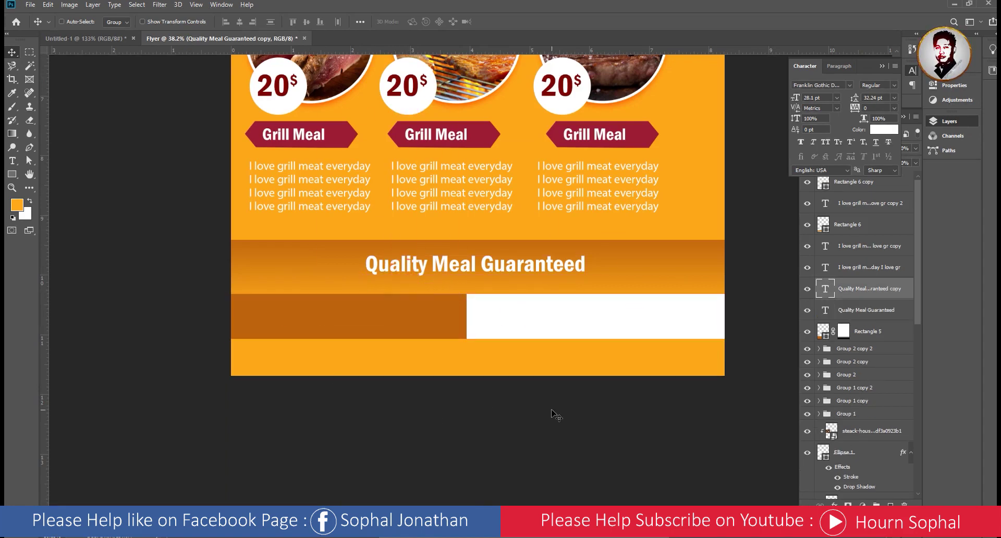
left_click(882, 66)
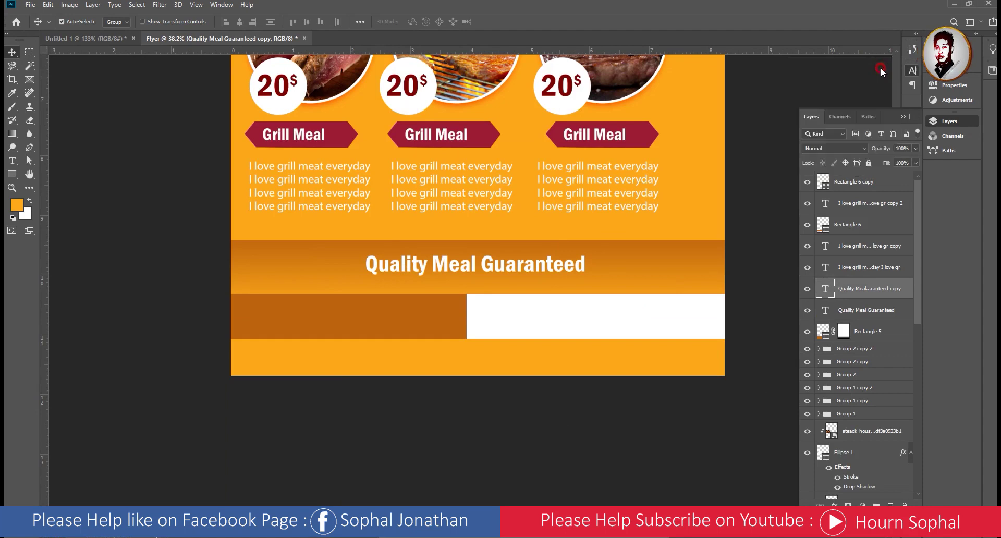
left_click_drag(870, 292, 866, 177)
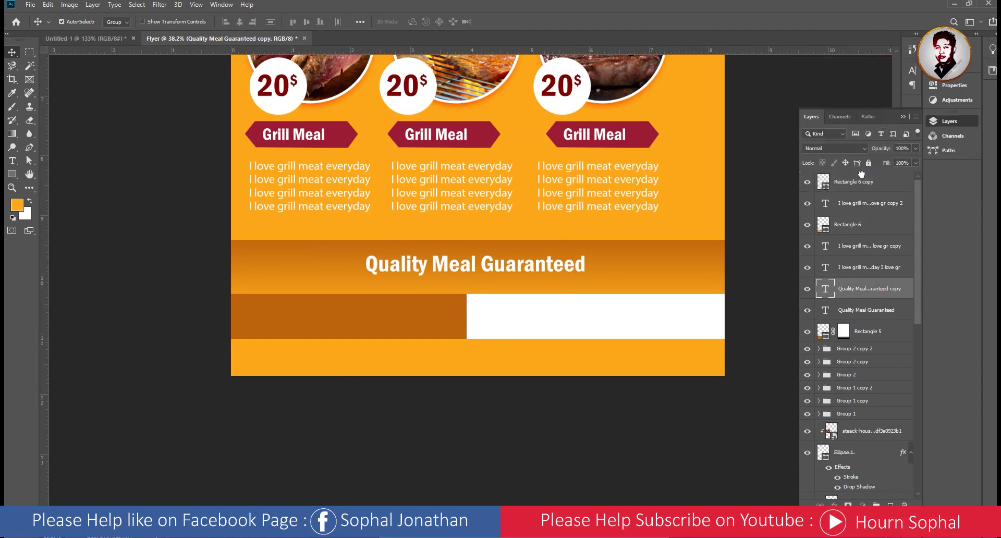
scroll(389, 330, "up", 2)
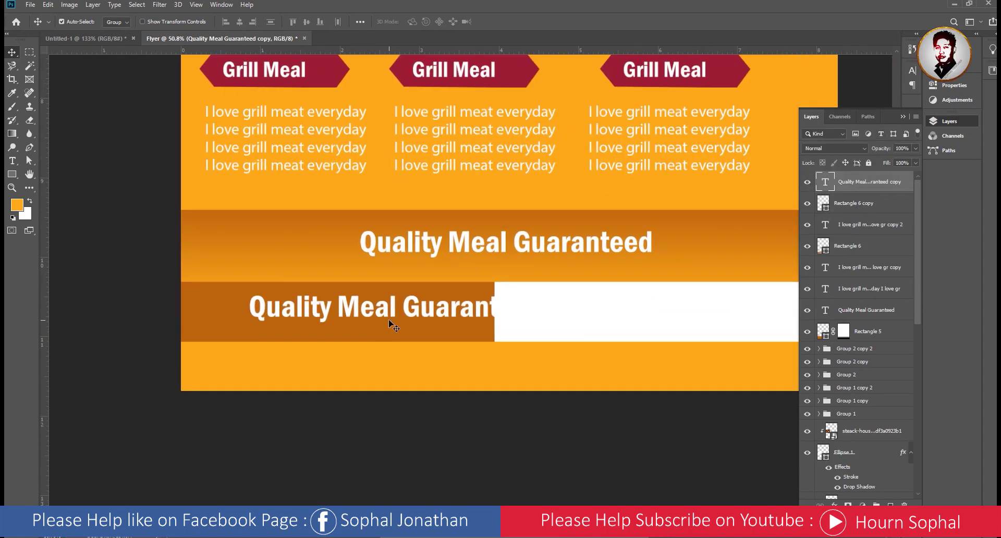
- Retype the copied heading as 'Delivery Call'
double_click(390, 325)
key("ctrl+a")
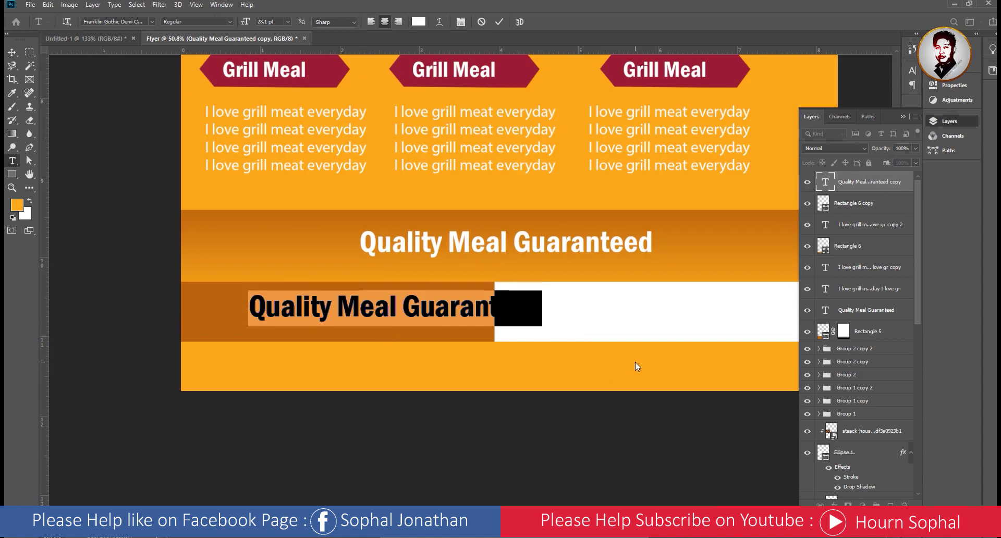
type("Deliver")
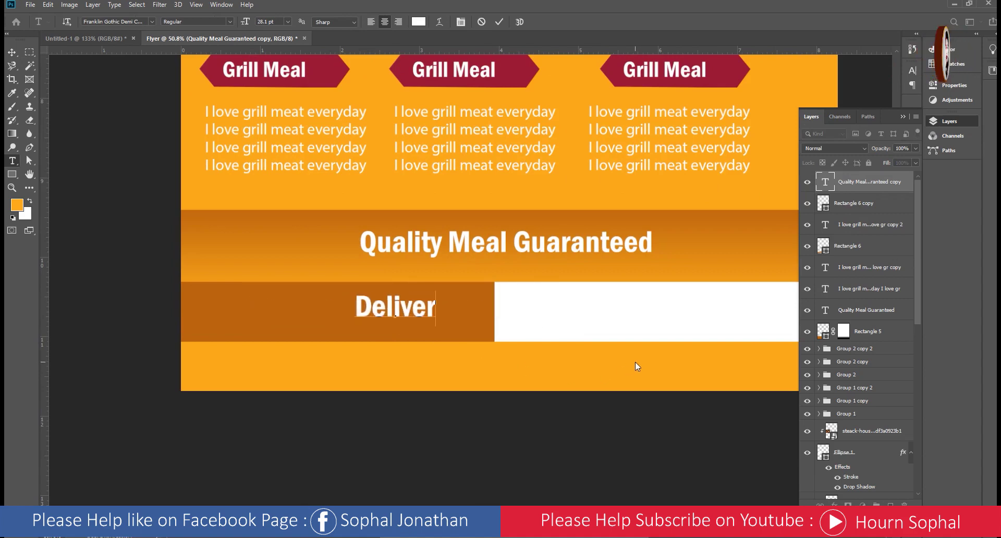
type("y Cal")
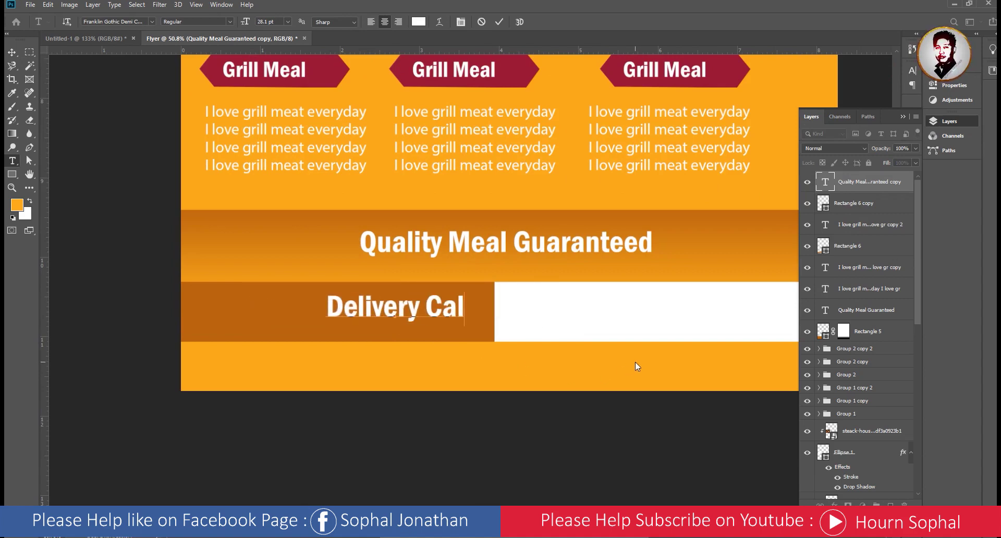
type("l")
left_click(12, 52)
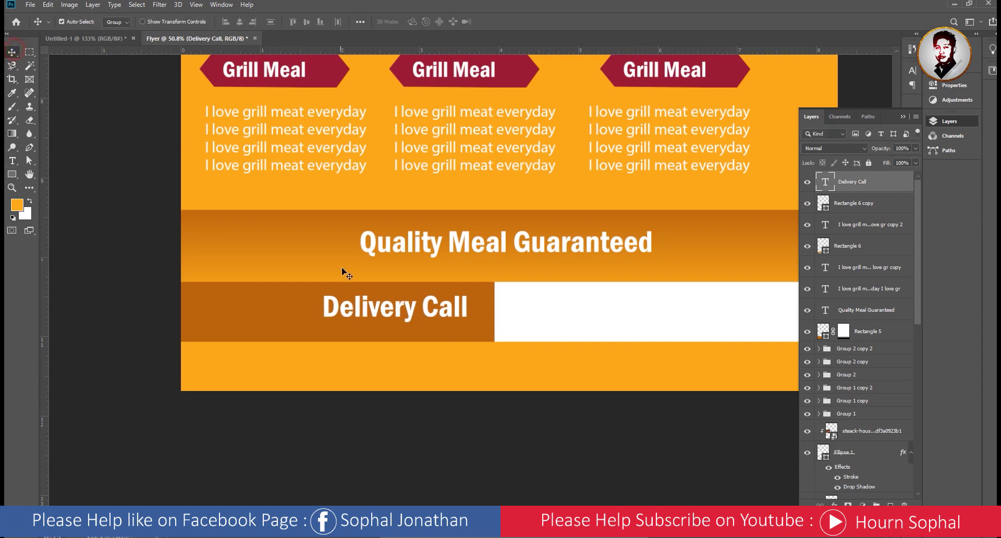
- Move Delivery Call toward the bar's left side and scale it smaller
mouse_move(386, 308)
left_mouse_down()
mouse_move(324, 324)
mouse_move(313, 303)
left_mouse_up()
scroll(318, 318, "down", 3)
key("ctrl+t")
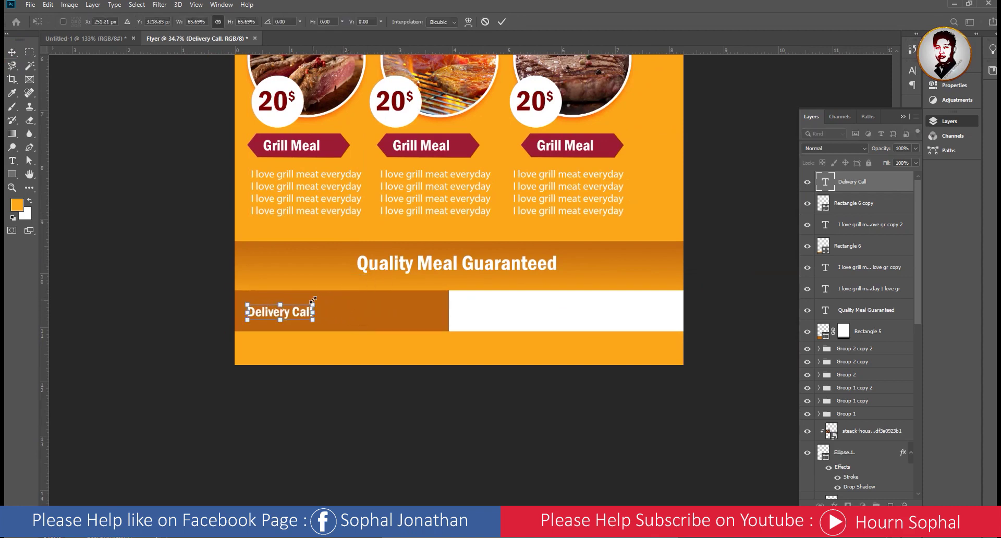
key("Return")
scroll(315, 316, "up", 2)
- Append the delivery phone number after Delivery Call and reposition the line within the dark bar
key("t")
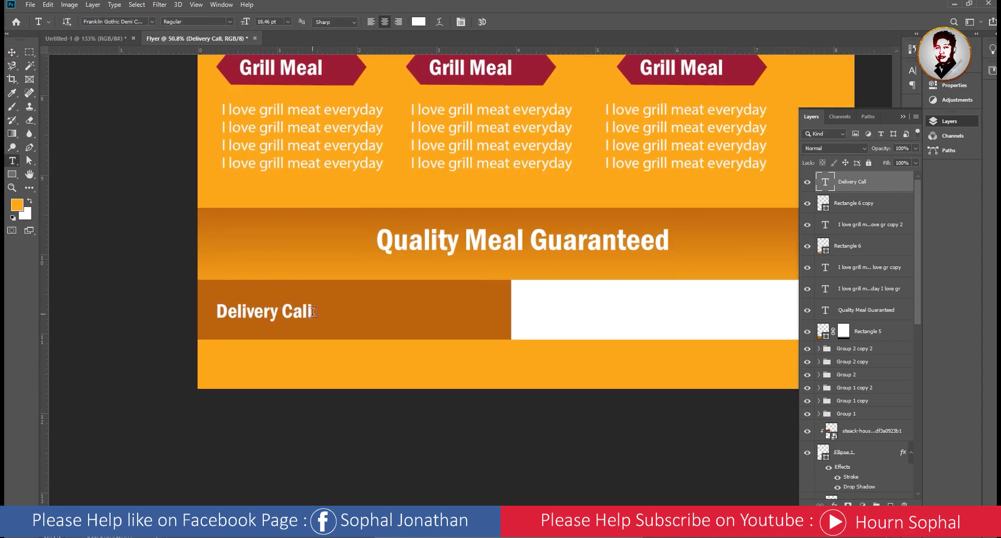
left_click(314, 316)
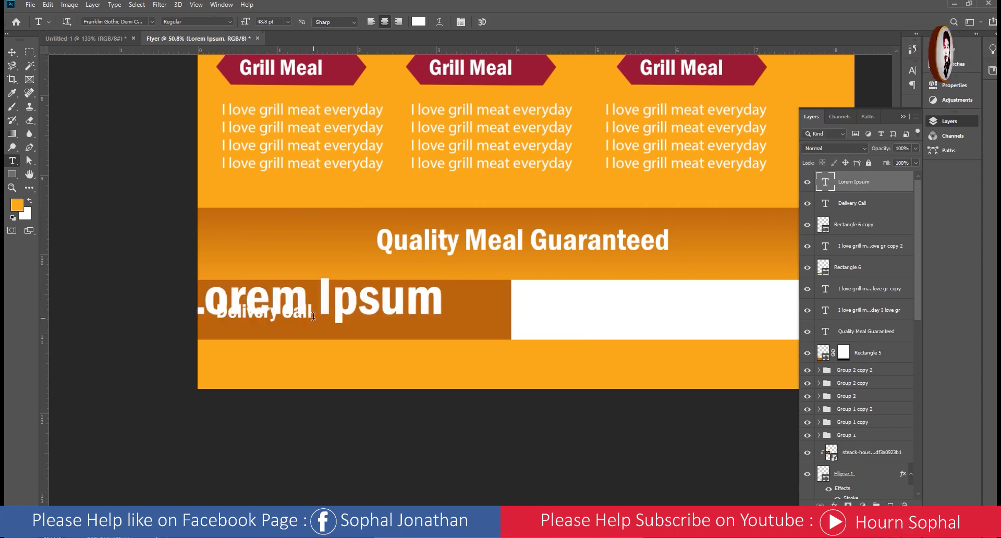
key("Escape")
left_click(309, 313)
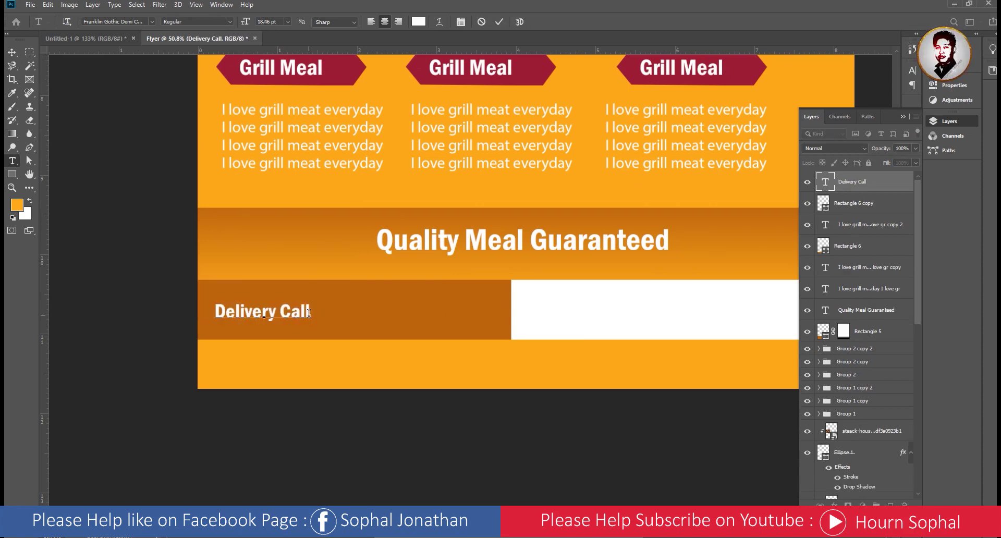
type("()")
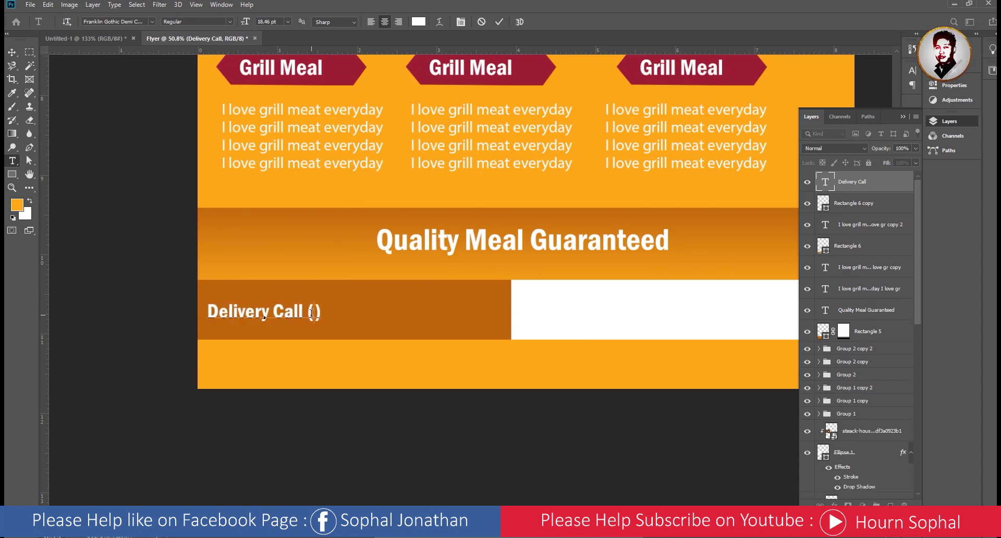
type("+8")
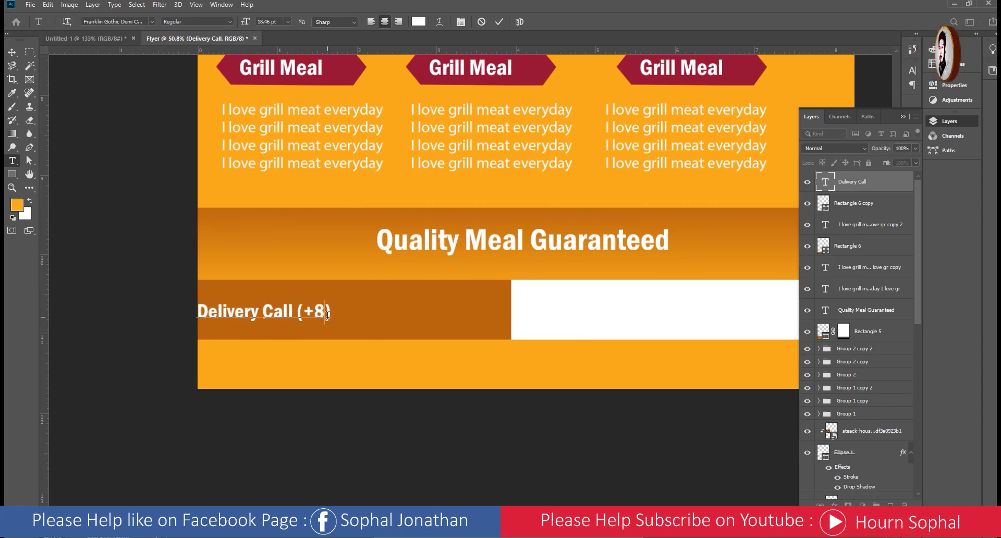
type("55")
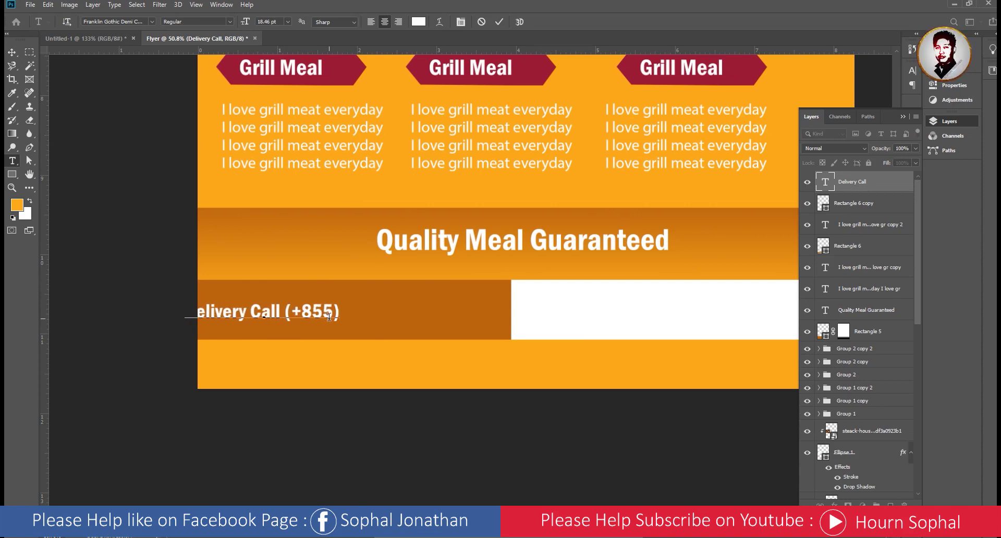
type(" 12")
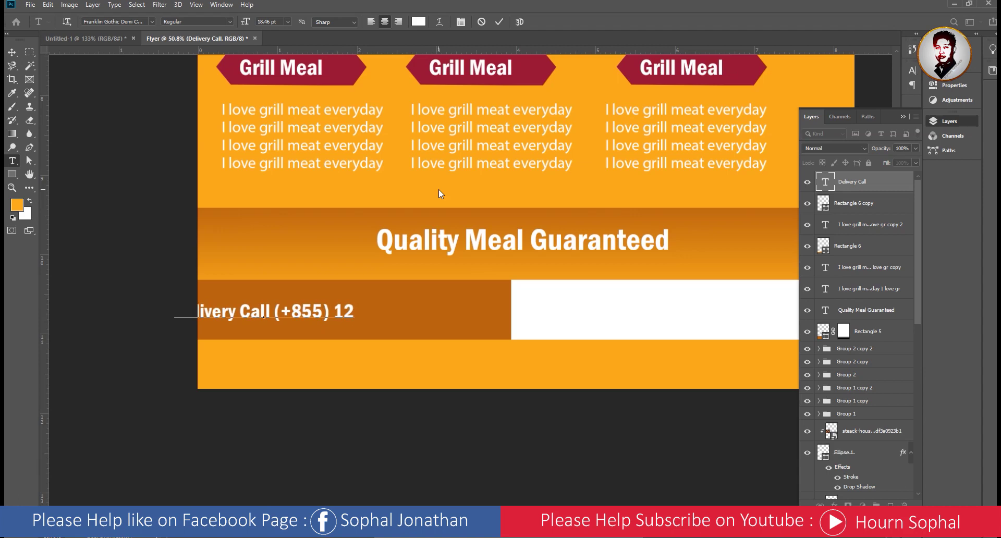
type(" 345 6")
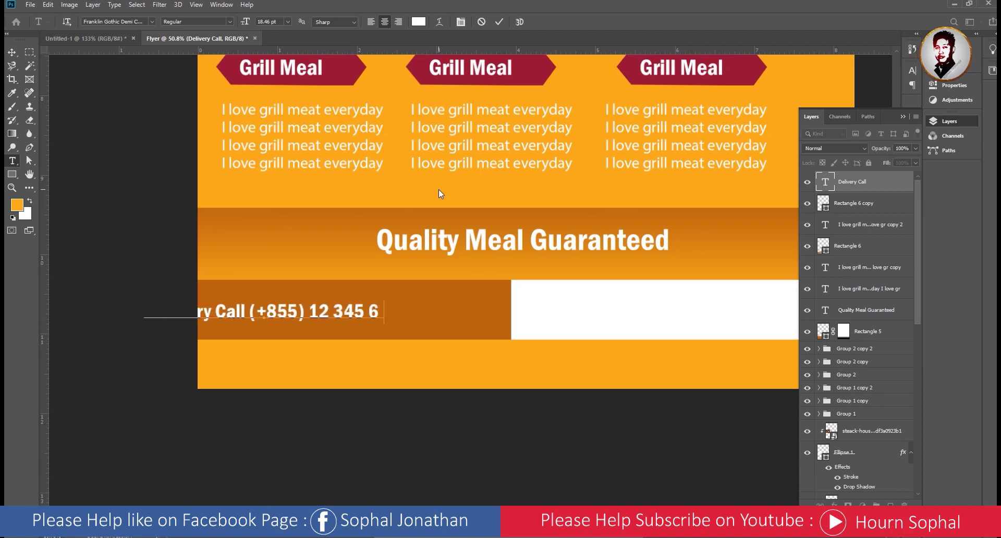
type("78")
left_click(11, 52)
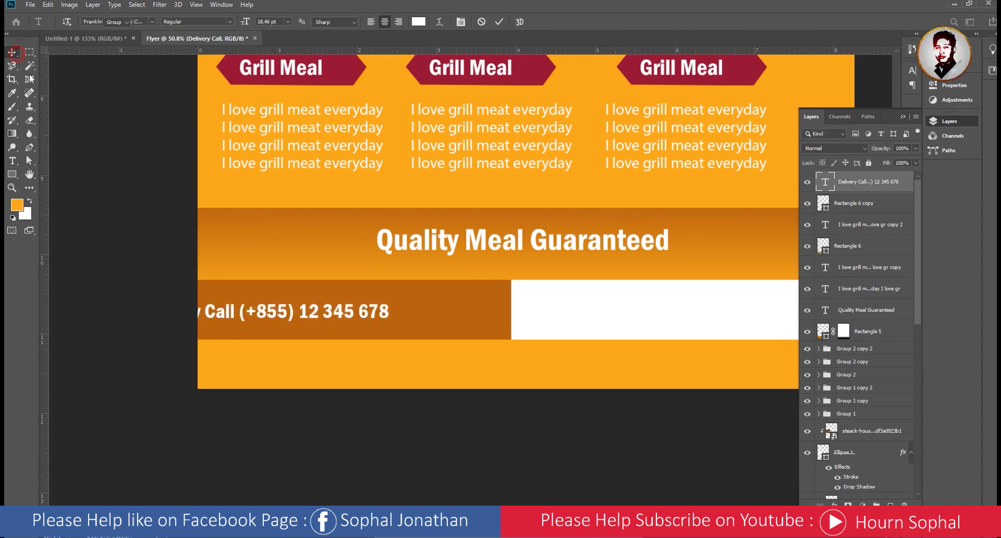
left_click_drag(276, 317, 352, 317)
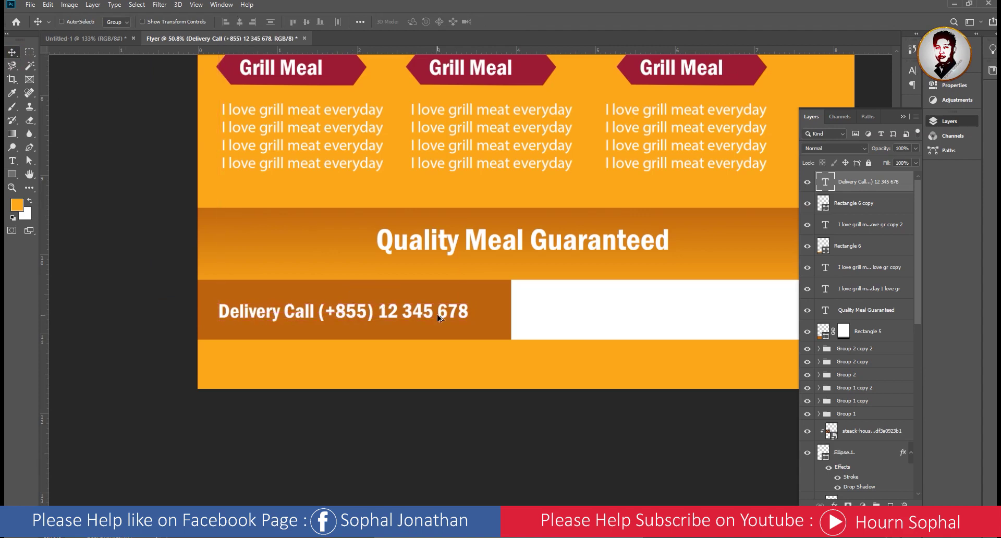
scroll(469, 313, "down", 2)
scroll(497, 312, "up", 1)
scroll(592, 320, "right", 3)
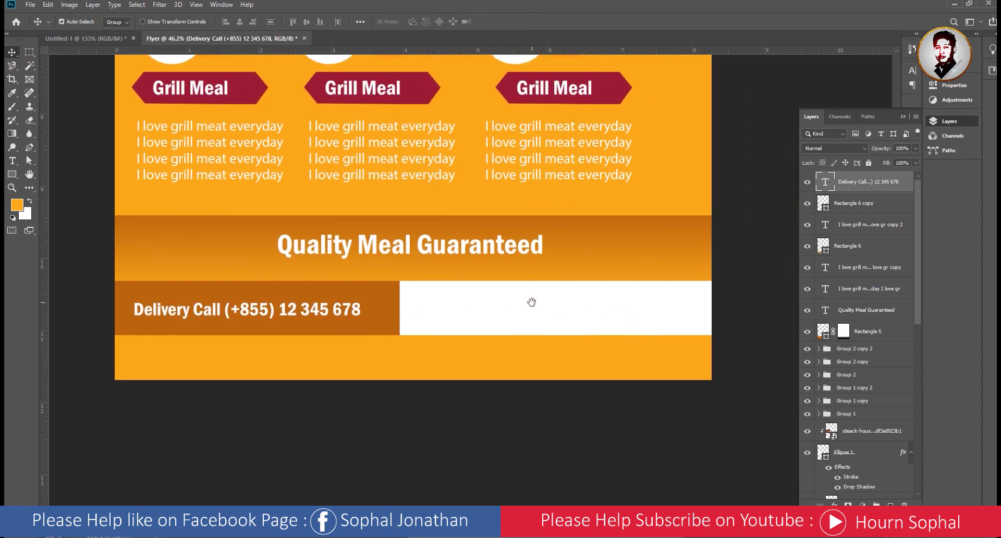
- Copy the delivery line into the white box and colour it the bar's dark orange
left_click(117, 39)
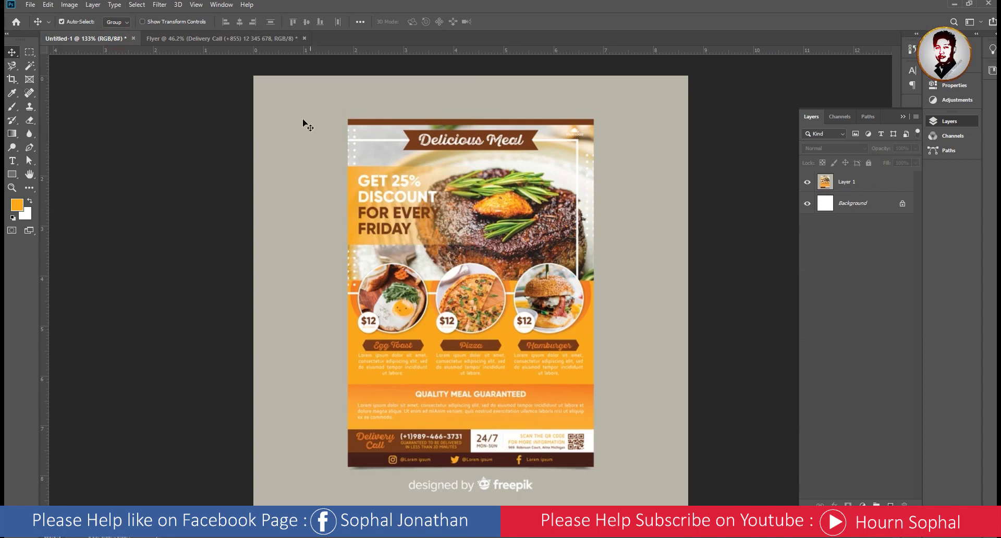
left_click(235, 38)
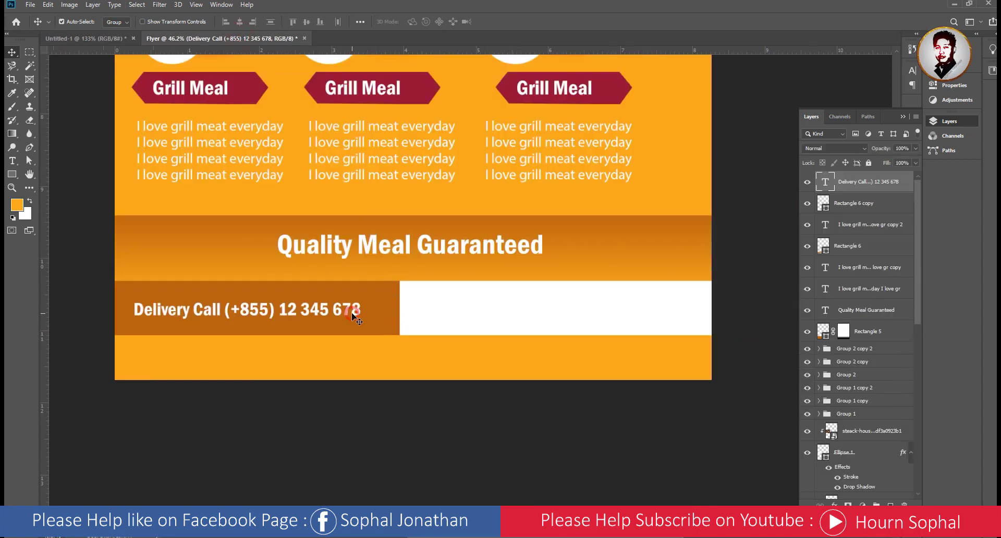
left_click_drag(351, 313, 614, 327)
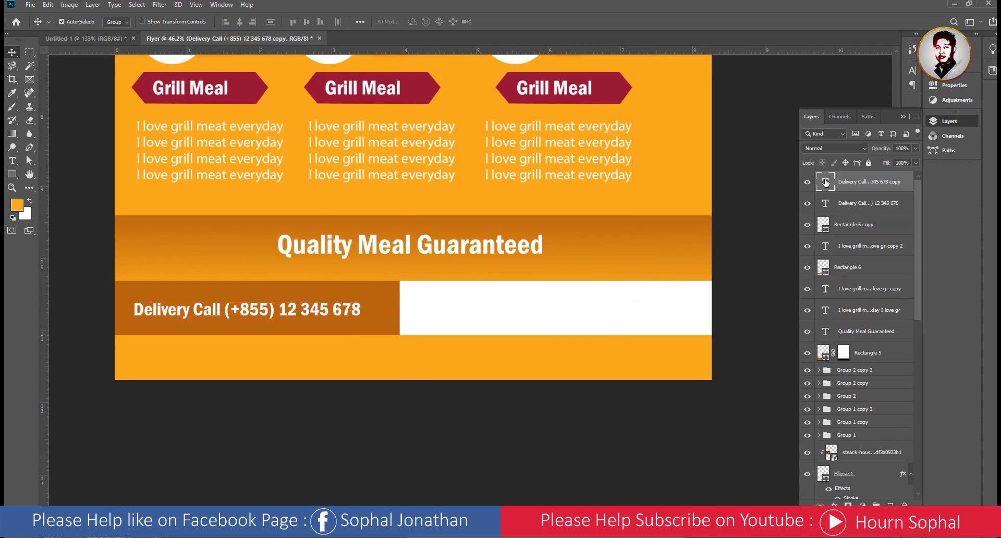
left_click(911, 72)
left_click(885, 130)
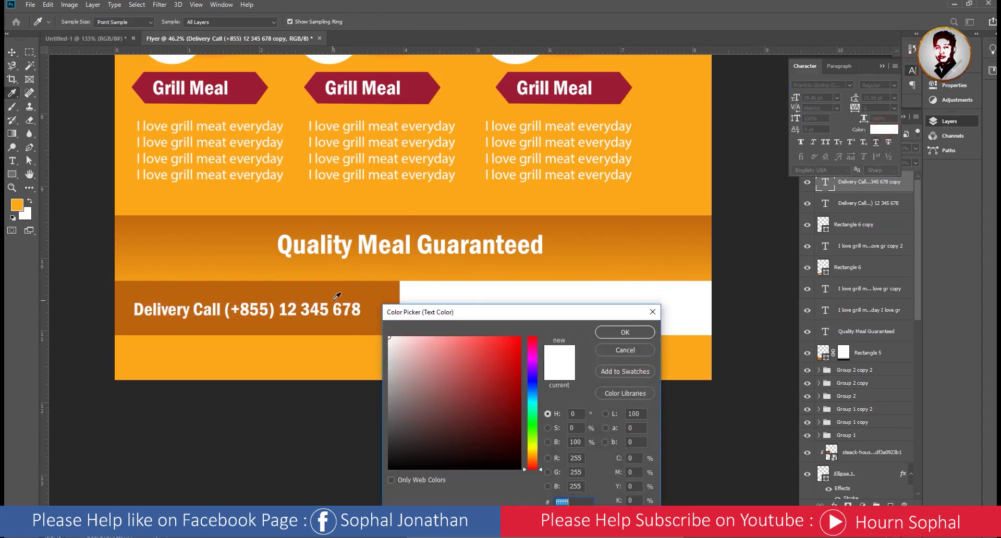
left_click(319, 297)
left_click(607, 333)
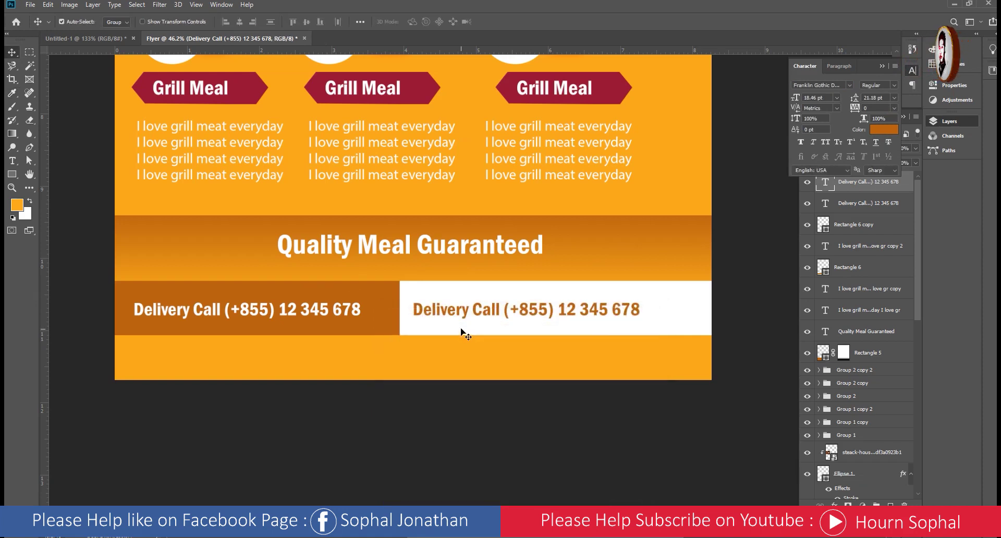
- Replace the copied text in the white box with '24/7'
key("t")
left_click(467, 319)
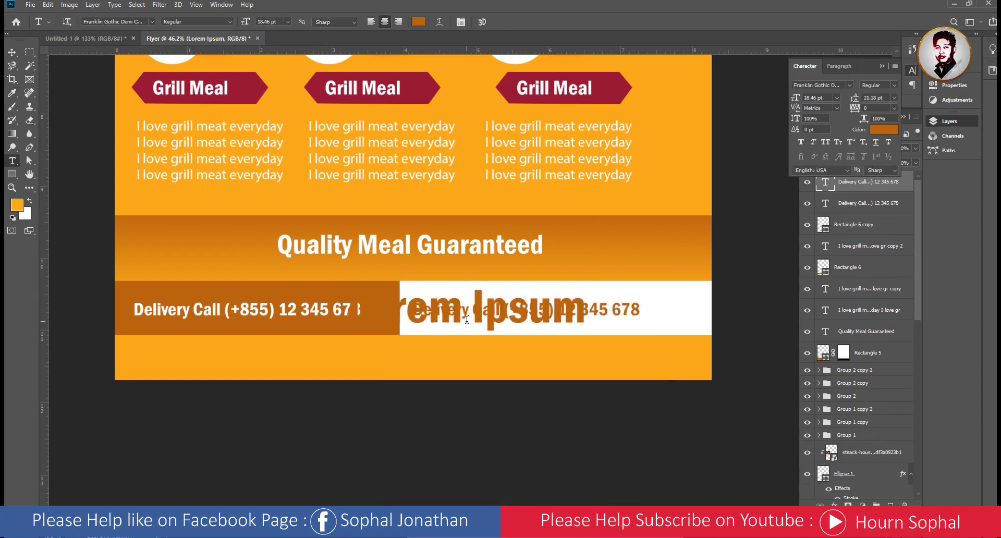
type("Delivery Call (+855) 12 345 678")
key("ctrl+a")
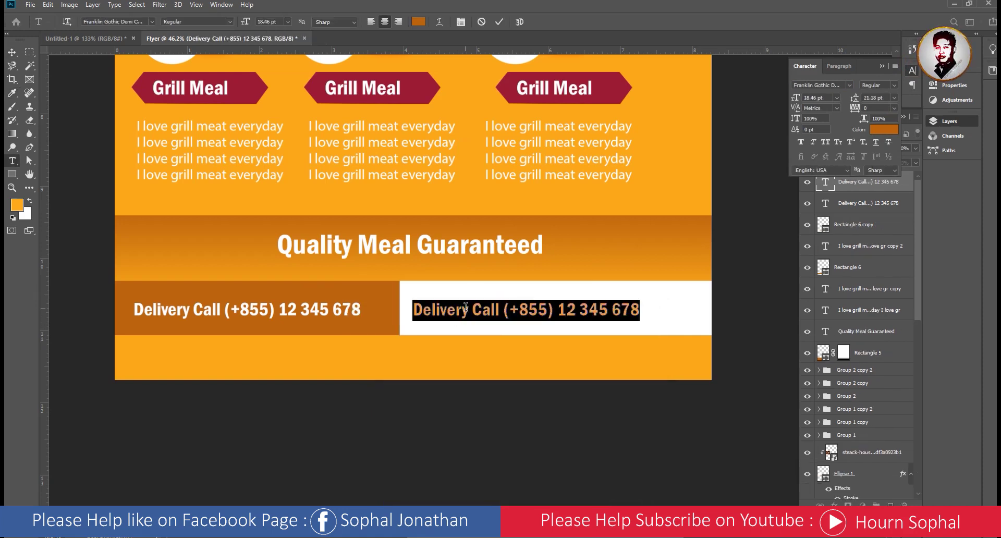
type("24")
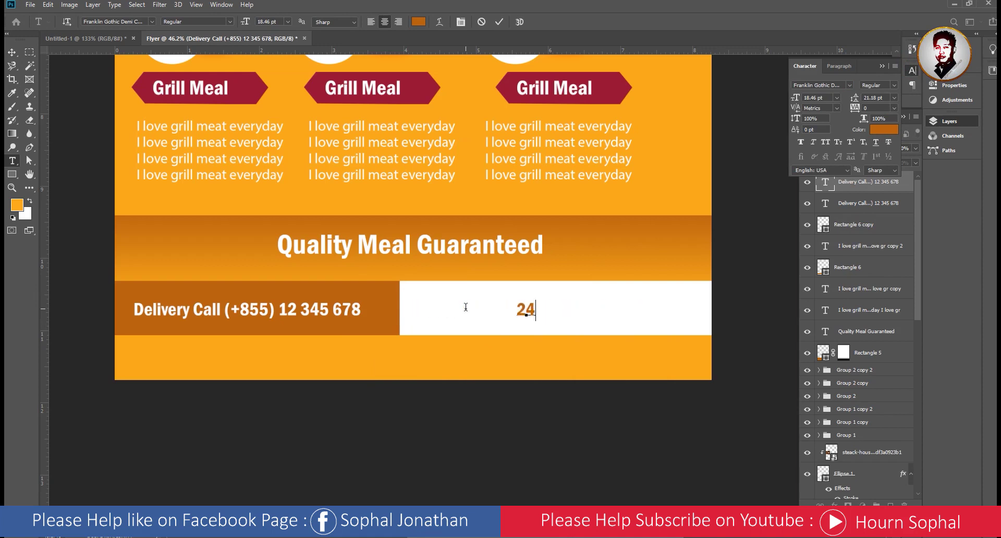
type("/7")
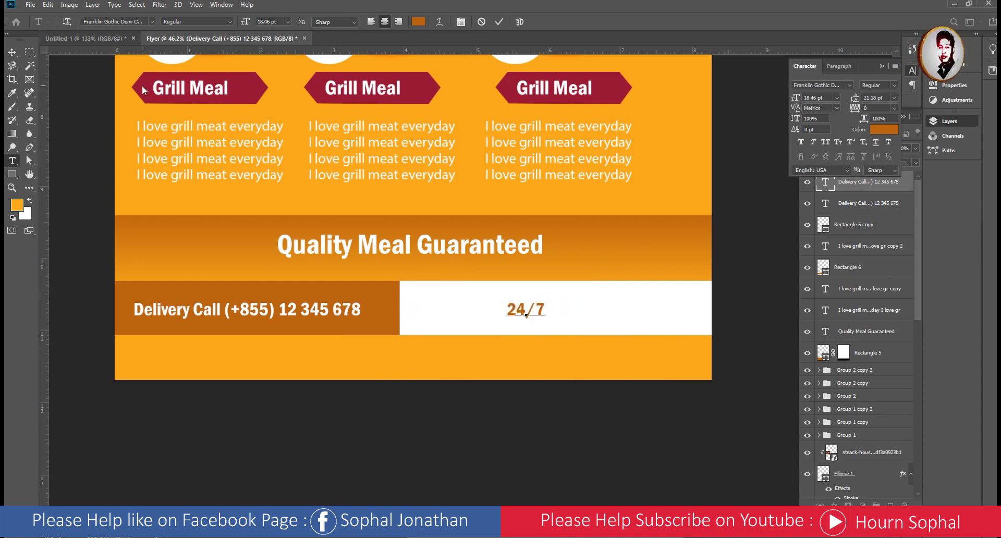
- Duplicate 24/7 below itself, retype the copy as 'Mon - Sun', and nudge 24/7 down
left_click(13, 52)
left_click_drag(519, 308, 440, 323)
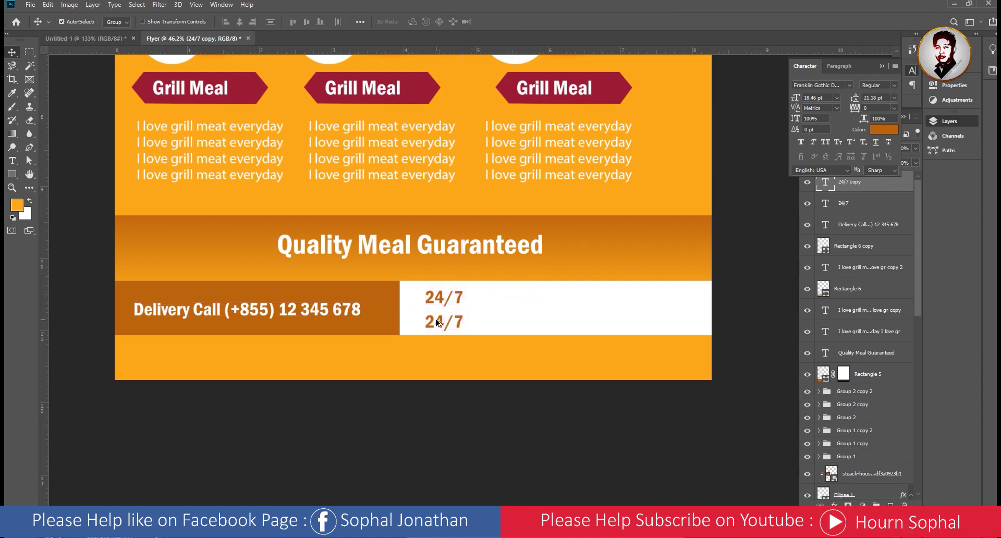
key("t")
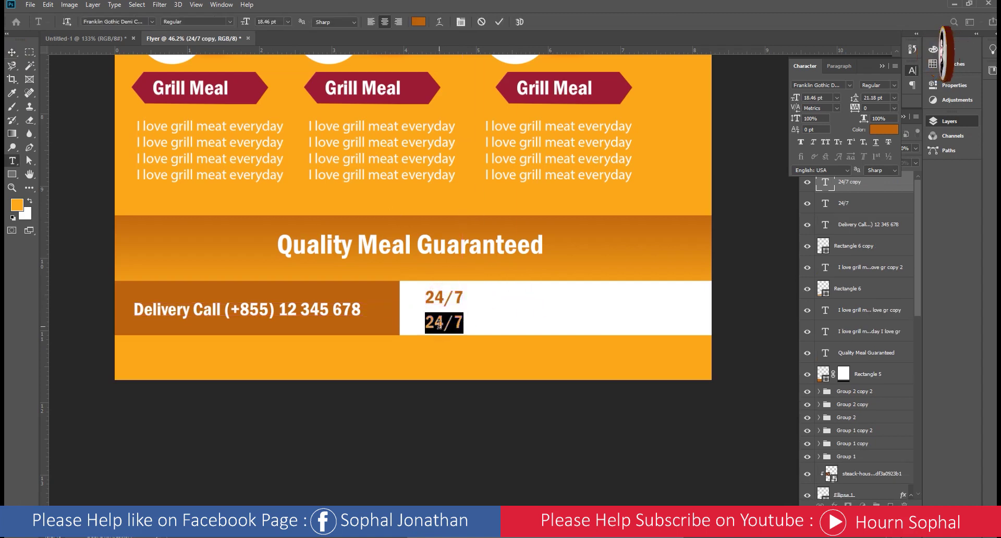
type("Mon")
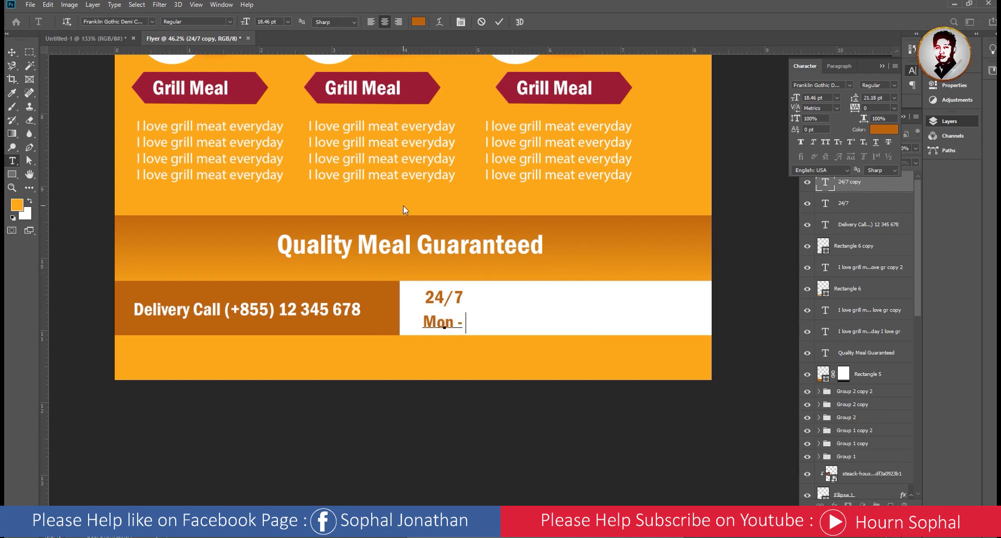
type(" - Sun")
left_click(12, 52)
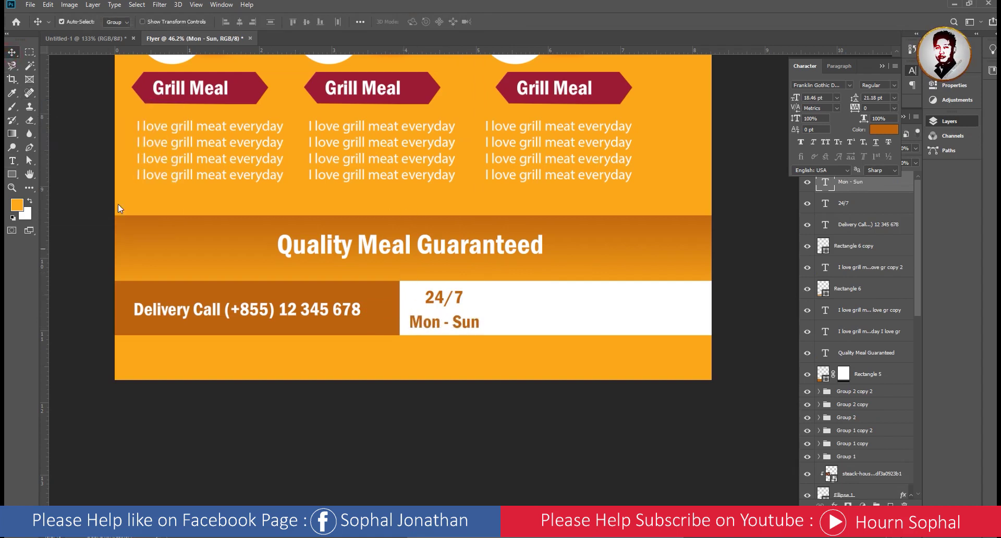
left_click_drag(440, 299, 460, 320)
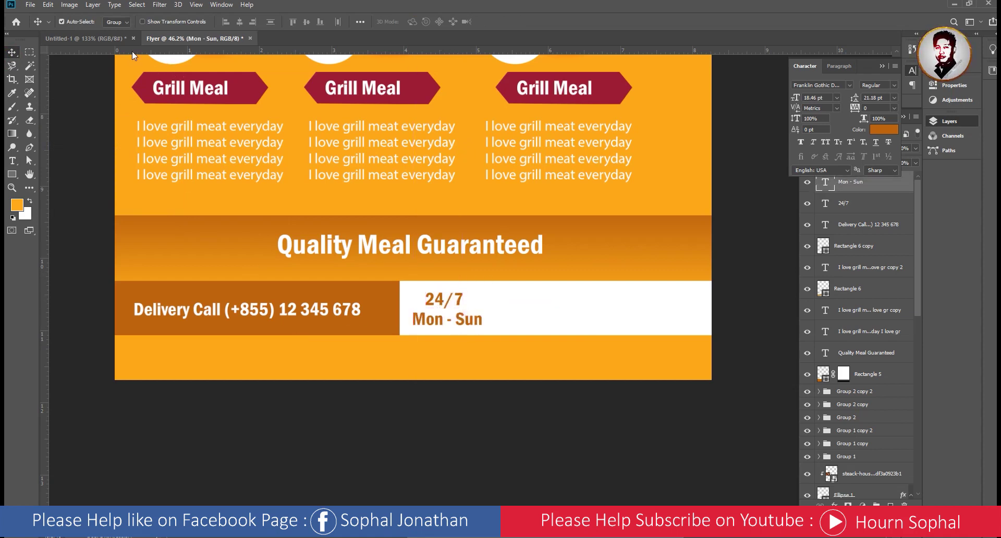
- Compare against the reference flyer and select the Mon - Sun layer
left_click(99, 40)
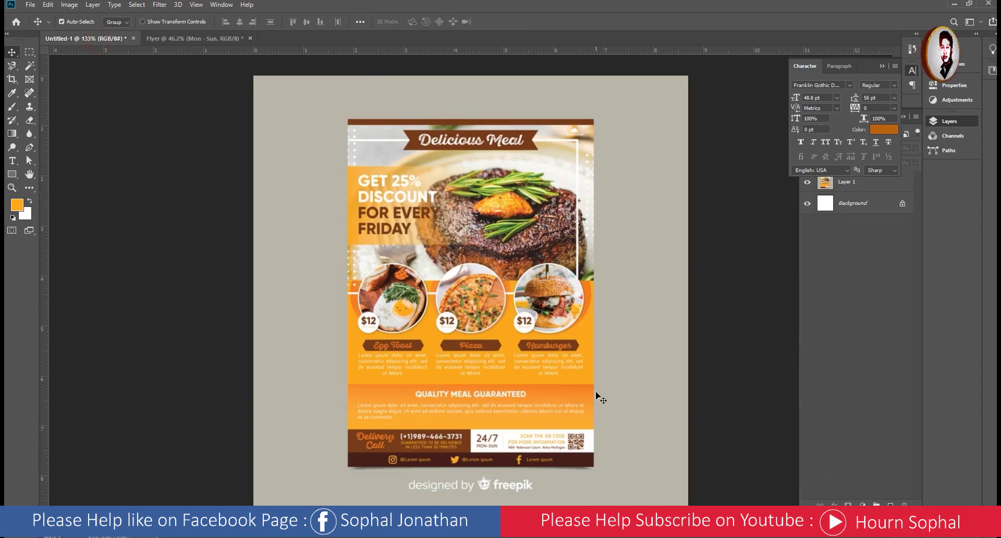
left_click(225, 39)
scroll(529, 331, "up", 3)
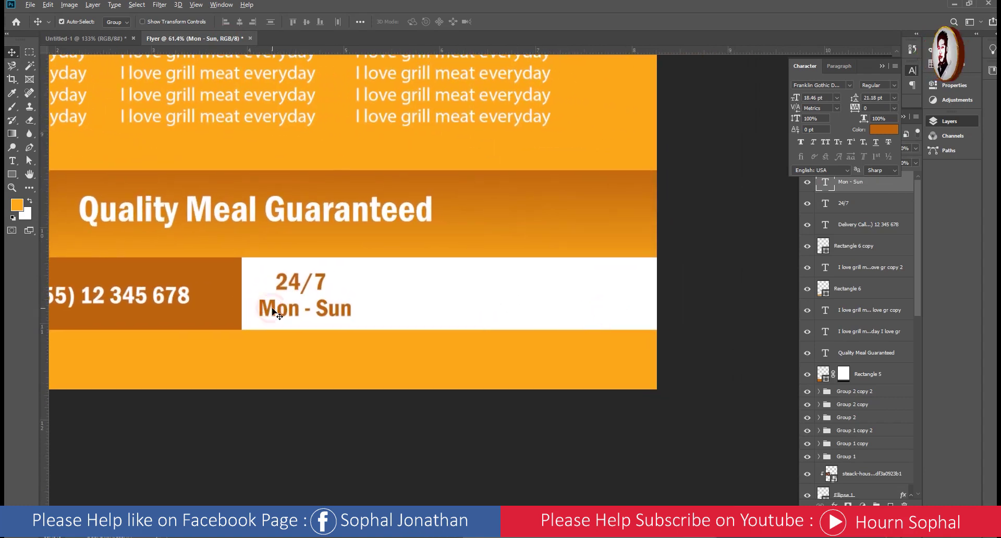
double_click(271, 311)
key("ctrl+h")
key("Escape")
key("v")
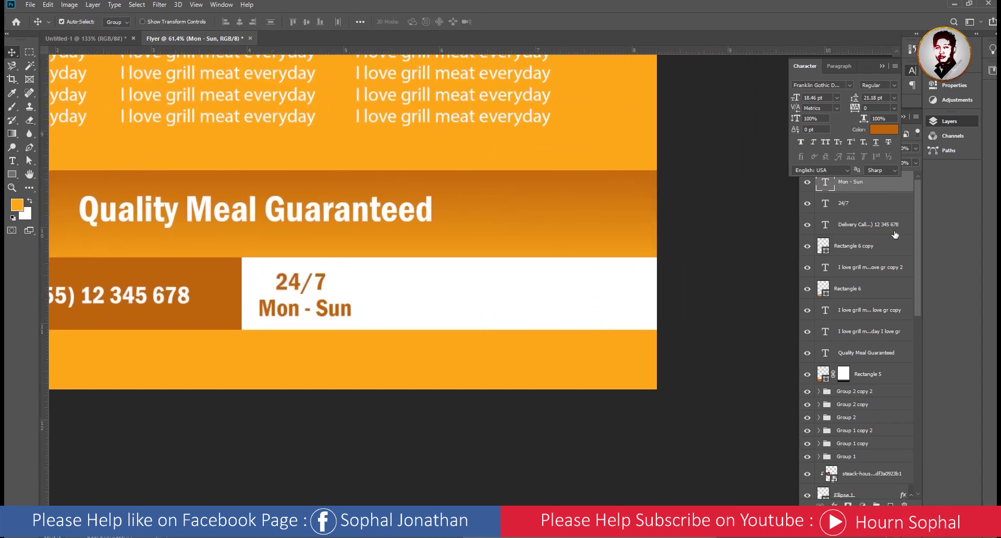
left_click(887, 67)
- Duplicate the Mon - Sun layer and move the copy to its right
right_click(859, 185)
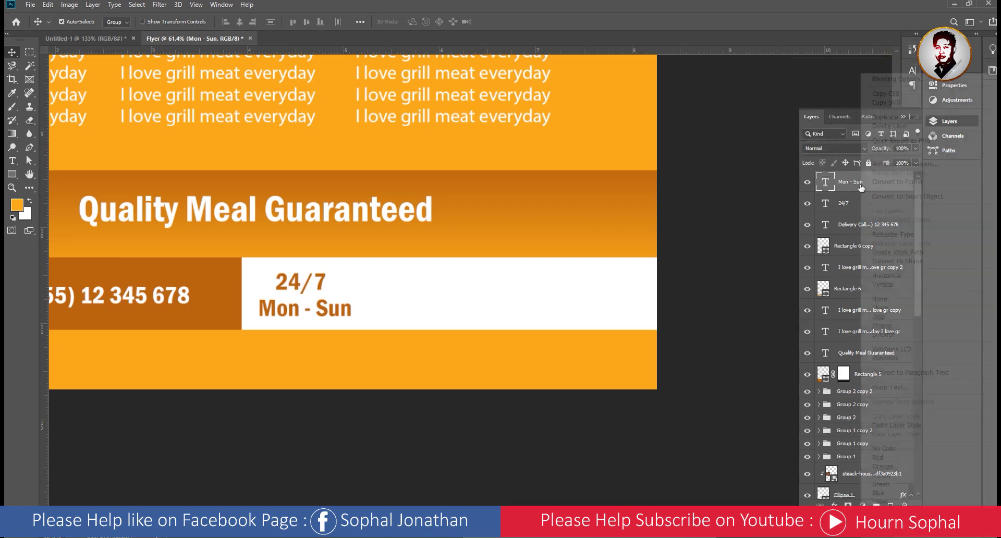
left_click(895, 118)
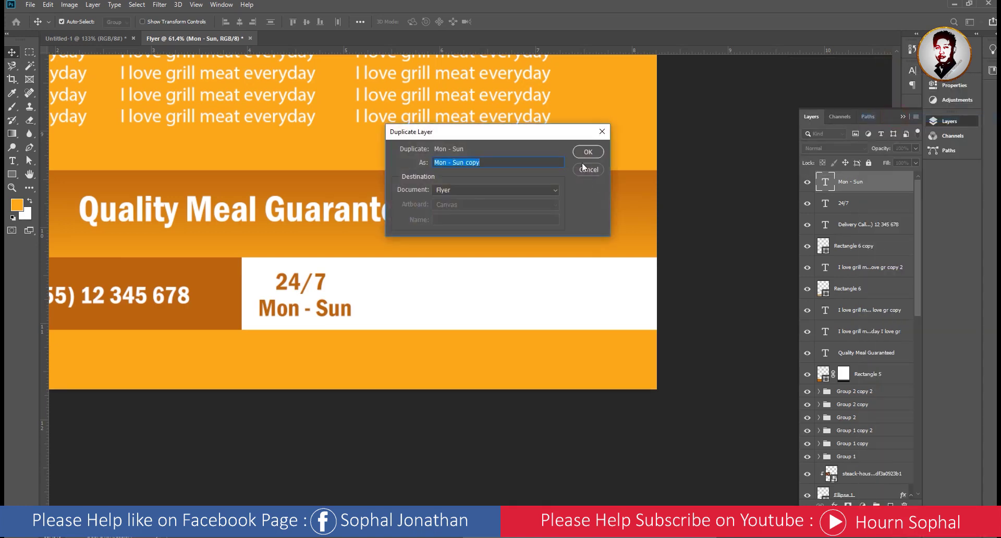
left_click(587, 155)
left_click_drag(338, 314, 435, 307)
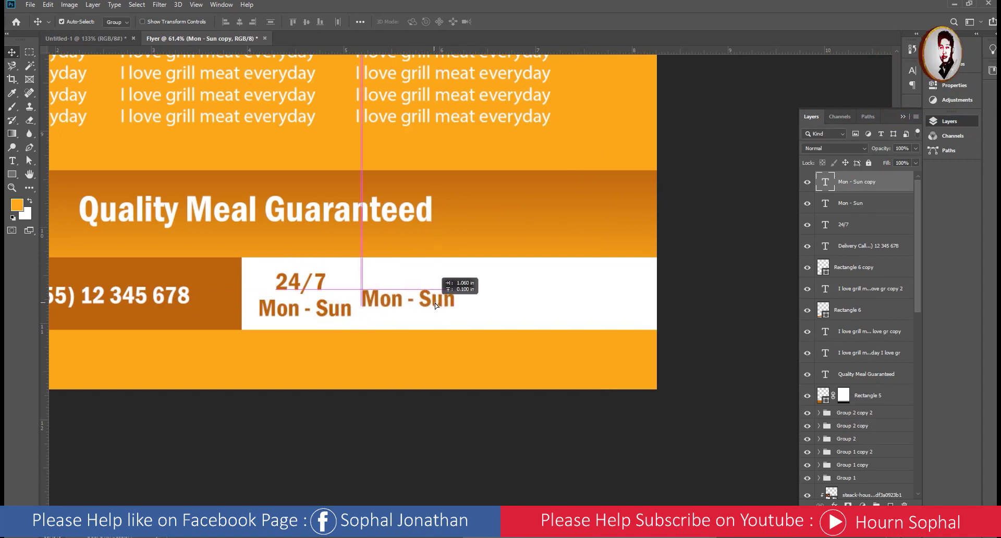
- Retype the copy as 'Scan me' and shift it slightly right
key("t")
left_click(429, 302)
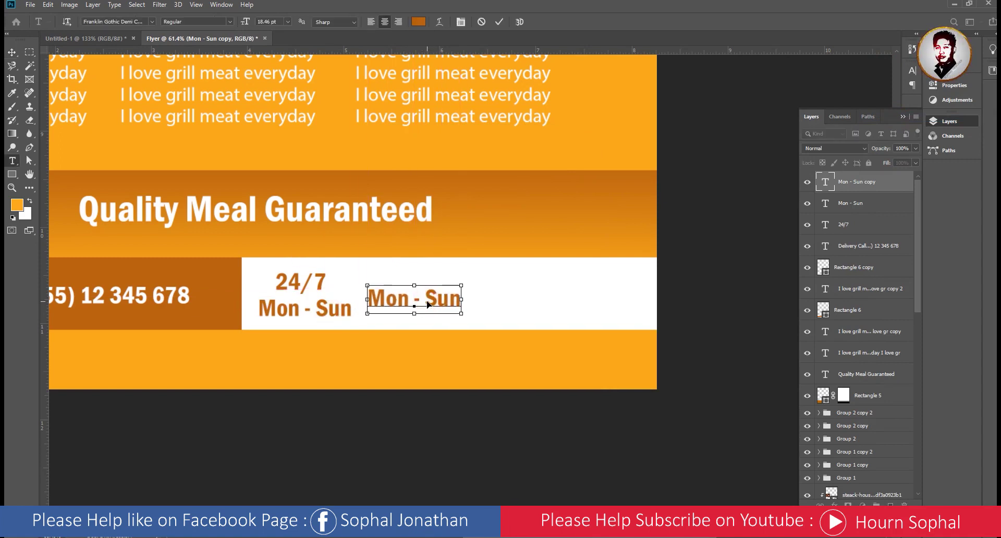
key("ctrl+a")
type("S")
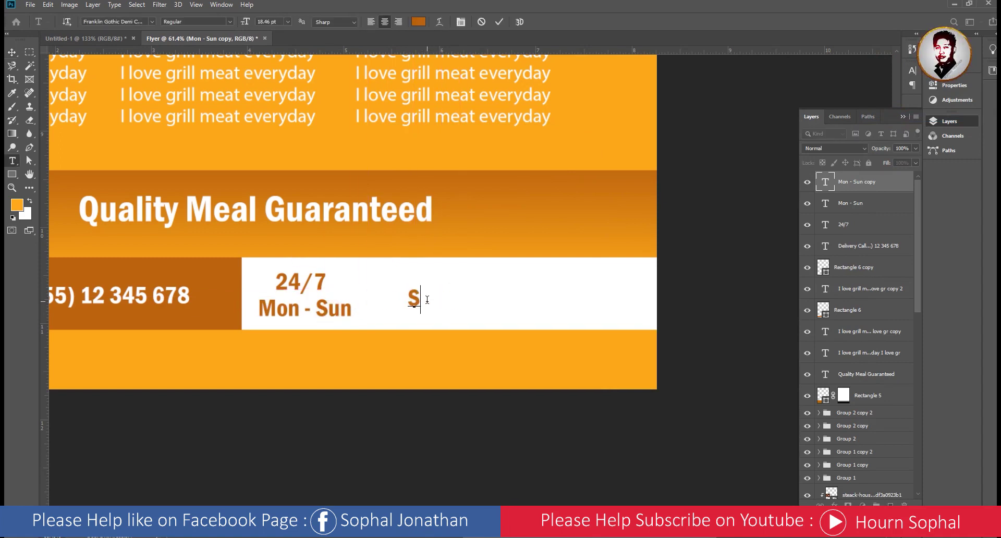
type("can me")
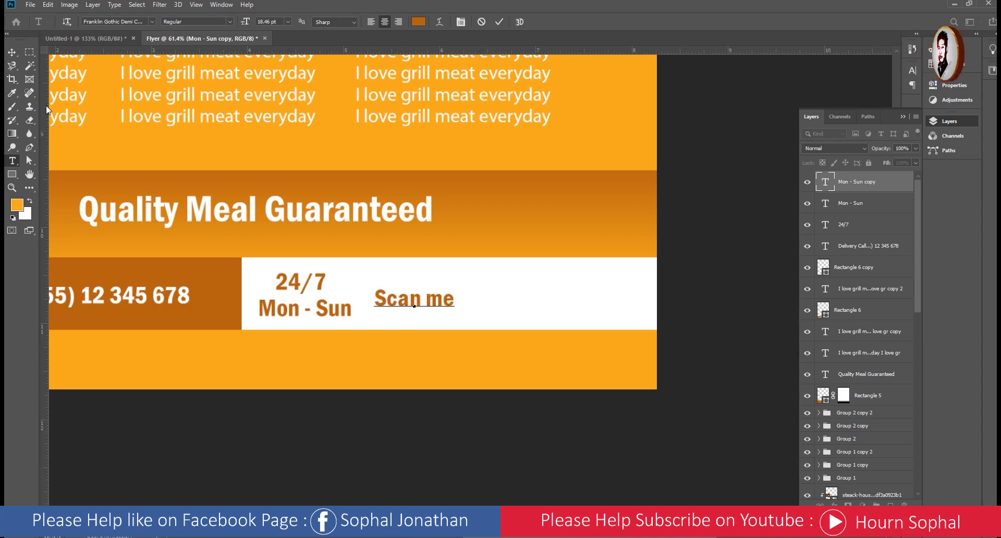
left_click(11, 52)
left_click_drag(421, 306, 448, 308)
- Draw an orange rounded square for the QR code right of Scan me and move the label closer to it
left_click(11, 176)
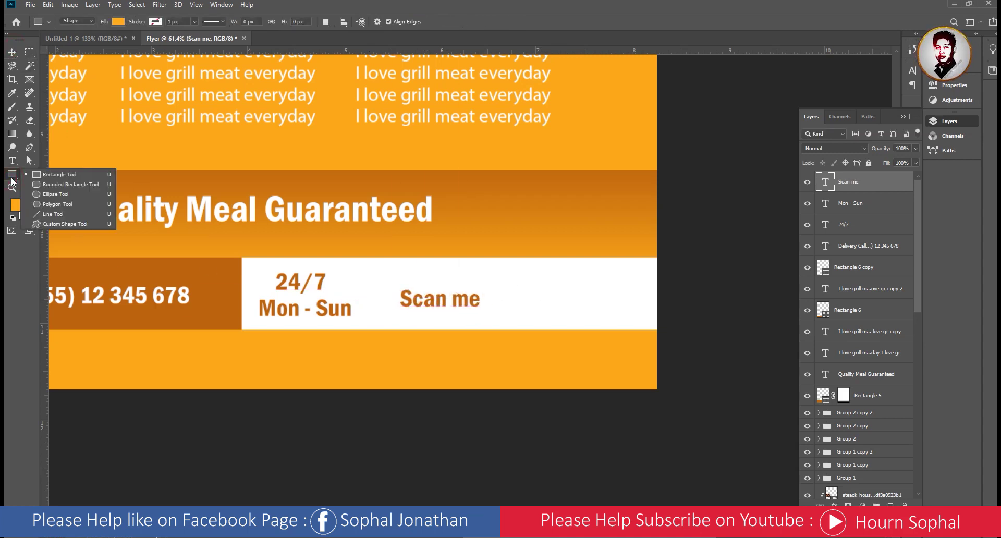
left_click(44, 186)
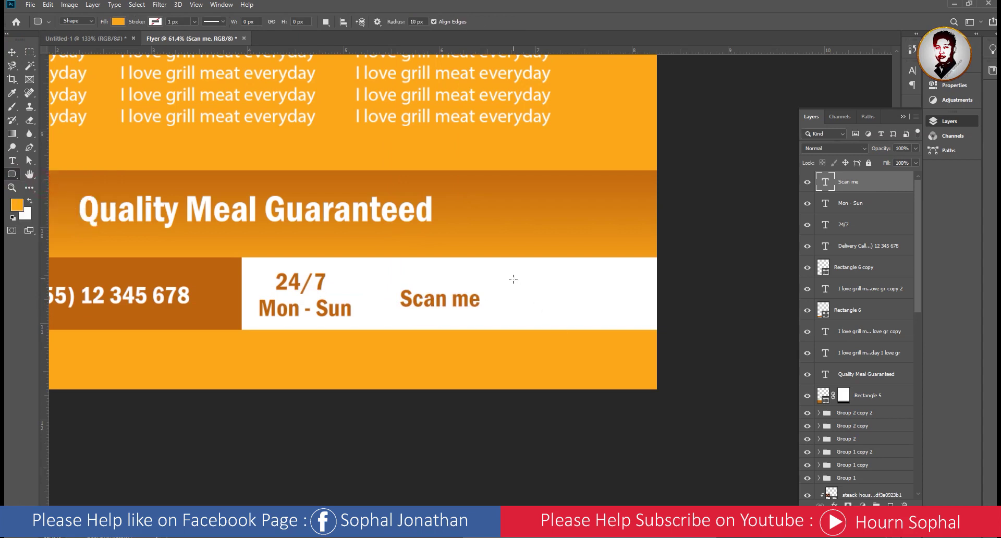
mouse_move(508, 270)
left_mouse_down()
mouse_move(563, 322)
mouse_move(585, 322)
left_mouse_up()
left_click_drag(585, 321, 584, 322)
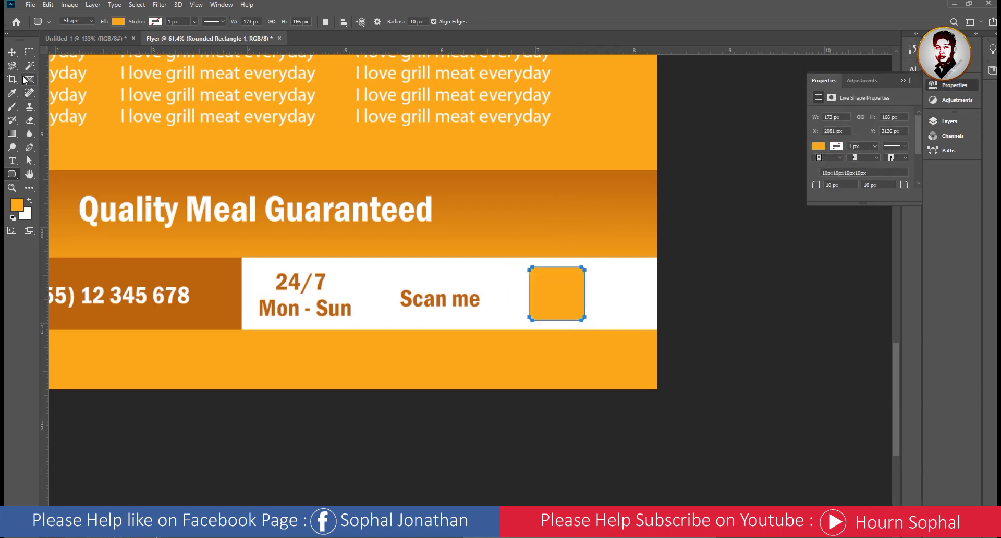
left_click(11, 52)
left_click_drag(431, 306, 458, 306)
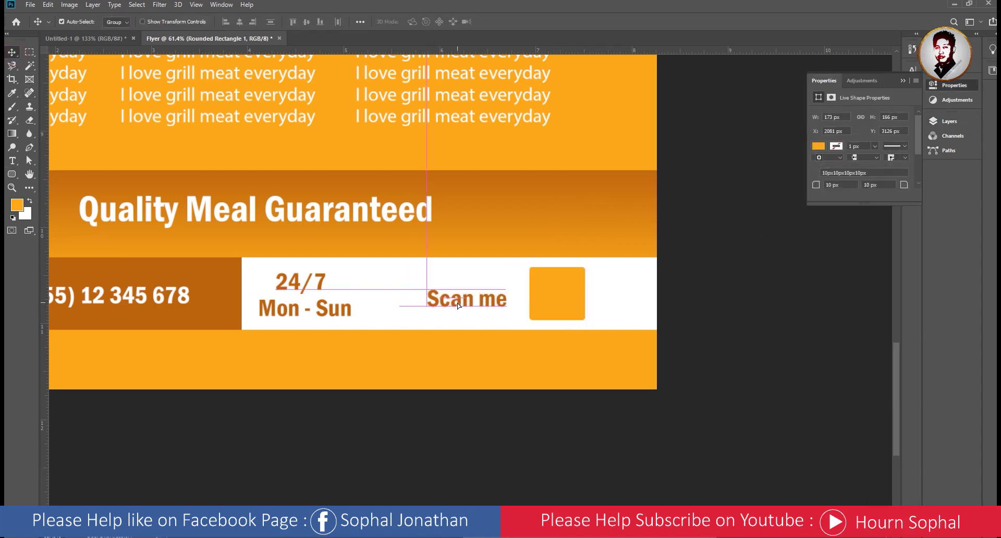
left_click(102, 40)
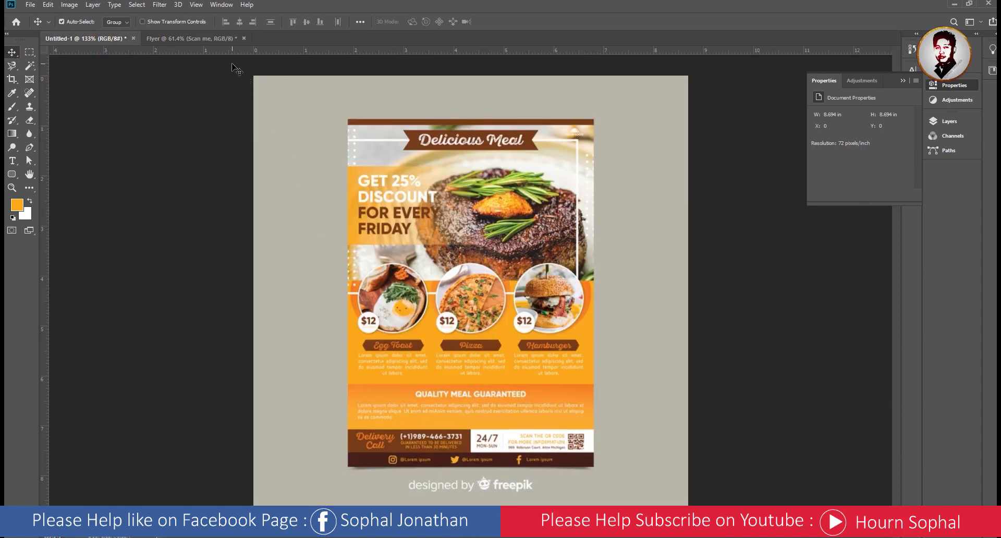
- Extend the label's text to read 'Scan the QR Code'
left_click(221, 39)
key("t")
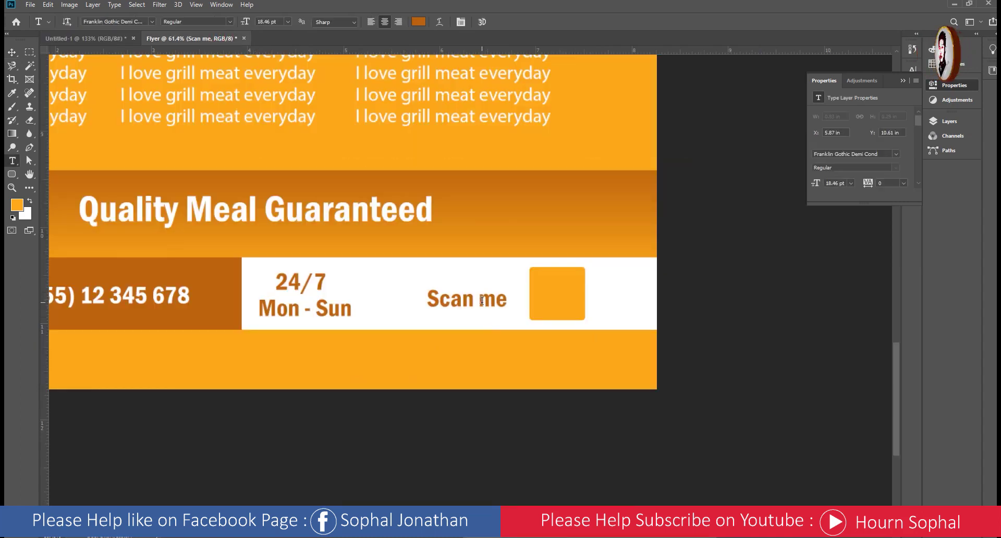
left_click(490, 301)
type("the ")
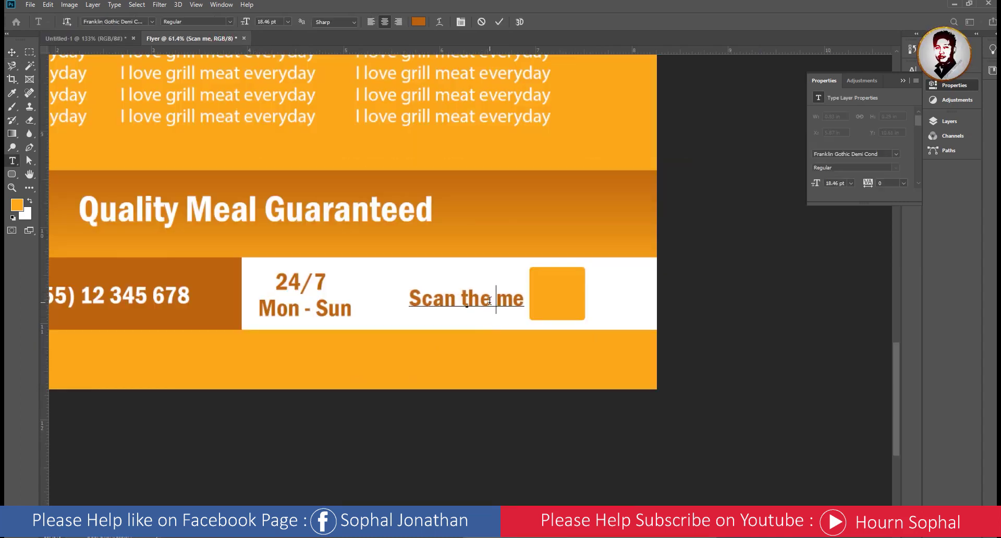
type("QR ")
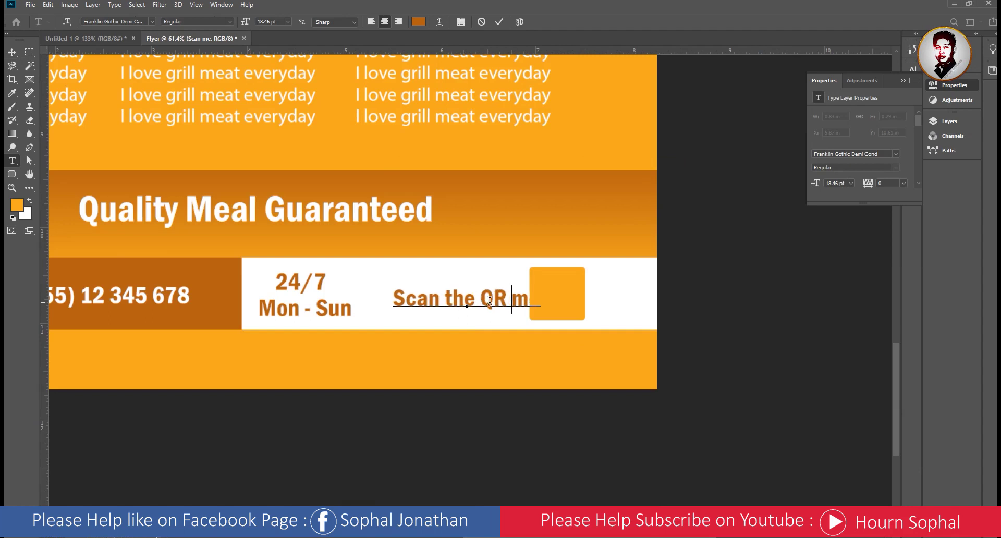
type("Code")
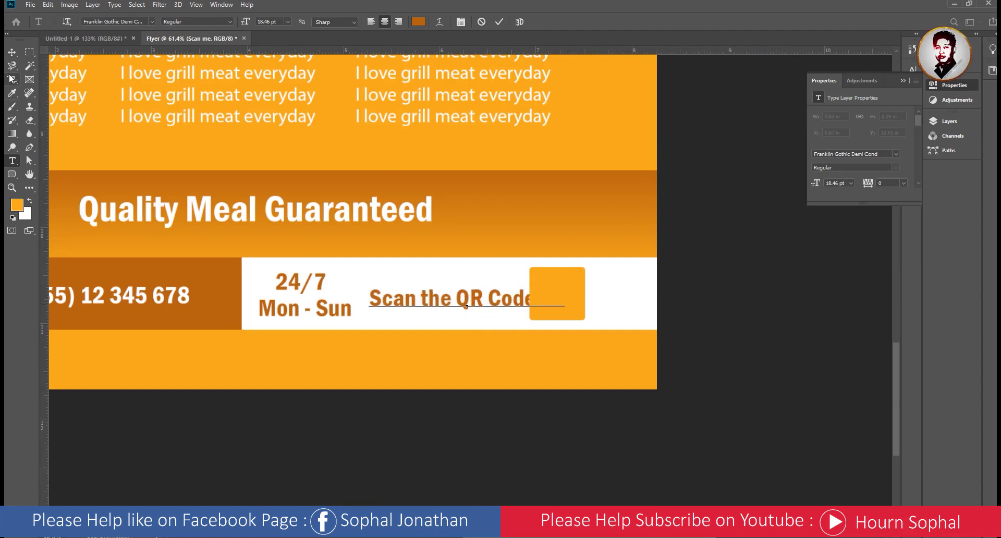
key("ctrl+Return")
- Scale the label to about 60%, remove the leftover 'me', and place it beside the orange square
key("ctrl+t")
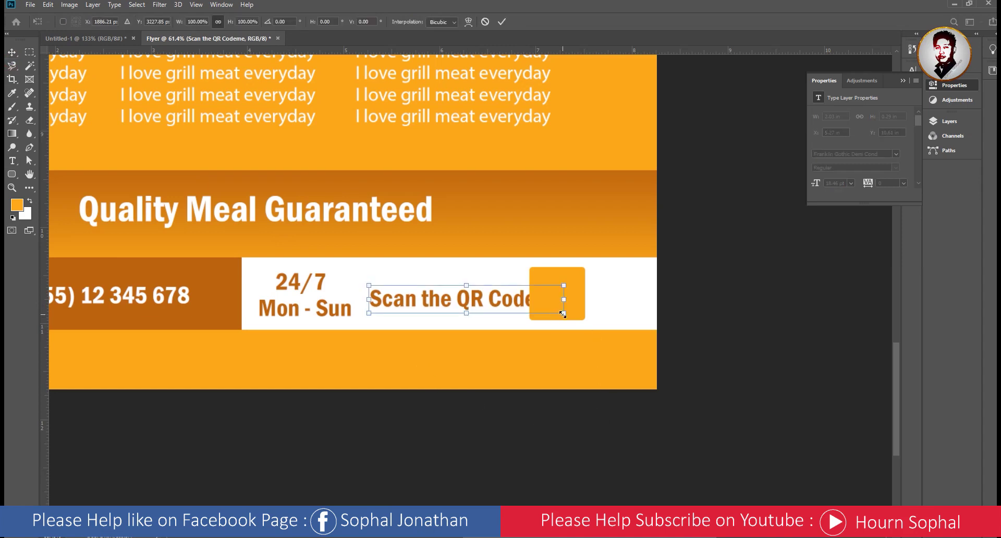
left_click_drag(563, 313, 486, 302)
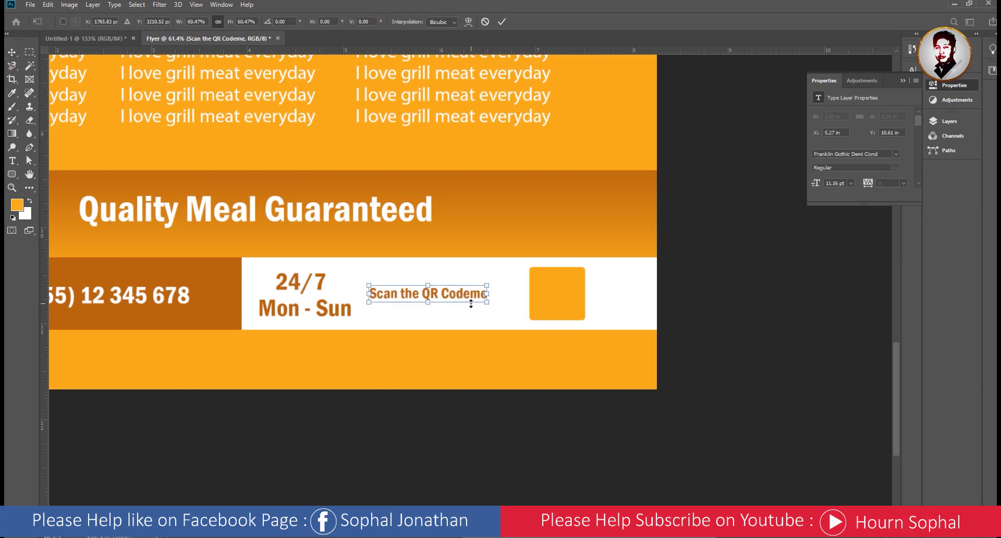
key("Return")
left_click_drag(487, 293, 465, 294)
key("BackSpace")
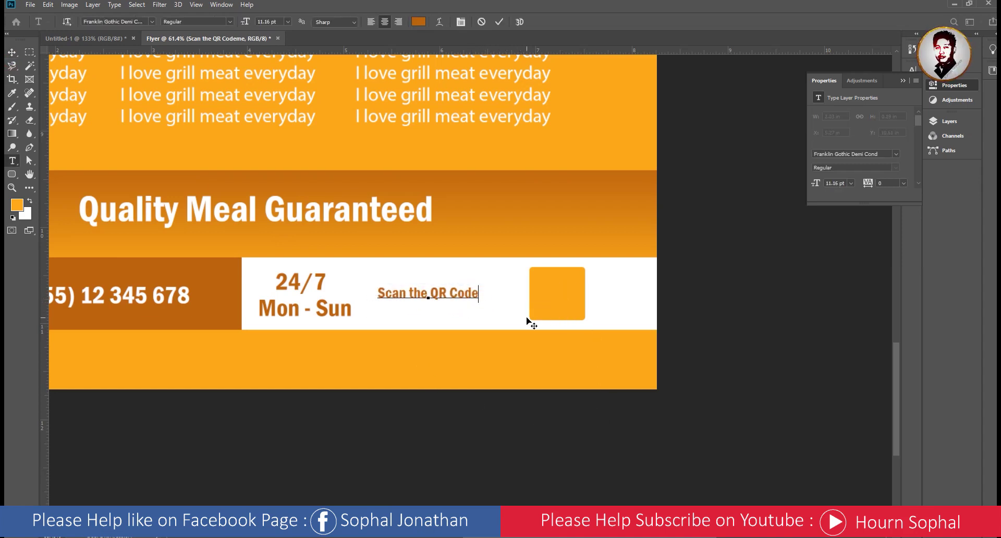
left_click(13, 53)
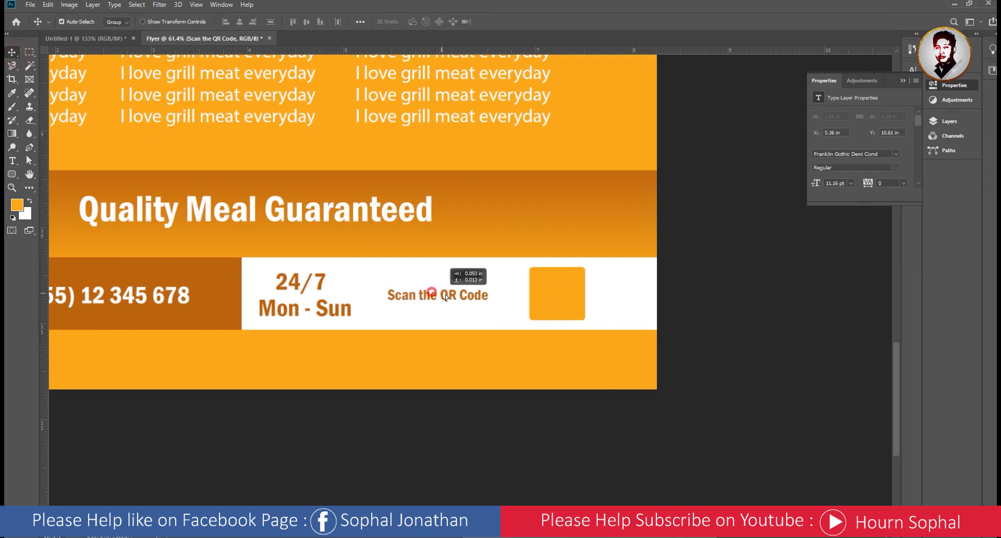
left_click_drag(437, 295, 471, 299)
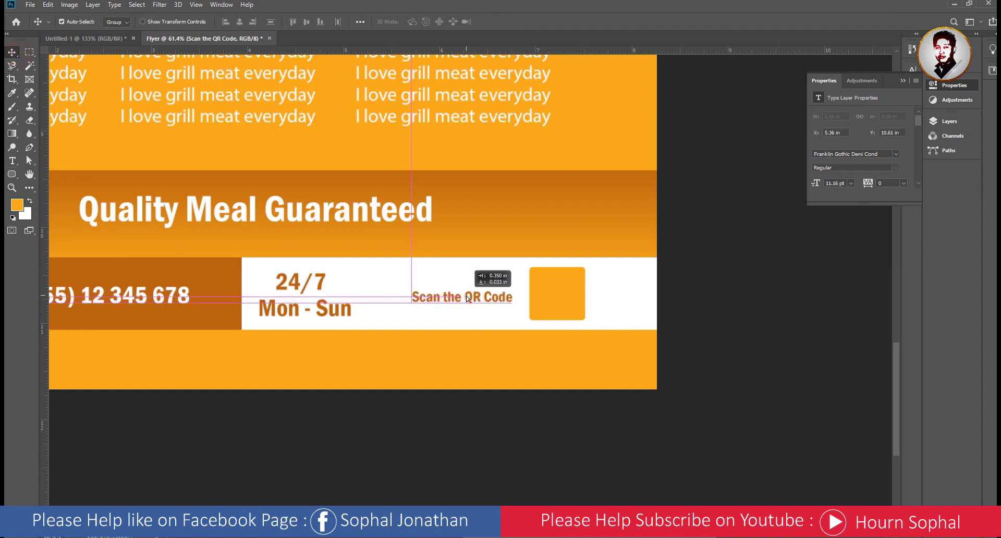
left_click(120, 40)
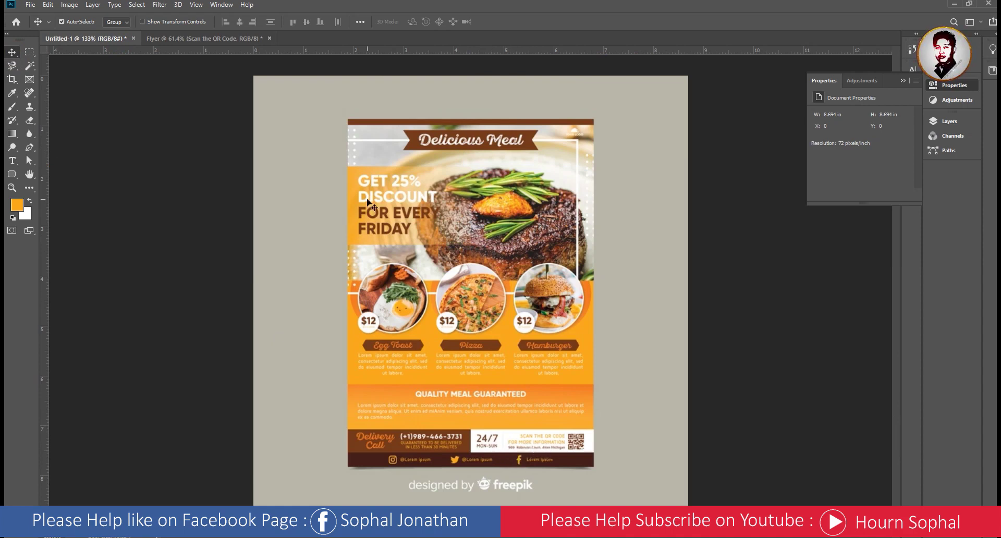
left_click(234, 40)
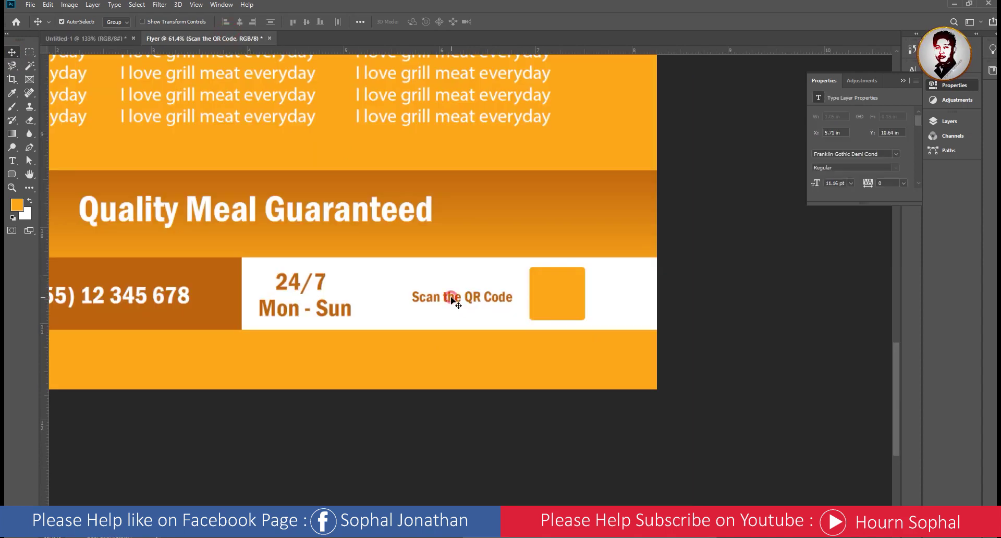
- Add a 'For more information' copy of the caption beneath Scan the QR Code
mouse_move(451, 298)
left_mouse_down()
mouse_move(454, 291)
mouse_move(453, 304)
left_mouse_up()
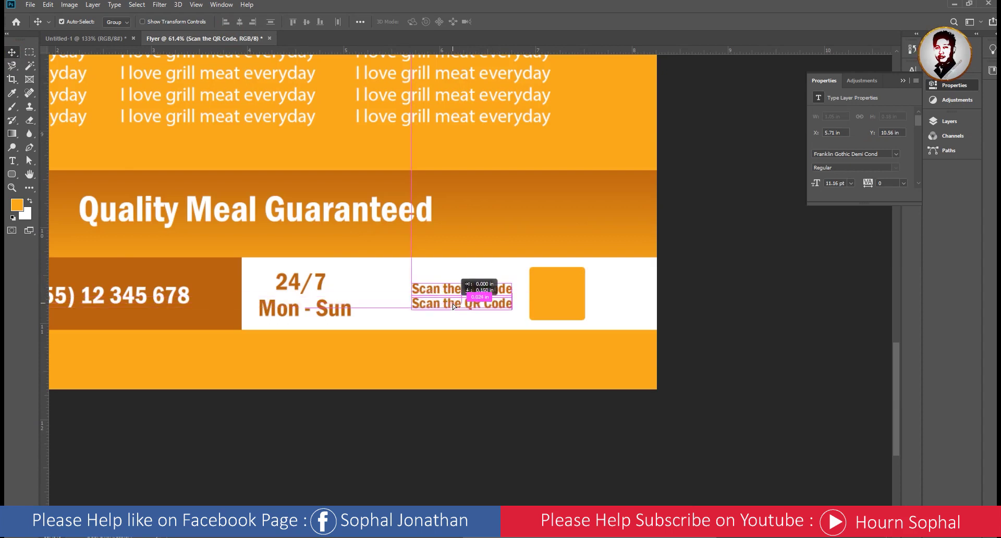
key("t")
left_click(453, 304)
key("ctrl+a")
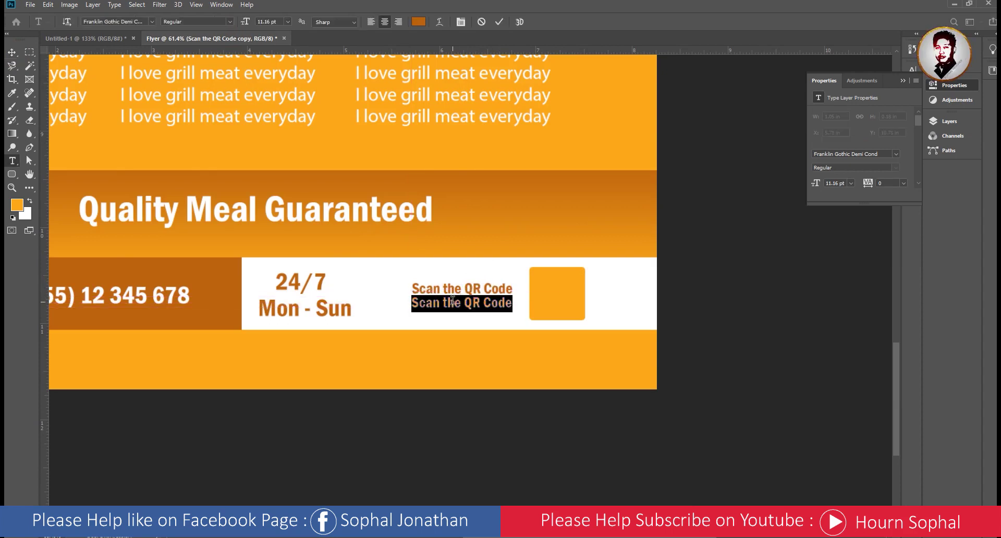
type("For more ")
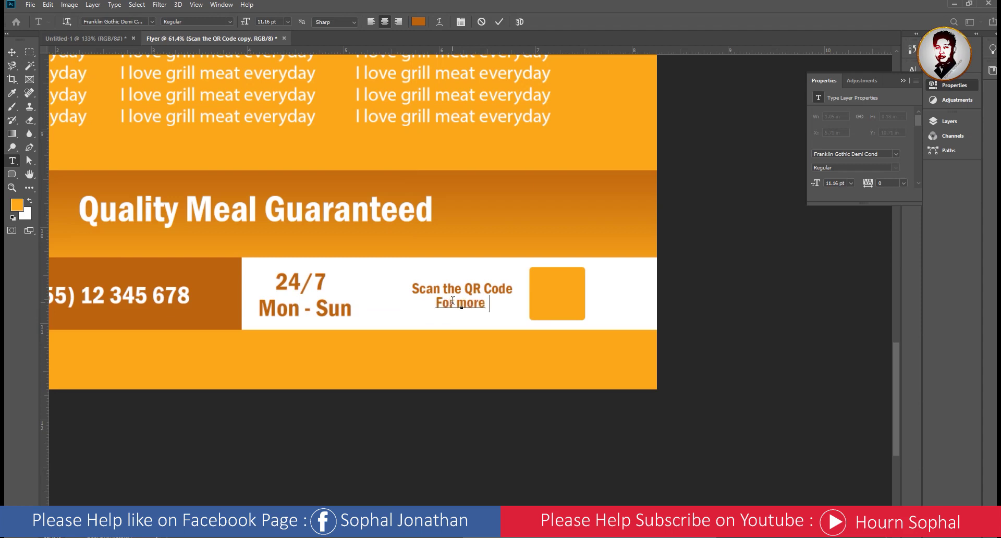
type("informati")
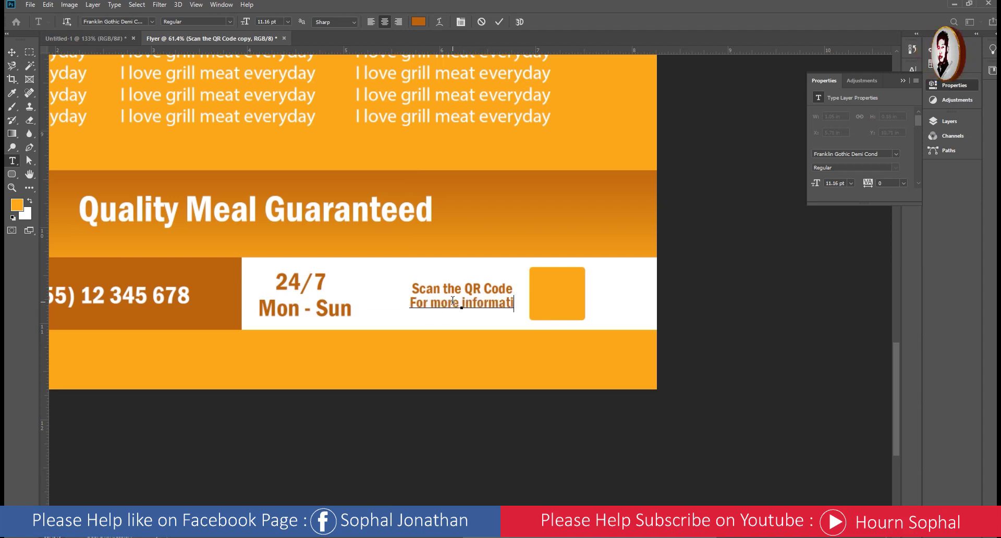
type("on")
left_click(10, 53)
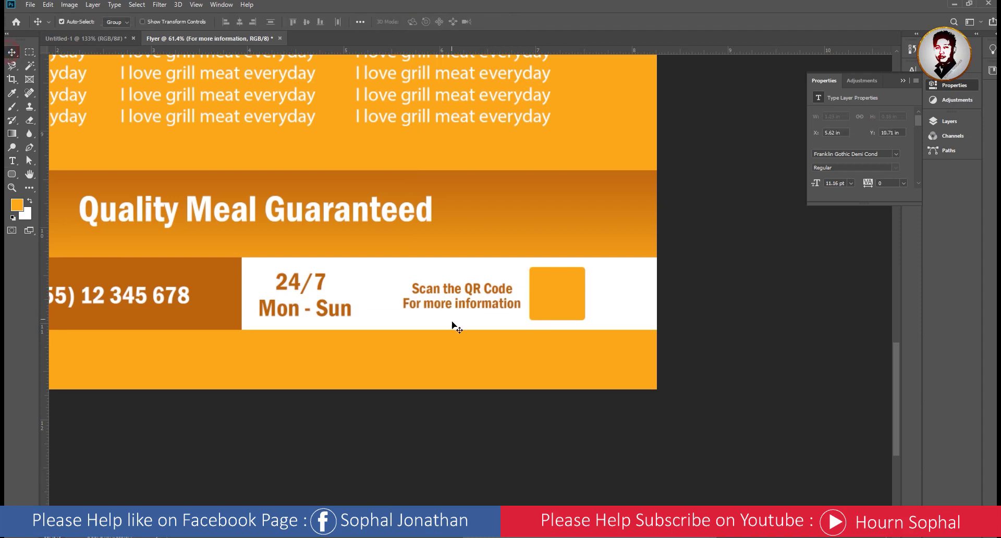
- Right-align Scan the QR Code with the For more information line
left_click(476, 290)
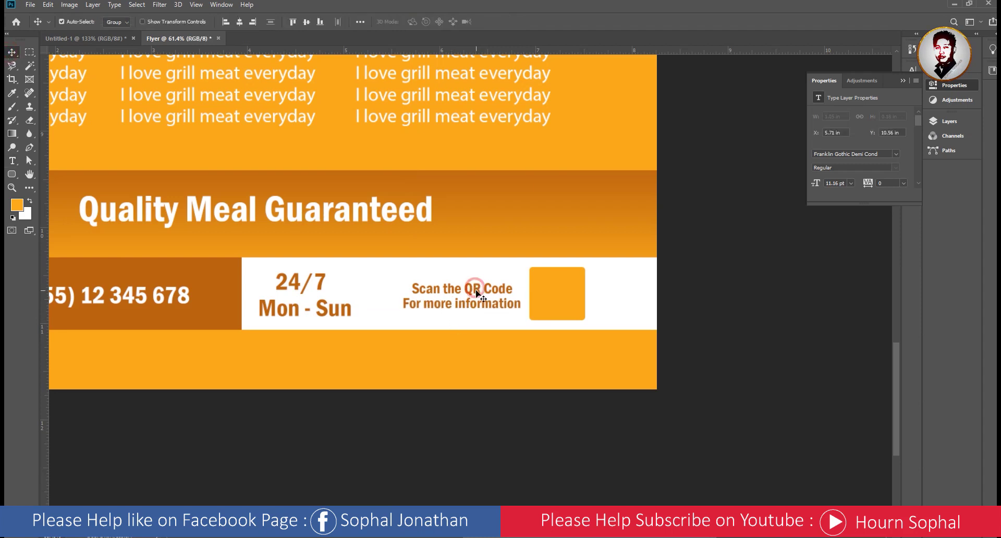
left_click(252, 22)
left_click_drag(490, 302, 484, 294)
- Copy the delivery phone text onto the orange QR box and turn it into a QR Code label
left_click(519, 411)
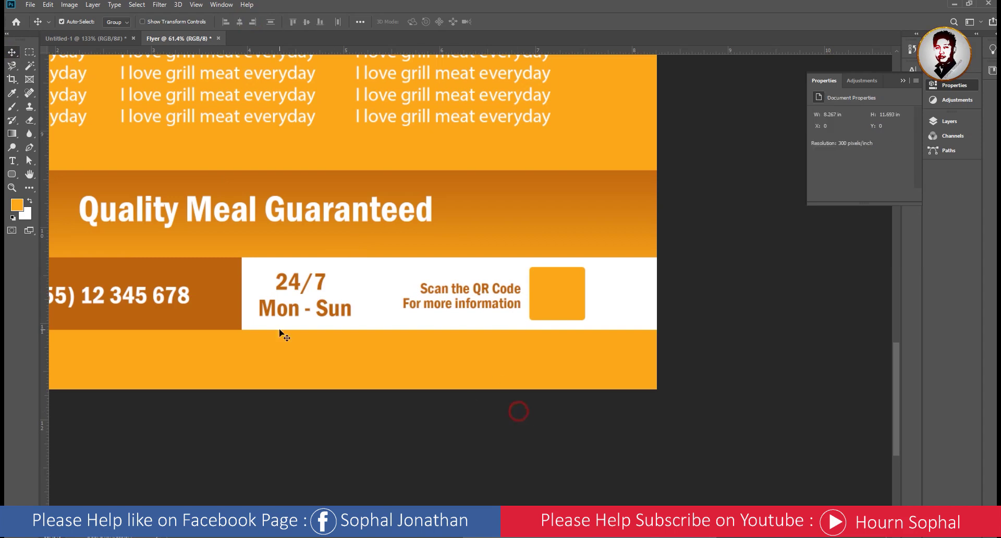
left_click(183, 298)
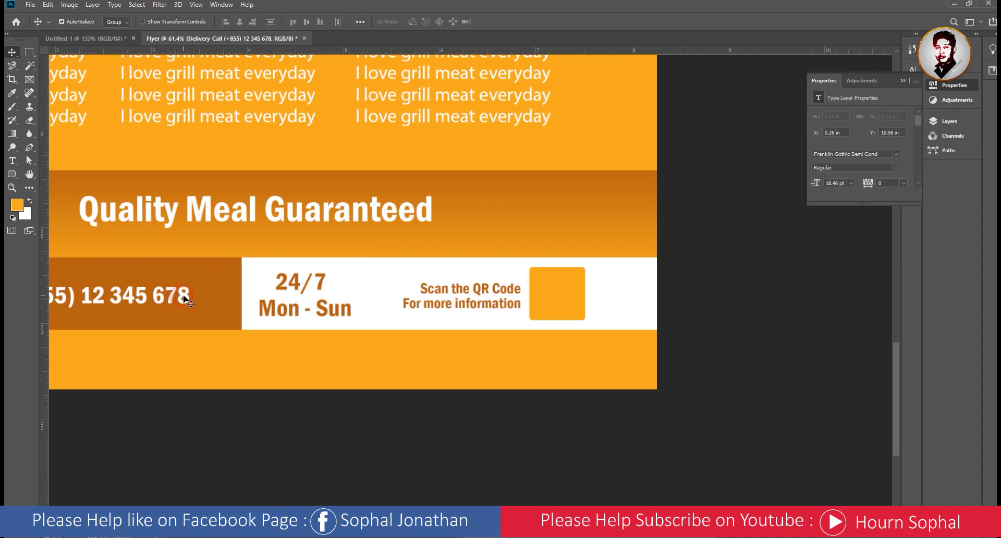
left_click_drag(185, 299, 575, 300)
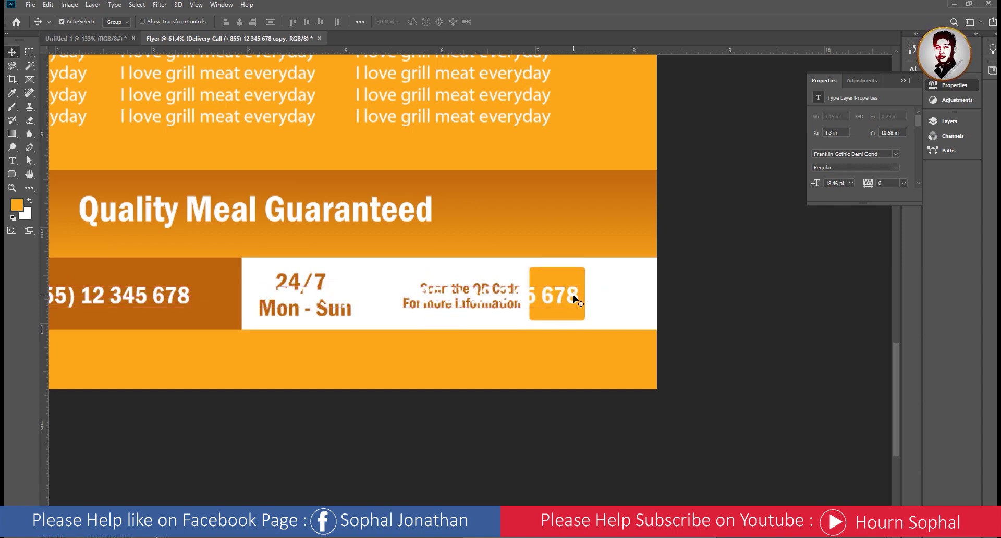
key("t")
triple_click(565, 301)
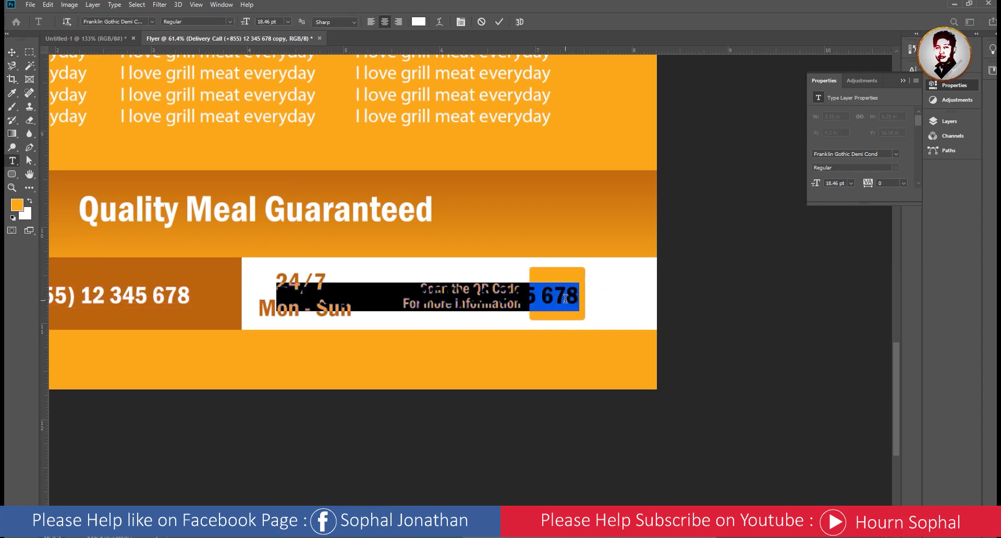
key("BackSpace")
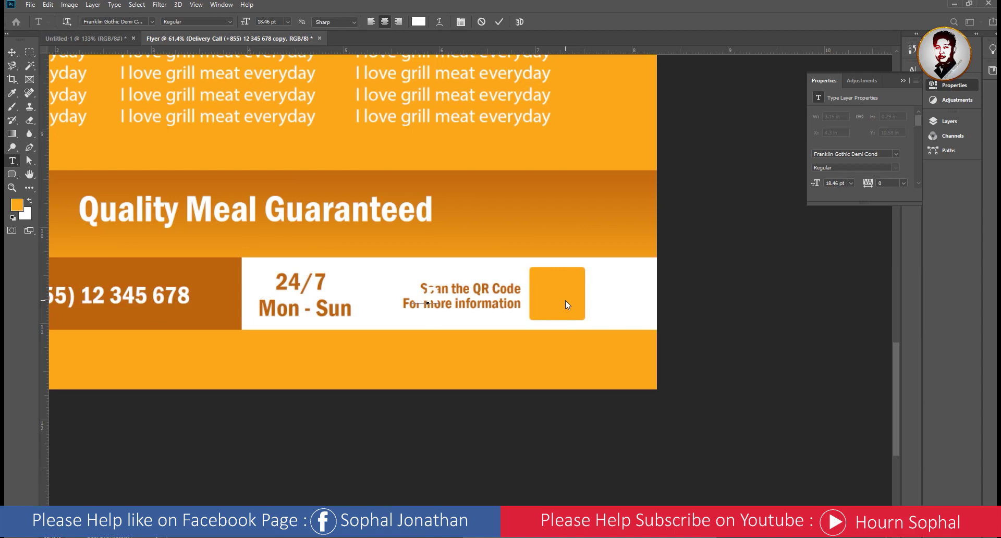
left_click(11, 52)
left_click_drag(465, 317, 568, 300)
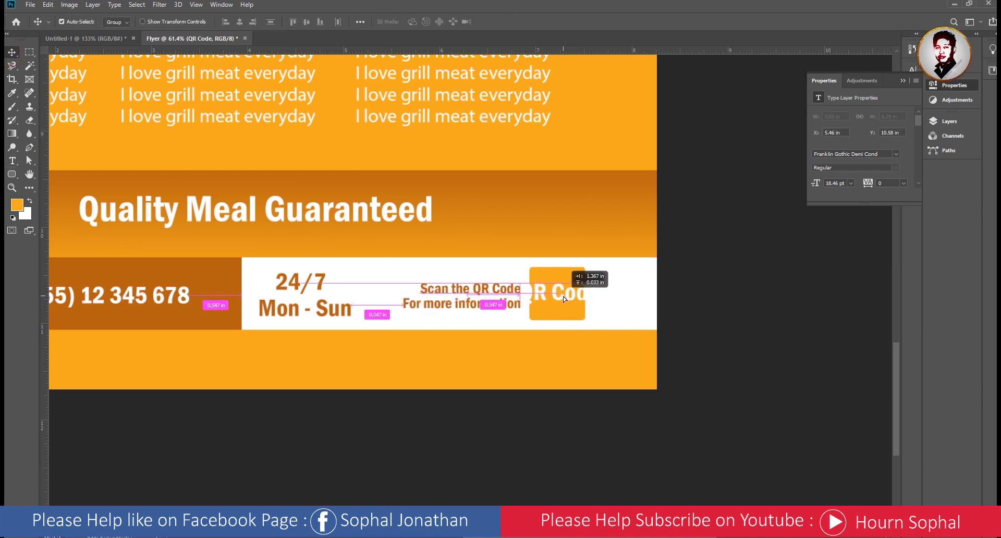
- Break the QR Code label onto two lines and scale it to about 59%
key("t")
left_click(557, 295)
key("BackSpace")
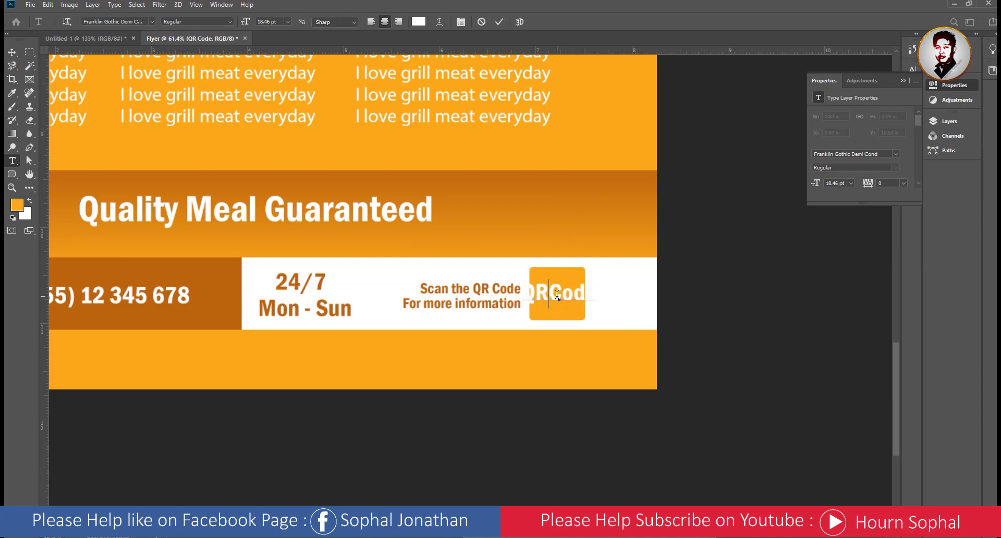
key("Return")
left_click(10, 54)
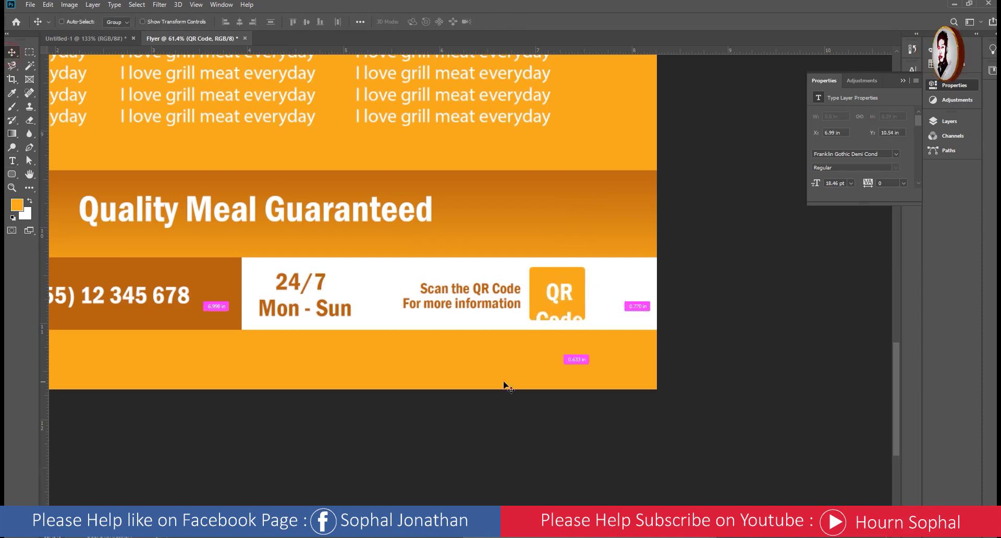
key("ctrl+t")
left_click_drag(580, 331, 567, 307)
key("Return")
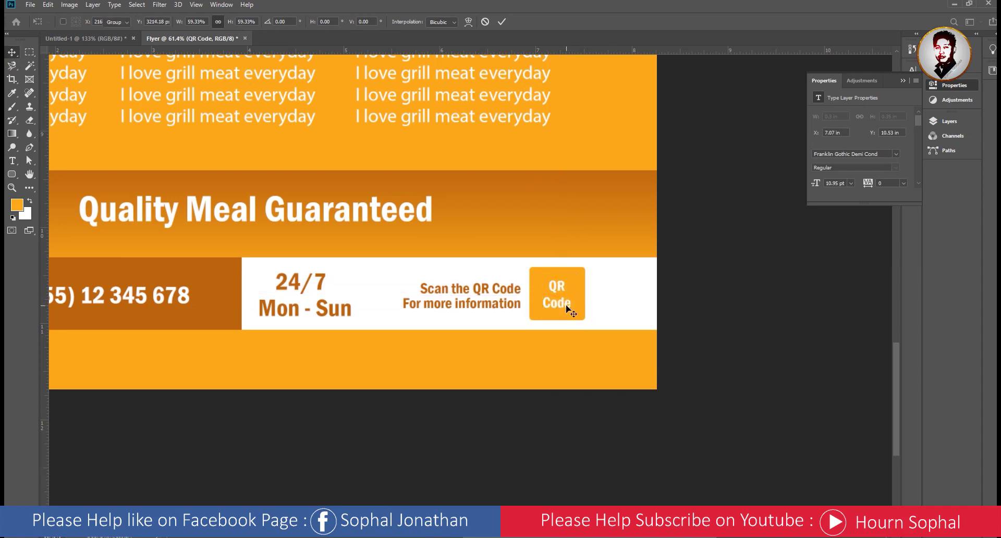
scroll(535, 342, "down", 3)
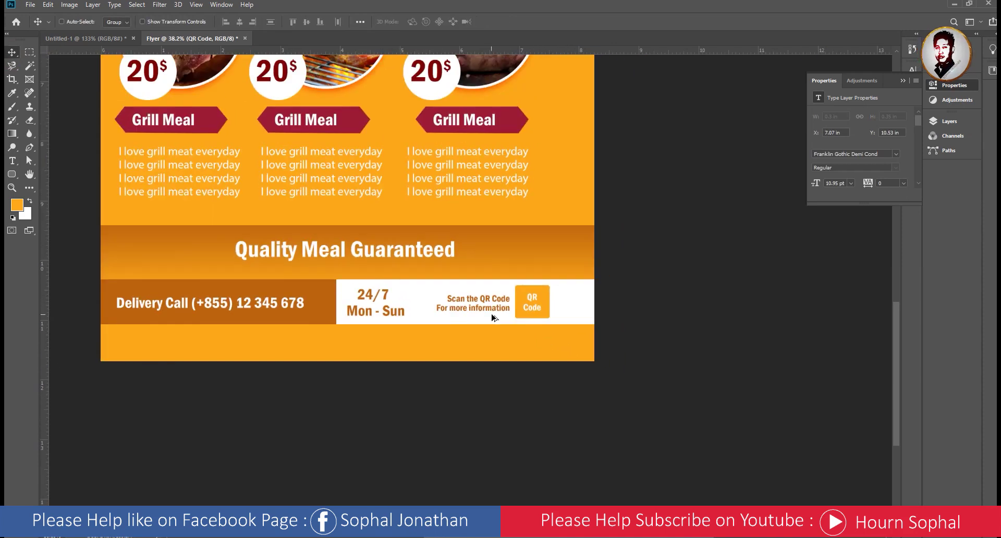
scroll(492, 315, "down", 3)
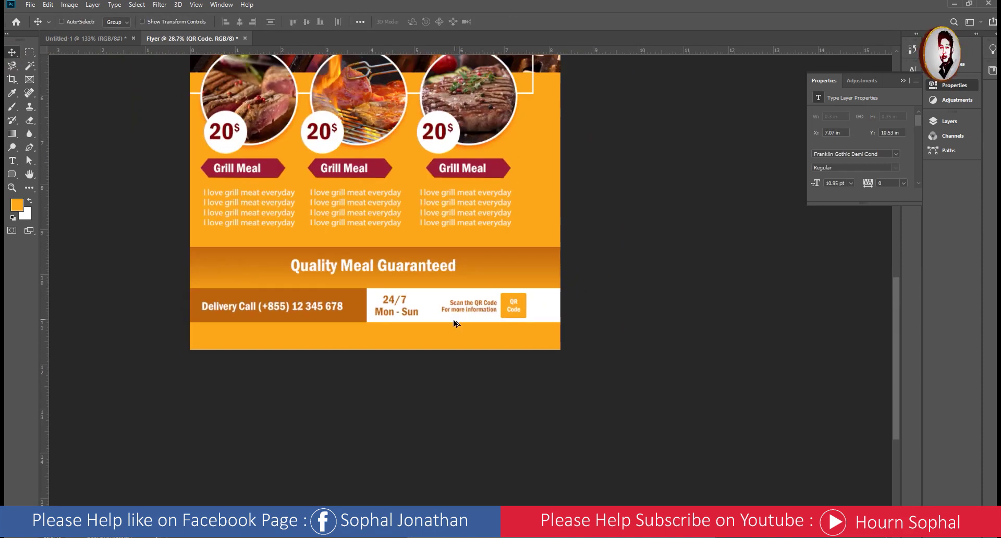
- Draw a rectangle across the flyer's bottom strip and fill it dark brown
left_click(113, 39)
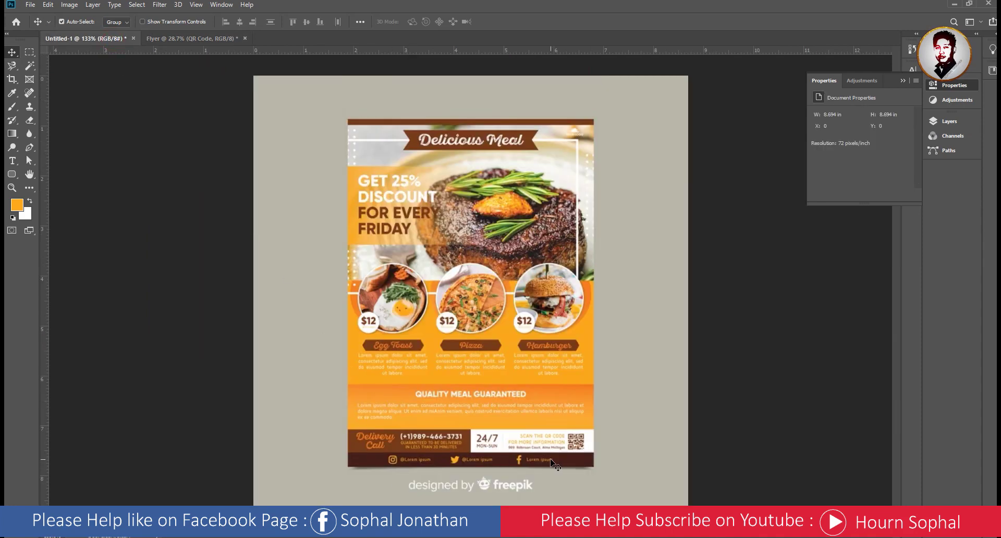
left_click(190, 39)
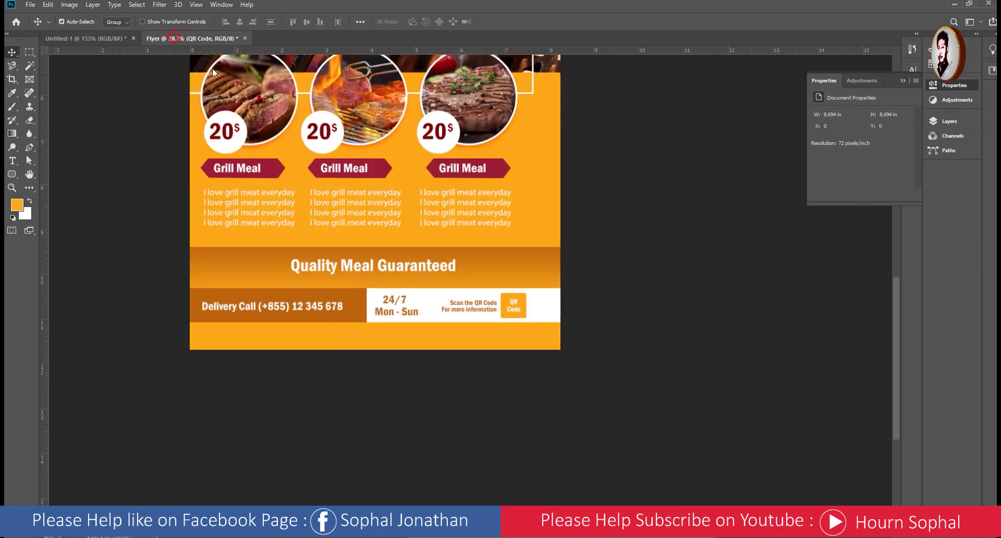
scroll(307, 346, "up", 1)
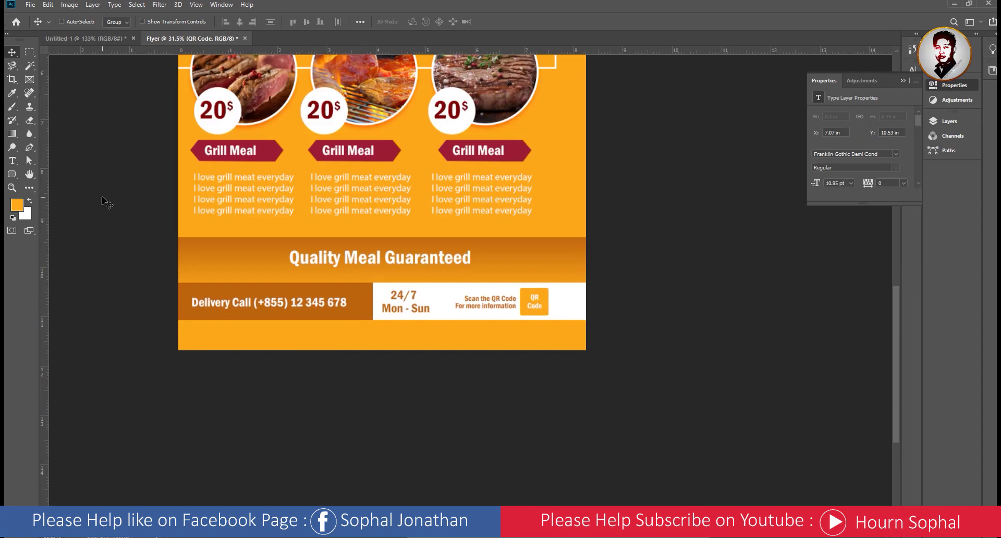
left_click(12, 178)
left_click(45, 178)
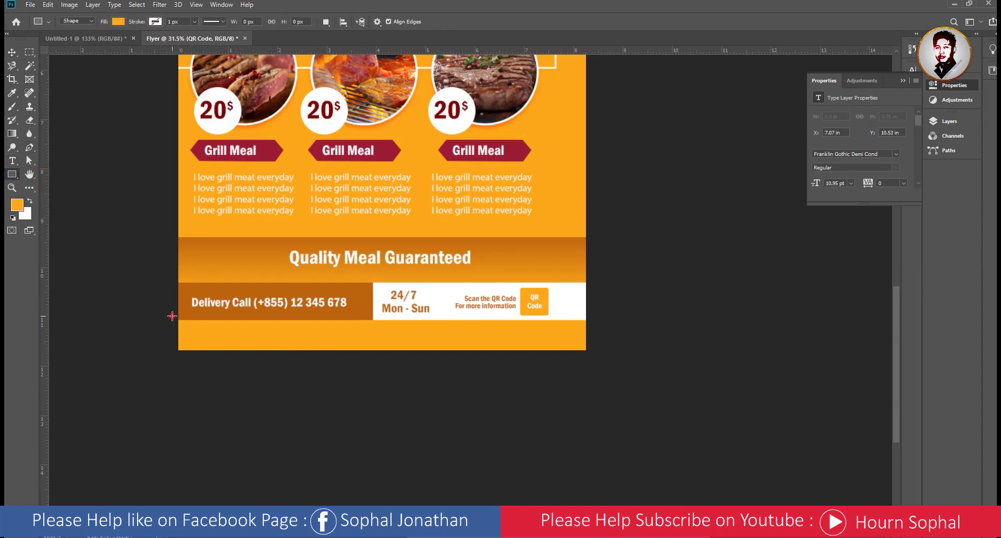
left_click_drag(172, 316, 592, 354)
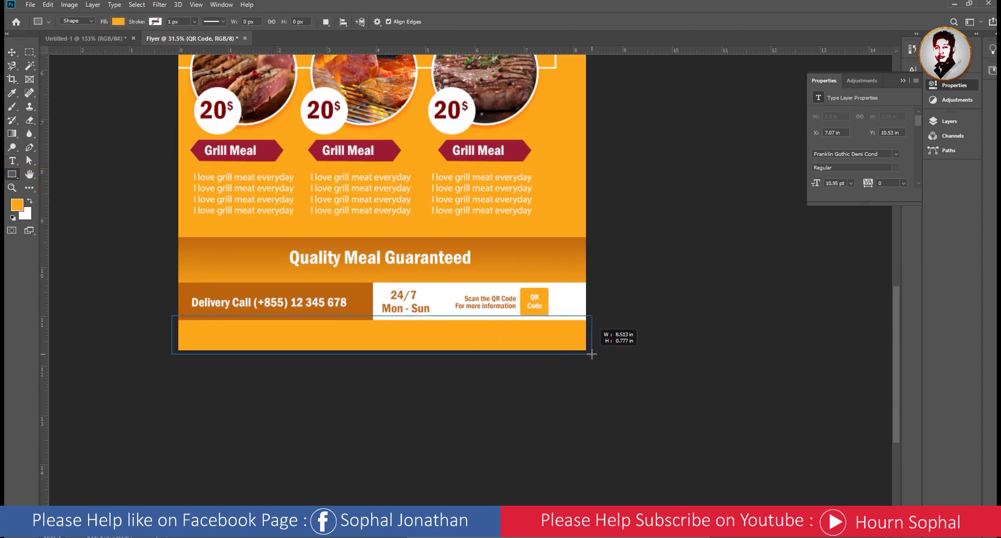
left_click(819, 146)
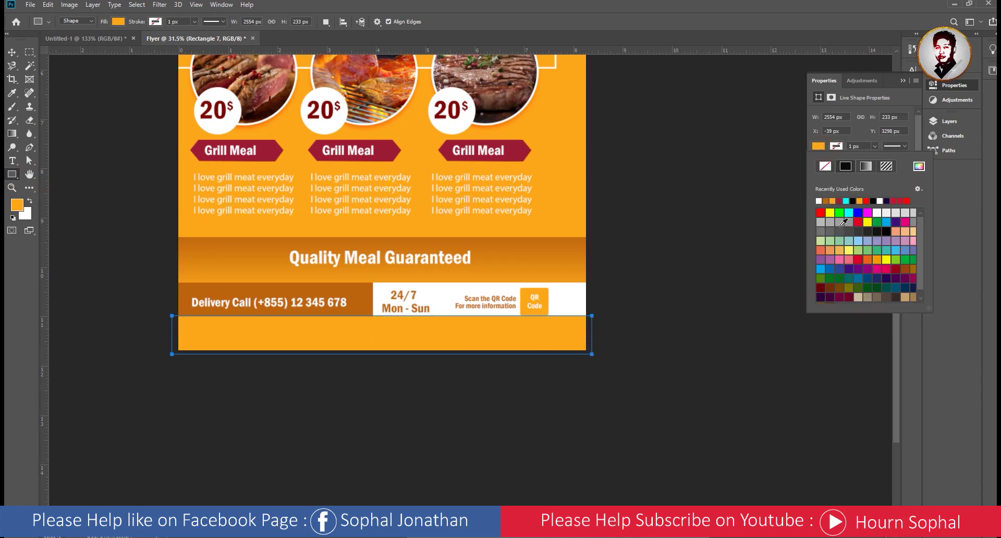
left_click(910, 267)
- Move Rectangle 7 down the layer stack to just above Rectangle 5
left_click(12, 52)
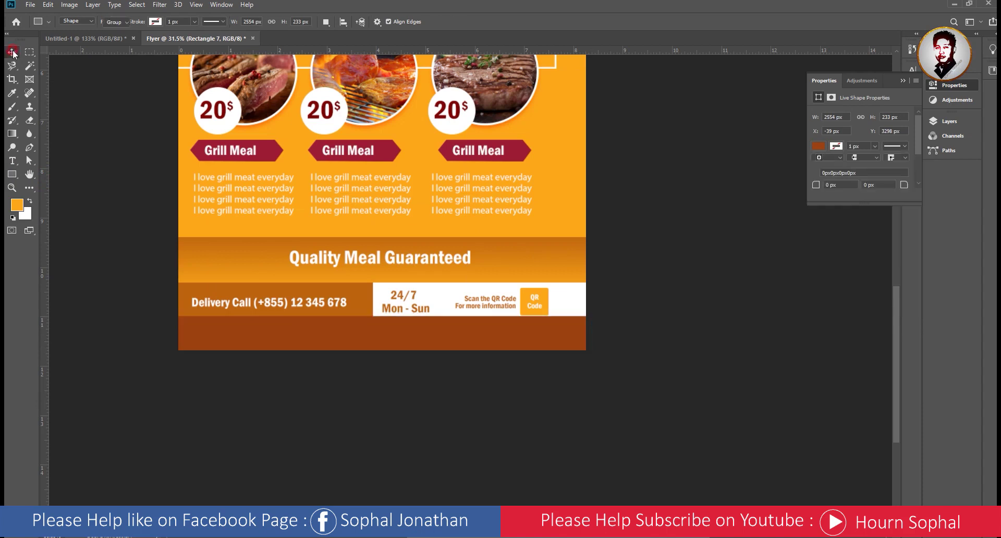
left_click(949, 121)
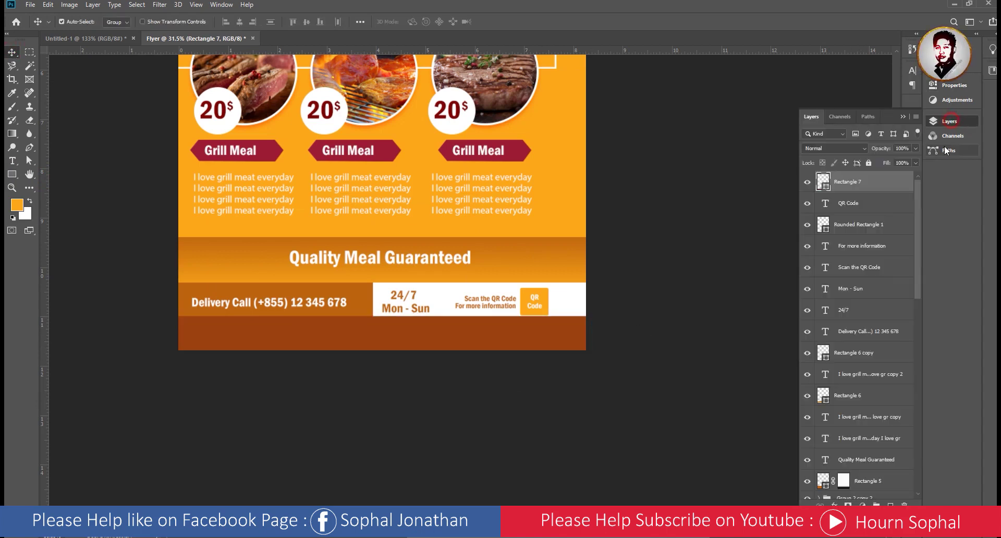
left_click_drag(848, 185, 858, 469)
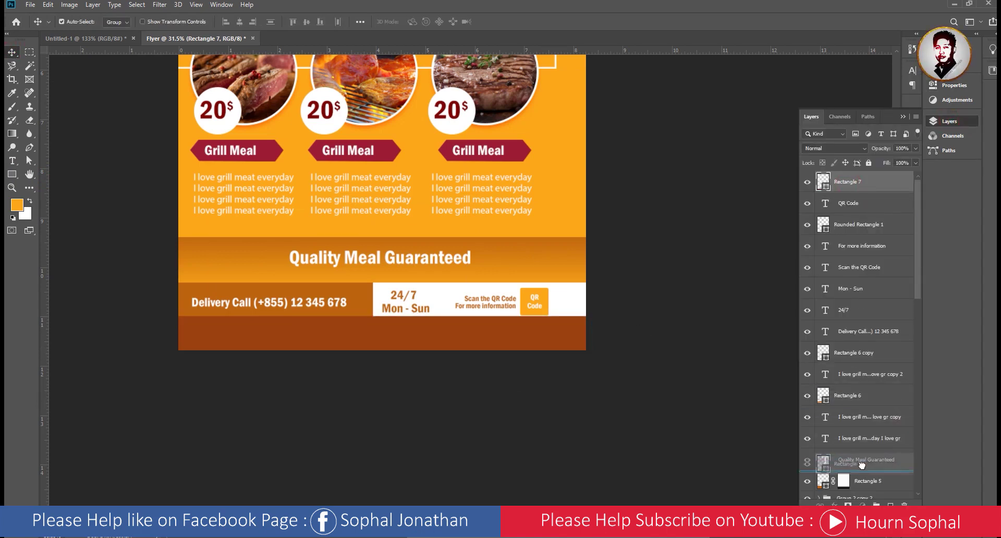
scroll(361, 337, "up", 2)
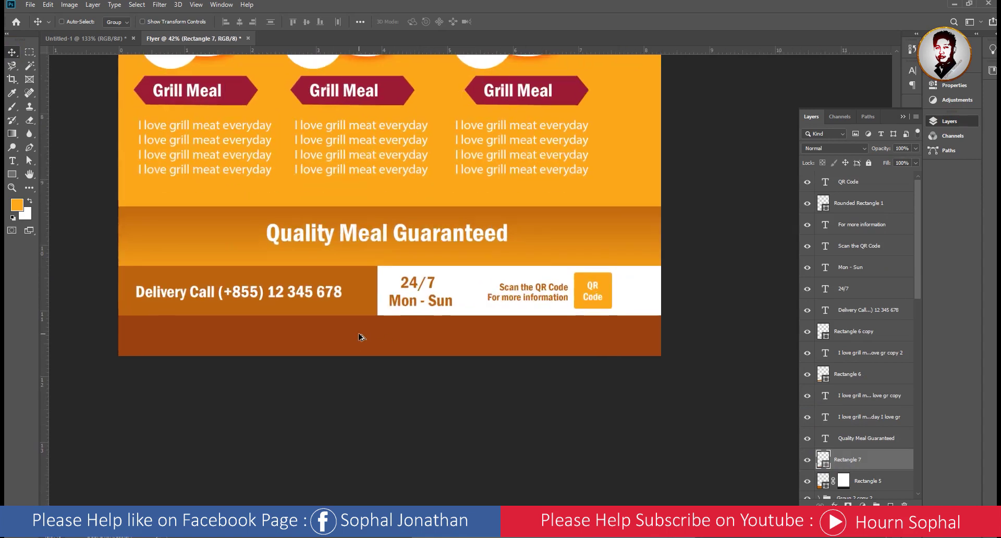
scroll(360, 337, "down", 1)
left_click_drag(444, 409, 462, 367)
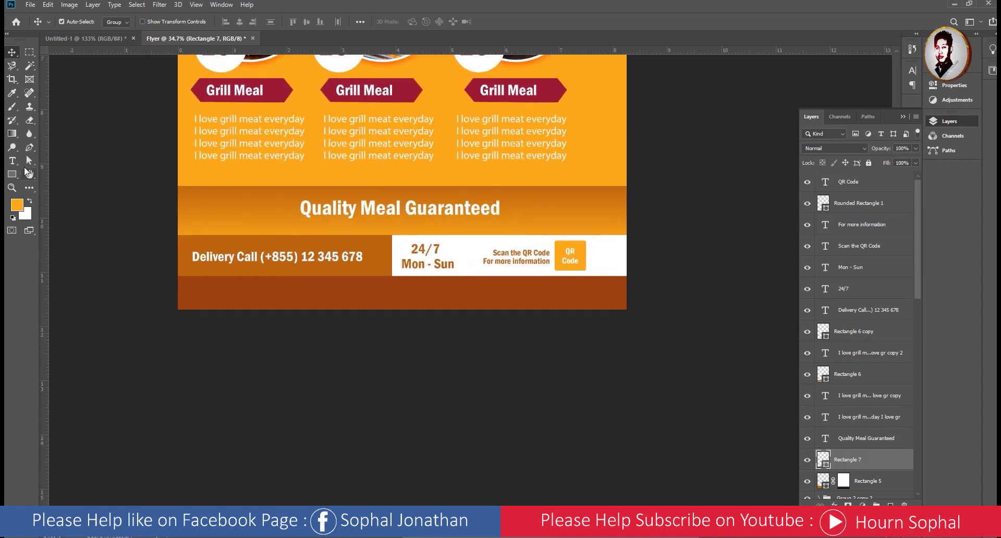
- Add a 'Follow us on' text label and move it into the bottom brown bar
left_click(12, 160)
left_click(245, 203)
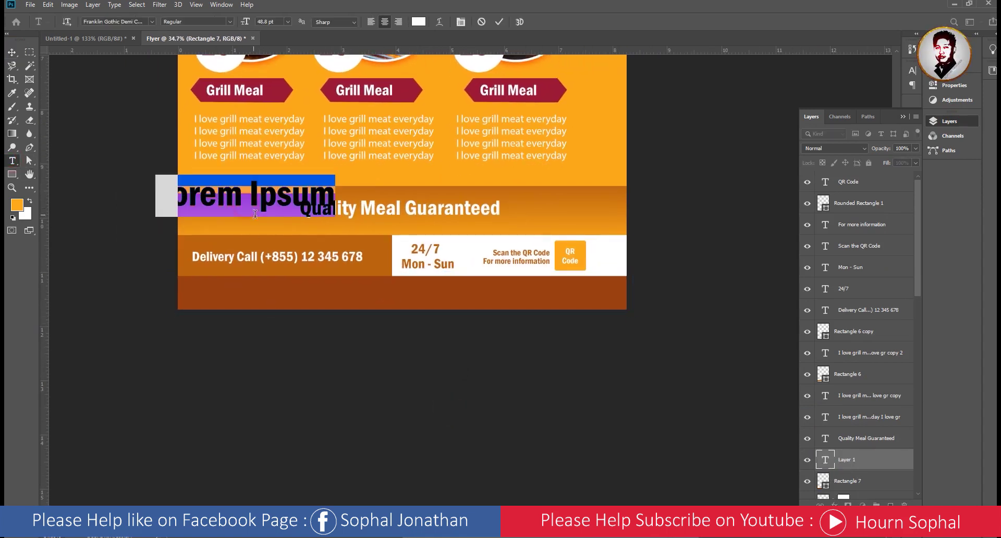
type("Fol")
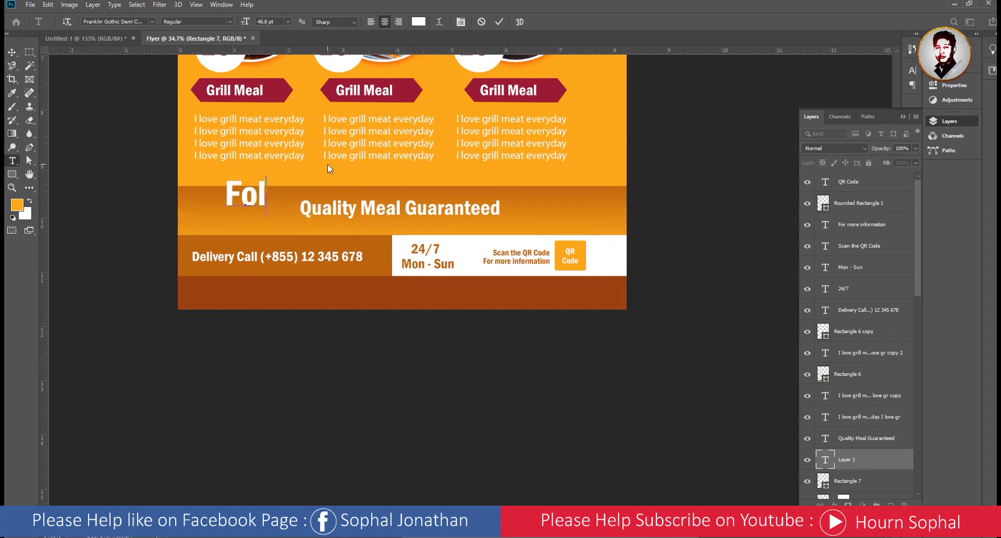
type("low us")
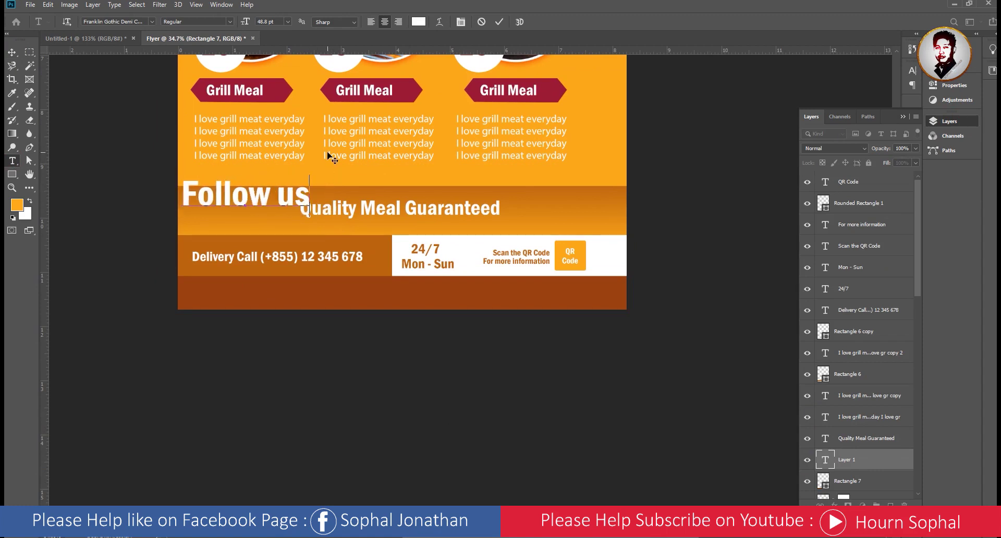
type(" on")
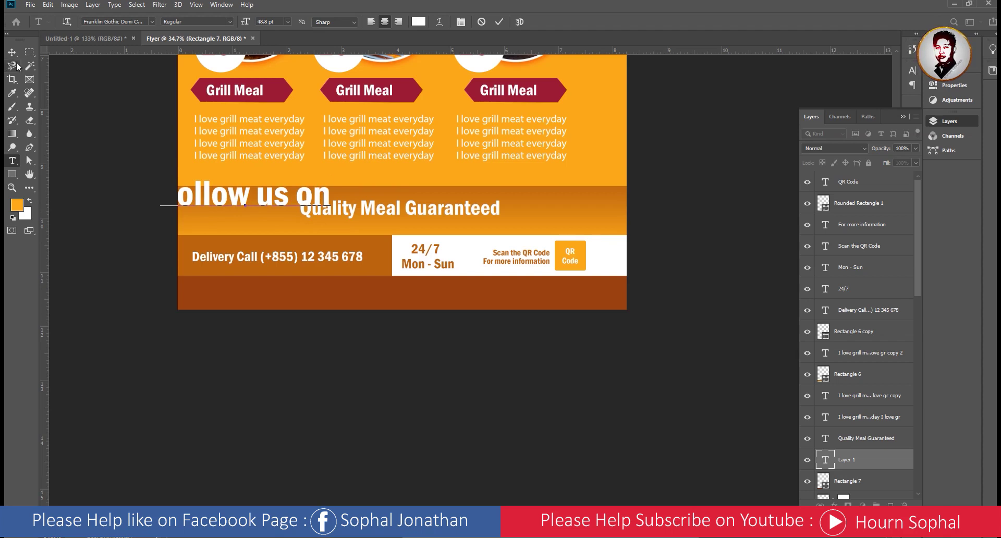
left_click(12, 52)
mouse_move(285, 203)
left_mouse_down()
mouse_move(317, 300)
mouse_move(262, 295)
left_mouse_up()
- Scale the label, append a colon, and copy the 'For more information' line beside it
key("ctrl+t")
key("Return")
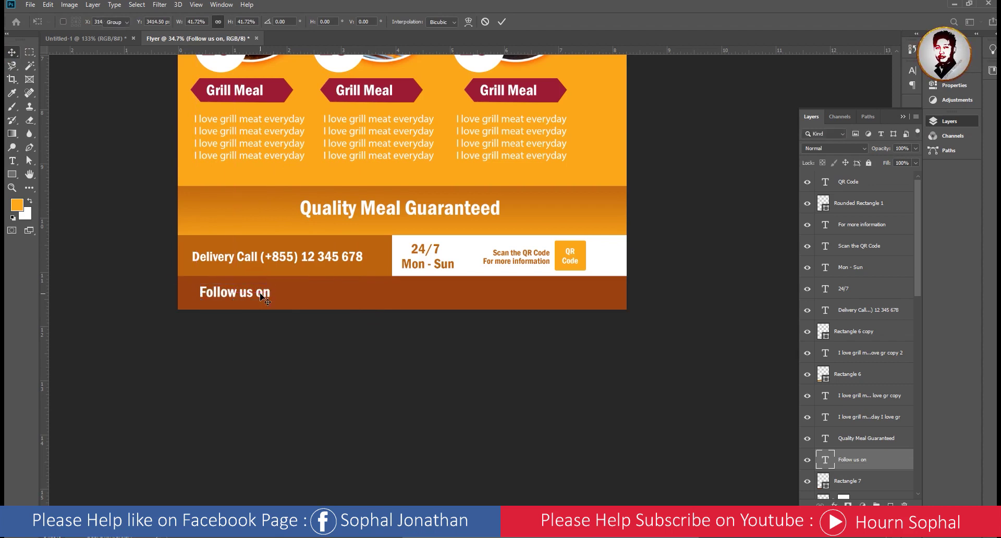
double_click(266, 294)
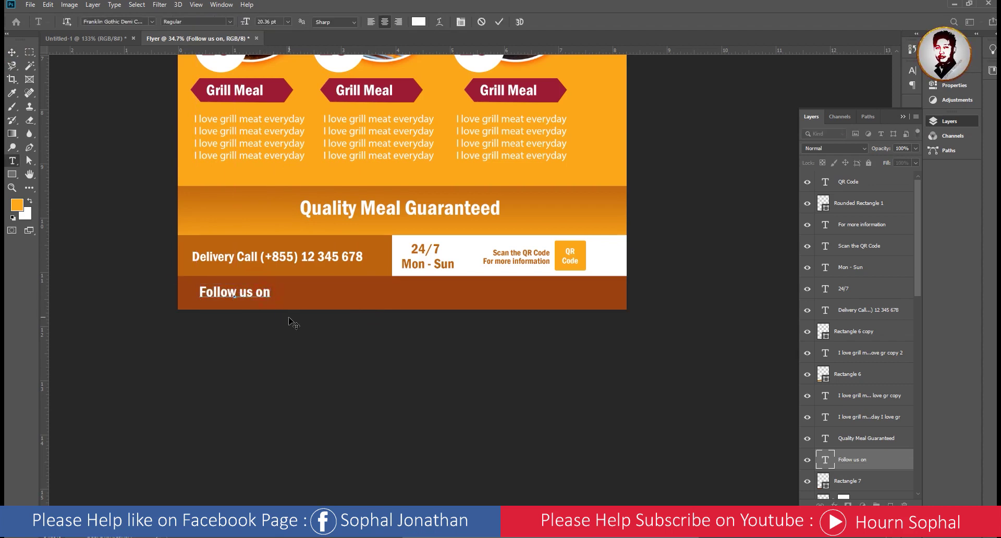
type(":")
left_click(12, 53)
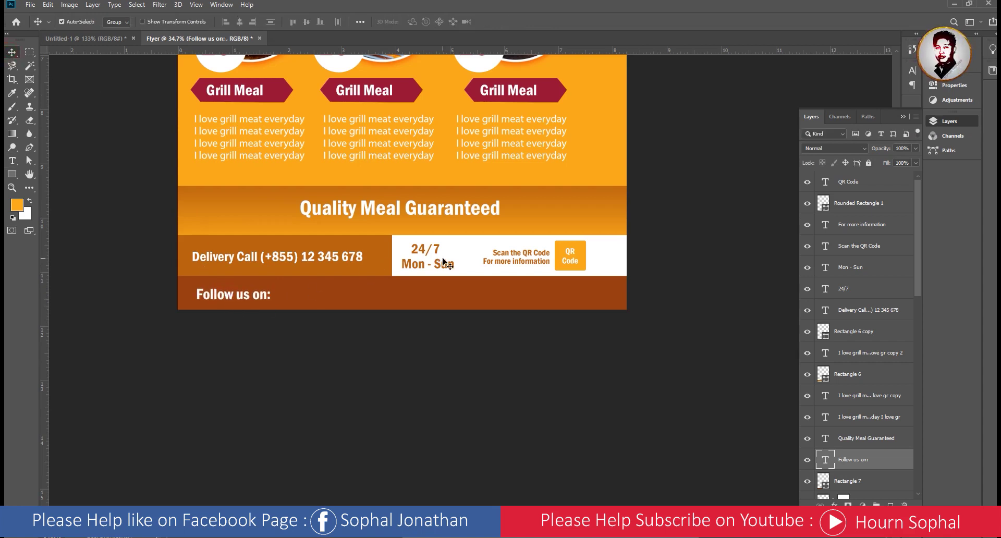
left_click_drag(509, 261, 310, 295)
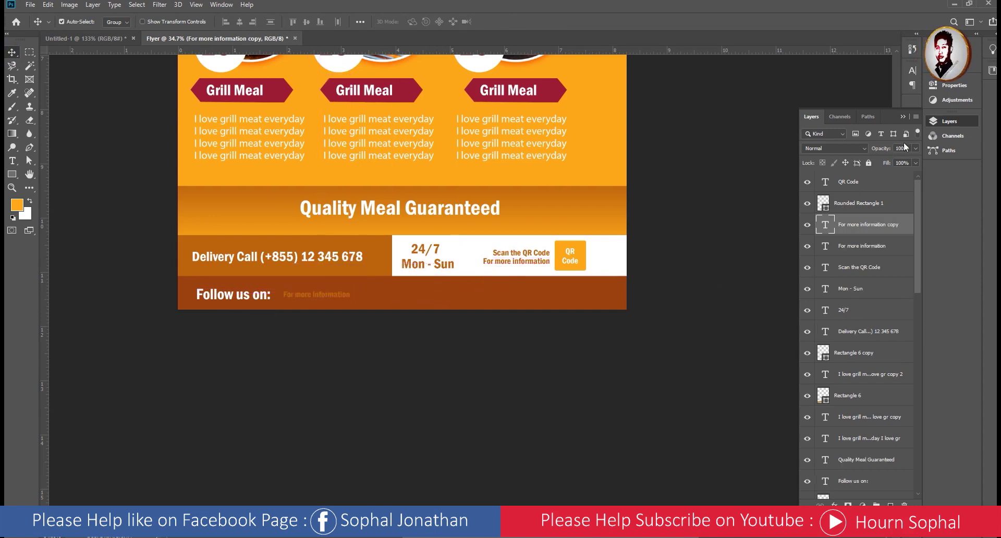
- Select the copied footer text and set its colour to white
double_click(826, 225)
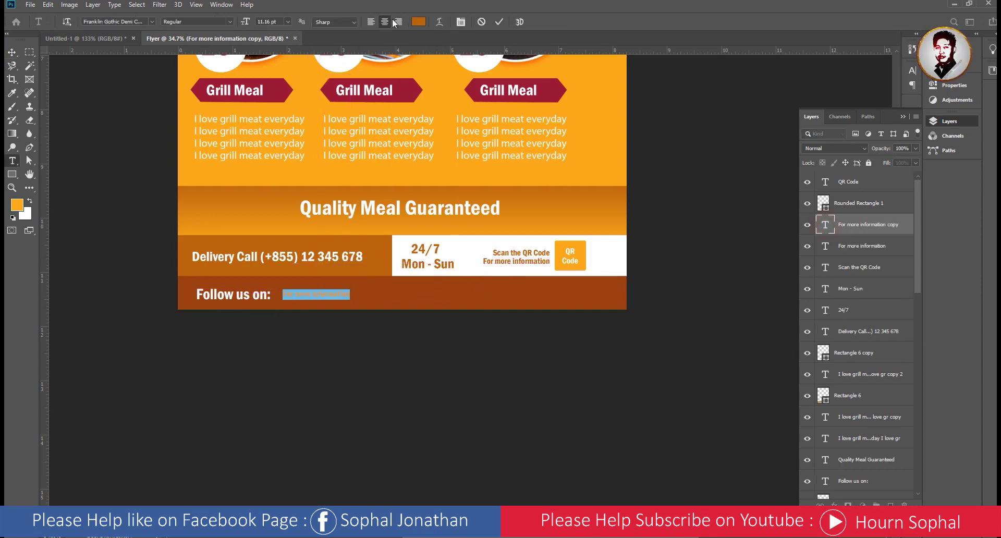
left_click(418, 21)
left_click_drag(437, 344, 365, 309)
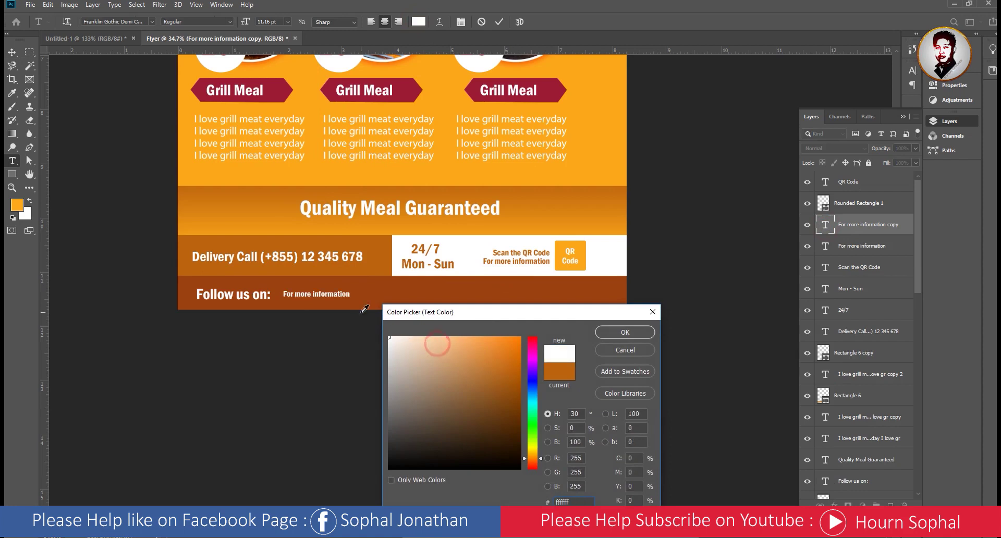
left_click(612, 332)
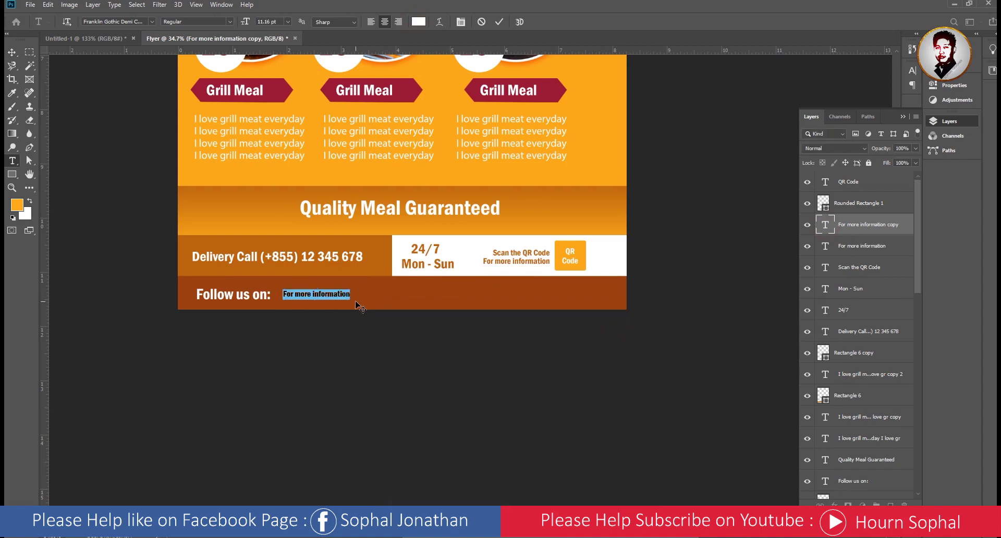
type("www")
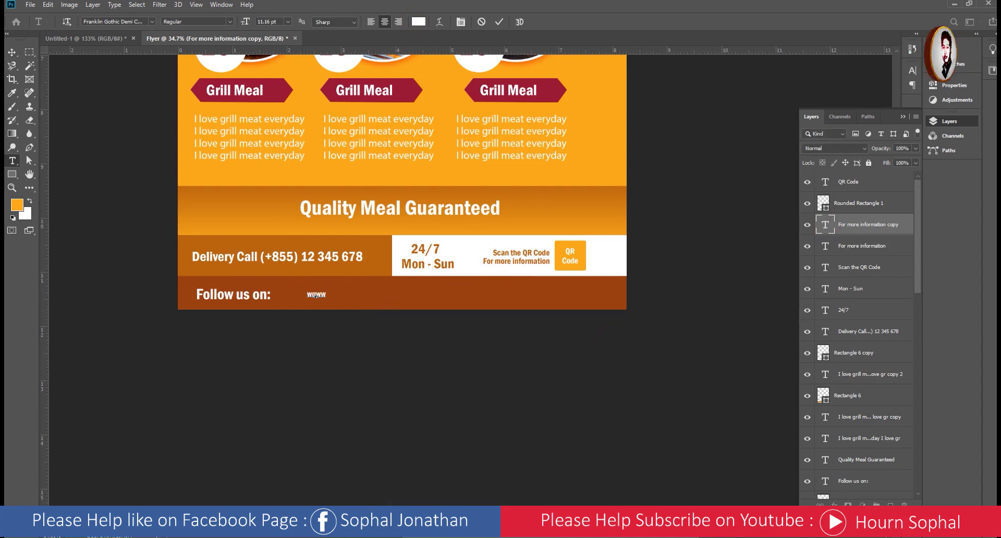
double_click(315, 295)
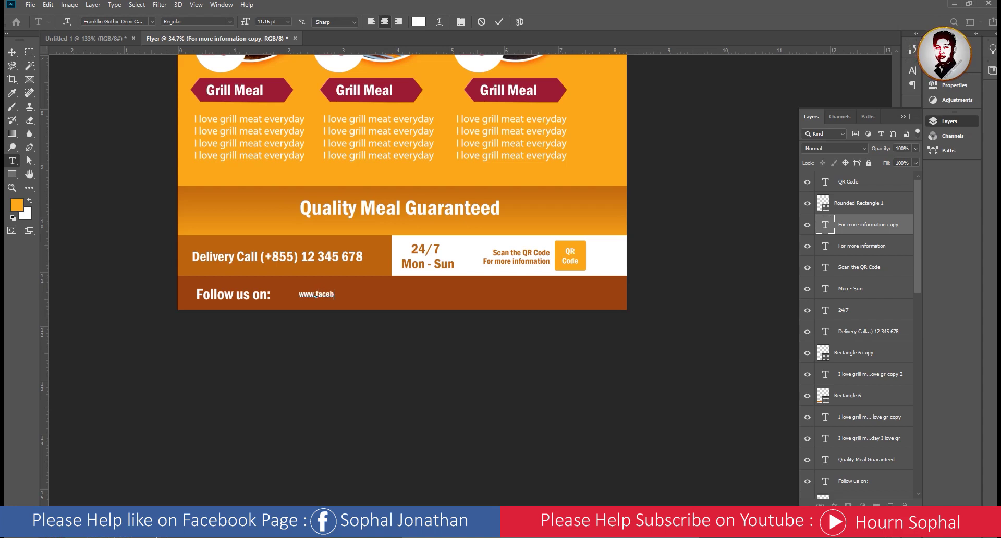
type("ook.com")
left_click_drag(279, 324, 305, 312)
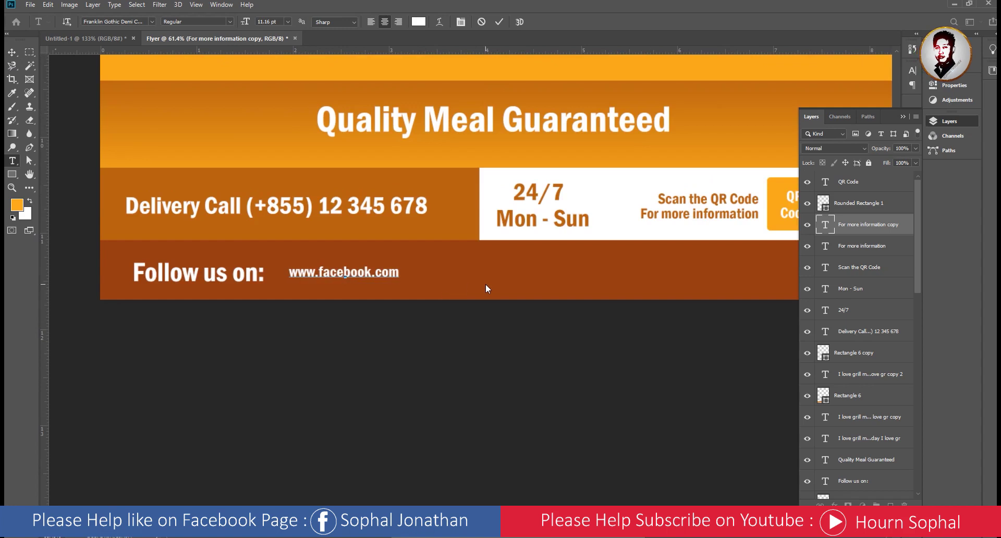
type("| ww")
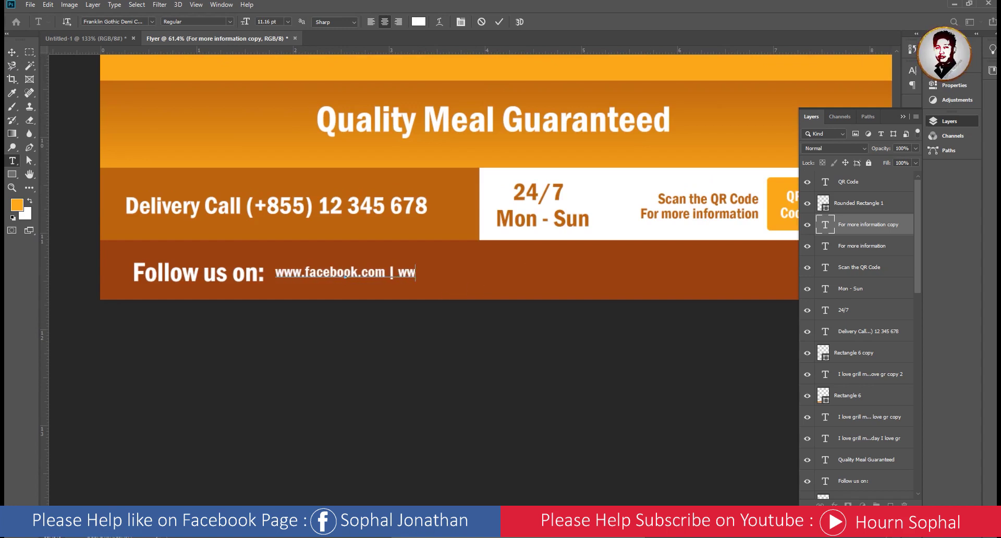
type("w.c")
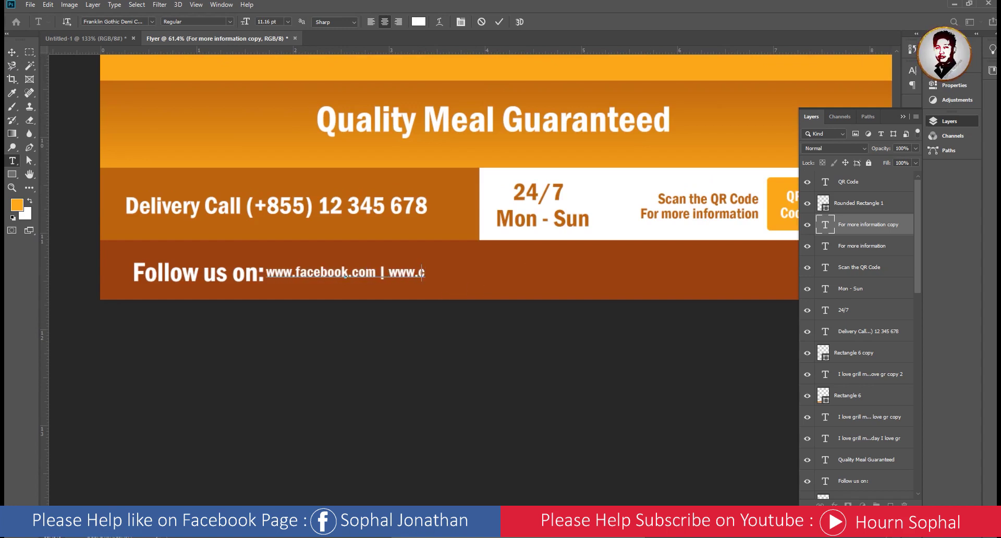
key("BackSpace")
type("tw")
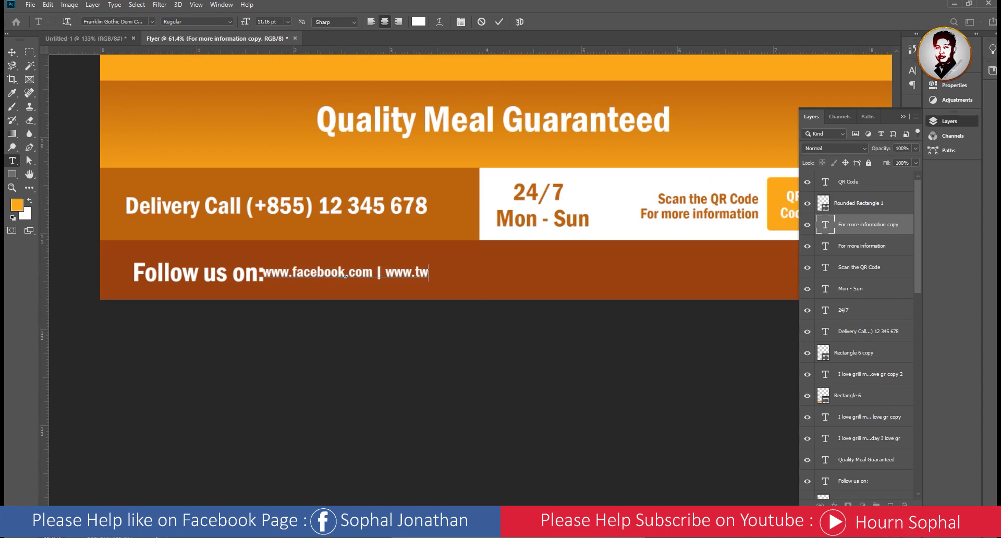
type("itter.")
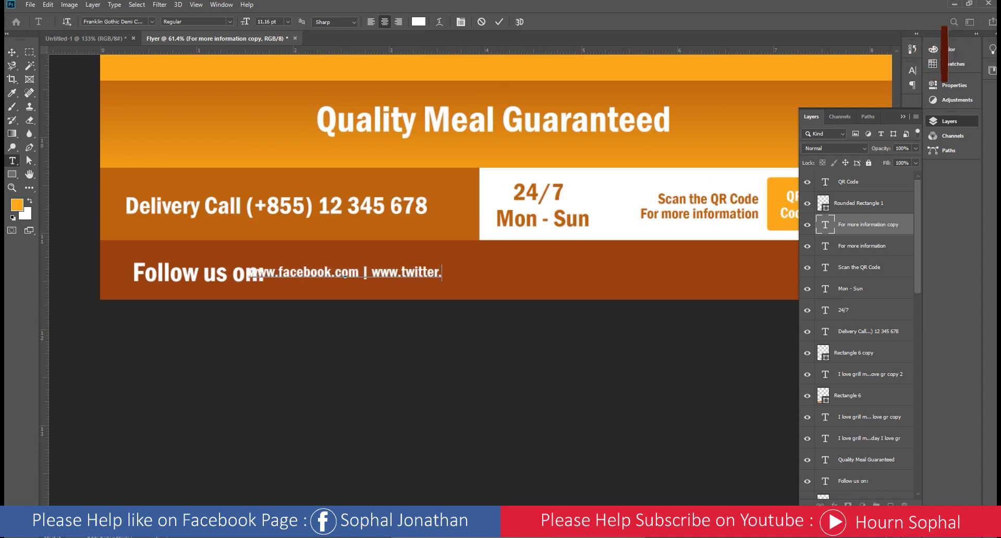
type("com")
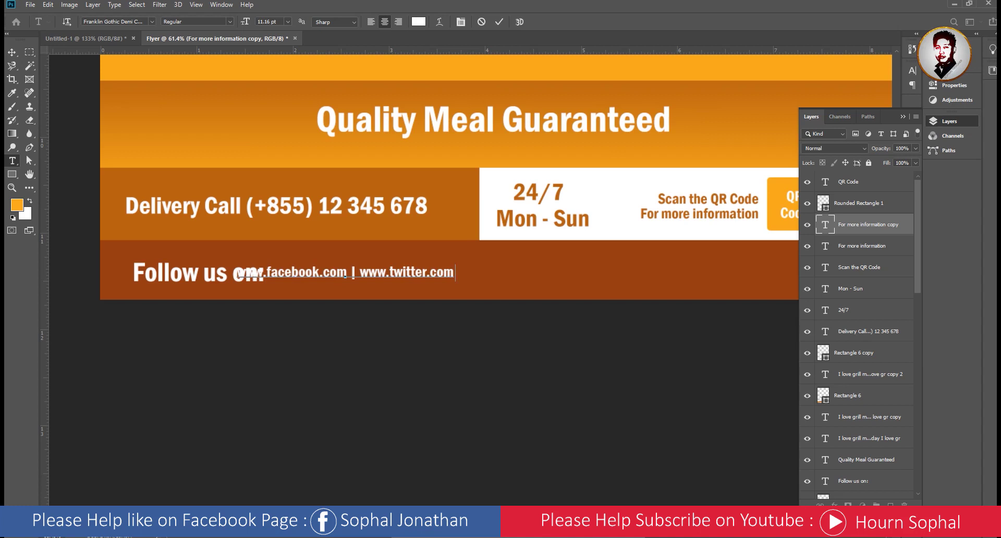
type(" | ww")
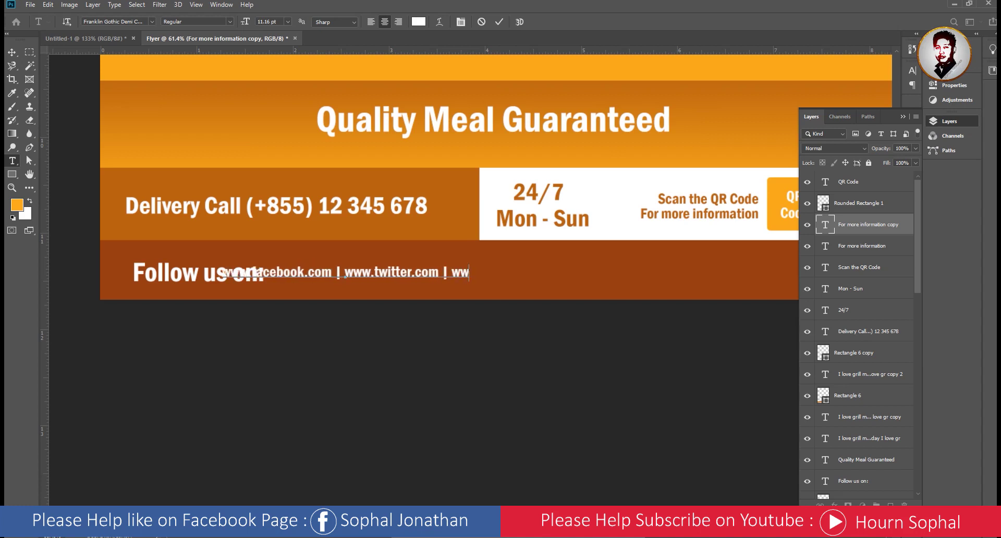
type("w.i")
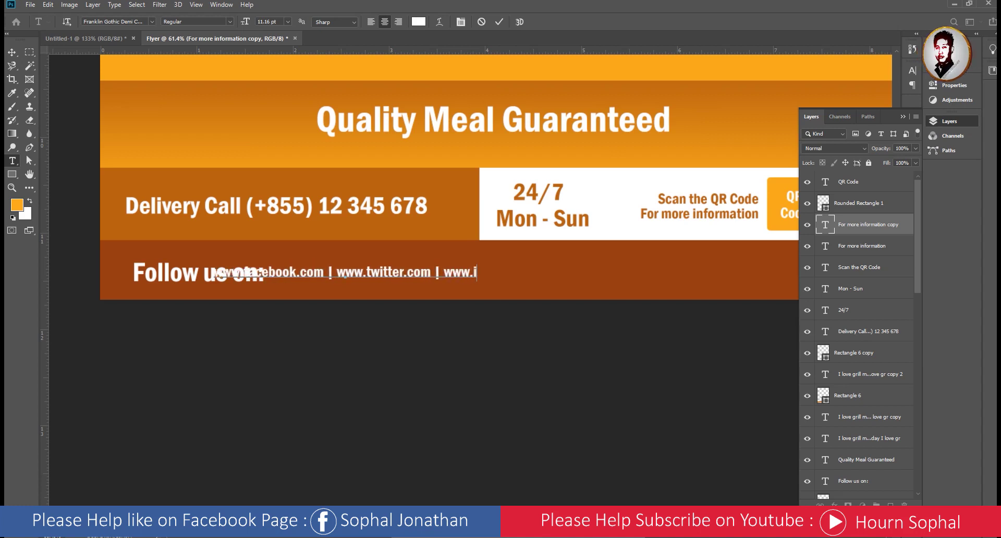
type("nstr")
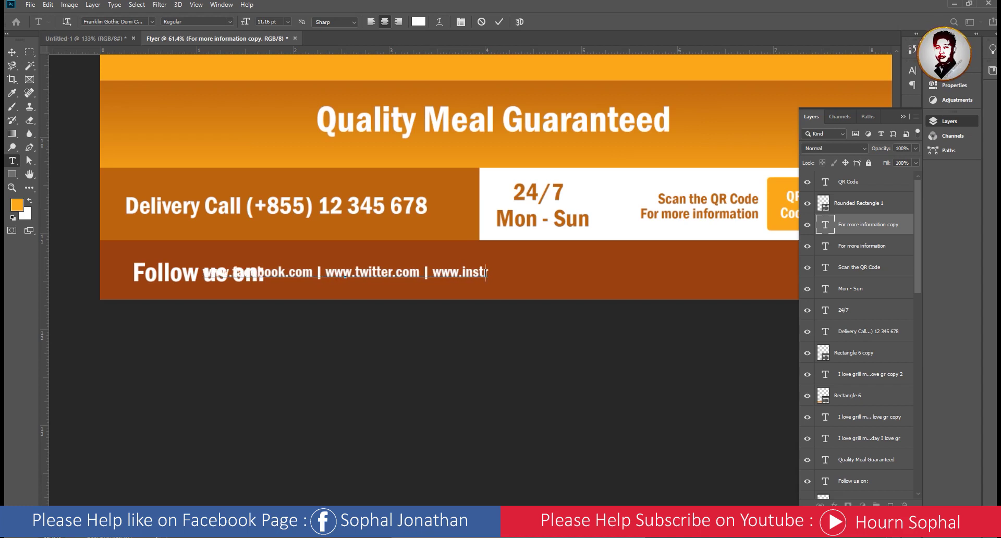
key("BackSpace")
type("ar")
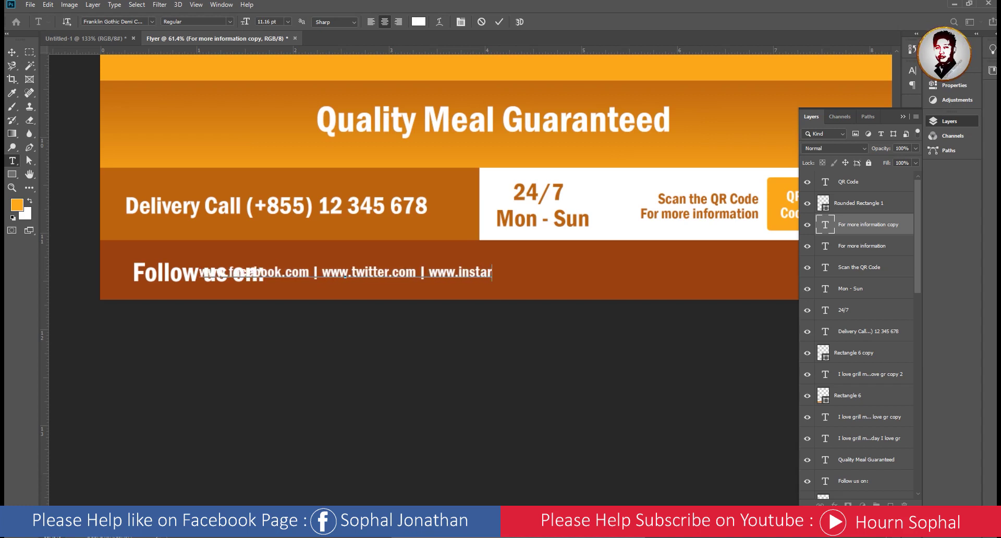
type("gram")
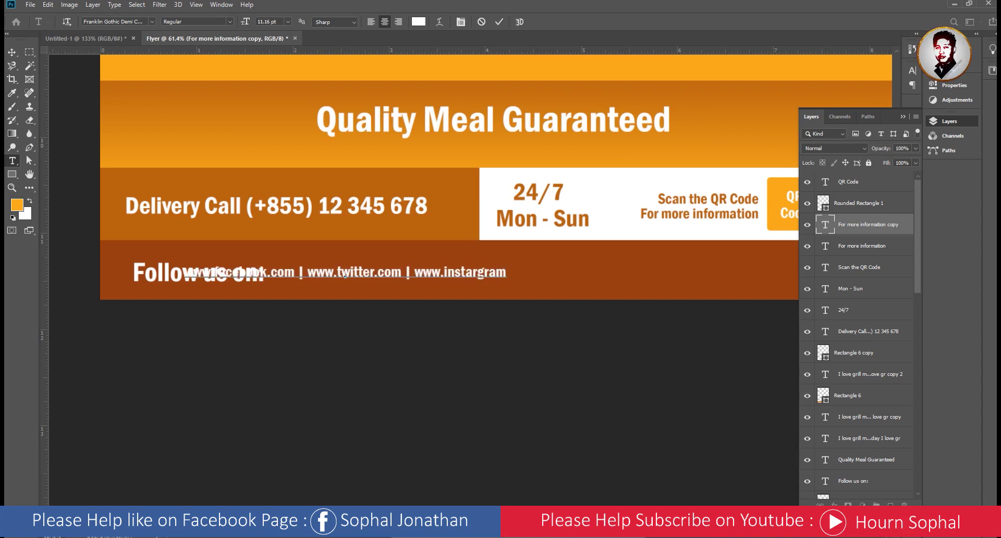
type(".com")
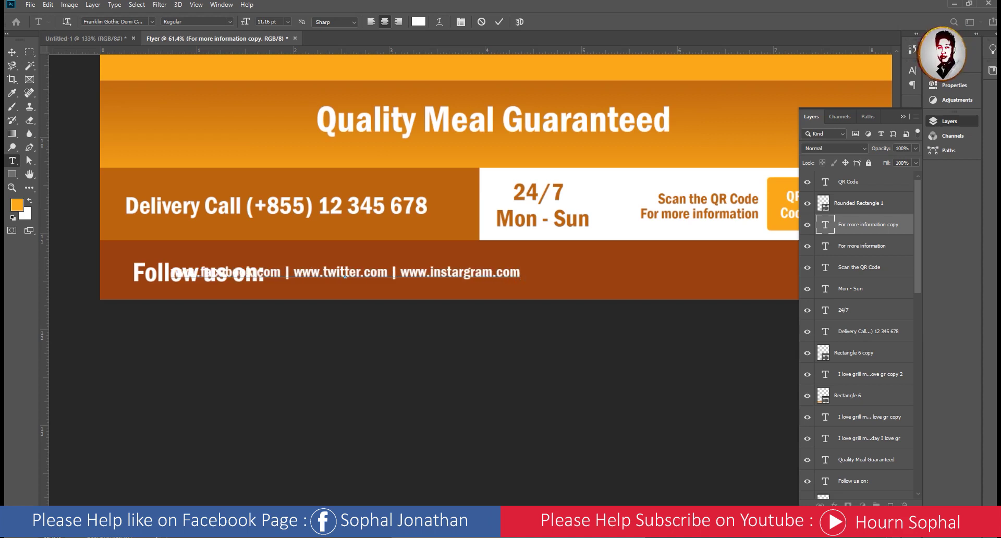
- Move the links line to the right of 'Follow us on:'
left_click(10, 52)
left_click_drag(318, 285, 426, 288)
scroll(425, 288, "down", 5)
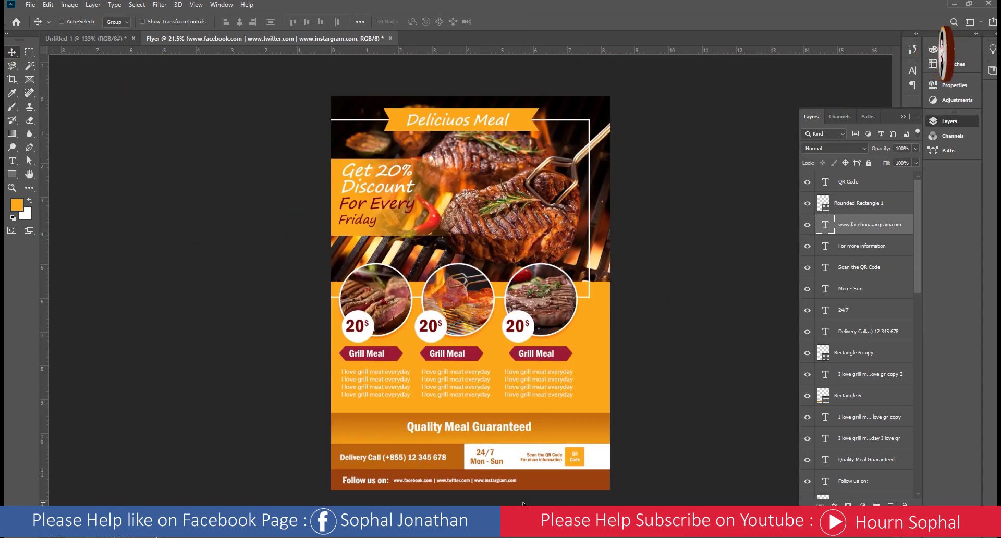
key("ctrl+t")
scroll(518, 493, "up", 3)
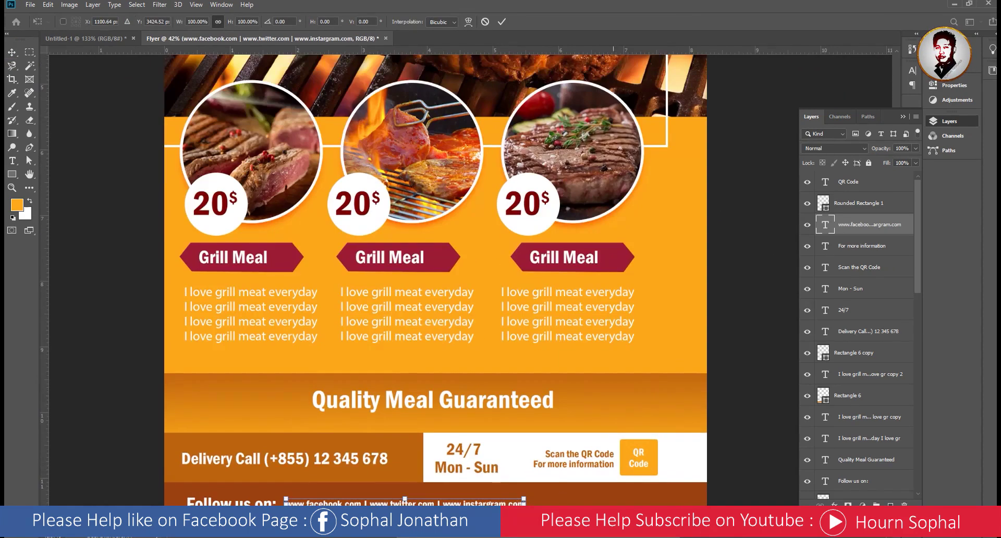
scroll(518, 492, "down", 5)
mouse_move(498, 312)
left_mouse_down()
mouse_move(599, 330)
mouse_move(610, 319)
mouse_move(599, 310)
left_mouse_up()
key("Return")
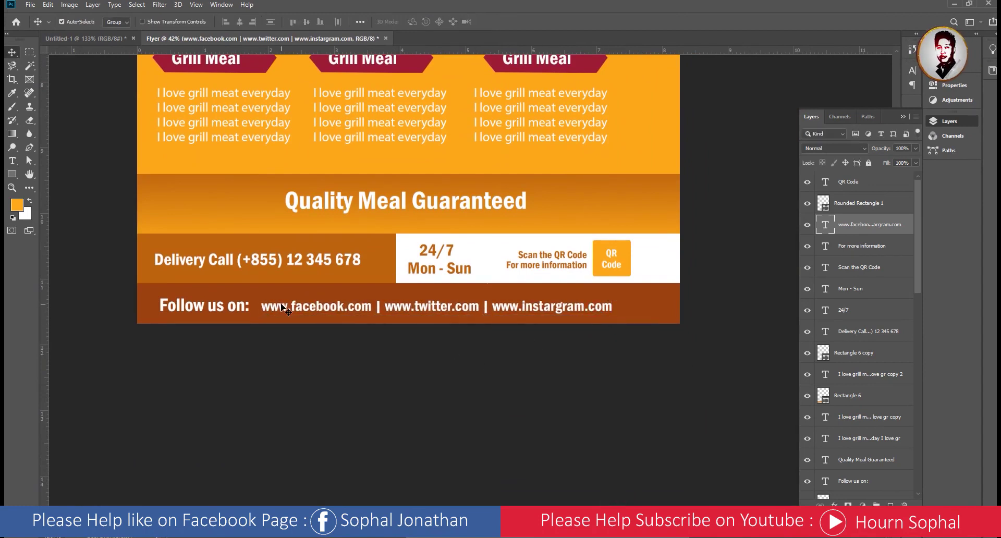
key("t")
left_click(246, 306)
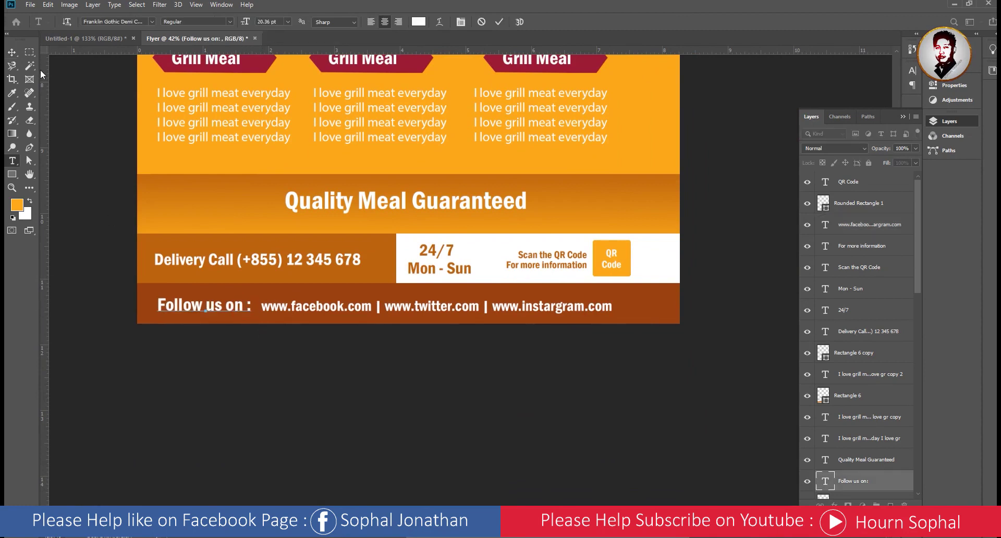
left_click(13, 52)
left_click_drag(294, 311, 292, 312)
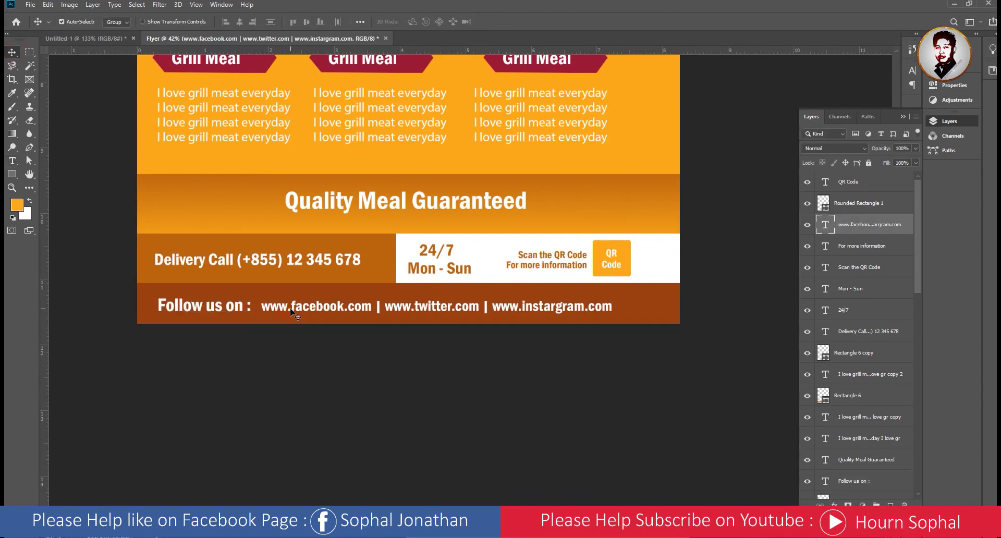
scroll(295, 313, "down", 3)
key("ctrl+0")
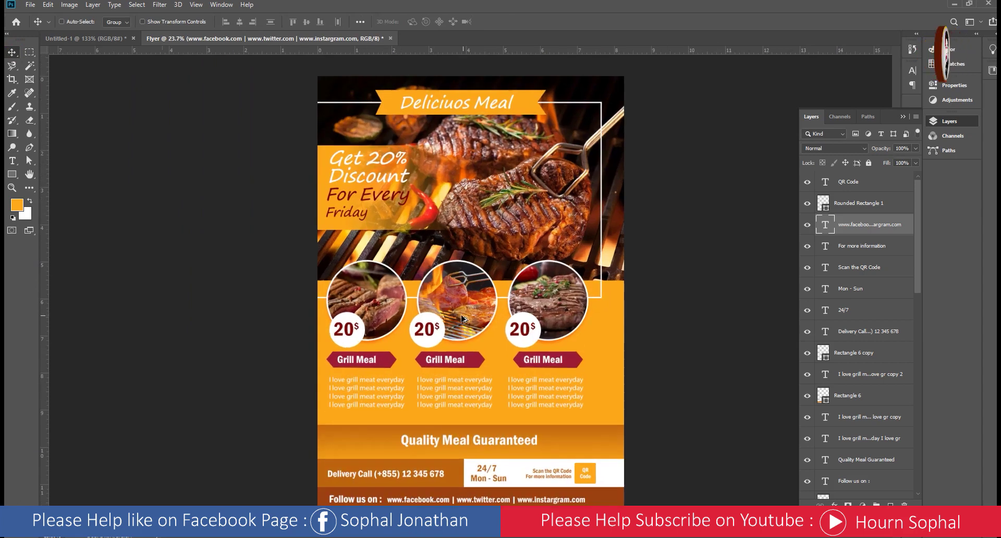
left_click(122, 40)
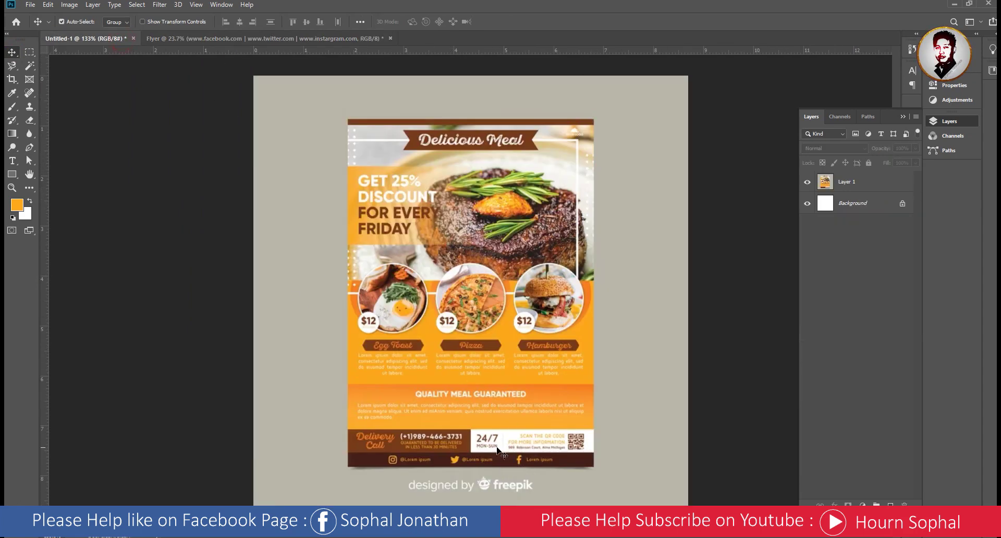
left_click(289, 40)
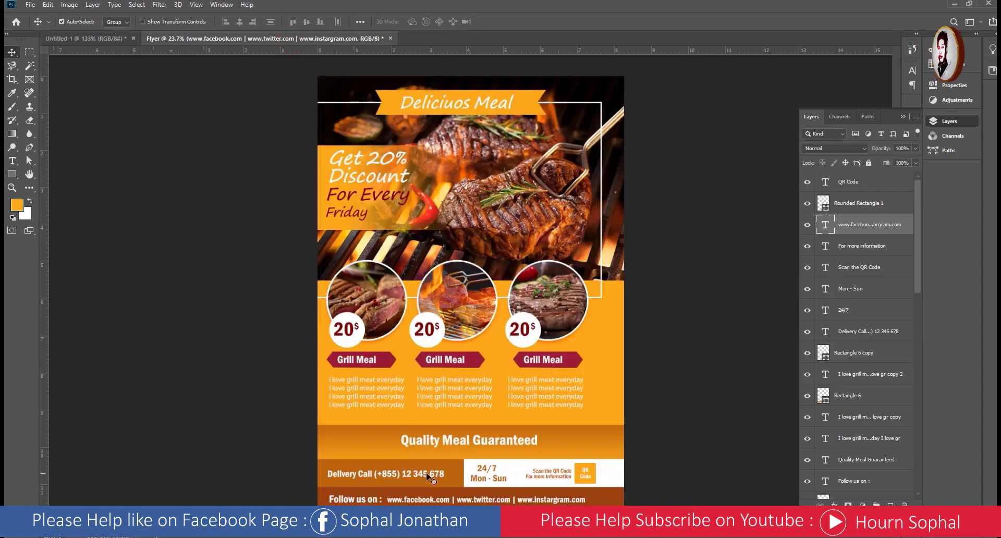
scroll(484, 500, "up", 3)
key("ctrl")
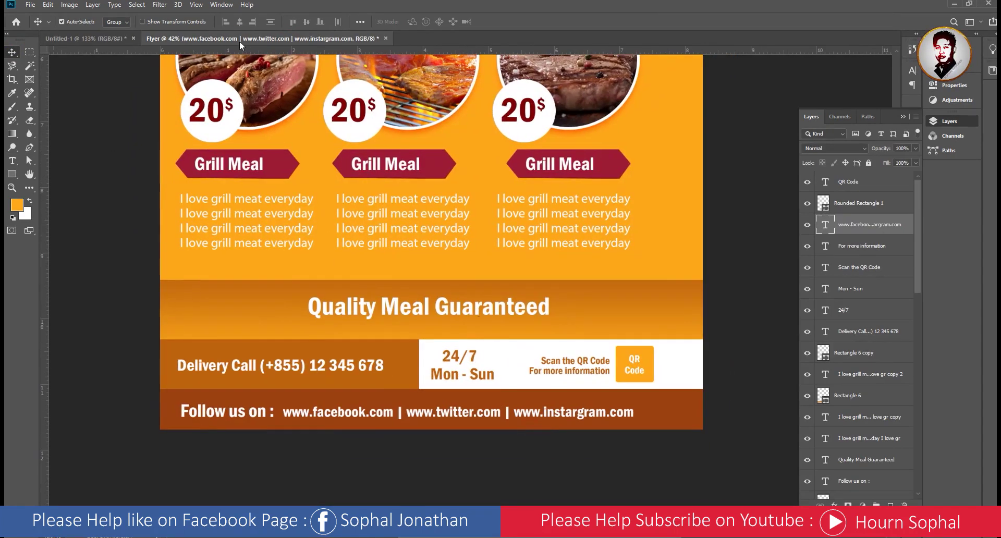
left_click(117, 37)
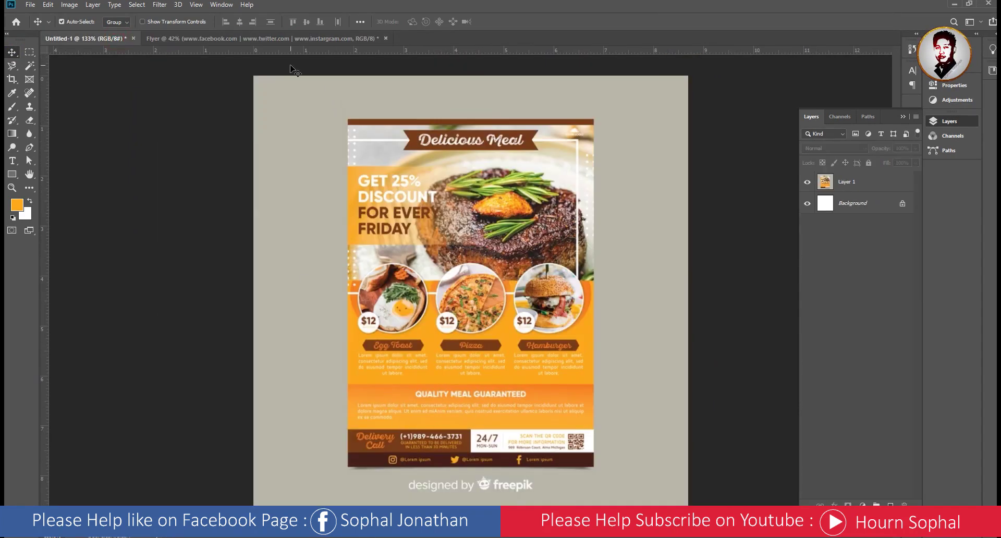
- Raise the 'Quality Meal Guaranteed' heading in its orange band and scale it to about 71%
left_click(259, 38)
scroll(440, 315, "up", 1)
left_click(445, 313)
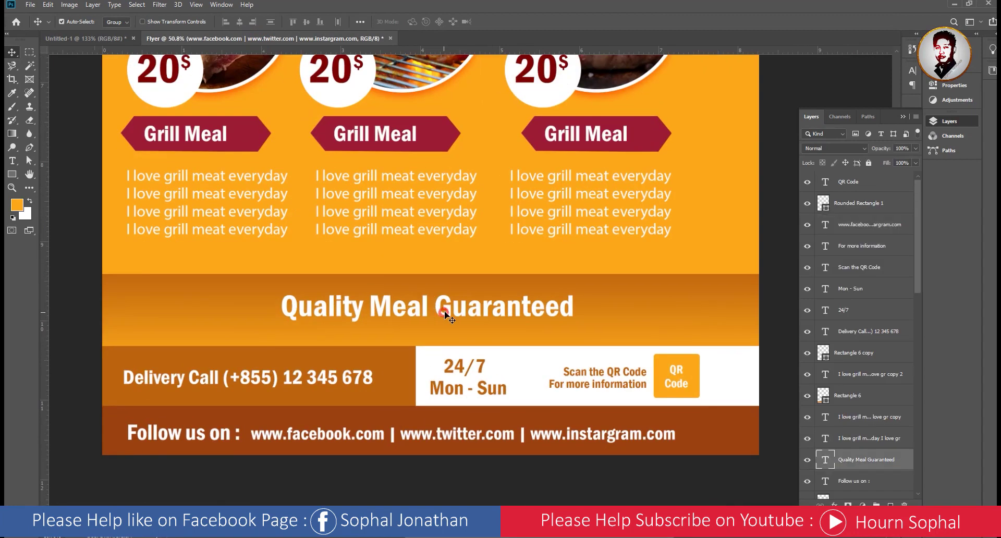
left_click_drag(445, 313, 445, 298)
left_click_drag(532, 323, 502, 278)
key("ctrl+t")
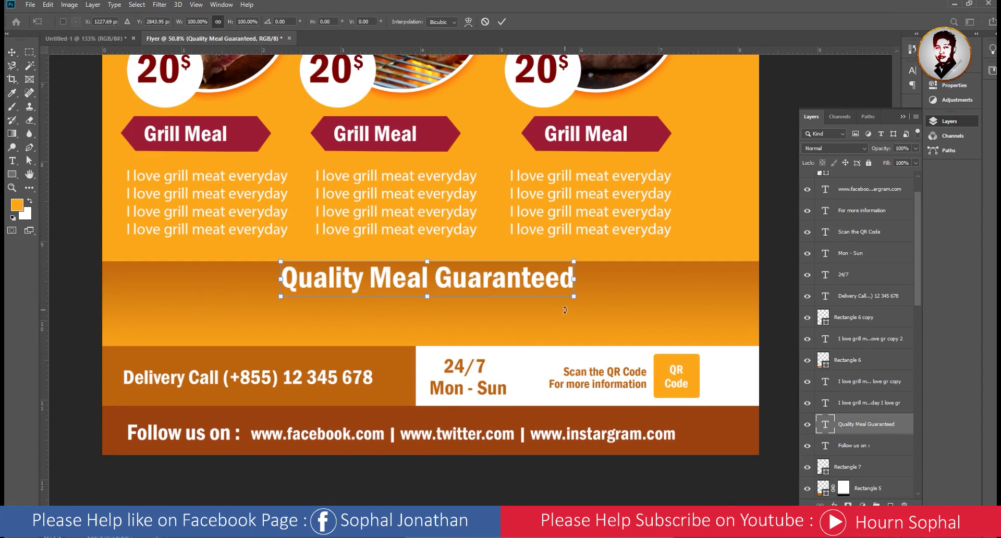
left_click_drag(572, 301, 530, 296)
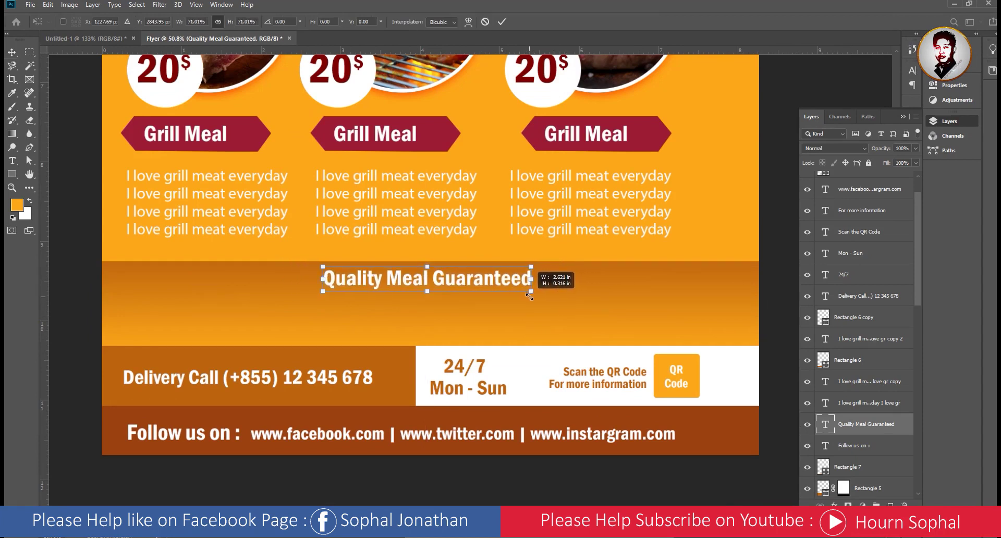
key("Return")
left_click(272, 196)
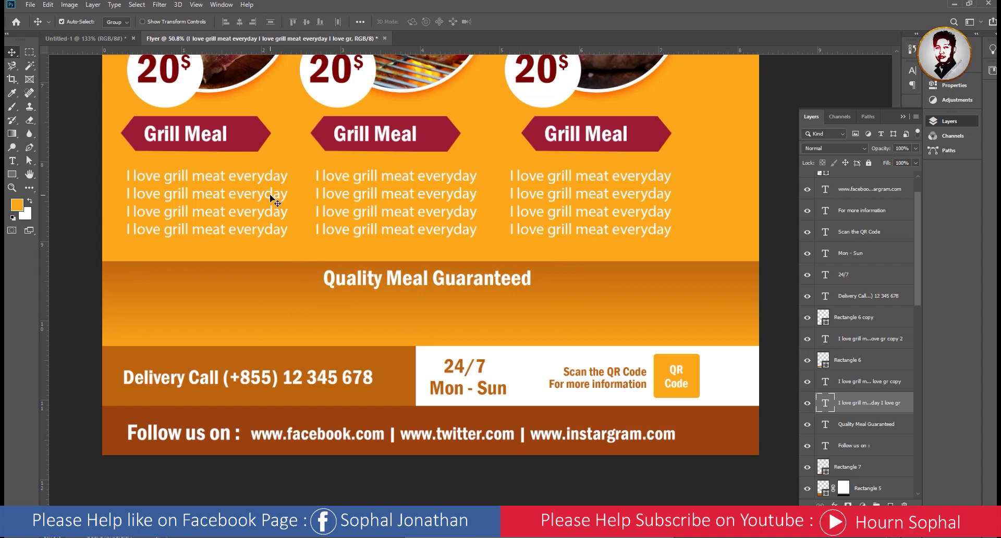
- Copy the 'I love grill meat everyday' block into the band and merge its lines into one
left_click_drag(270, 197, 270, 325)
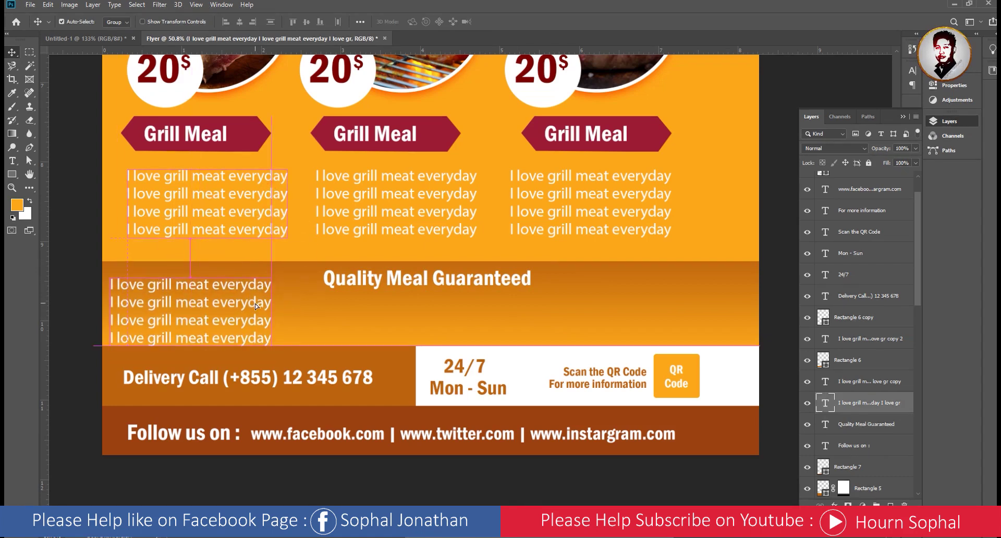
key("t")
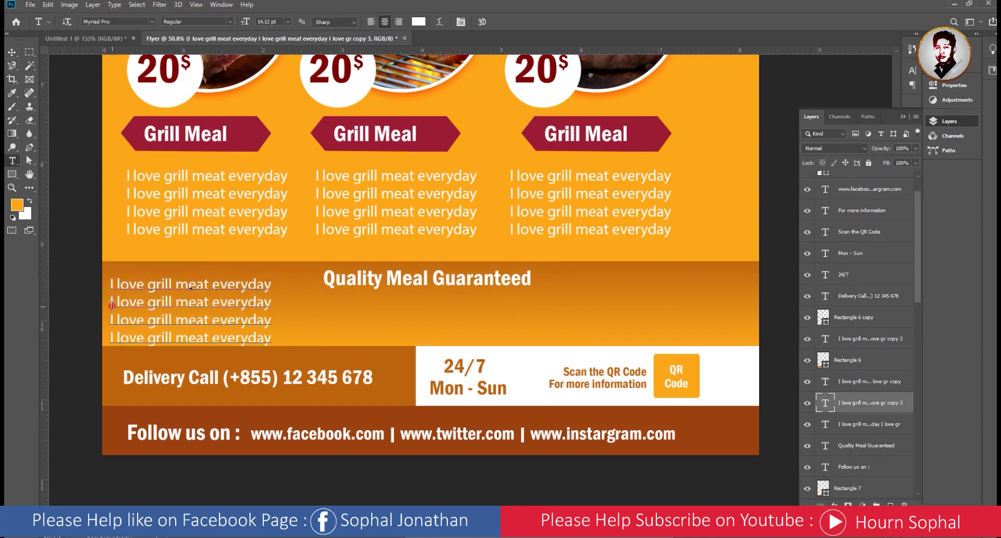
left_click(111, 305)
key("BackSpace")
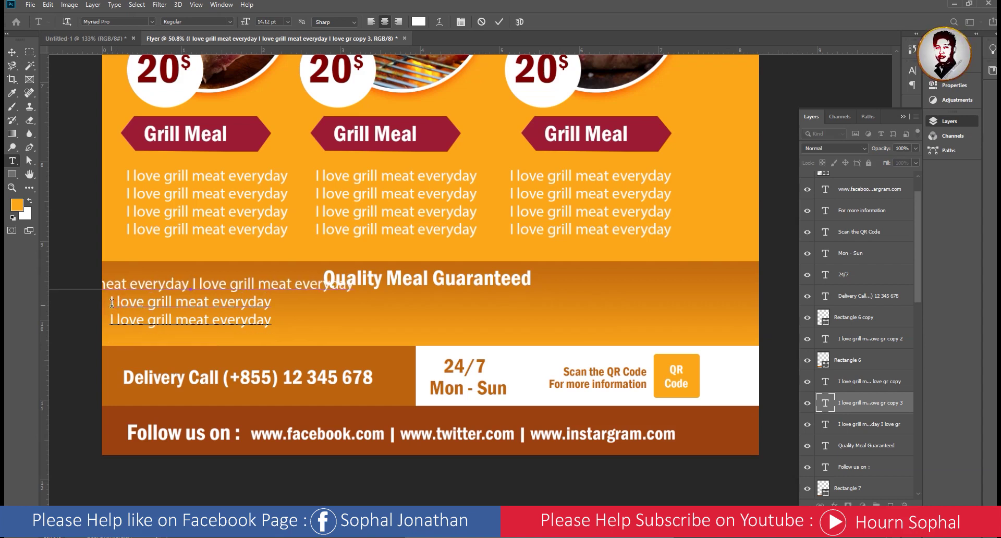
left_click(111, 305)
key("BackSpace")
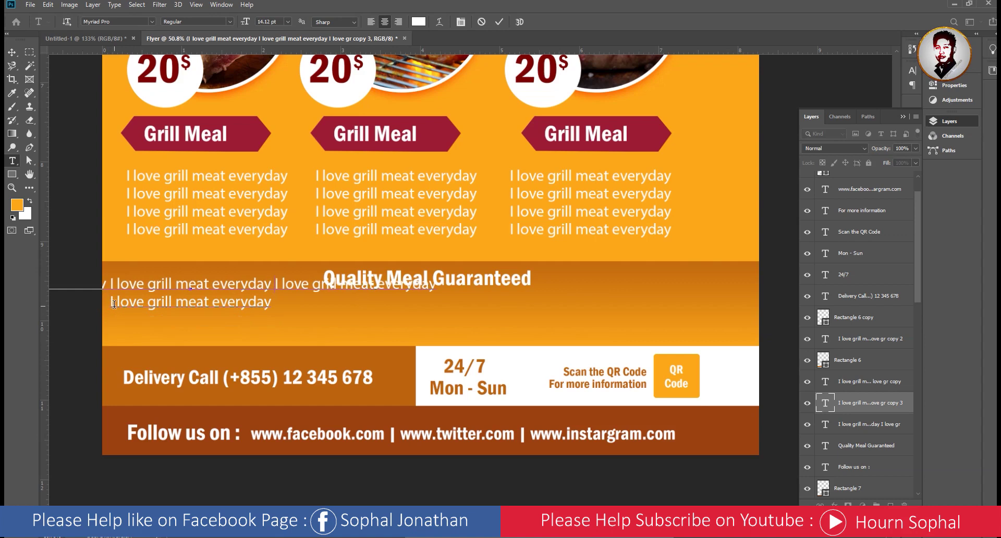
left_click(112, 304)
key("BackSpace")
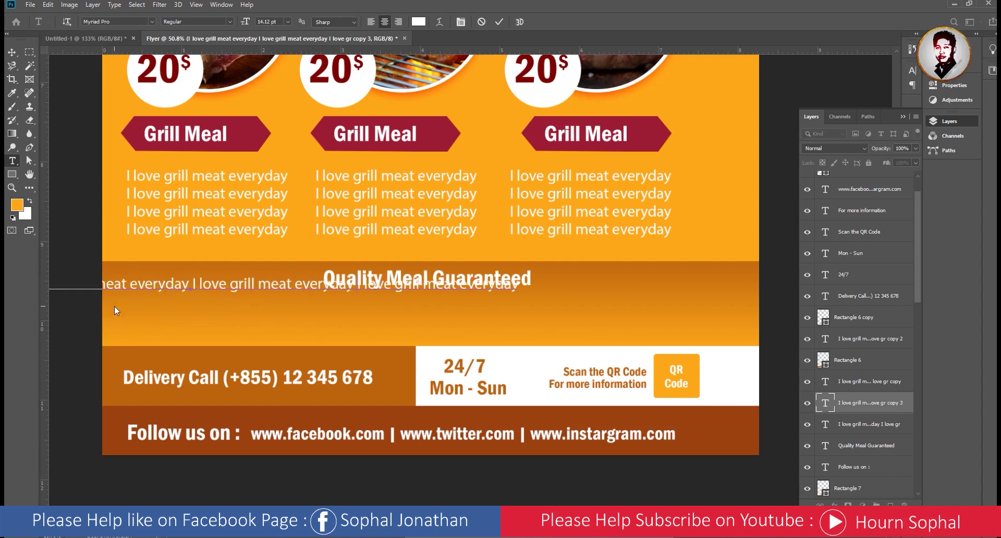
left_click(13, 52)
- Move the long filler line under the heading and shrink it to fit the band
left_click_drag(245, 291, 499, 316)
scroll(459, 315, "down", 2)
key("ctrl+t")
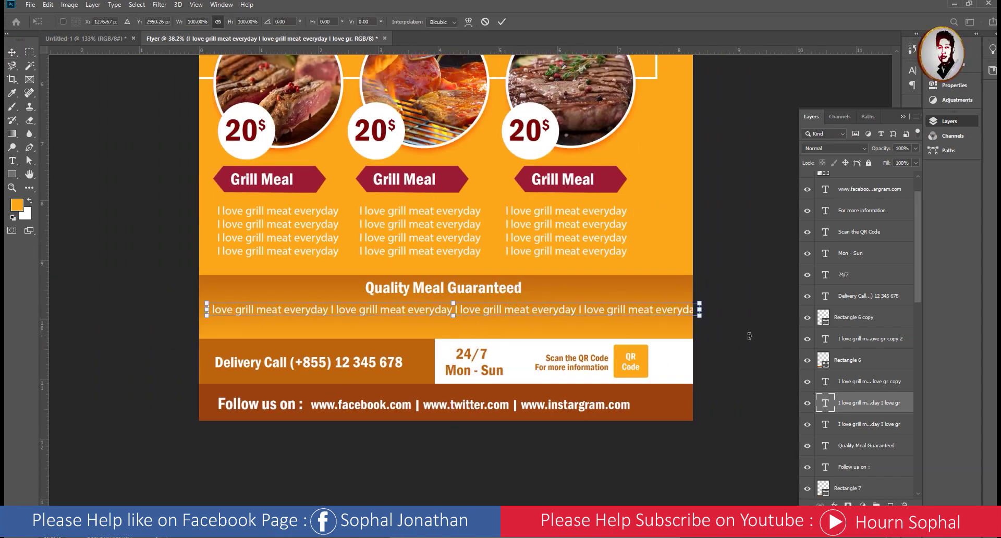
mouse_move(699, 310)
left_mouse_down()
mouse_move(632, 319)
mouse_move(614, 310)
left_mouse_up()
key("Return")
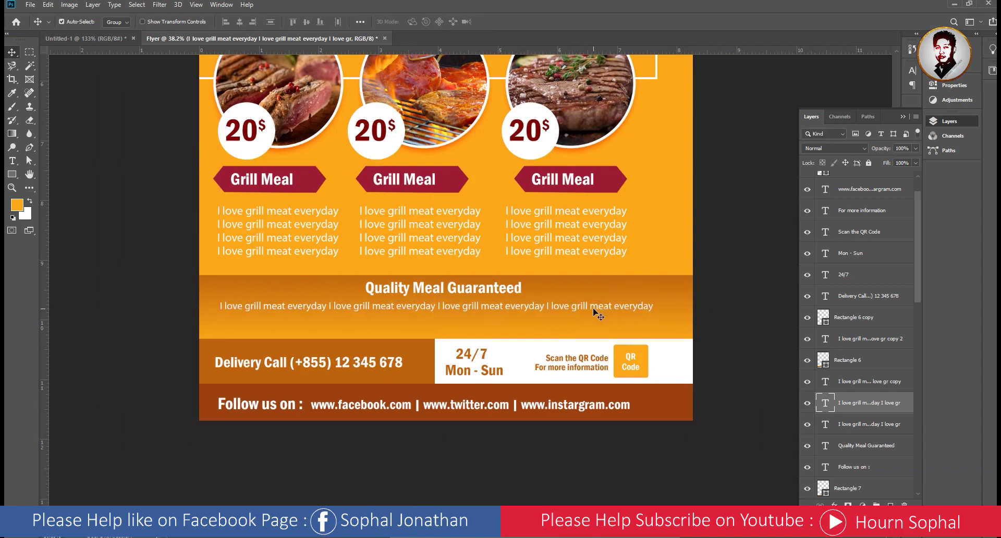
- Paste two more copies of the filler line below it and center the three lines
key("t")
left_click(650, 309)
key("ctrl+a")
key("ctrl+c")
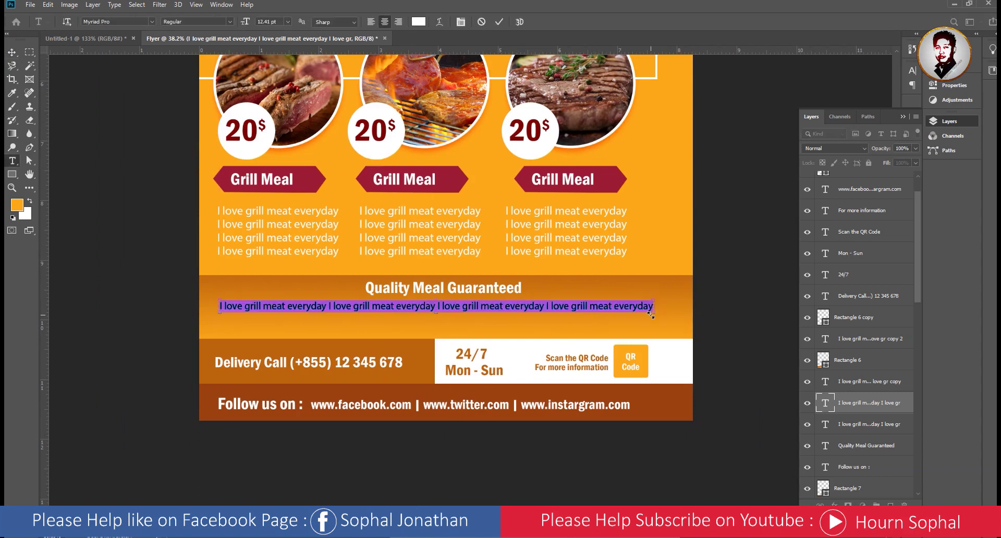
left_click(652, 311)
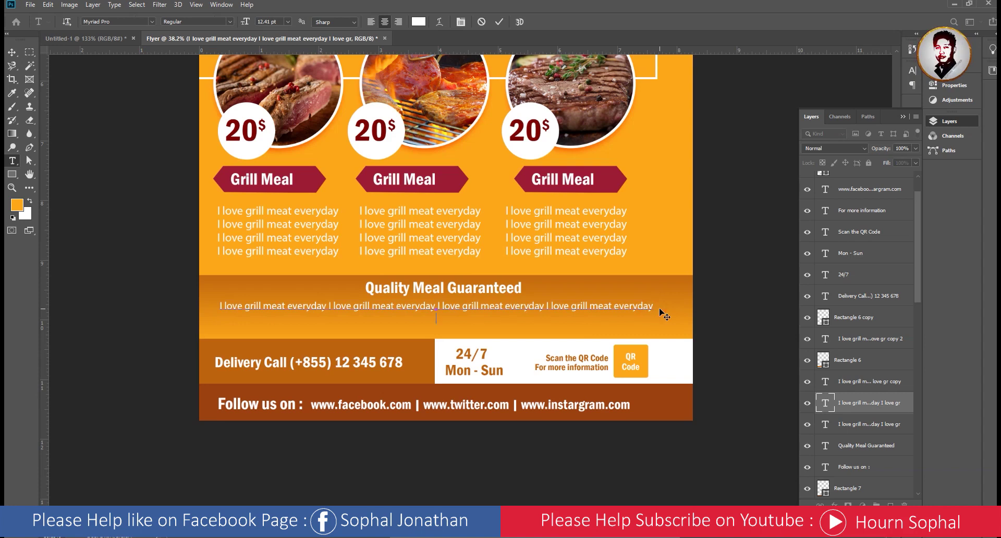
key("Return")
key("ctrl+v")
key("Return")
key("ctrl+v")
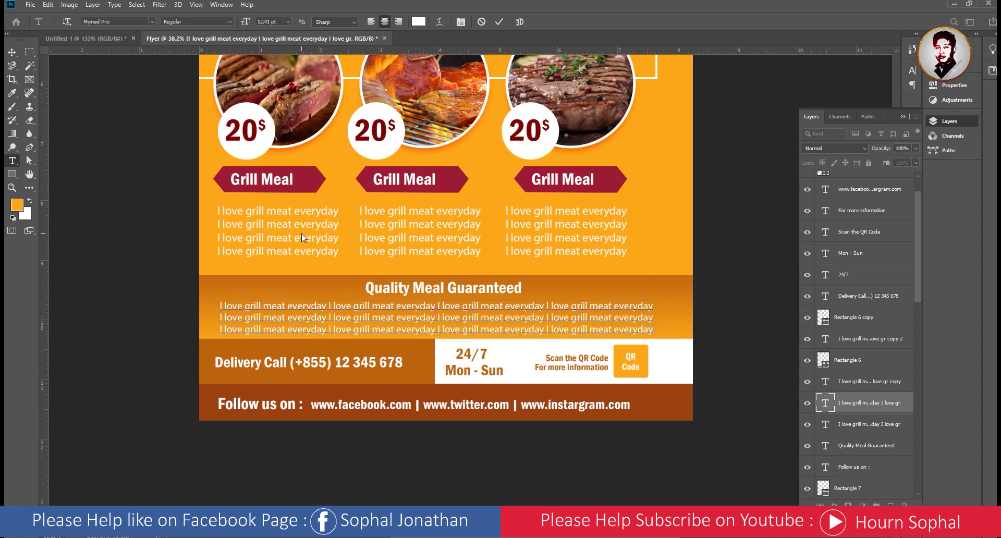
left_click(11, 52)
scroll(437, 318, "up", 1)
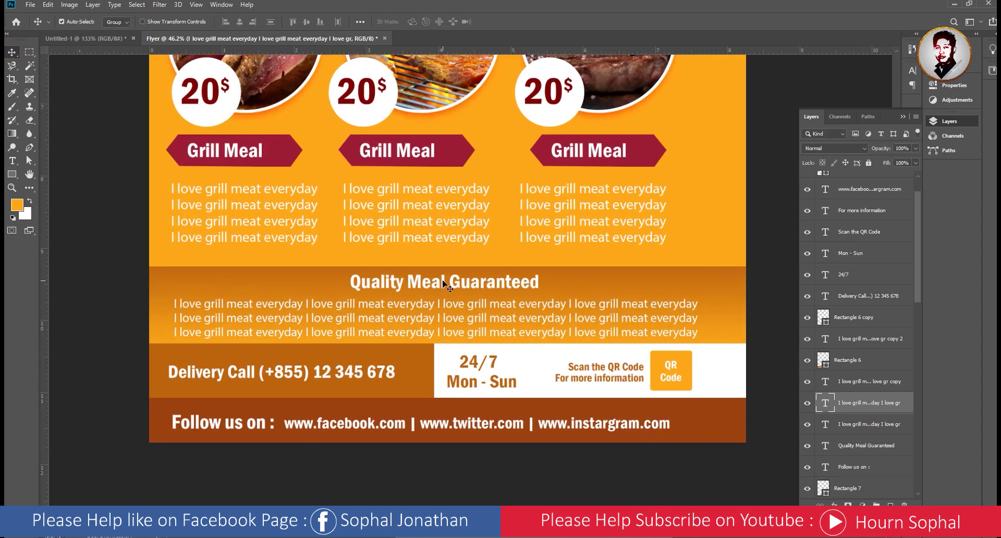
left_click_drag(443, 308, 446, 287)
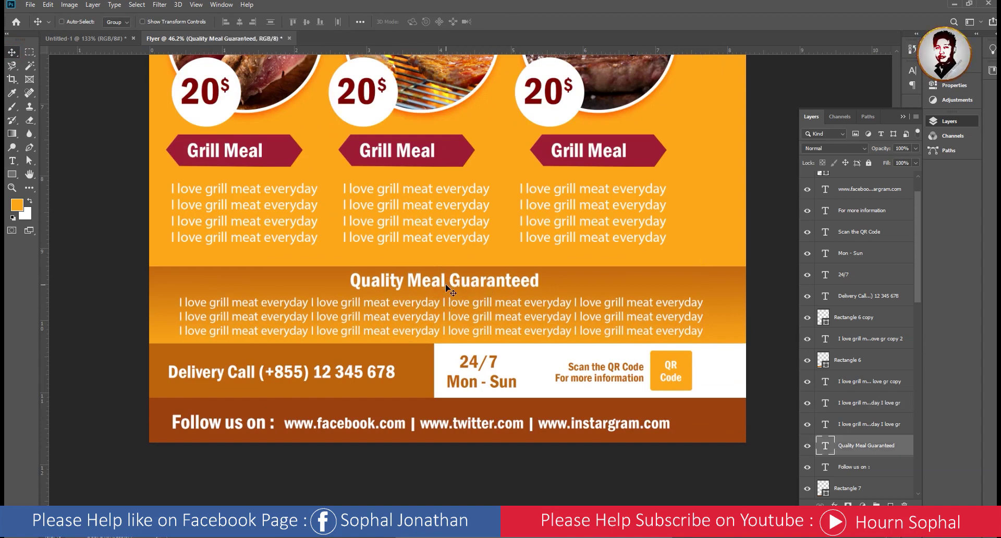
scroll(447, 287, "down", 3)
scroll(469, 284, "down", 1)
scroll(495, 283, "up", 1)
scroll(523, 282, "down", 1)
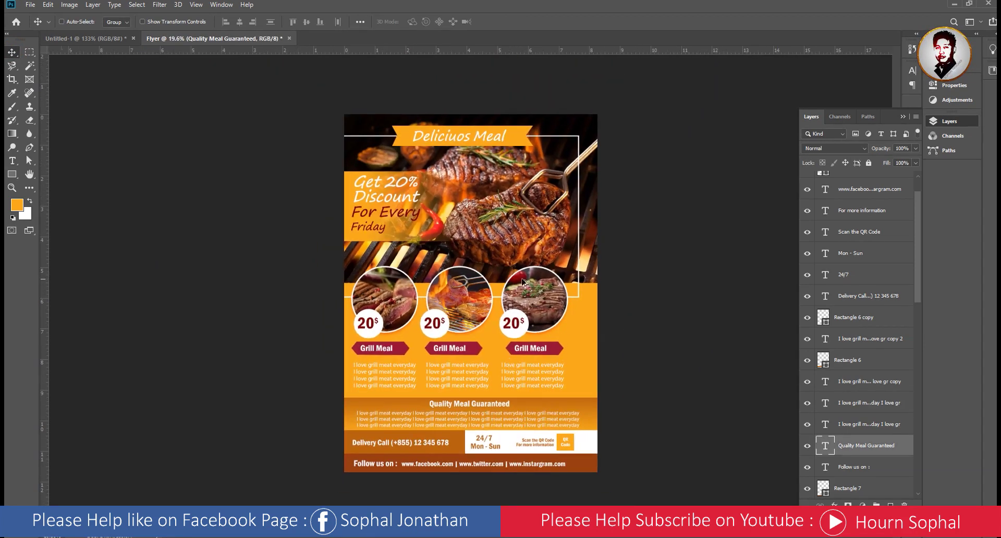
scroll(522, 282, "up", 1)
scroll(485, 235, "up", 1)
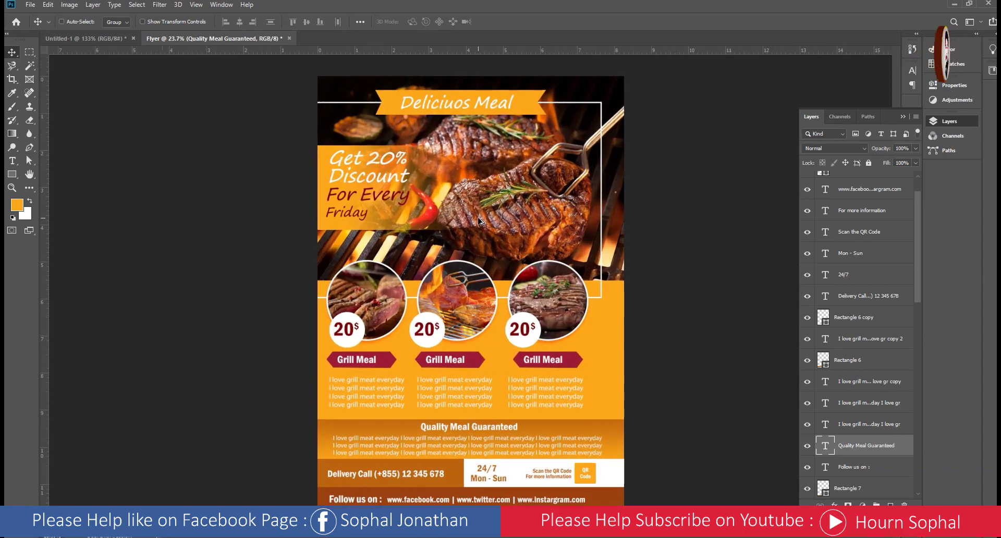
scroll(490, 236, "up", 1)
scroll(492, 236, "down", 1)
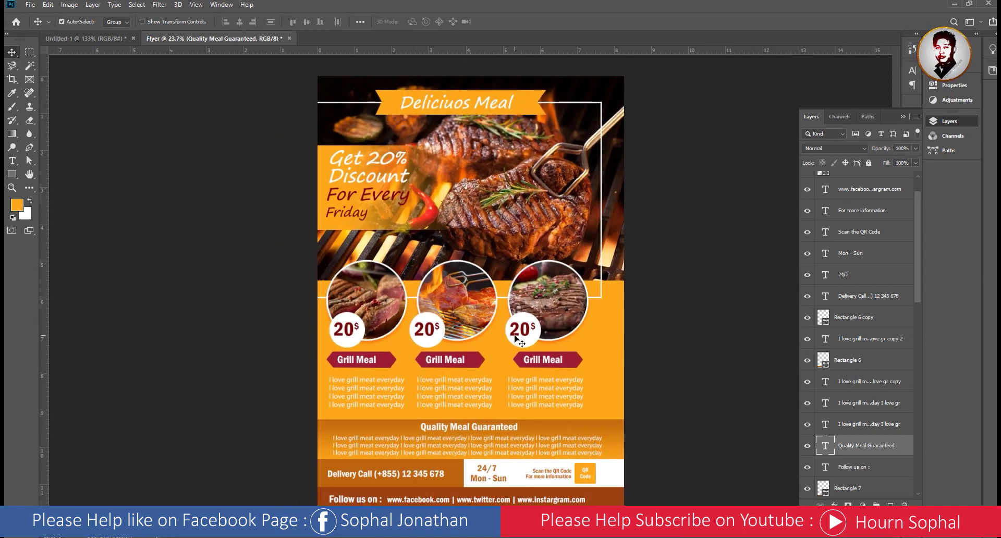
scroll(516, 339, "up", 1)
scroll(516, 339, "down", 2)
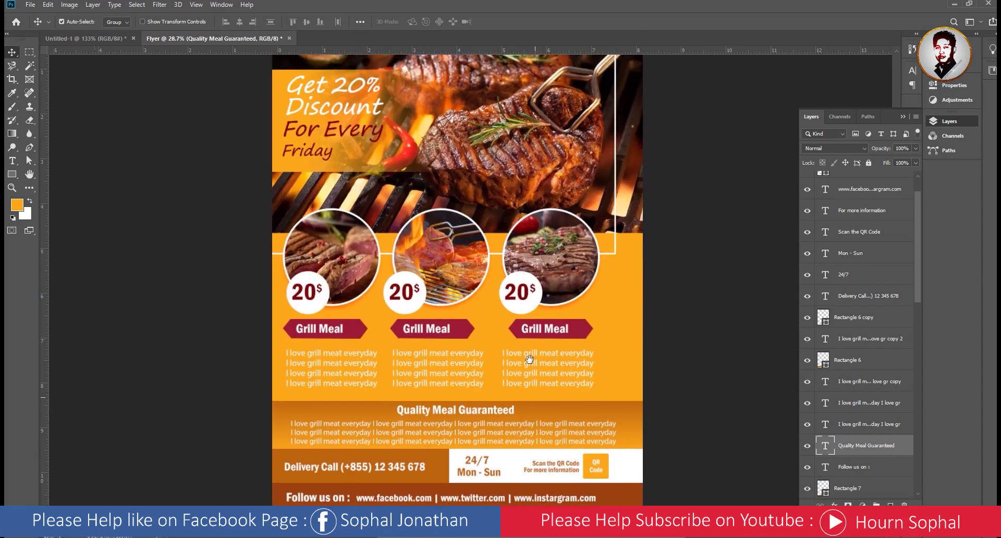
left_click(111, 42)
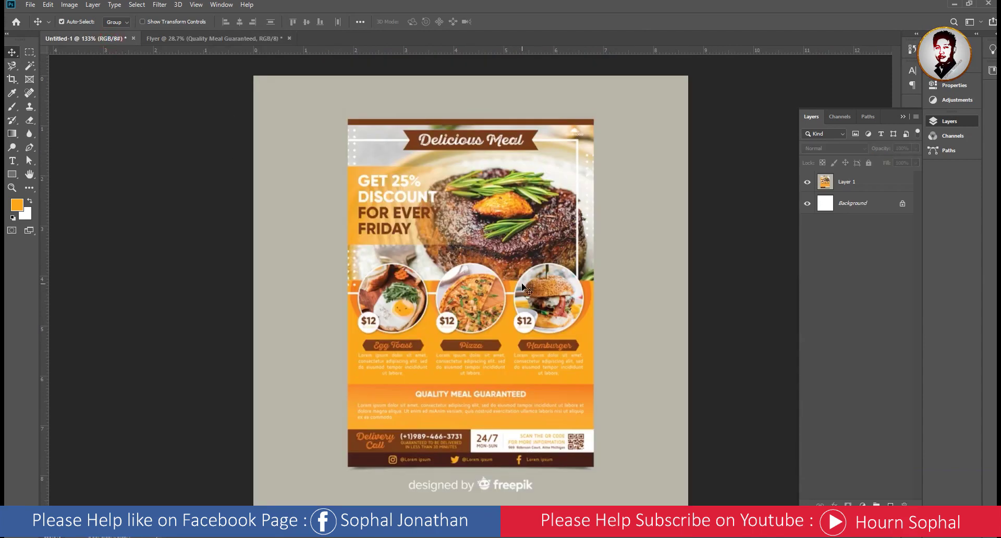
left_click(206, 38)
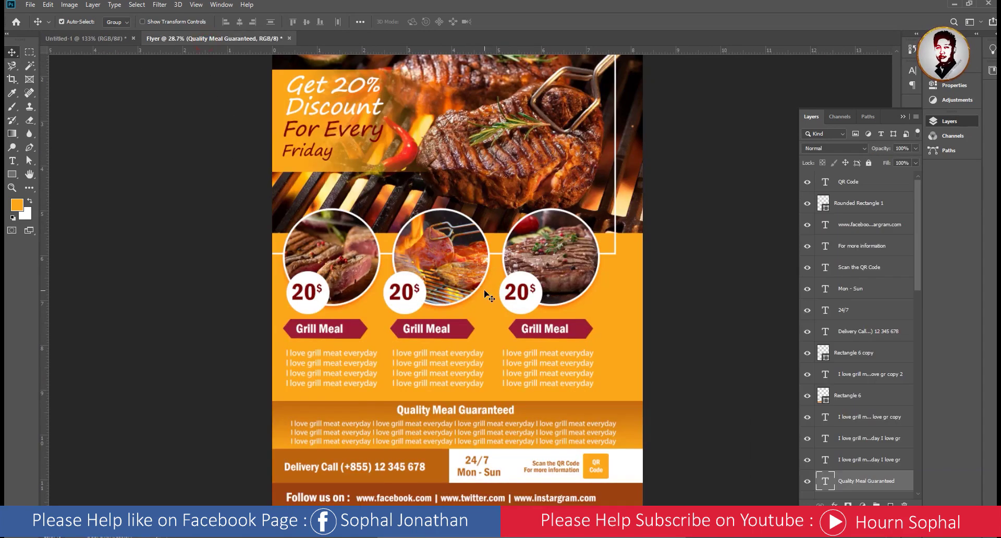
scroll(488, 296, "down", 1)
scroll(464, 274, "down", 1)
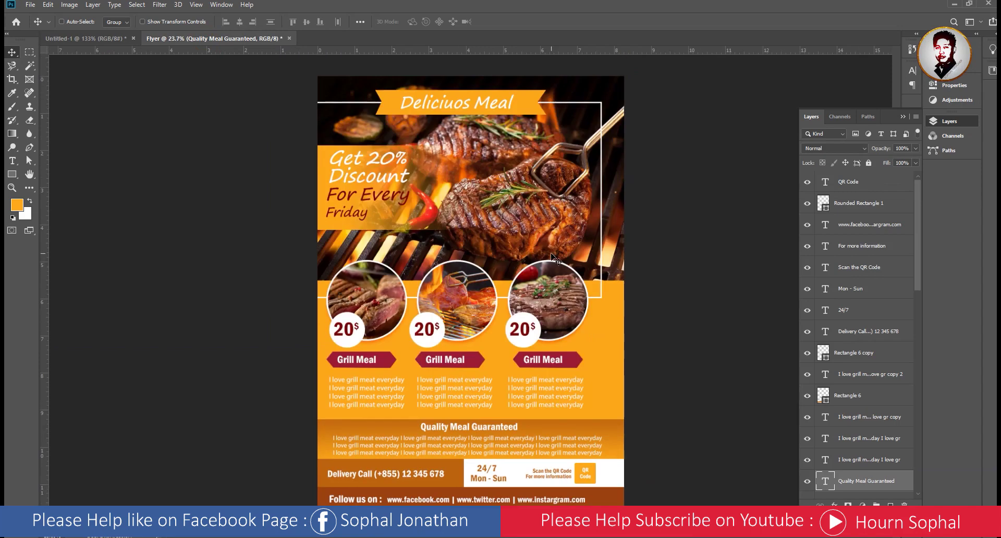